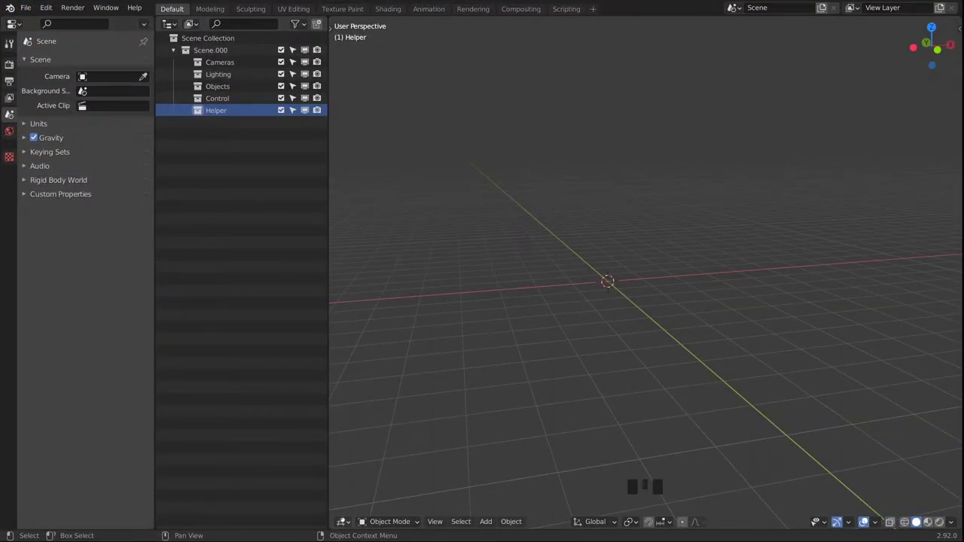
Split the 3D viewport and make the lower half a Video Sequencer with a sound strip added.
{"action": "left_click_drag", "start_coordinate": [333, 526], "coordinate": [339, 254]}
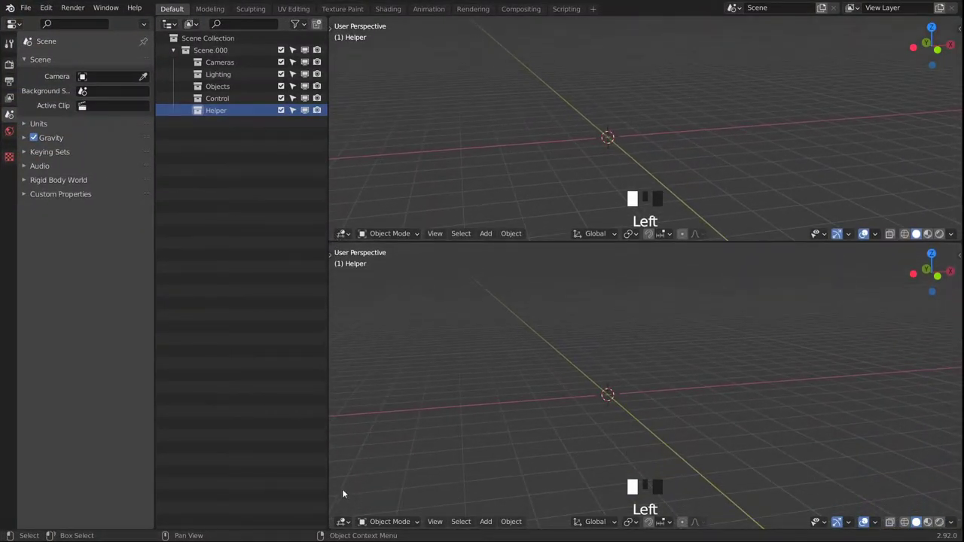
{"action": "left_click_drag", "start_coordinate": [344, 527], "coordinate": [372, 493]}
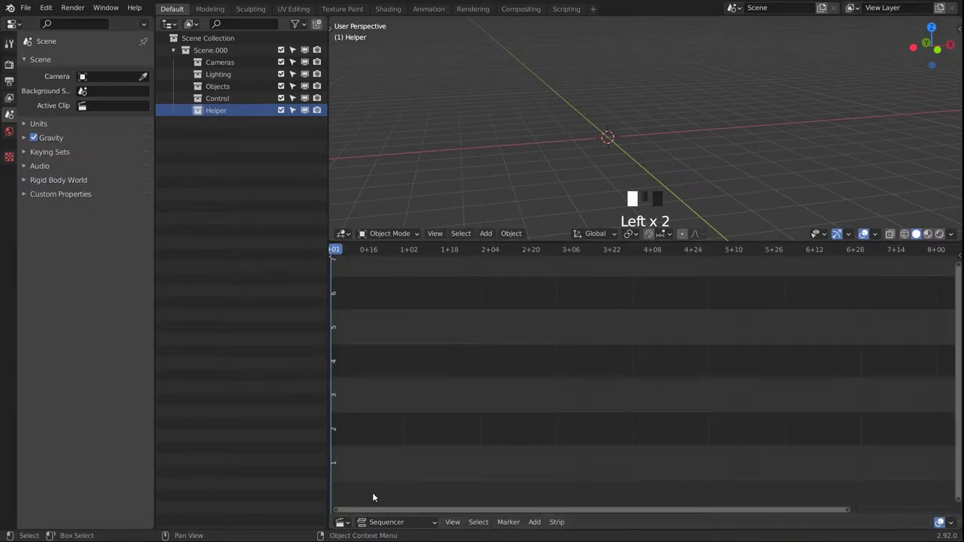
{"action": "left_click", "coordinate": [534, 522]}
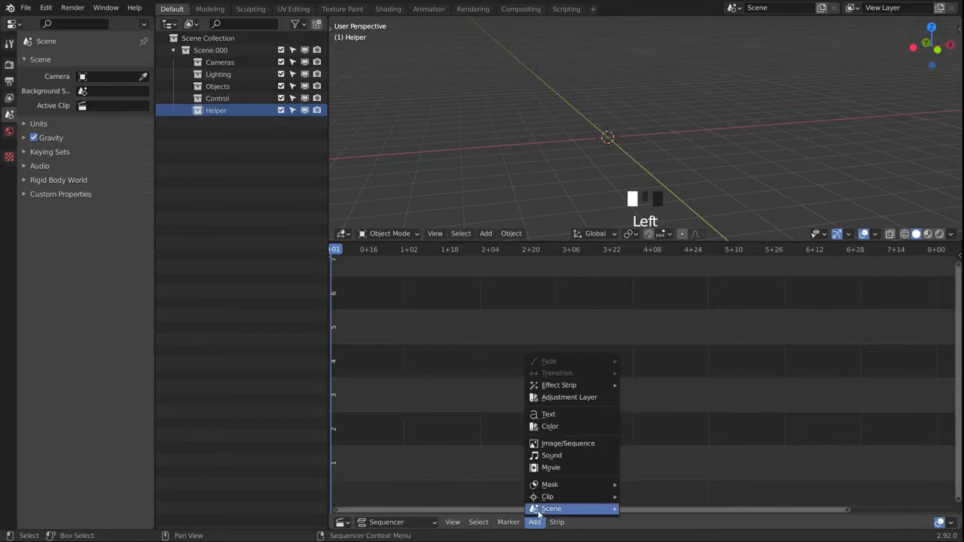
{"action": "left_click", "coordinate": [557, 460]}
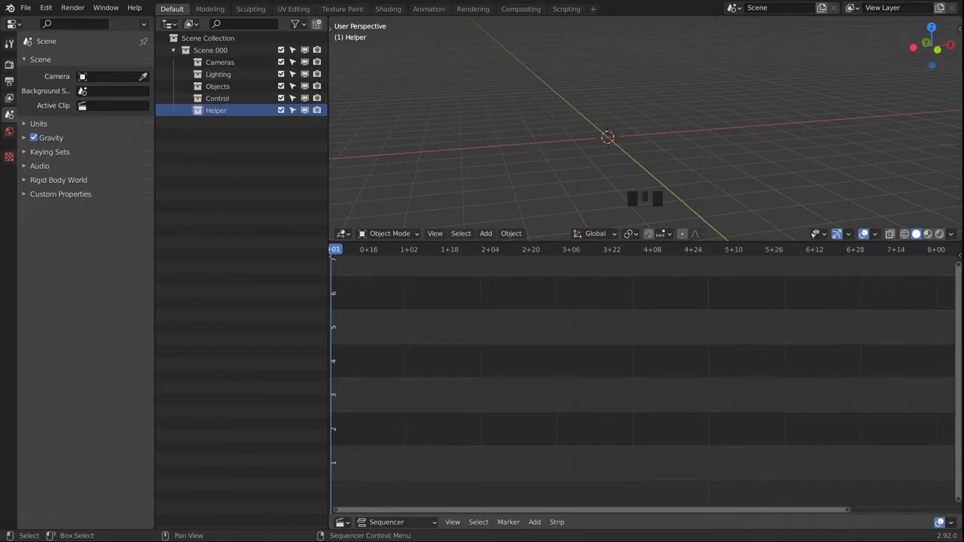
{"action": "left_click", "coordinate": [341, 522]}
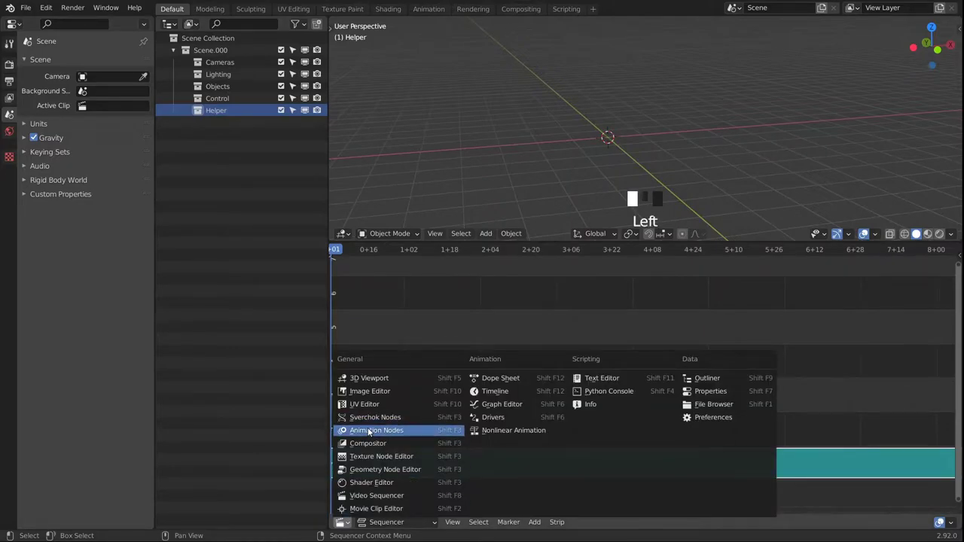
Create a new Animation Nodes tree in the lower area and add a Bezier curve under Helper.
{"action": "left_click", "coordinate": [369, 431]}
{"action": "left_click", "coordinate": [642, 522]}
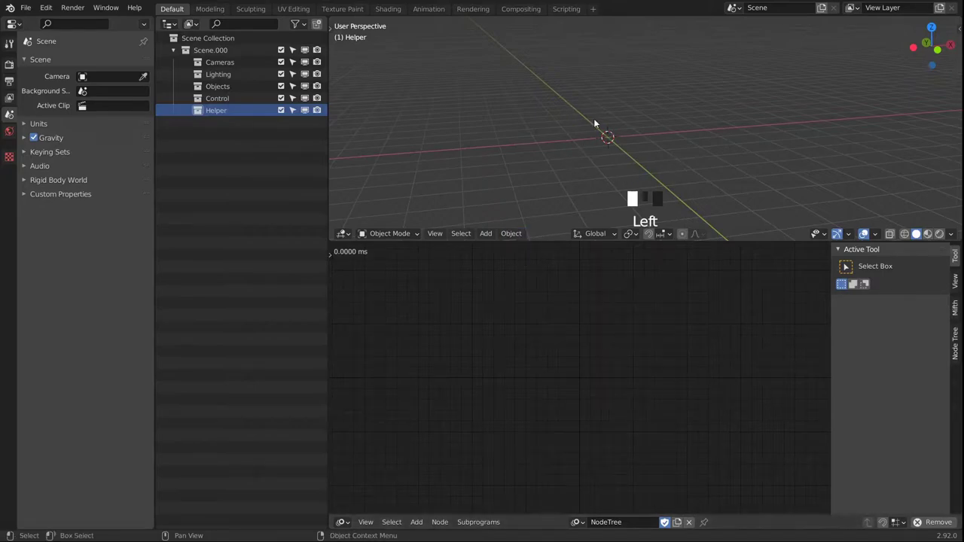
{"action": "key", "text": "shift+a"}
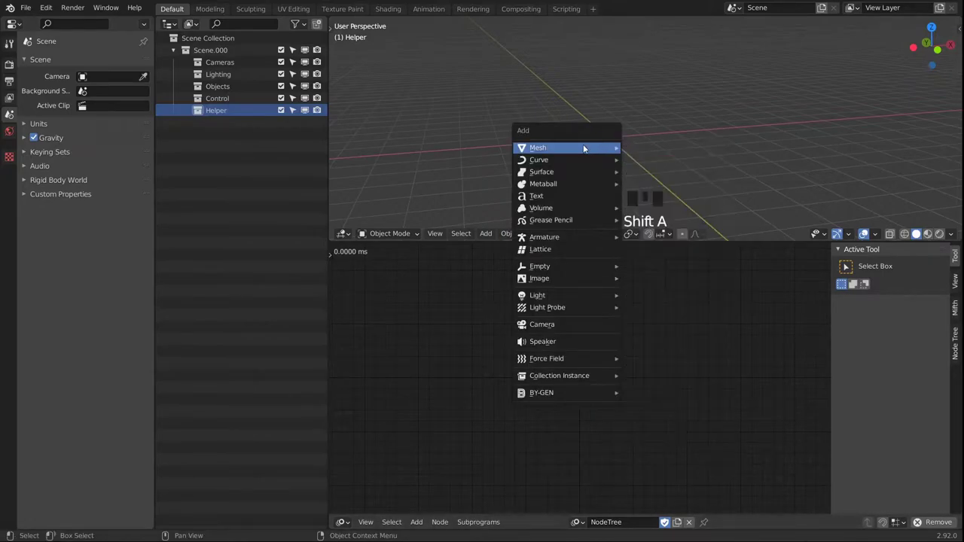
{"action": "mouse_move", "coordinate": [564, 161]}
{"action": "left_click", "coordinate": [647, 160]}
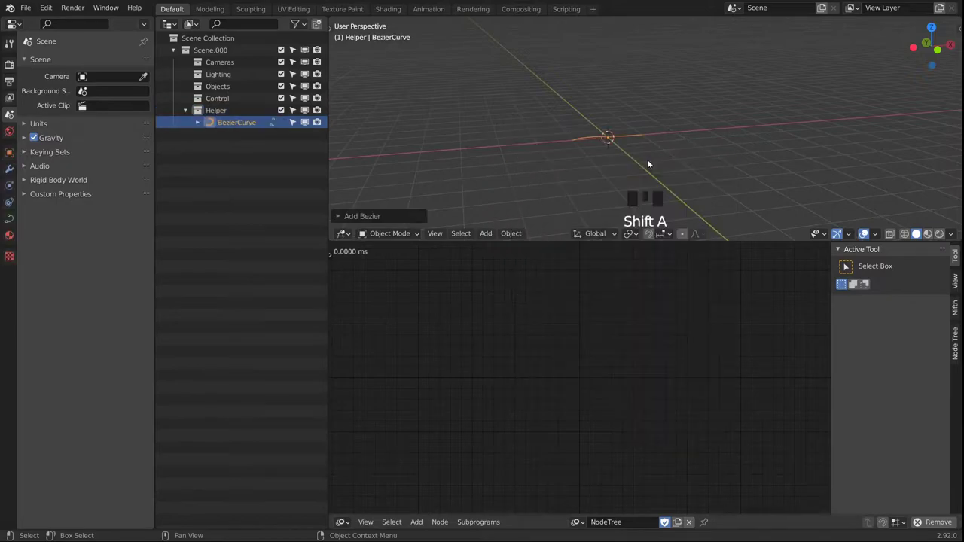
Convert the Bezier curve to a Poly spline in Edit Mode, then recentre the view on it.
{"action": "key", "text": "Tab"}
{"action": "left_click", "coordinate": [722, 136]}
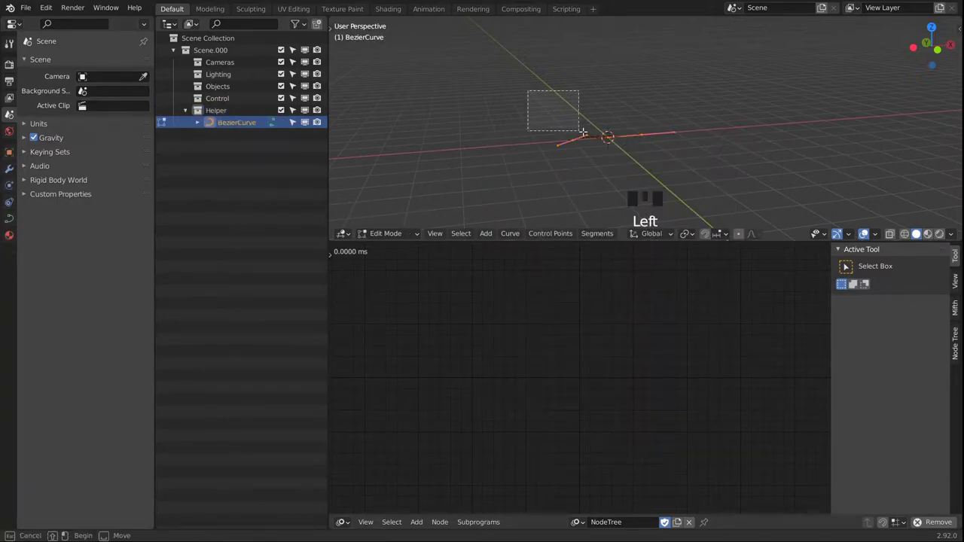
{"action": "right_click", "coordinate": [628, 131]}
{"action": "mouse_move", "coordinate": [586, 288]}
{"action": "left_click", "coordinate": [688, 288]}
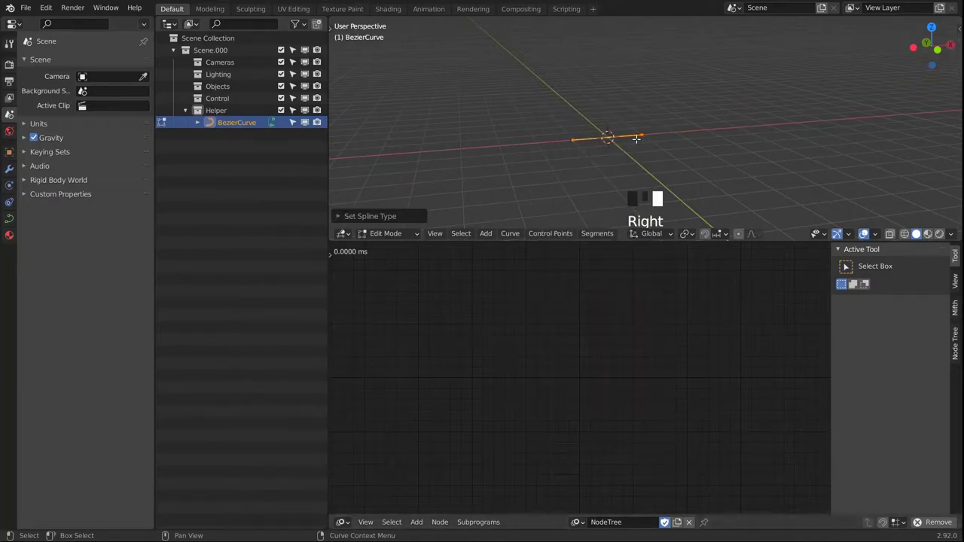
{"action": "key", "text": "Tab"}
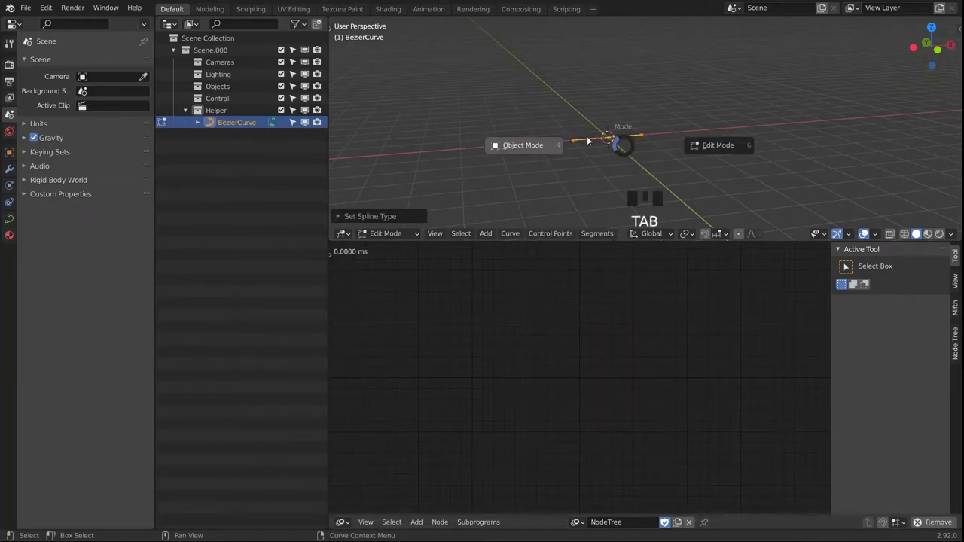
{"action": "middle_click", "coordinate": [658, 117], "text": "alt"}
Add an Evaluate Spline node reading the Bezier curve, and rename the curve CURVE.spiral.length.
{"action": "key", "text": "shift+a"}
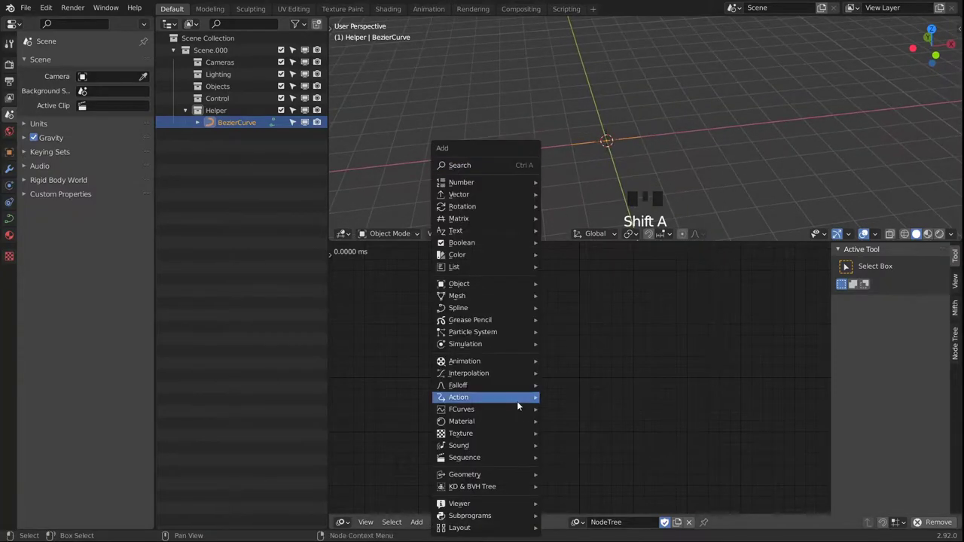
{"action": "mouse_move", "coordinate": [470, 303]}
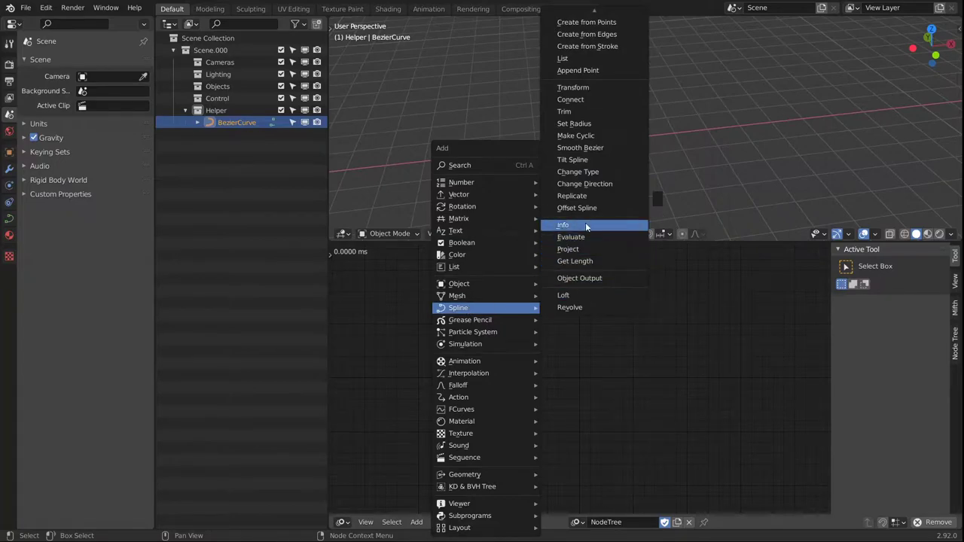
{"action": "left_click", "coordinate": [571, 237]}
{"action": "left_click", "coordinate": [509, 408]}
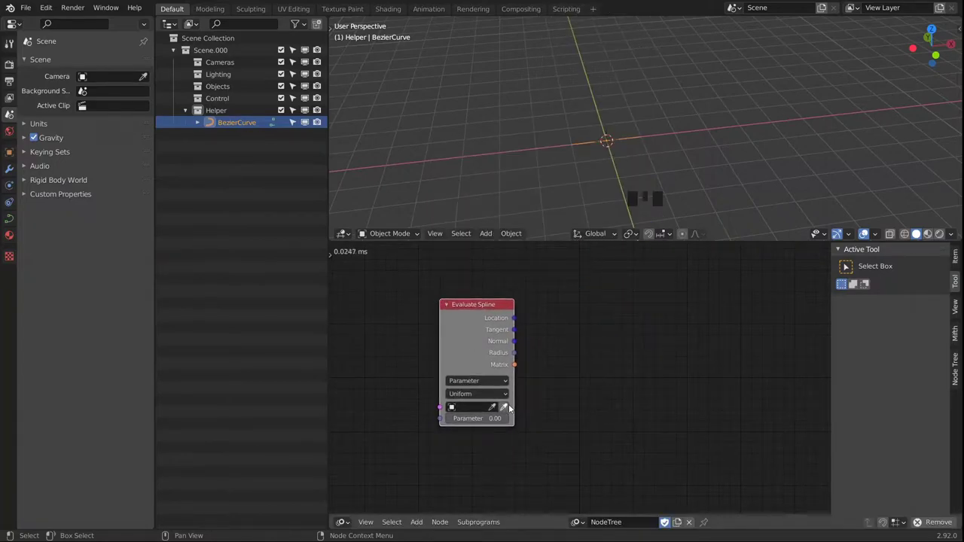
{"action": "left_click", "coordinate": [509, 408]}
{"action": "left_click", "coordinate": [624, 174]}
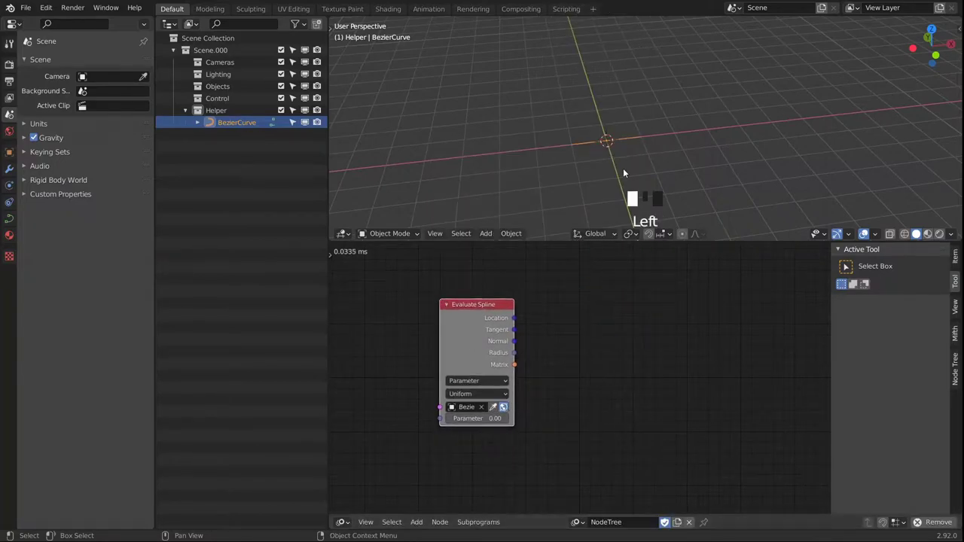
{"action": "double_click", "coordinate": [232, 127]}
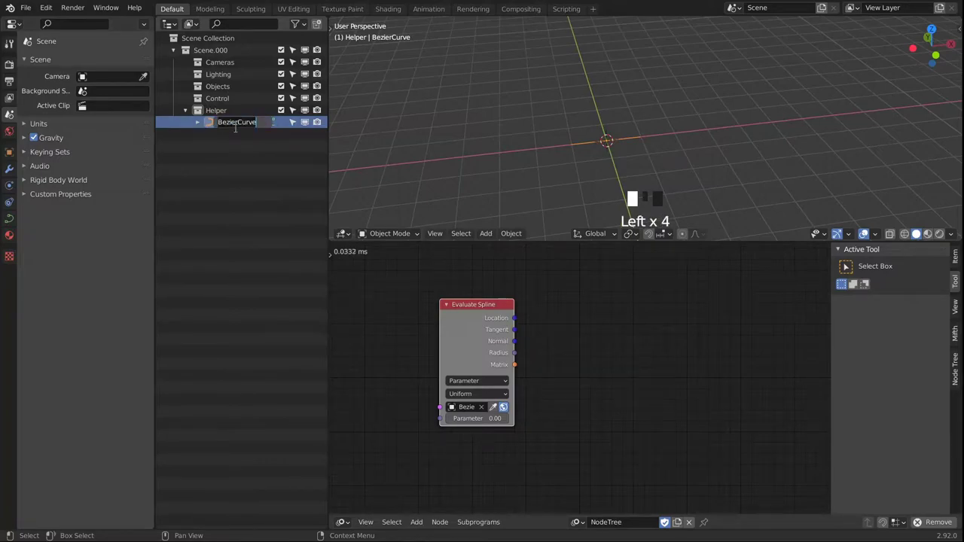
{"action": "type", "text": "CURVE.spiral"}
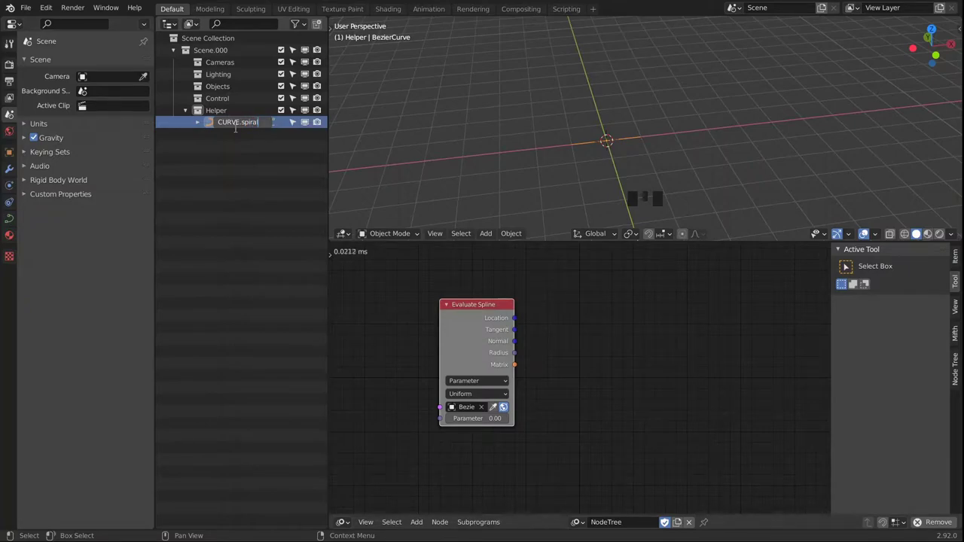
{"action": "type", "text": ".length"}
Confirm the CURVE.spiral.length name and add a widened Sound Spectrum node above Evaluate Spline.
{"action": "key", "text": "Return"}
{"action": "middle_click_drag", "start_coordinate": [545, 373], "coordinate": [525, 342]}
{"action": "key", "text": "shift+a"}
{"action": "mouse_move", "coordinate": [498, 408]}
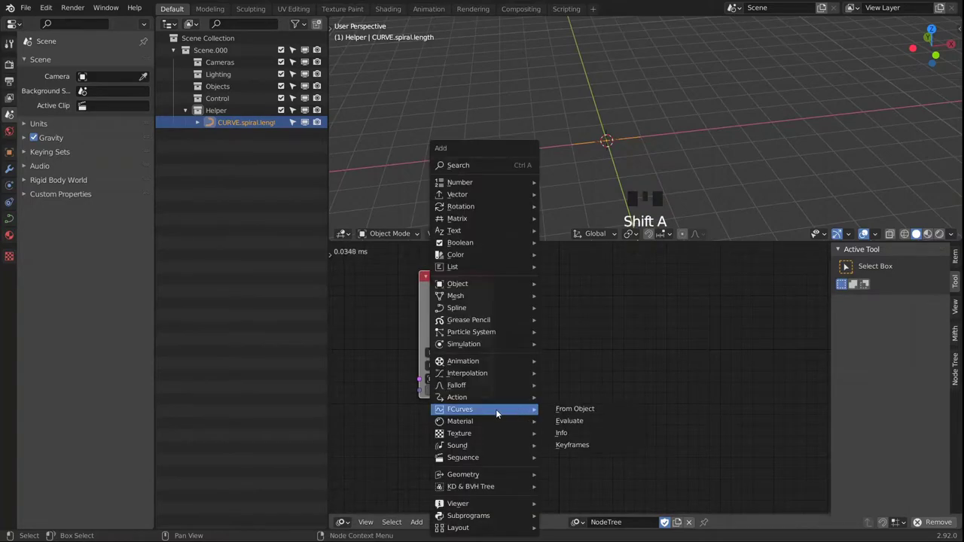
{"action": "mouse_move", "coordinate": [479, 445]}
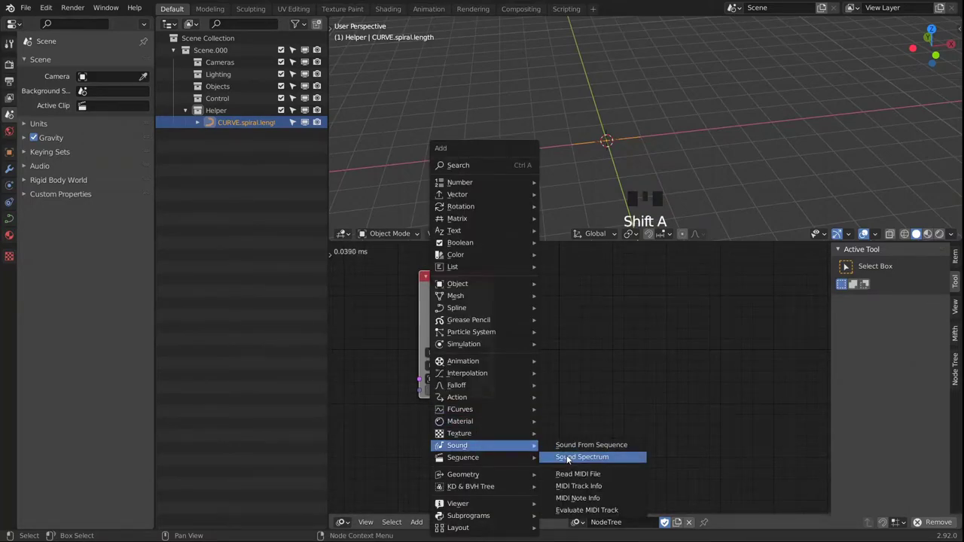
{"action": "left_click", "coordinate": [567, 458]}
{"action": "left_click", "coordinate": [335, 253]}
{"action": "middle_click_drag", "start_coordinate": [519, 299], "coordinate": [578, 437]}
{"action": "scroll", "coordinate": [578, 436], "scroll_direction": "down", "scroll_amount": 3}
{"action": "mouse_move", "coordinate": [432, 421]}
{"action": "left_mouse_down"}
{"action": "mouse_move", "coordinate": [444, 415]}
{"action": "mouse_move", "coordinate": [422, 415]}
{"action": "left_mouse_up"}
{"action": "left_click_drag", "start_coordinate": [441, 412], "coordinate": [512, 303]}
Add a Time Info node whose Frame output feeds Sound Spectrum's Frame input.
{"action": "key", "text": "shift+a"}
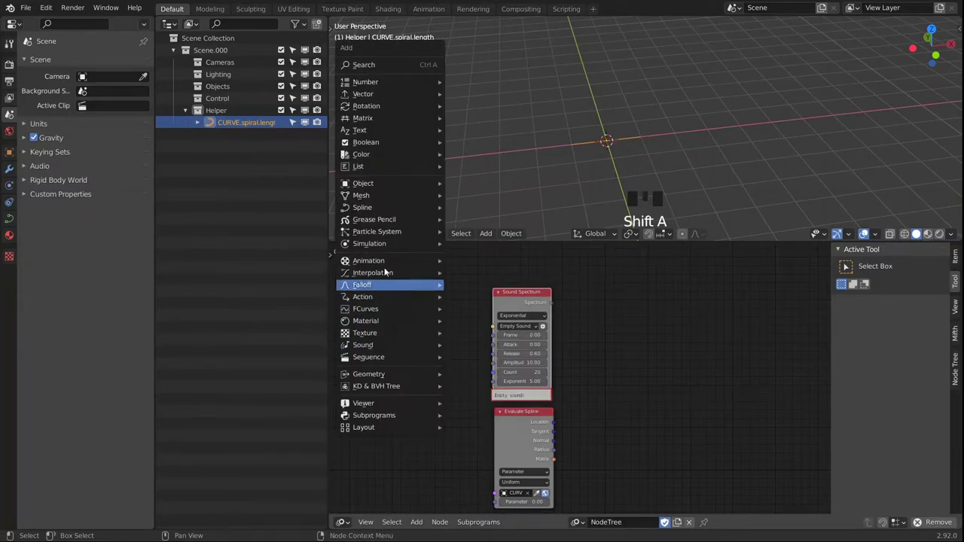
{"action": "mouse_move", "coordinate": [392, 261]}
{"action": "left_click", "coordinate": [460, 260]}
{"action": "left_click", "coordinate": [393, 320]}
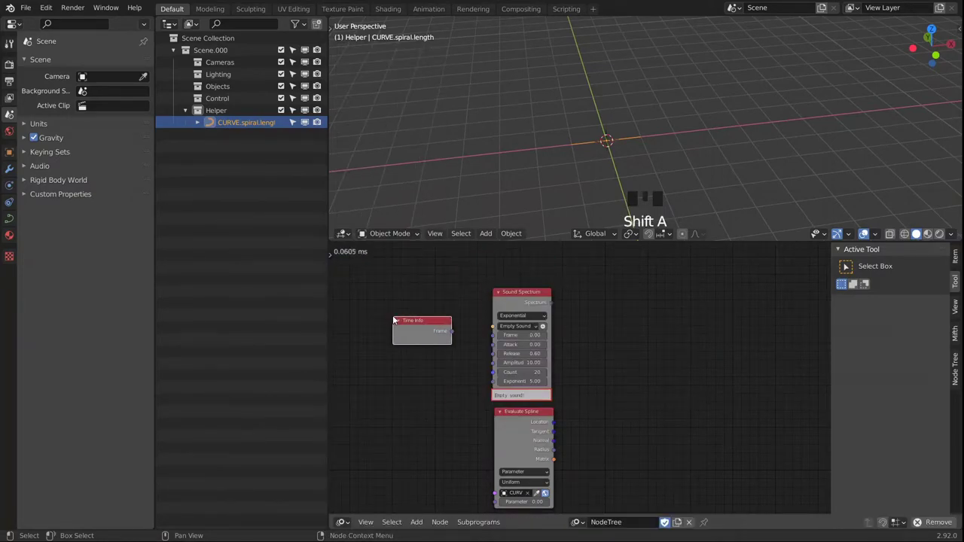
{"action": "left_click_drag", "start_coordinate": [452, 334], "coordinate": [495, 335]}
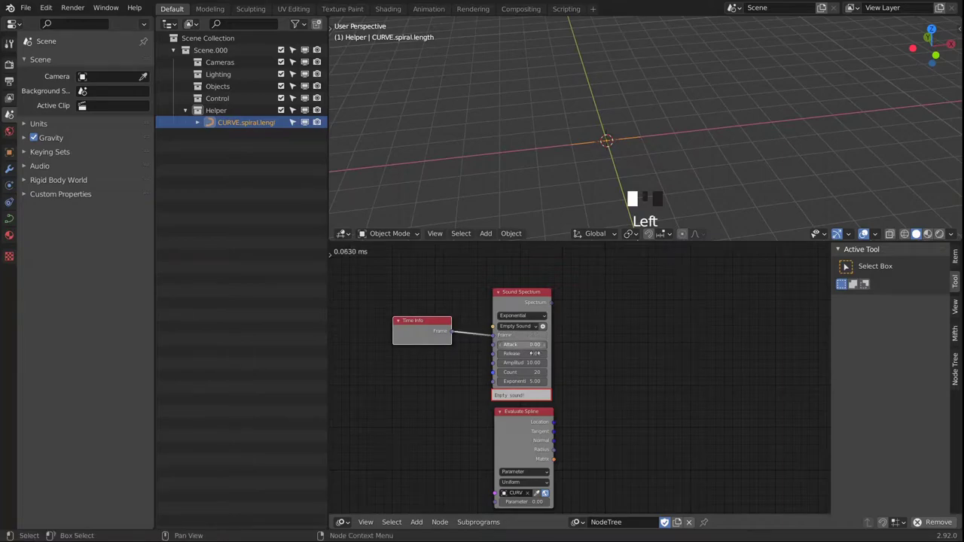
{"action": "scroll", "coordinate": [475, 341], "scroll_direction": "up", "scroll_amount": 2}
{"action": "left_click", "coordinate": [411, 317]}
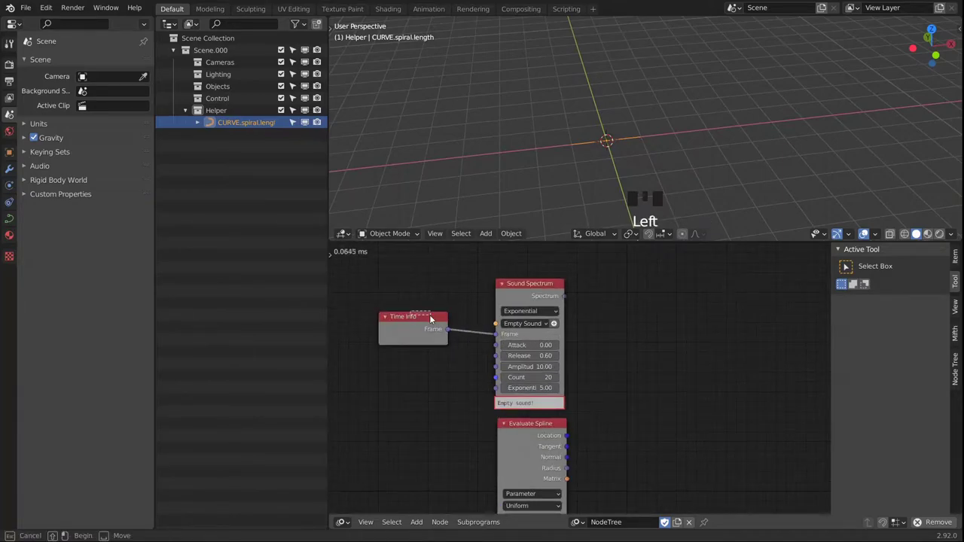
{"action": "left_click_drag", "start_coordinate": [419, 320], "coordinate": [437, 321]}
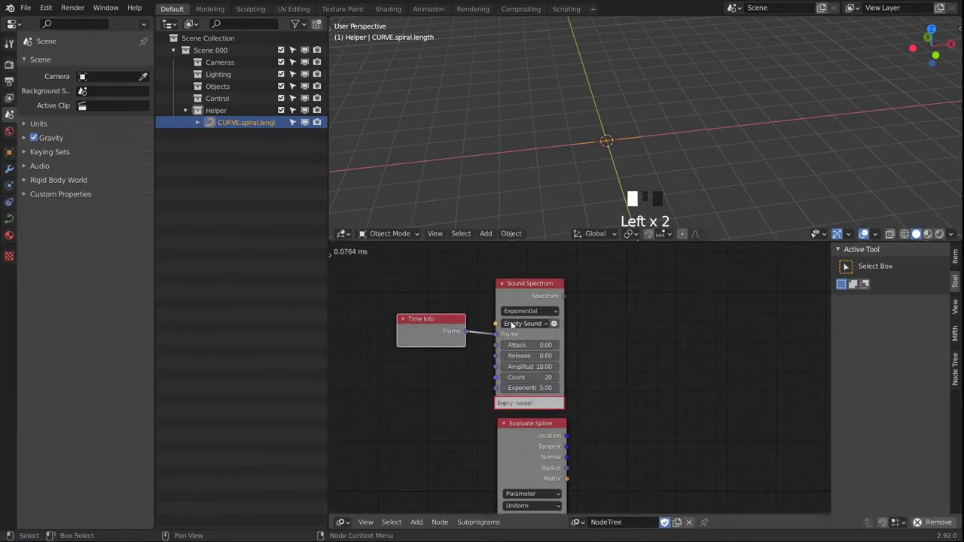
Set the Sound Spectrum node to read 17. Occam_s Razor.wav.
{"action": "left_click", "coordinate": [515, 324]}
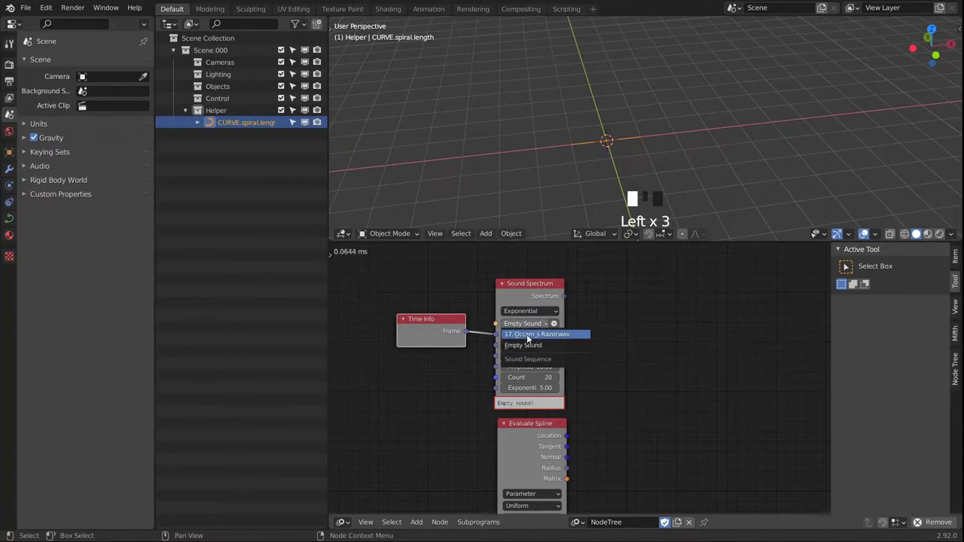
{"action": "left_click", "coordinate": [527, 335]}
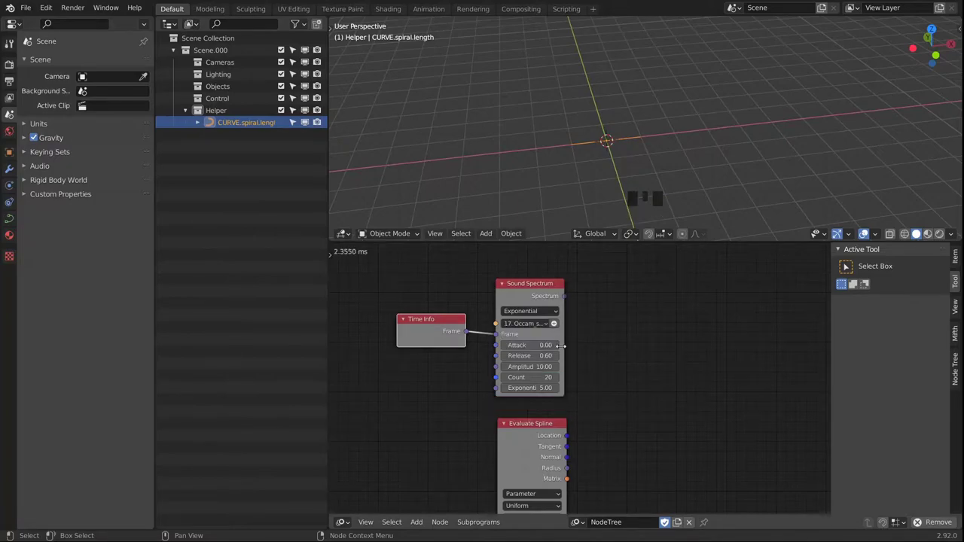
{"action": "middle_click_drag", "start_coordinate": [581, 357], "coordinate": [592, 333]}
Add a 3D Viewer node fed by Evaluate Spline's Matrix output.
{"action": "key", "text": "shift+a"}
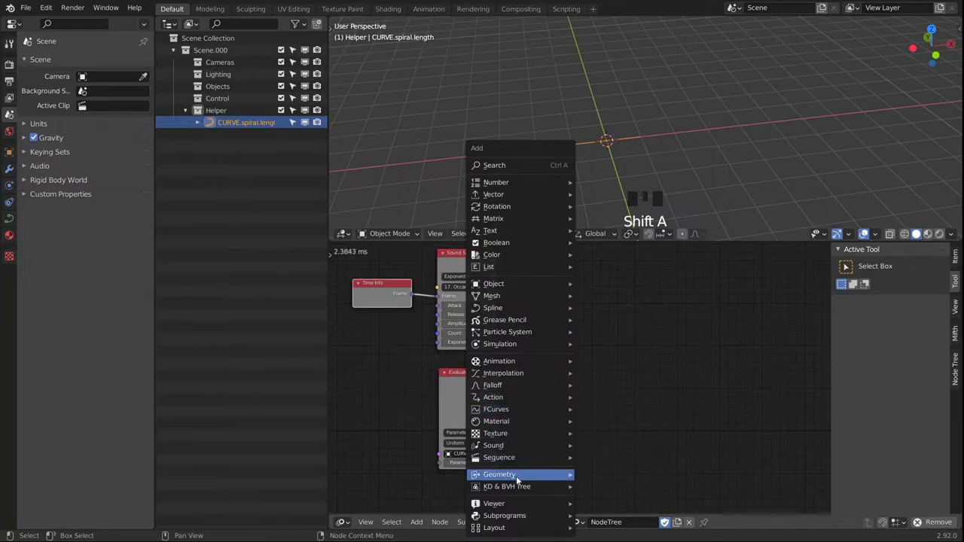
{"action": "mouse_move", "coordinate": [507, 504]}
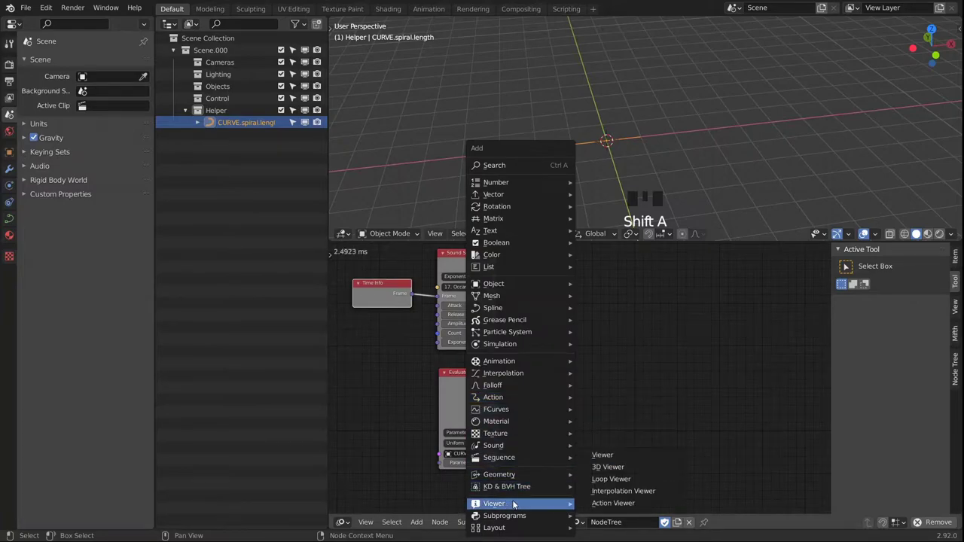
{"action": "left_click", "coordinate": [624, 465]}
{"action": "left_click", "coordinate": [545, 401]}
{"action": "left_click_drag", "start_coordinate": [497, 419], "coordinate": [599, 398]}
{"action": "middle_click_drag", "start_coordinate": [628, 80], "coordinate": [649, 142], "text": "alt"}
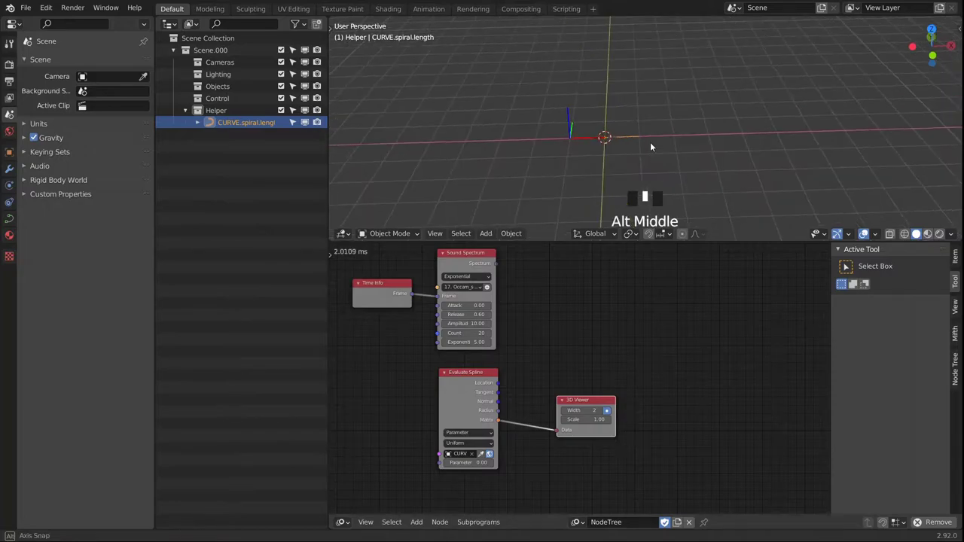
{"action": "left_click", "coordinate": [459, 434]}
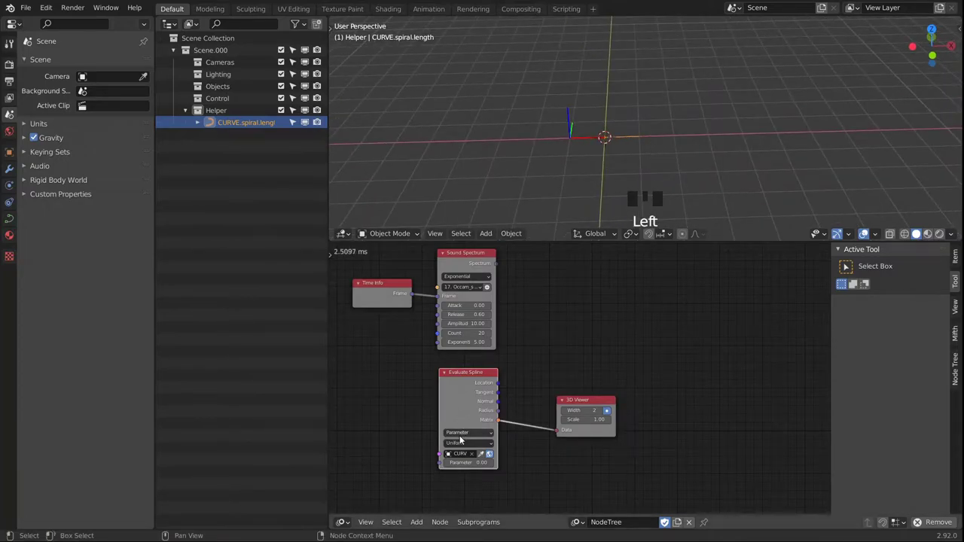
Switch Evaluate Spline's Parameter to Range Count with Amount 10.
{"action": "left_click", "coordinate": [460, 434]}
{"action": "left_click", "coordinate": [460, 450]}
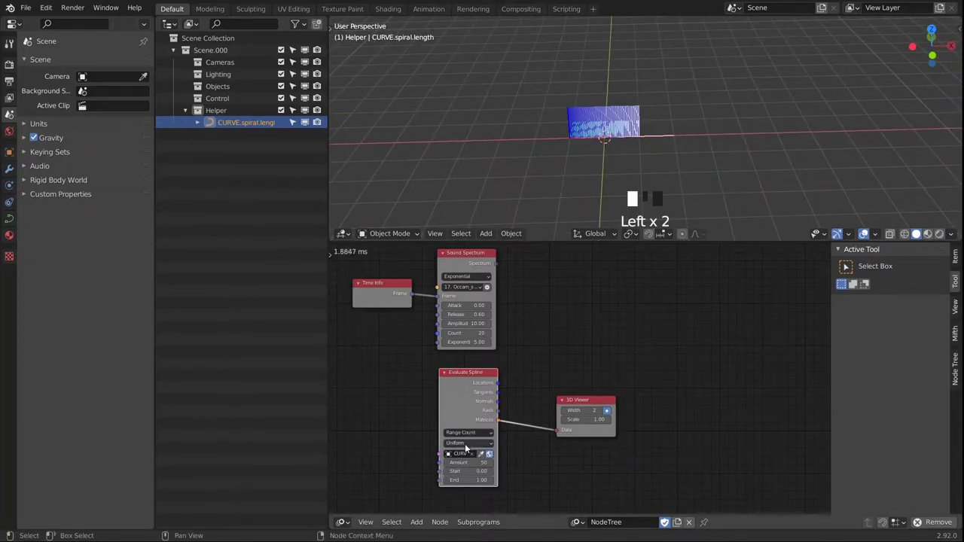
{"action": "left_click_drag", "start_coordinate": [467, 464], "coordinate": [532, 443]}
{"action": "middle_click_drag", "start_coordinate": [743, 126], "coordinate": [678, 101], "text": "alt"}
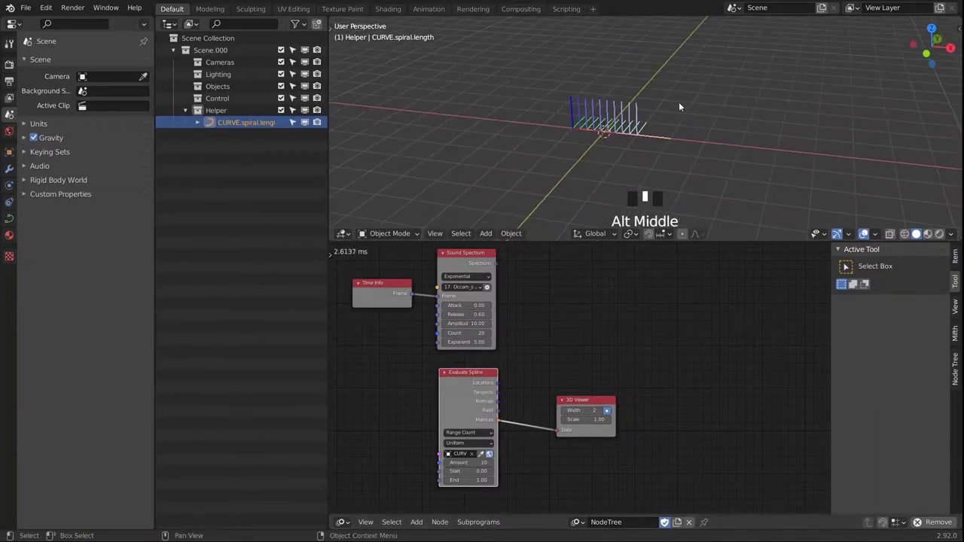
{"action": "scroll", "coordinate": [642, 119], "scroll_direction": "up", "scroll_amount": 2}
{"action": "scroll", "coordinate": [643, 118], "scroll_direction": "up", "scroll_amount": 1}
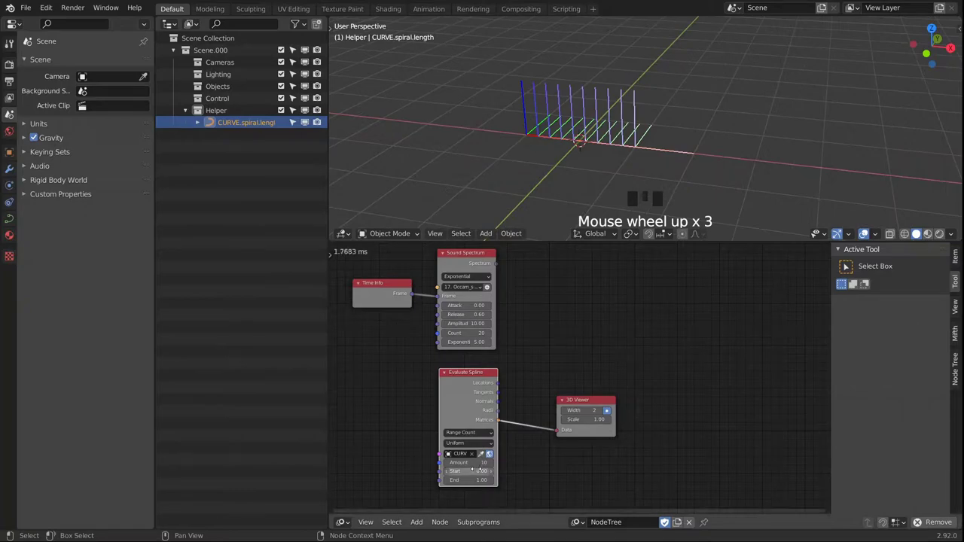
Set the Sound Spectrum Count to 10.
{"action": "left_click", "coordinate": [481, 333]}
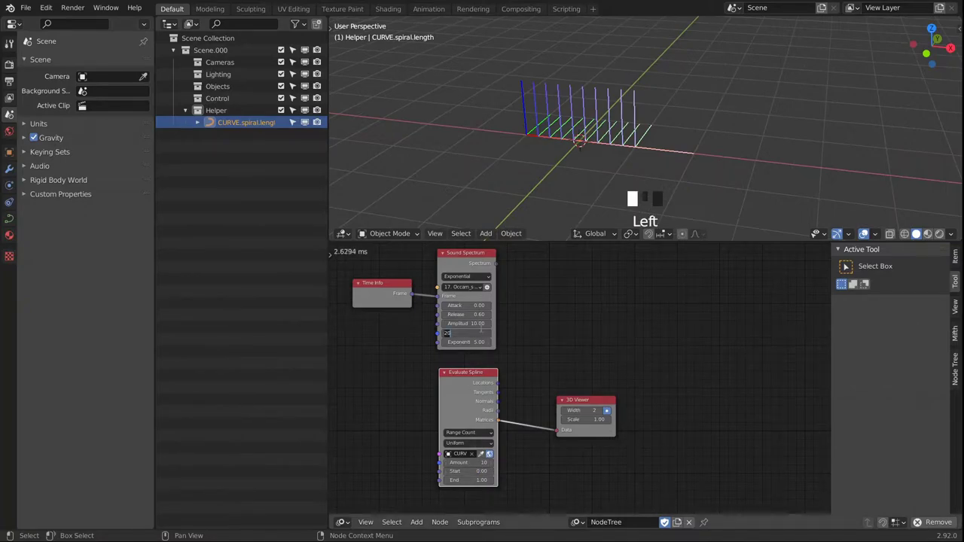
{"action": "type", "text": "10"}
{"action": "key", "text": "Return"}
Reposition the 3D Viewer node further right in the node tree.
{"action": "middle_click_drag", "start_coordinate": [613, 390], "coordinate": [598, 340]}
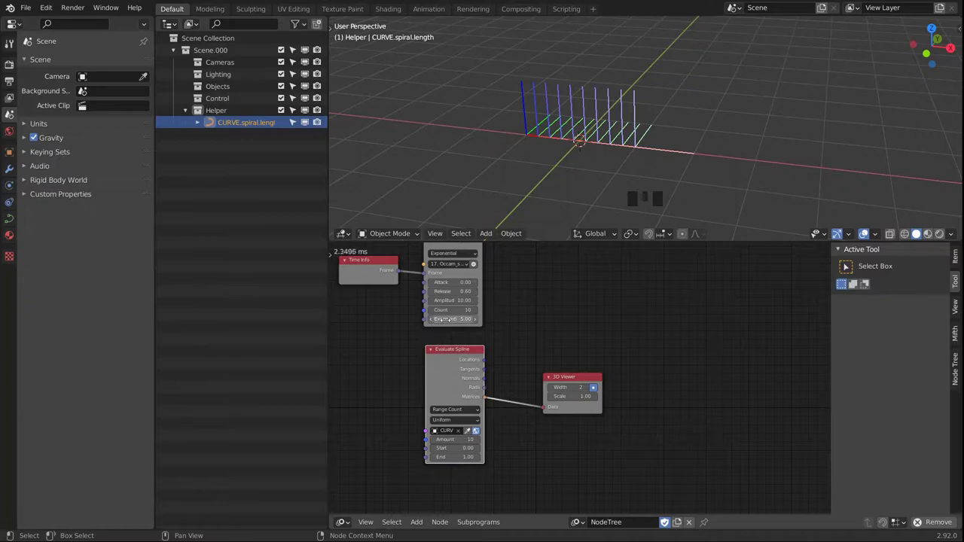
{"action": "mouse_move", "coordinate": [568, 377]}
{"action": "left_mouse_down"}
{"action": "mouse_move", "coordinate": [579, 366]}
{"action": "mouse_move", "coordinate": [573, 376]}
{"action": "left_mouse_up"}
{"action": "middle_click_drag", "start_coordinate": [602, 312], "coordinate": [591, 319]}
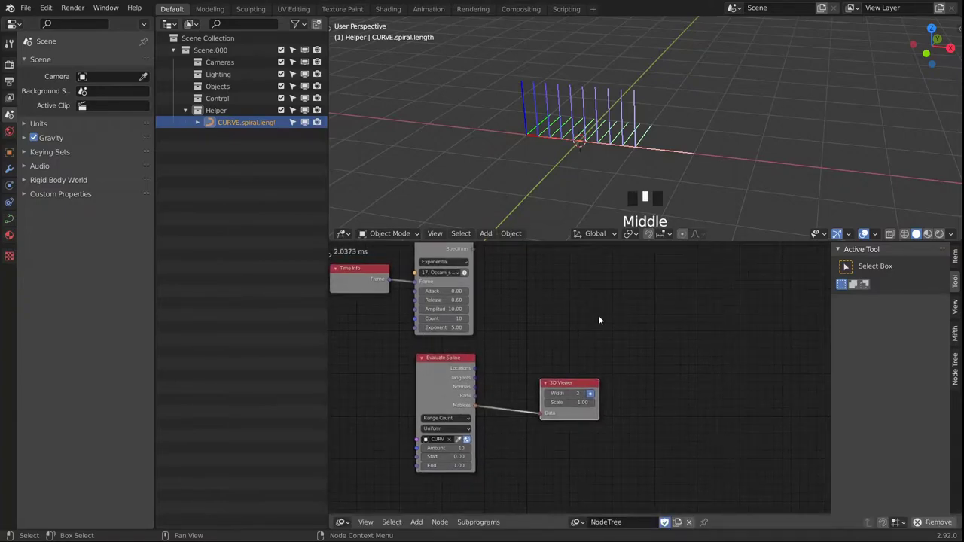
{"action": "left_click_drag", "start_coordinate": [575, 384], "coordinate": [620, 372]}
{"action": "middle_click_drag", "start_coordinate": [640, 151], "coordinate": [616, 137], "text": "alt"}
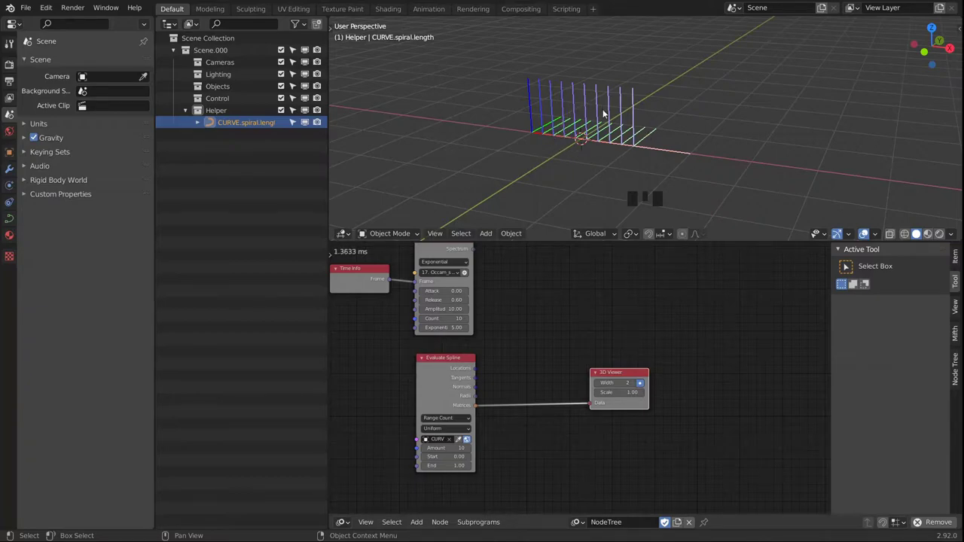
{"action": "middle_click_drag", "start_coordinate": [636, 206], "coordinate": [655, 263], "text": "alt"}
{"action": "middle_click_drag", "start_coordinate": [594, 422], "coordinate": [560, 412]}
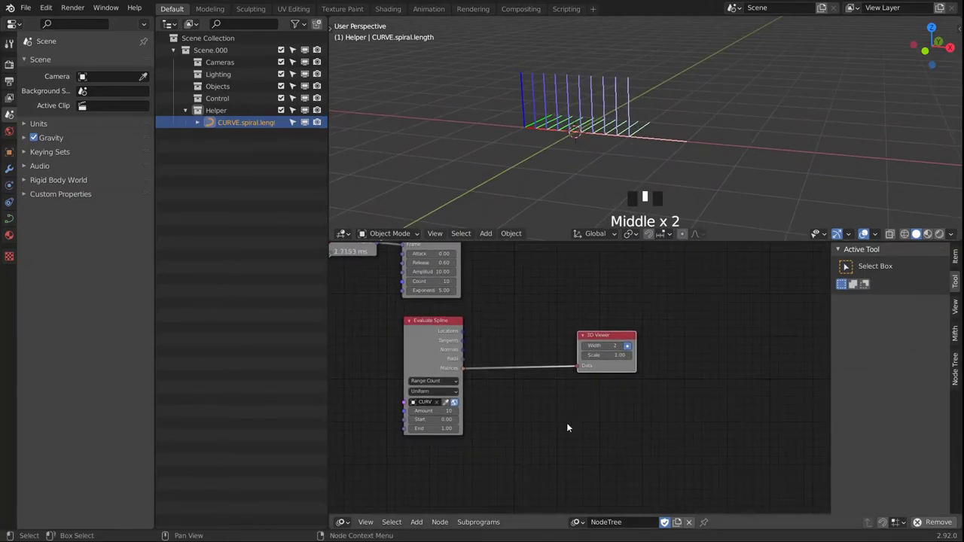
Create a new loop subprogram, placing its My Loop Loop Input node.
{"action": "left_click", "coordinate": [478, 522]}
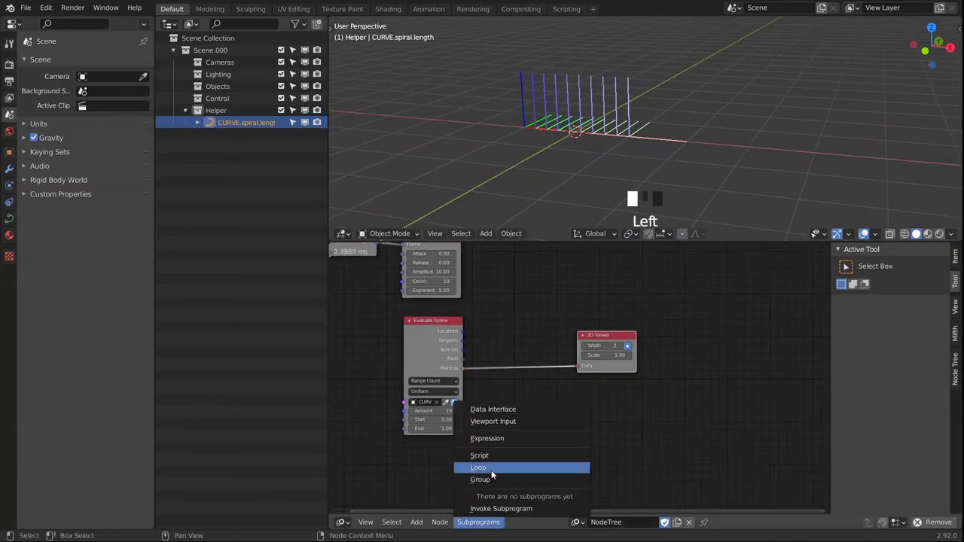
{"action": "left_click", "coordinate": [492, 468]}
{"action": "middle_click", "coordinate": [529, 448]}
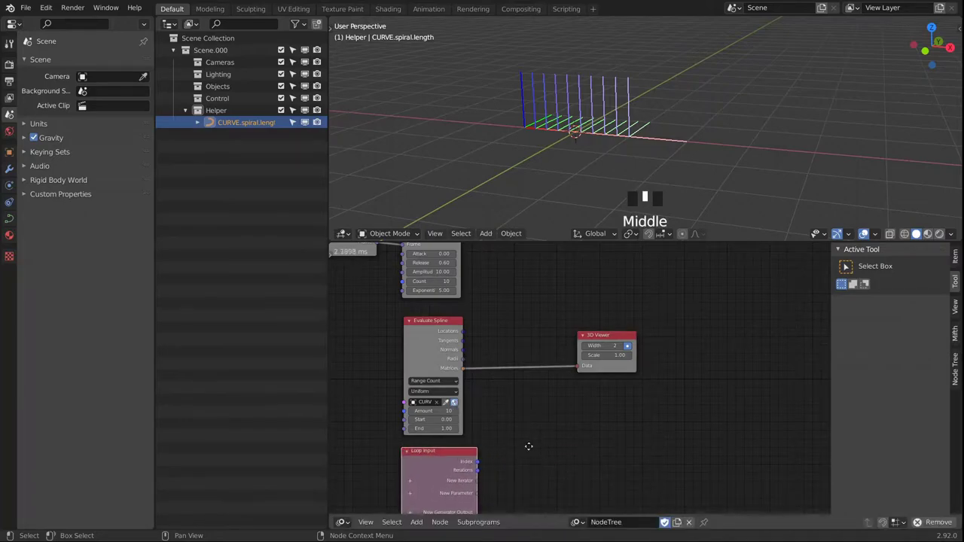
{"action": "middle_click_drag", "start_coordinate": [528, 448], "coordinate": [530, 404]}
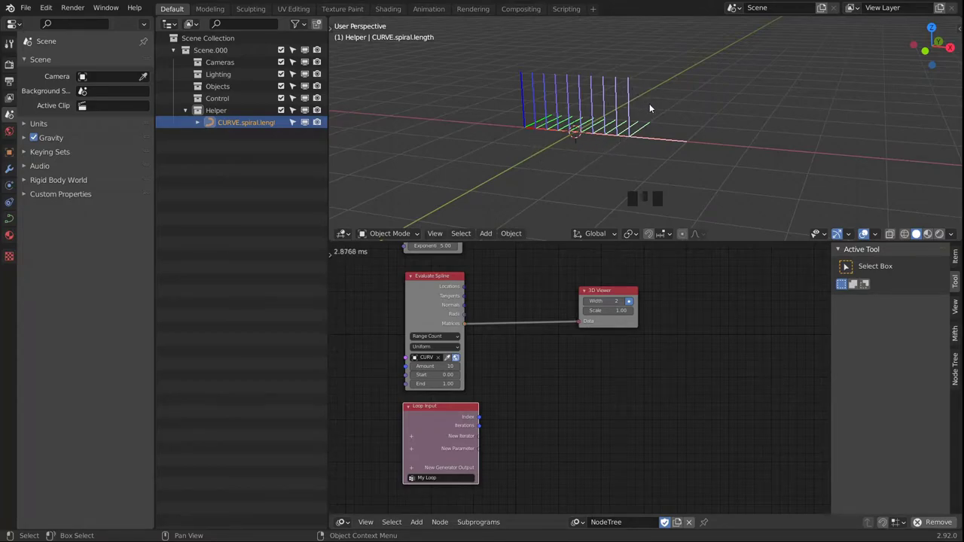
Try links from Sound Spectrum's Spectrum and Loop Input's New Iterator, discarding the dangling link.
{"action": "middle_click_drag", "start_coordinate": [510, 287], "coordinate": [510, 361]}
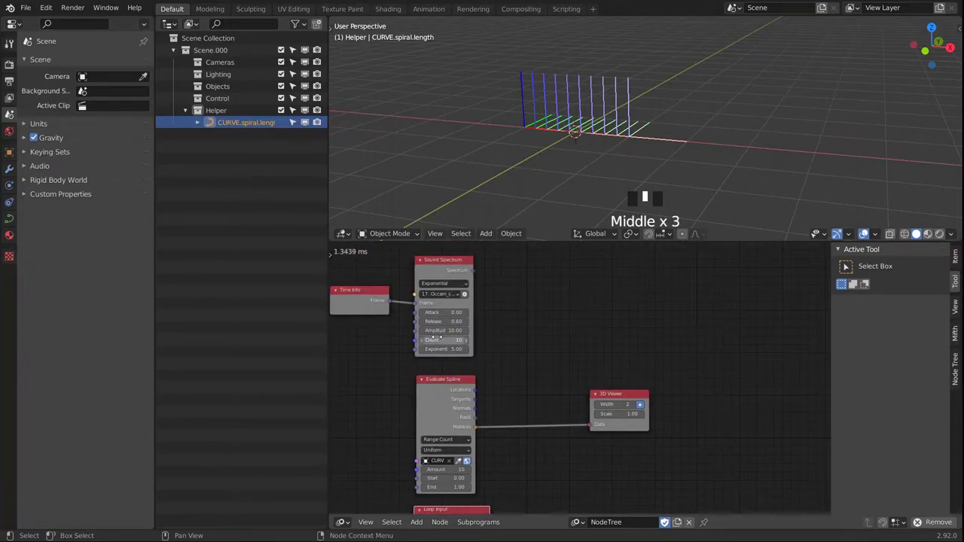
{"action": "left_click", "coordinate": [446, 264]}
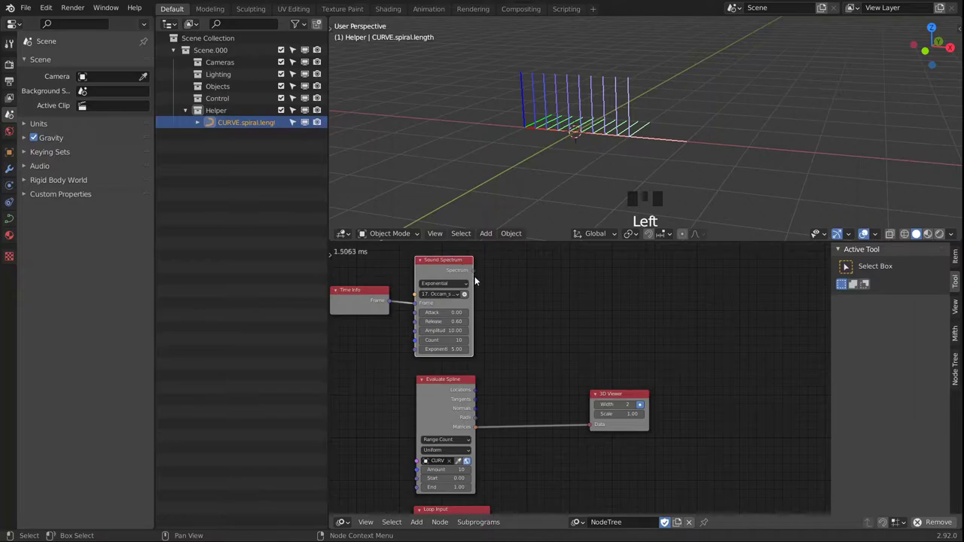
{"action": "left_click_drag", "start_coordinate": [474, 271], "coordinate": [498, 280]}
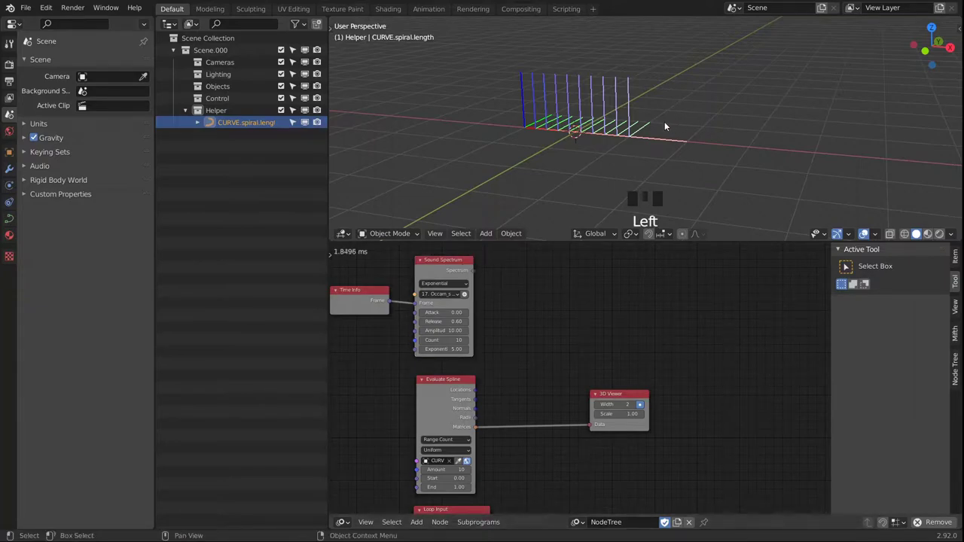
{"action": "middle_click_drag", "start_coordinate": [594, 353], "coordinate": [542, 373]}
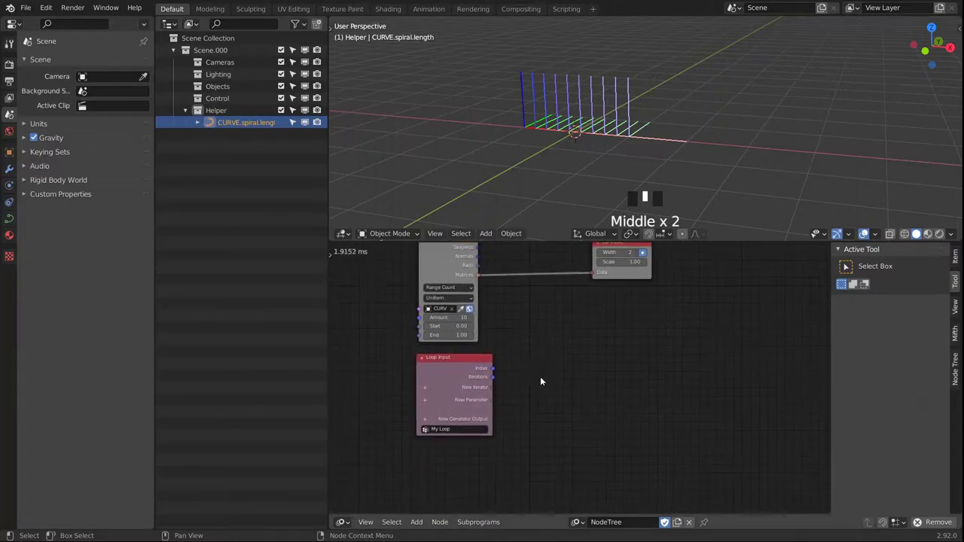
{"action": "scroll", "coordinate": [494, 409], "scroll_direction": "up", "scroll_amount": 1}
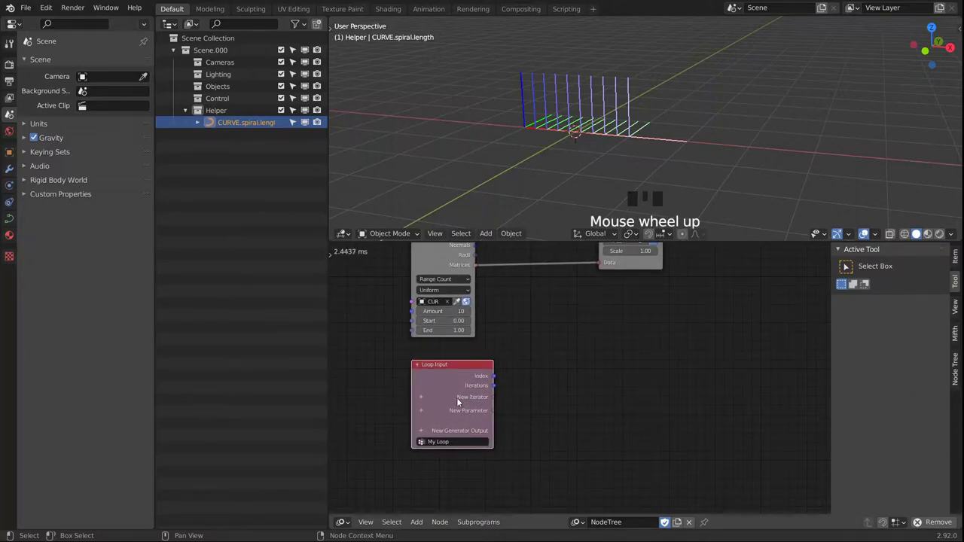
{"action": "left_click", "coordinate": [446, 365]}
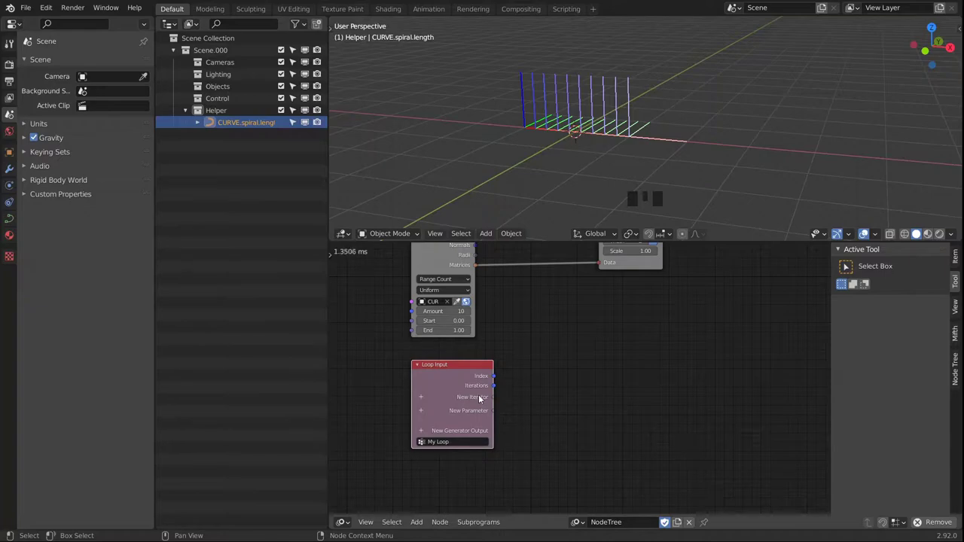
{"action": "mouse_move", "coordinate": [494, 398]}
{"action": "left_mouse_down"}
{"action": "mouse_move", "coordinate": [525, 392]}
{"action": "mouse_move", "coordinate": [501, 409]}
{"action": "left_mouse_up"}
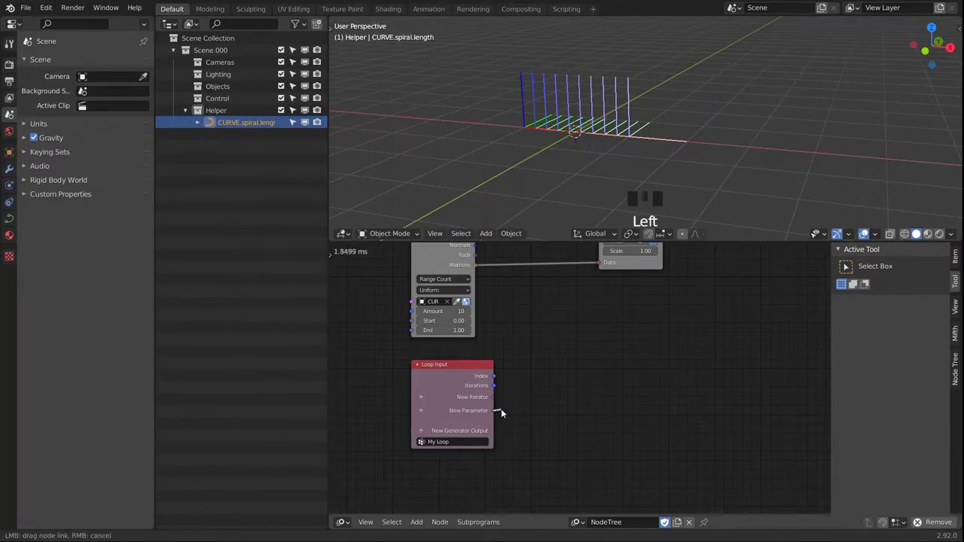
{"action": "left_click_drag", "start_coordinate": [514, 411], "coordinate": [519, 407]}
Add an Invoke Subprogram node calling My Loop, placed just above Loop Input.
{"action": "middle_click_drag", "start_coordinate": [522, 363], "coordinate": [525, 391]}
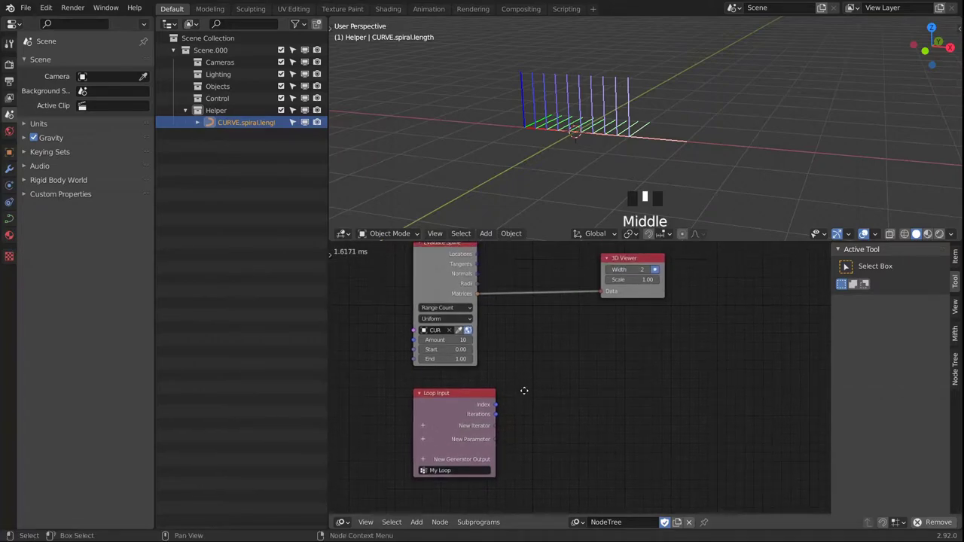
{"action": "scroll", "coordinate": [522, 387], "scroll_direction": "down", "scroll_amount": 1}
{"action": "left_click", "coordinate": [478, 522]}
{"action": "left_click", "coordinate": [498, 497]}
{"action": "left_click", "coordinate": [530, 369]}
{"action": "middle_click_drag", "start_coordinate": [512, 427], "coordinate": [527, 382]}
{"action": "left_click_drag", "start_coordinate": [480, 382], "coordinate": [481, 414]}
{"action": "left_click_drag", "start_coordinate": [567, 336], "coordinate": [464, 355]}
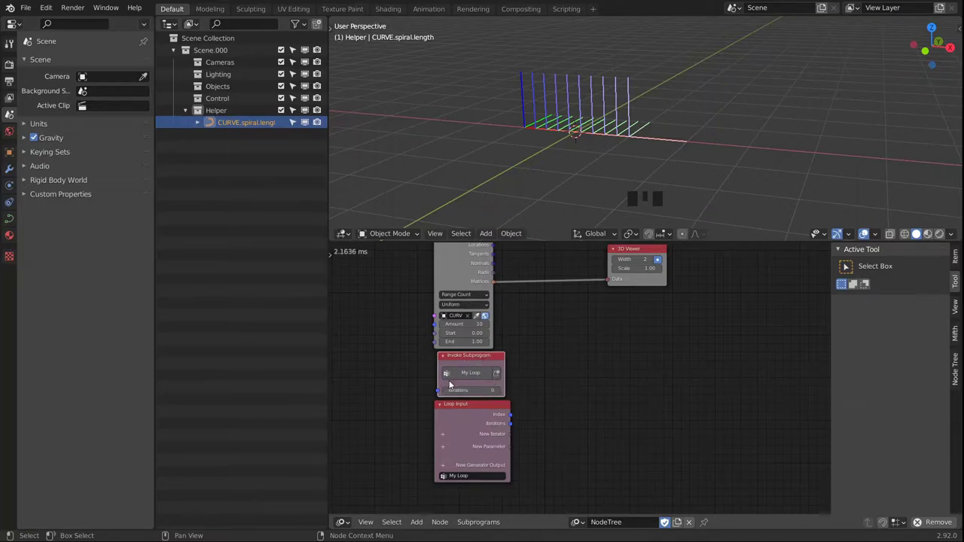
Add a Float List iterator to My Loop's Loop Input using the 'flo' search.
{"action": "middle_click_drag", "start_coordinate": [525, 337], "coordinate": [528, 354]}
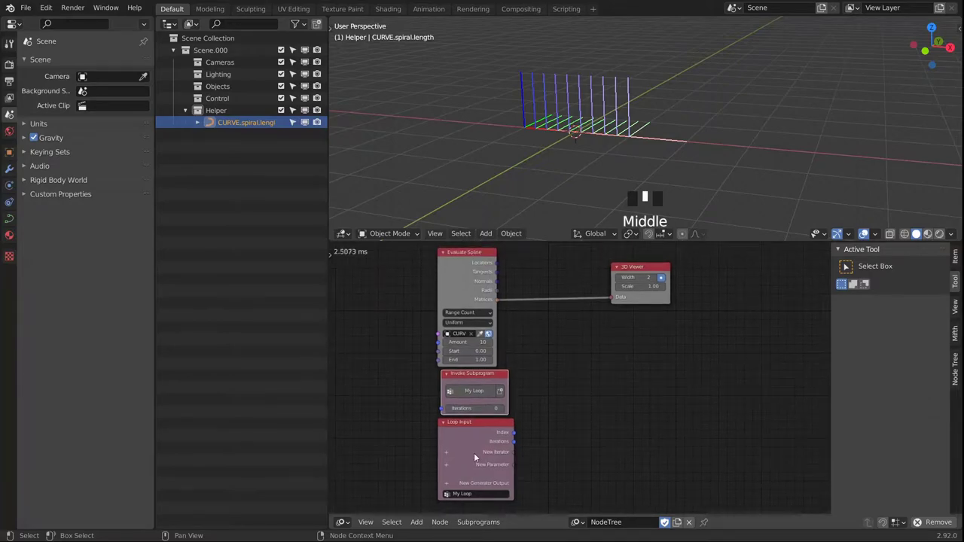
{"action": "left_click", "coordinate": [444, 452]}
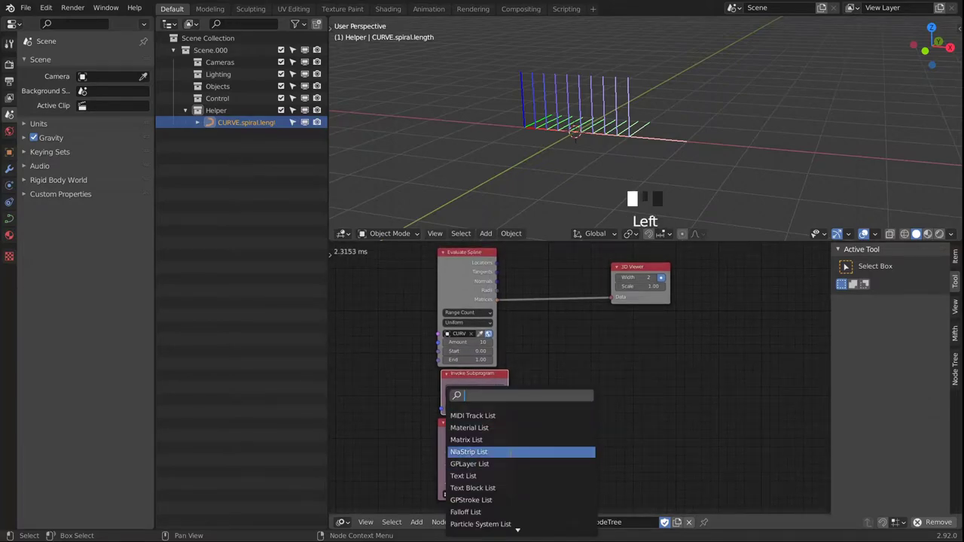
{"action": "type", "text": "flo"}
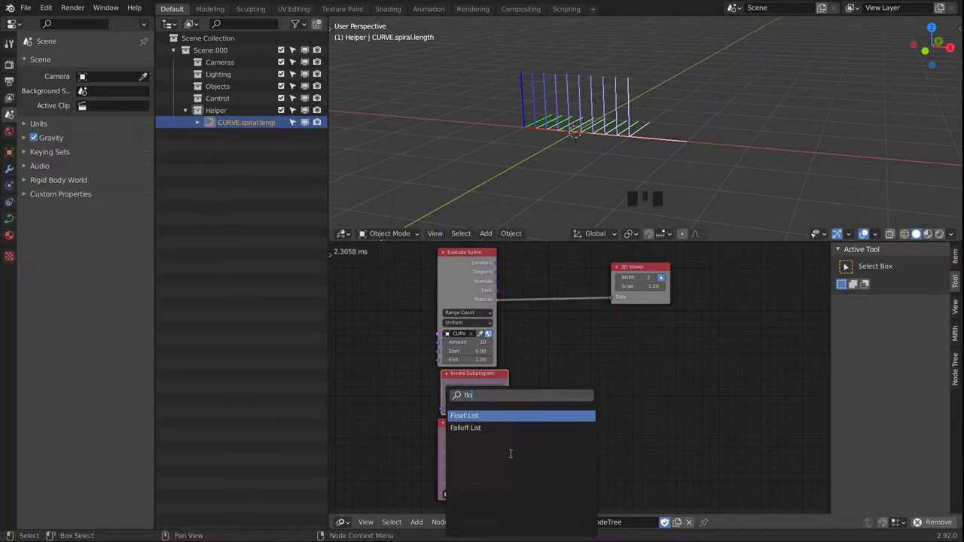
{"action": "key", "text": "Return"}
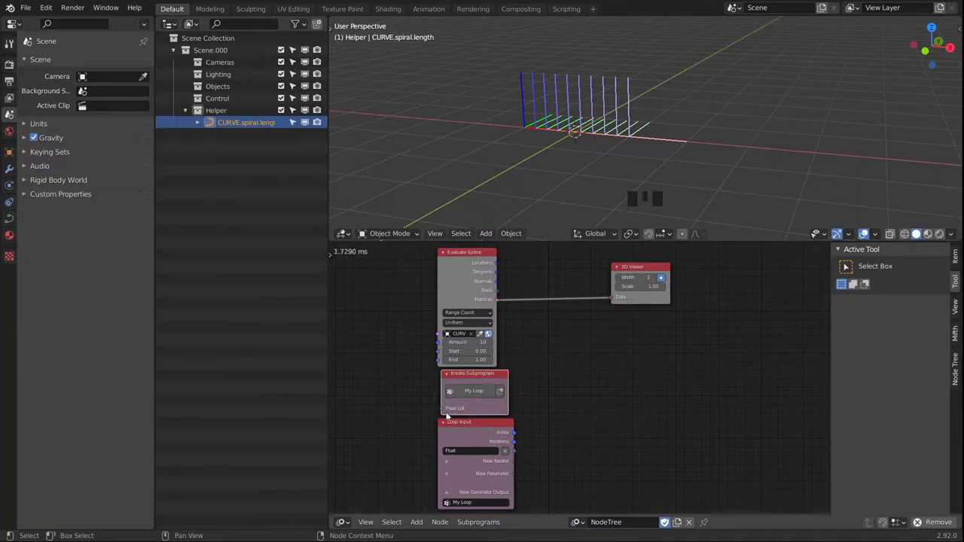
{"action": "left_click_drag", "start_coordinate": [441, 414], "coordinate": [396, 406]}
{"action": "left_click", "coordinate": [494, 426]}
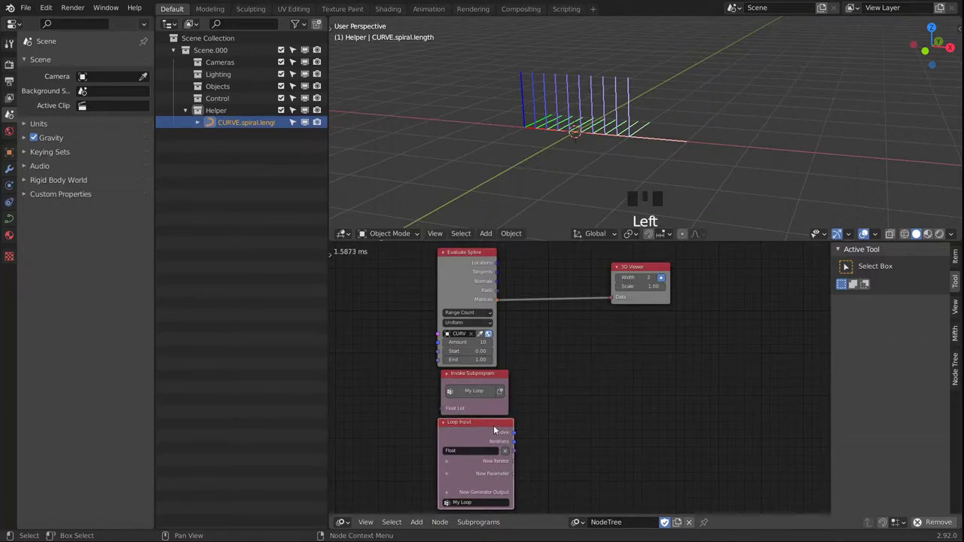
Attach a Viewer node to the Loop Input's Float output.
{"action": "key", "text": "w"}
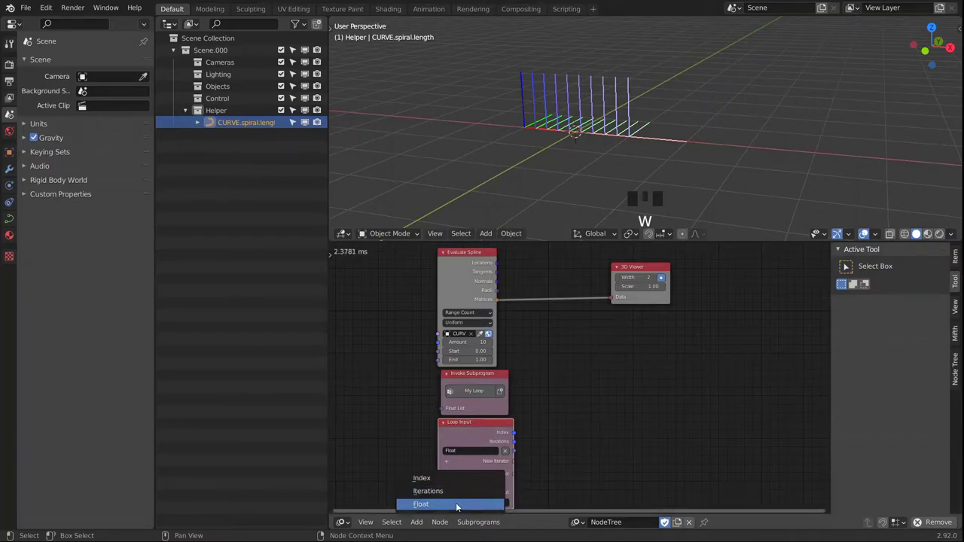
{"action": "left_click", "coordinate": [456, 505]}
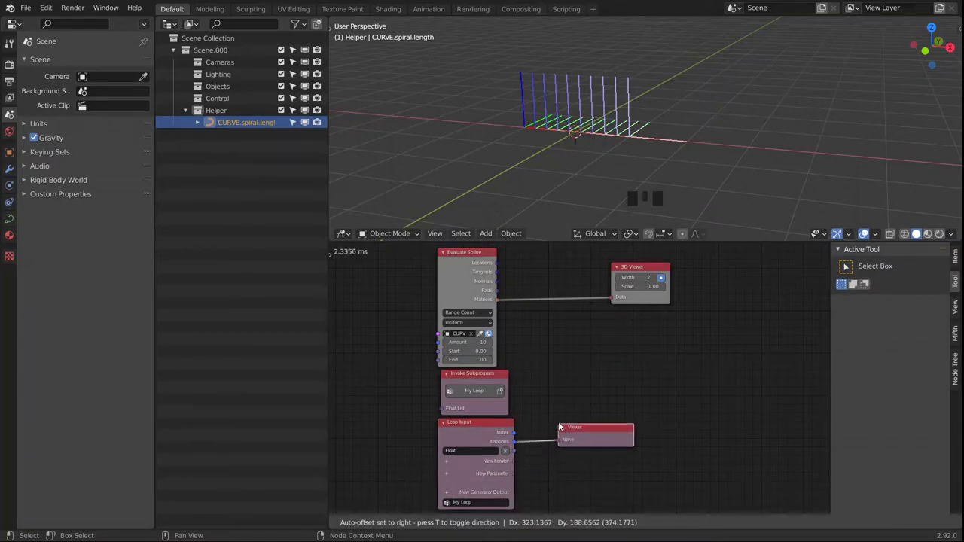
{"action": "left_click", "coordinate": [557, 424]}
Move the Invoke Subprogram node and link Sound Spectrum's Spectrum into its Float List input.
{"action": "middle_click_drag", "start_coordinate": [513, 368], "coordinate": [516, 430]}
{"action": "left_click_drag", "start_coordinate": [489, 434], "coordinate": [584, 276]}
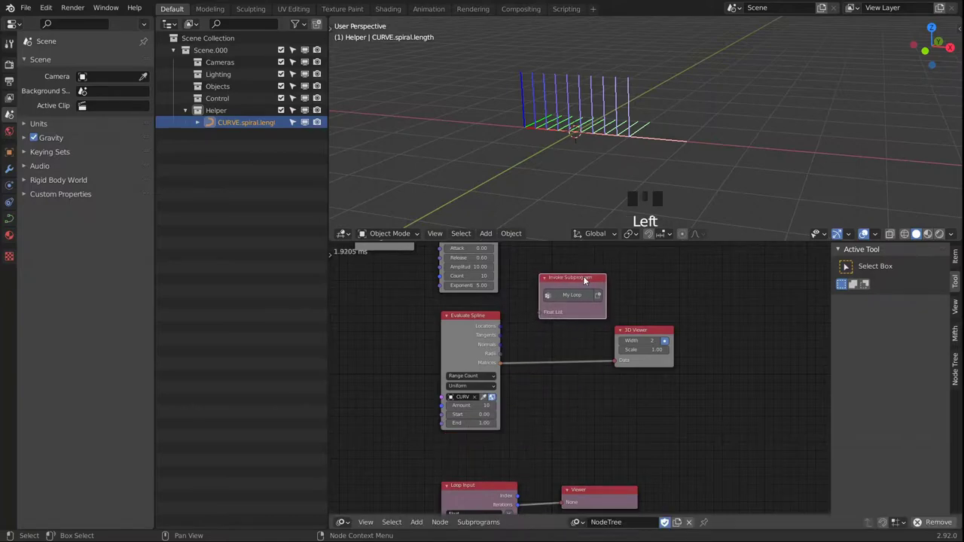
{"action": "middle_click_drag", "start_coordinate": [584, 275], "coordinate": [575, 352]}
{"action": "left_click_drag", "start_coordinate": [576, 351], "coordinate": [583, 336]}
{"action": "left_click_drag", "start_coordinate": [491, 282], "coordinate": [541, 372]}
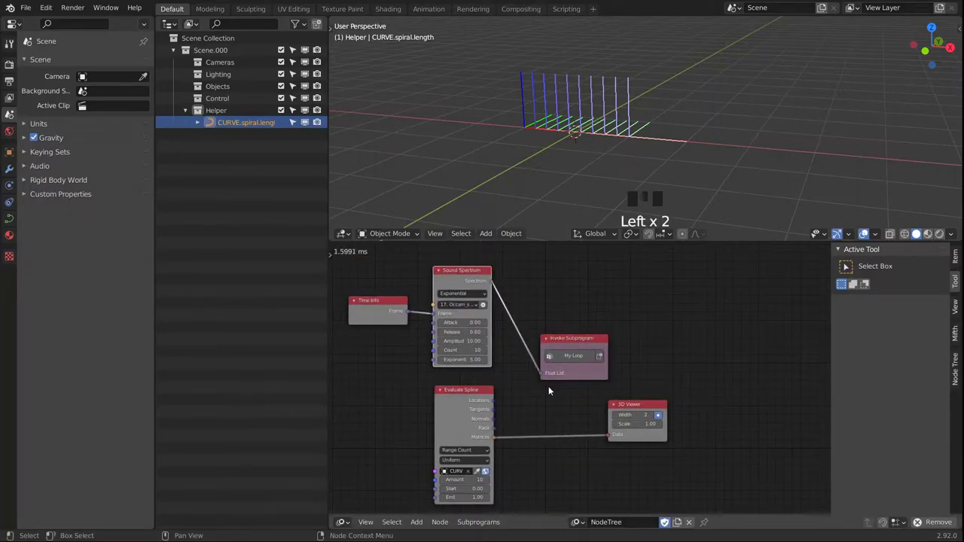
{"action": "middle_click_drag", "start_coordinate": [576, 436], "coordinate": [580, 390]}
{"action": "left_click_drag", "start_coordinate": [575, 292], "coordinate": [582, 288]}
Nudge the Viewer node down beside the Loop Input node.
{"action": "middle_click_drag", "start_coordinate": [553, 454], "coordinate": [561, 357]}
{"action": "scroll", "coordinate": [560, 438], "scroll_direction": "up", "scroll_amount": 1}
{"action": "left_click_drag", "start_coordinate": [624, 410], "coordinate": [622, 420]}
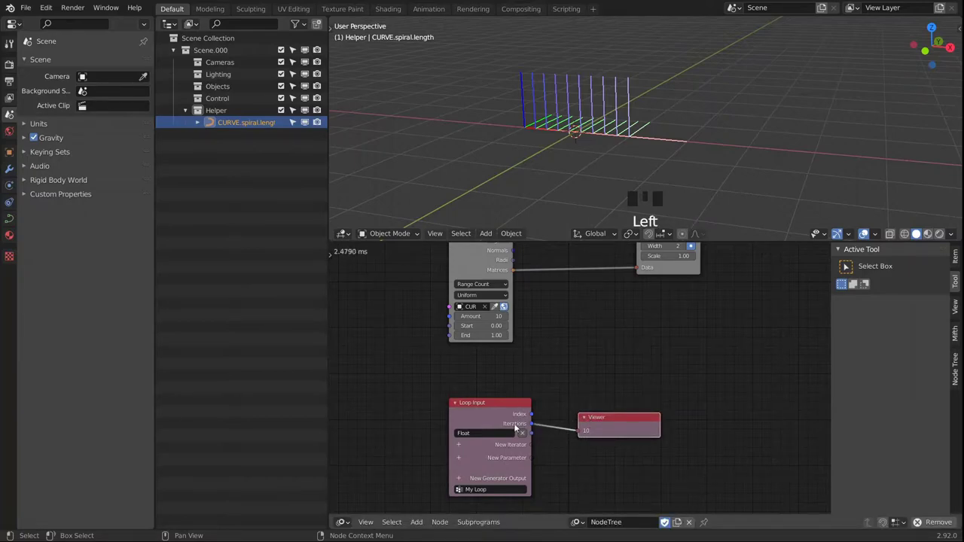
{"action": "left_click", "coordinate": [475, 412]}
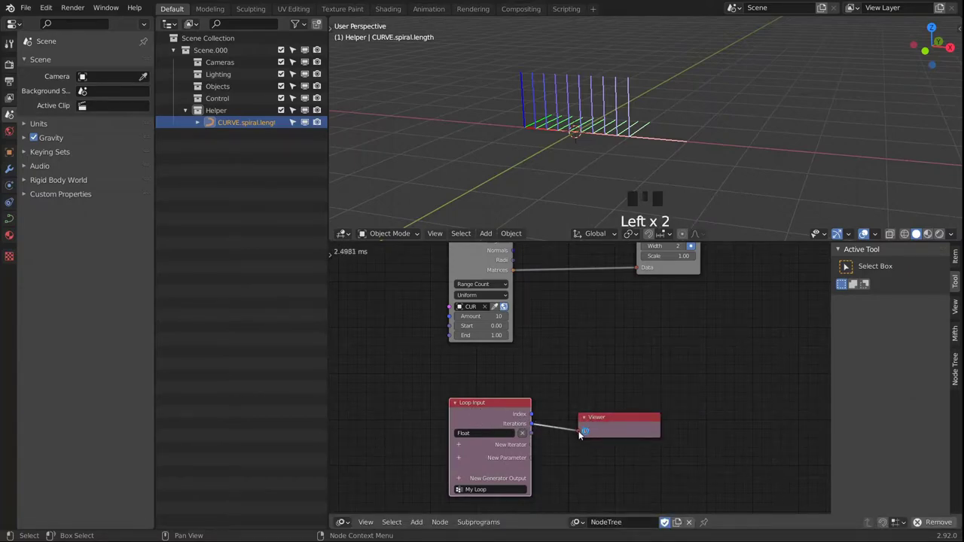
Add a Matrix List parameter to the loop's Loop Input node.
{"action": "middle_click_drag", "start_coordinate": [455, 457], "coordinate": [447, 445]}
{"action": "left_click", "coordinate": [456, 434]}
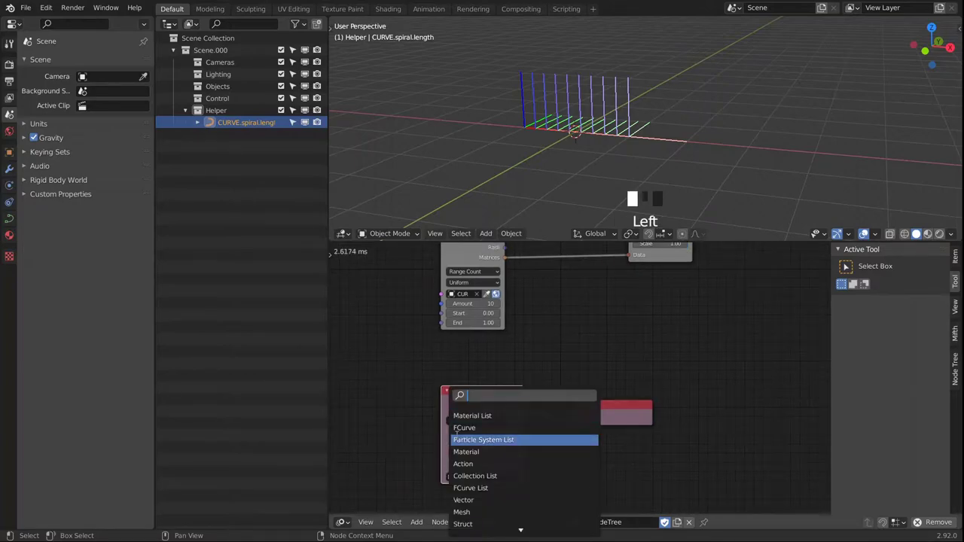
{"action": "type", "text": "ma"}
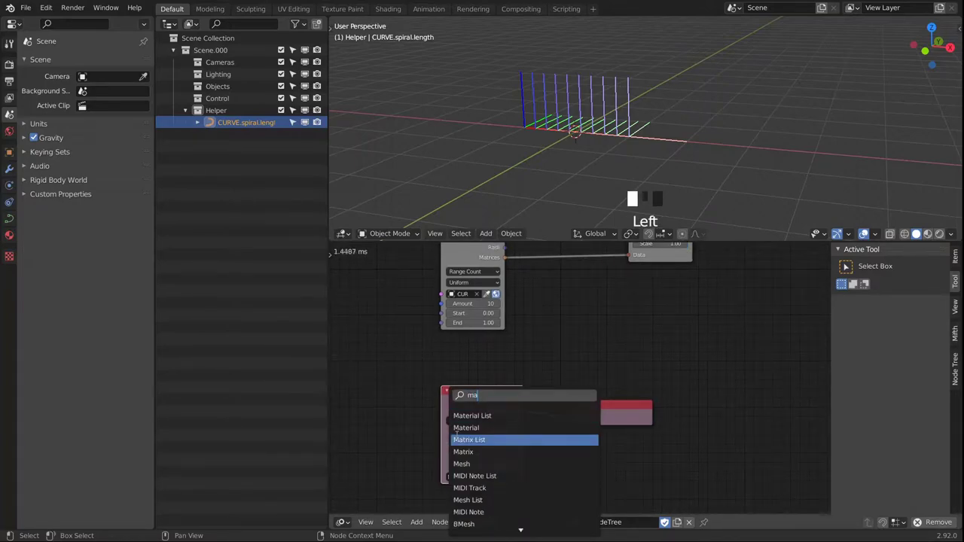
{"action": "left_click", "coordinate": [456, 436]}
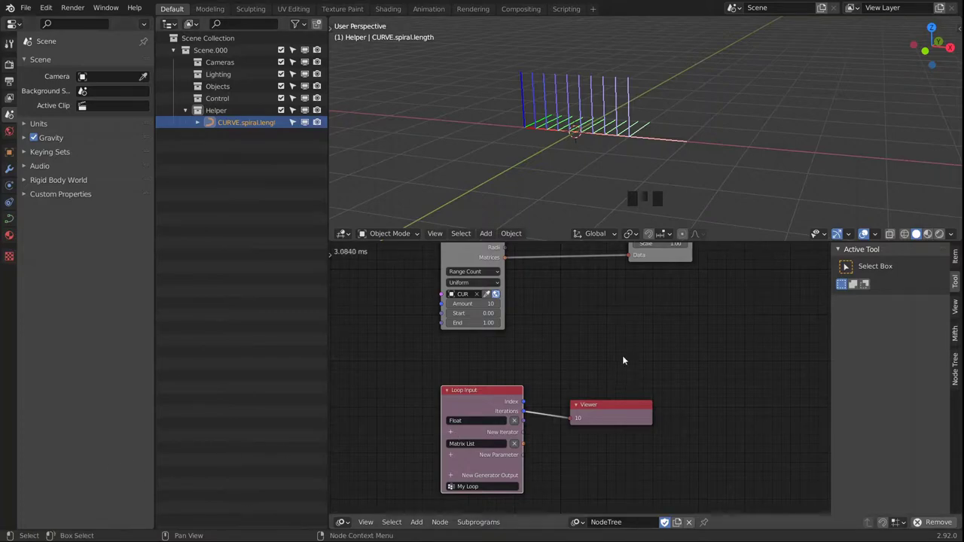
{"action": "left_click_drag", "start_coordinate": [610, 410], "coordinate": [628, 386]}
Rename the loop subprogram to duplicate.splines.
{"action": "left_click", "coordinate": [482, 487]}
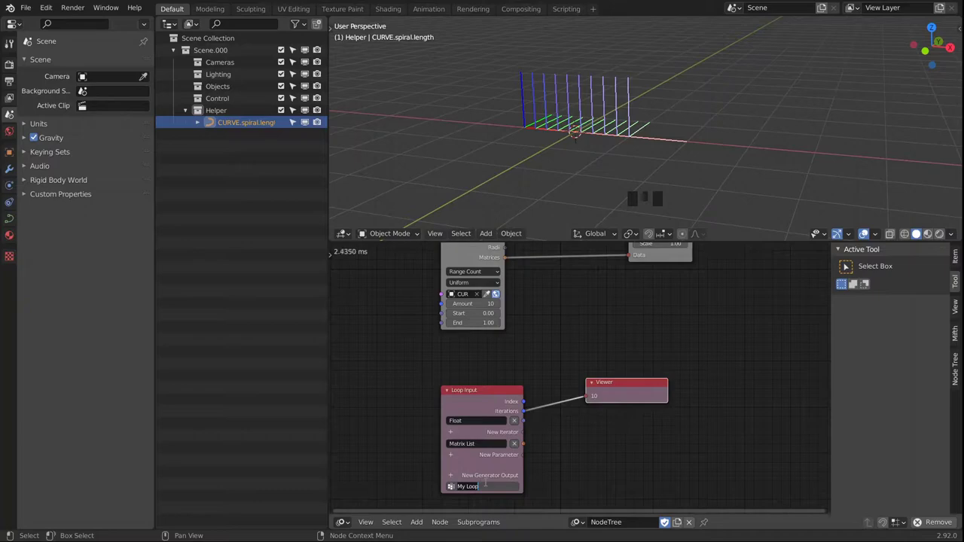
{"action": "type", "text": "duplicate.splines"}
{"action": "key", "text": "Return"}
Add a Spline List generator output node to the loop via the 'spl' search.
{"action": "middle_click_drag", "start_coordinate": [602, 445], "coordinate": [575, 387]}
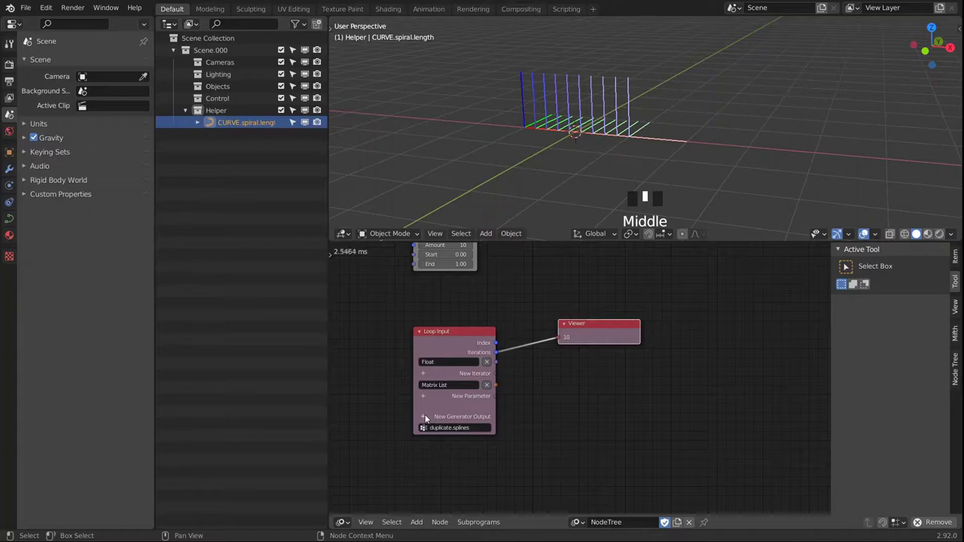
{"action": "left_click", "coordinate": [425, 416]}
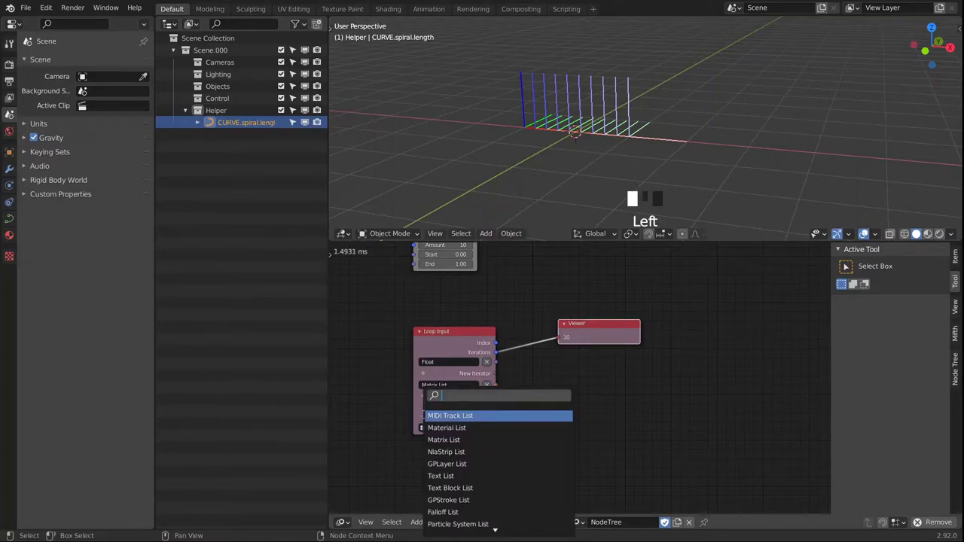
{"action": "type", "text": "mat"}
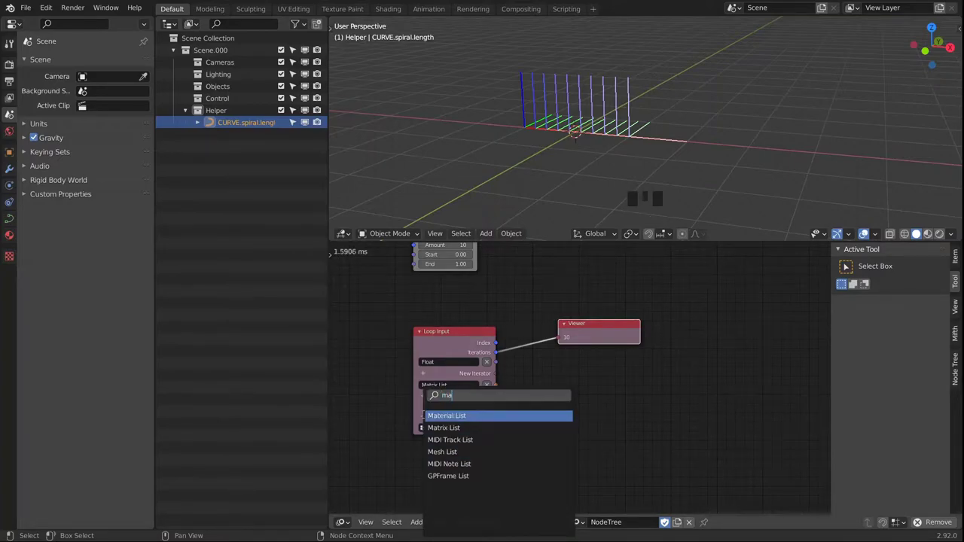
{"action": "key", "text": "BackSpace"}
{"action": "key", "text": "BackSpace"}
{"action": "key", "text": "BackSpace"}
{"action": "type", "text": "spl"}
{"action": "left_click", "coordinate": [424, 415]}
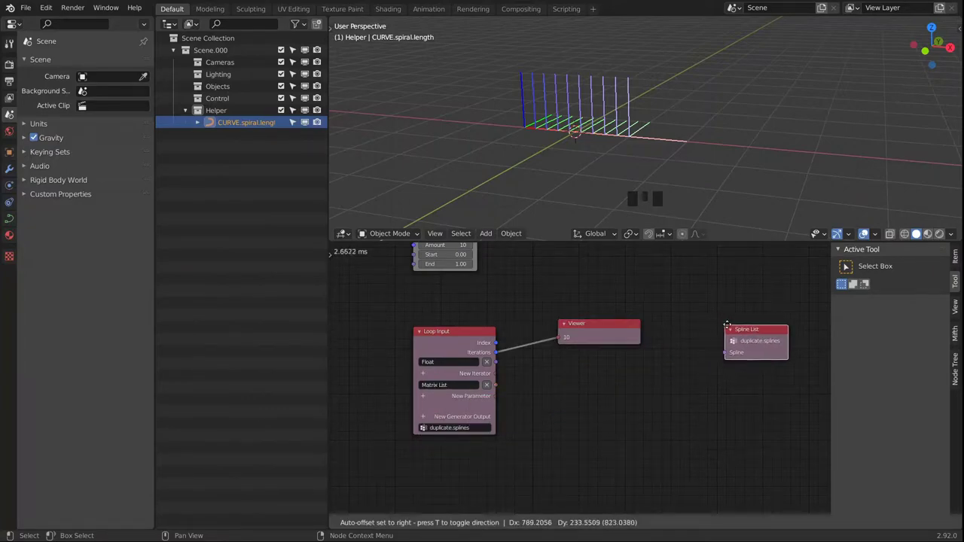
{"action": "left_click", "coordinate": [730, 327]}
Shift the Spline List node slightly right and move the Viewer node right.
{"action": "middle_click_drag", "start_coordinate": [730, 326], "coordinate": [723, 312]}
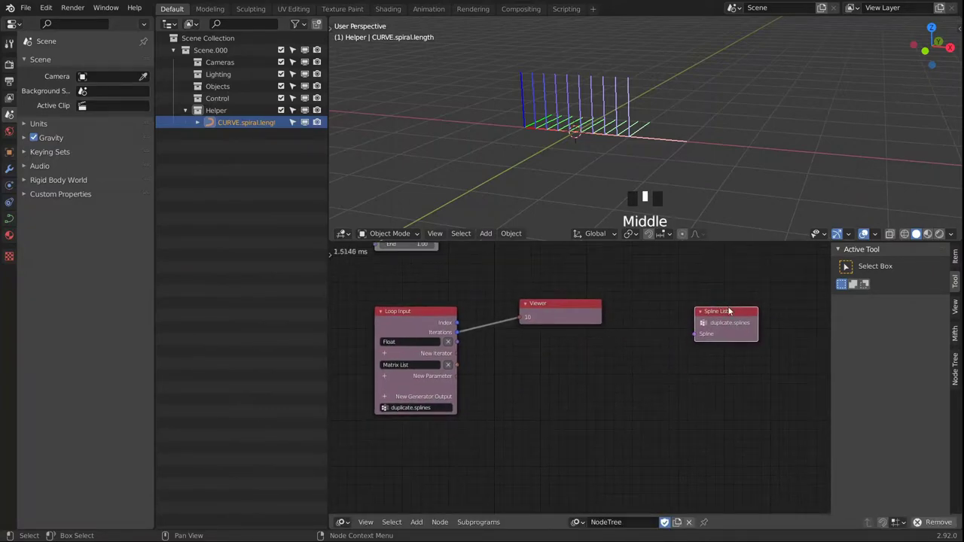
{"action": "left_click", "coordinate": [723, 313]}
{"action": "left_click_drag", "start_coordinate": [723, 313], "coordinate": [735, 313]}
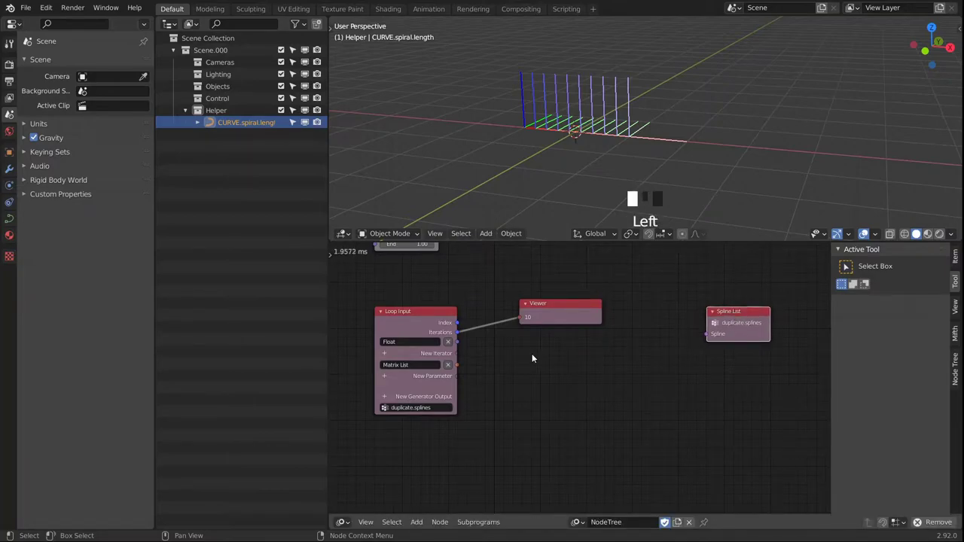
{"action": "middle_click_drag", "start_coordinate": [528, 389], "coordinate": [516, 386]}
{"action": "left_click_drag", "start_coordinate": [559, 309], "coordinate": [578, 311]}
{"action": "left_click", "coordinate": [419, 330]}
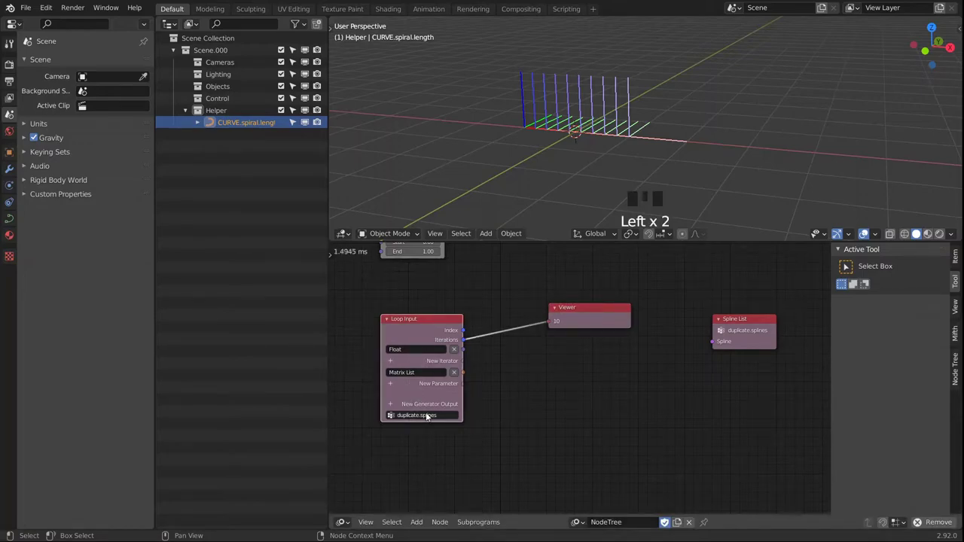
Create a new loop subprogram and name its Loop Input generate.spiral.
{"action": "left_click", "coordinate": [478, 522]}
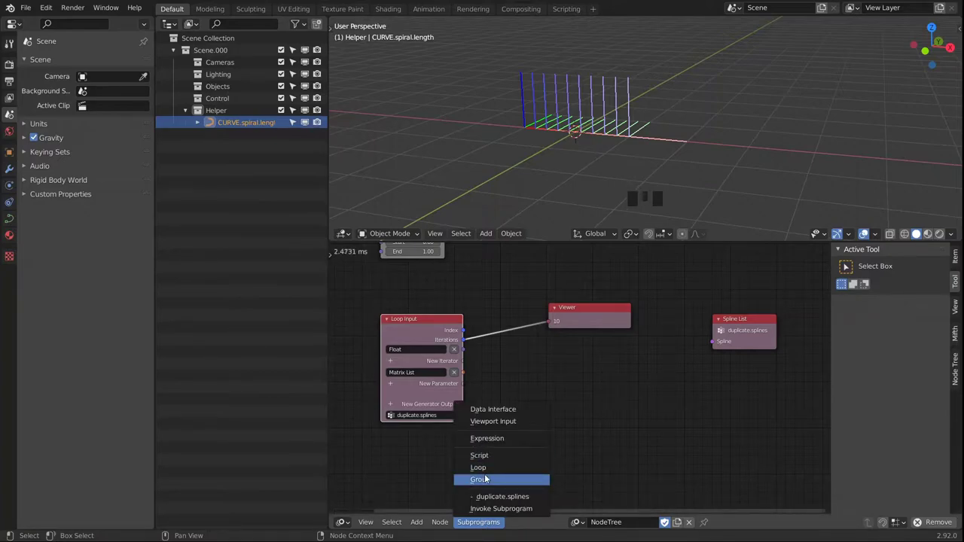
{"action": "left_click", "coordinate": [484, 468]}
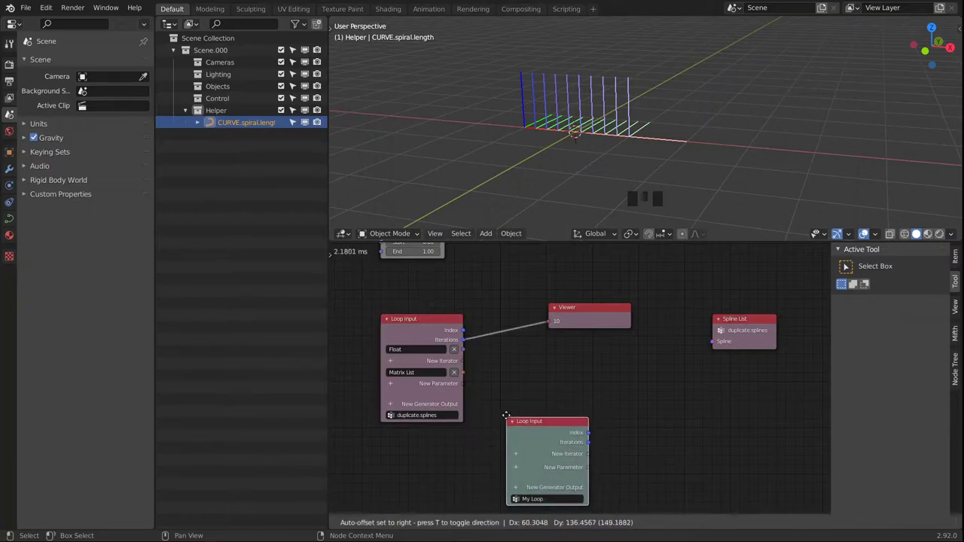
{"action": "middle_click_drag", "start_coordinate": [541, 411], "coordinate": [564, 358]}
{"action": "left_click", "coordinate": [441, 424]}
{"action": "left_click", "coordinate": [433, 412]}
{"action": "left_click", "coordinate": [422, 488]}
{"action": "type", "text": "gener"}
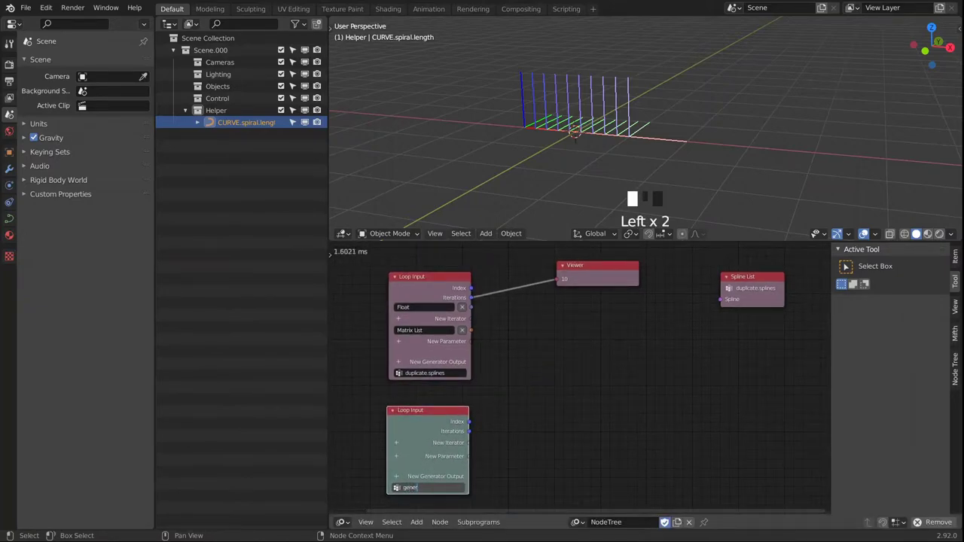
{"action": "type", "text": "ate.spiral"}
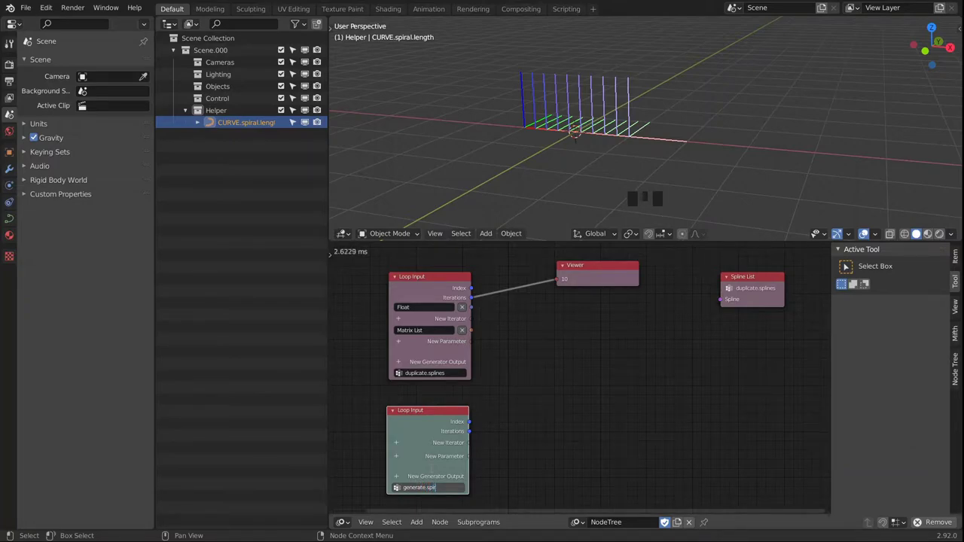
{"action": "key", "text": "Return"}
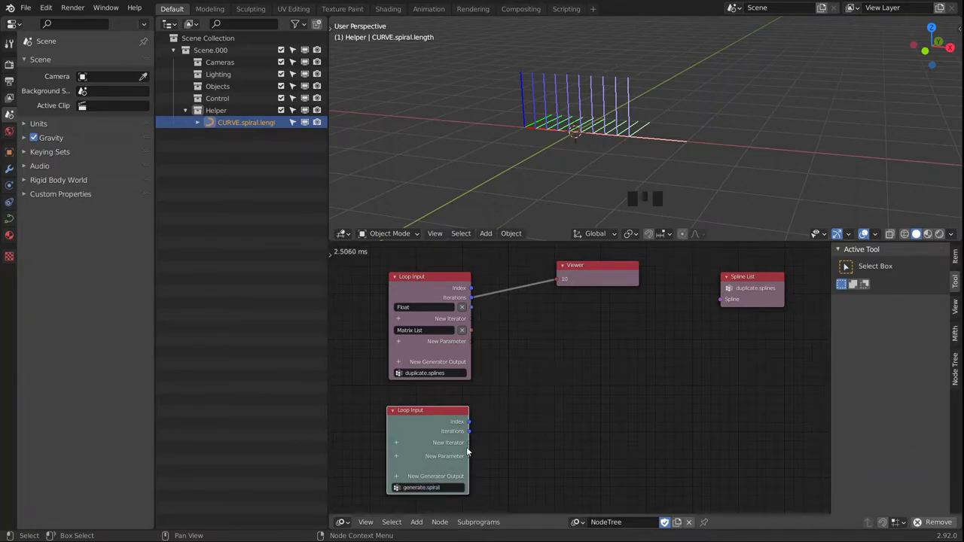
Add an Invoke Subprogram node calling generate.spiral, placed between the two loops.
{"action": "left_click", "coordinate": [478, 522]}
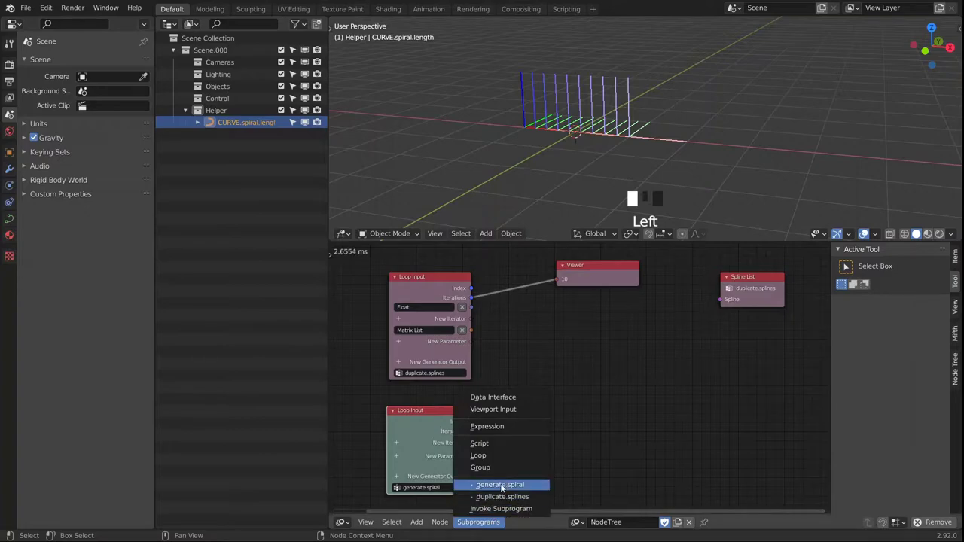
{"action": "left_click", "coordinate": [501, 487]}
{"action": "left_click", "coordinate": [525, 295]}
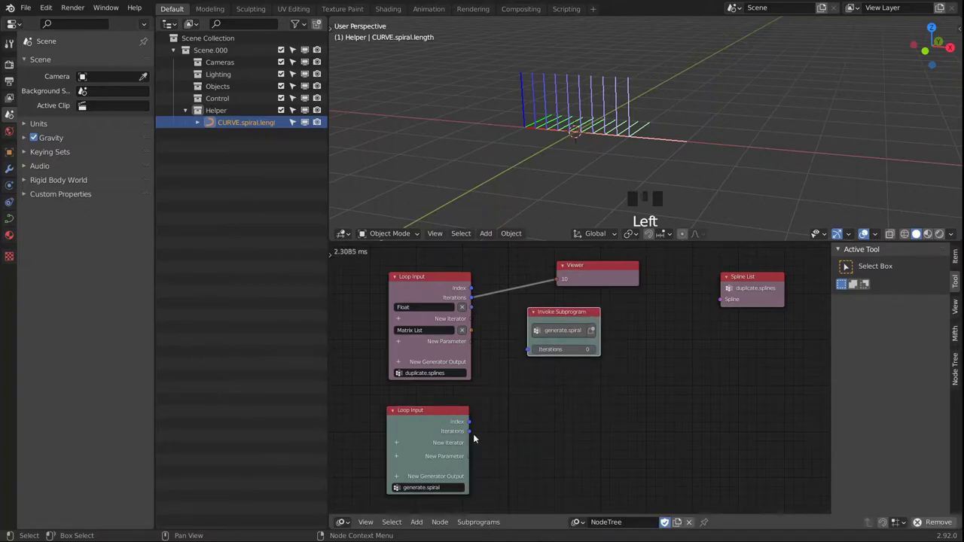
Give the generate.spiral loop a Matrix iterator and a Float parameter.
{"action": "left_click", "coordinate": [397, 443]}
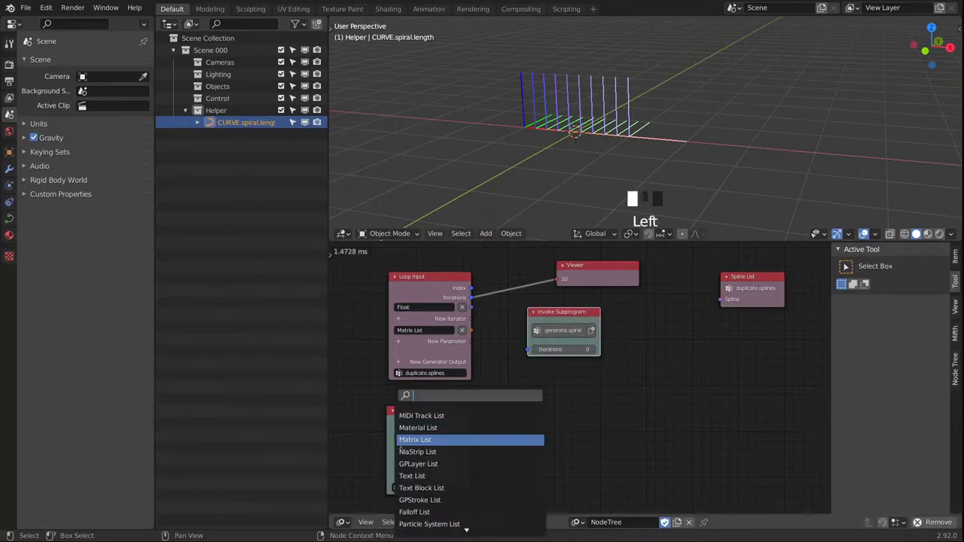
{"action": "type", "text": "ma"}
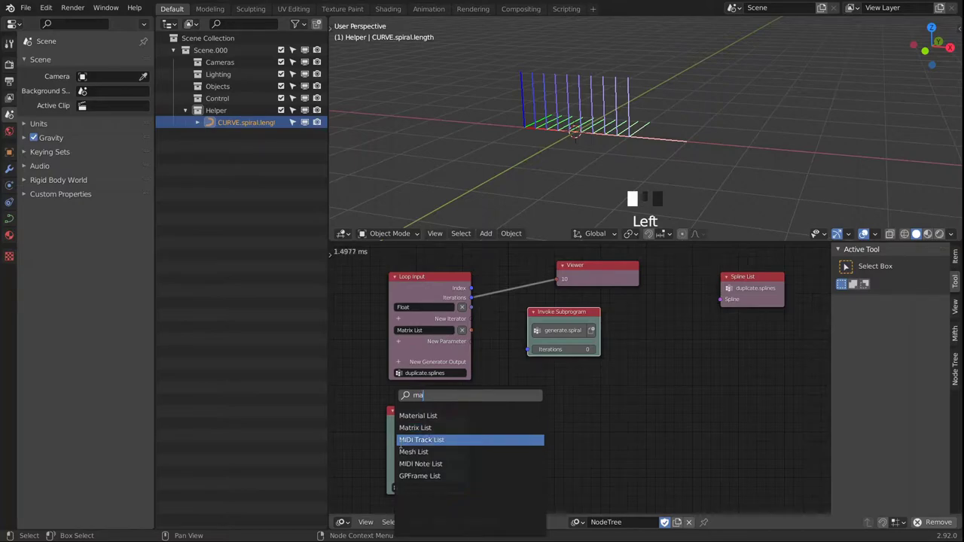
{"action": "type", "text": "tr"}
{"action": "key", "text": "Return"}
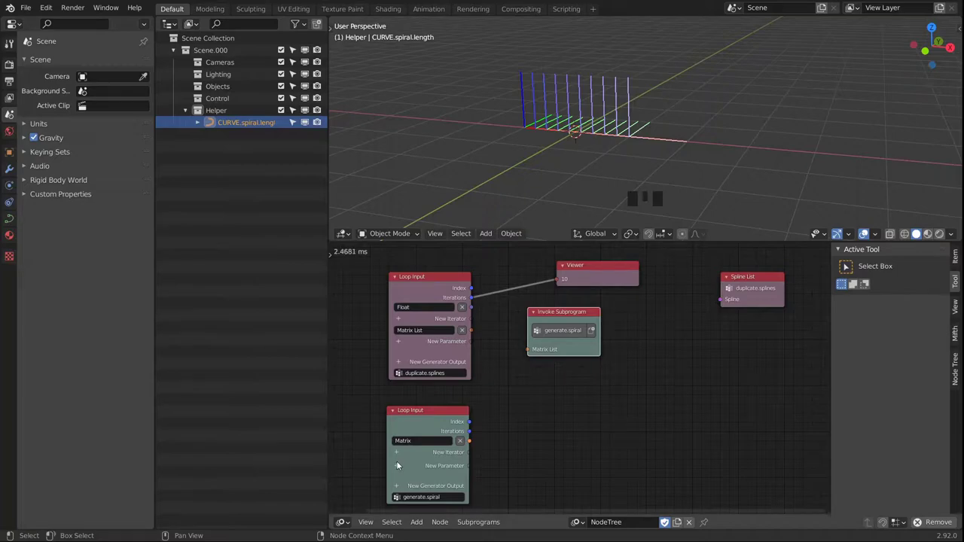
{"action": "left_click", "coordinate": [396, 465]}
{"action": "type", "text": "flo"}
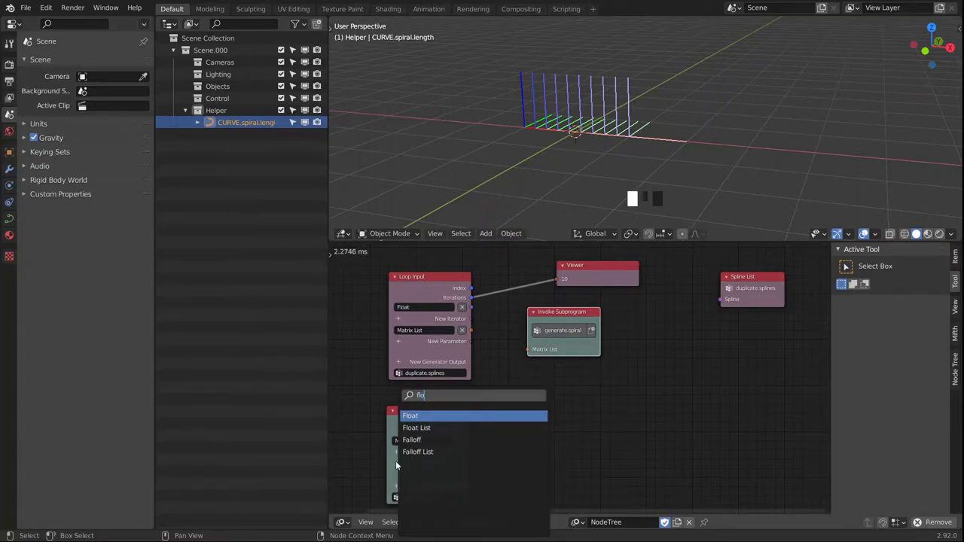
{"action": "key", "text": "Return"}
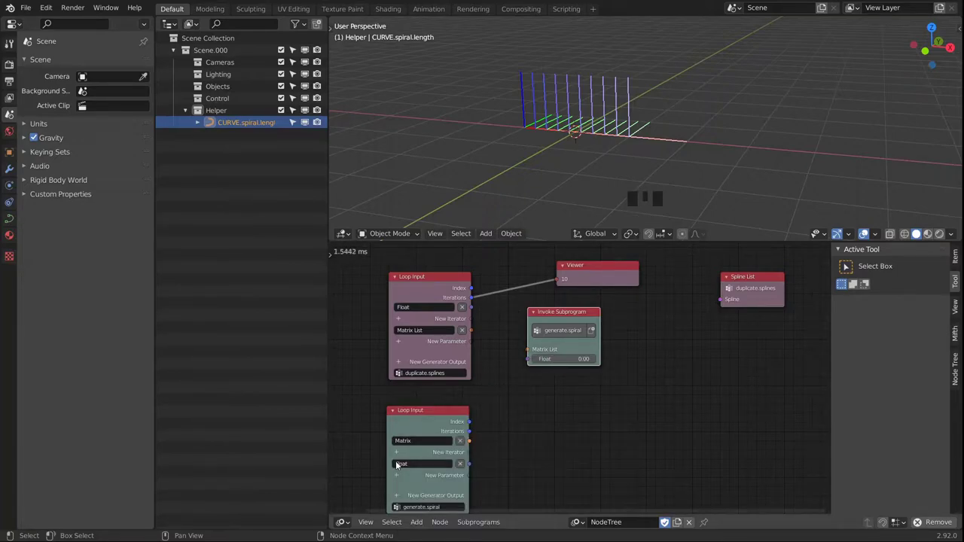
Rename the upper loop's Float iterator and the lower loop's Float parameter to Spectrum.
{"action": "left_click", "coordinate": [430, 307]}
{"action": "type", "text": "Sop"}
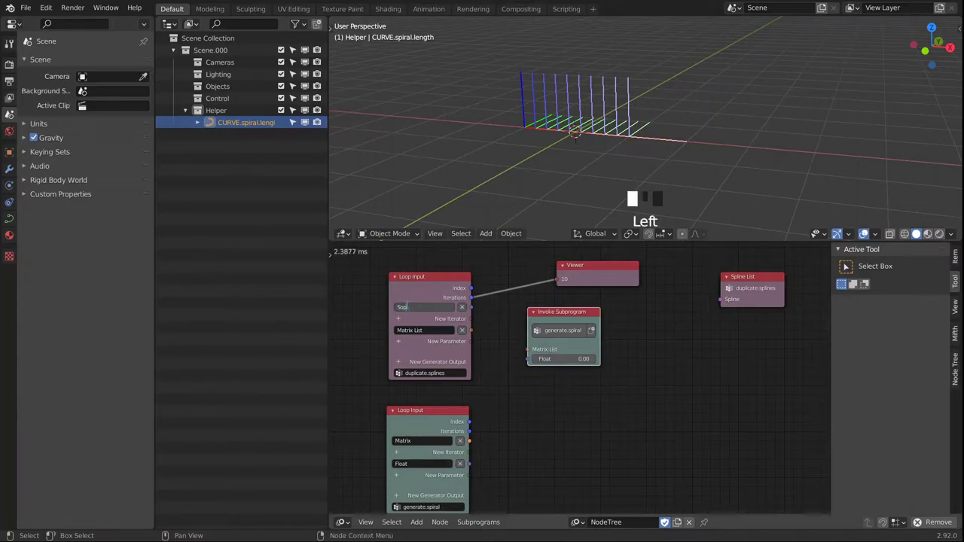
{"action": "key", "text": "BackSpace"}
{"action": "key", "text": "BackSpace"}
{"action": "type", "text": "pectrum"}
{"action": "key", "text": "Return"}
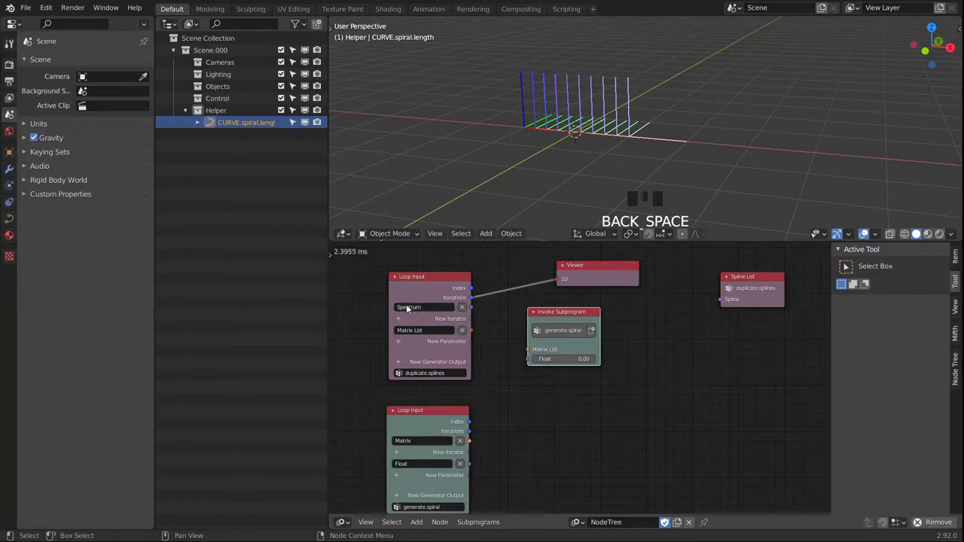
{"action": "left_click", "coordinate": [420, 463]}
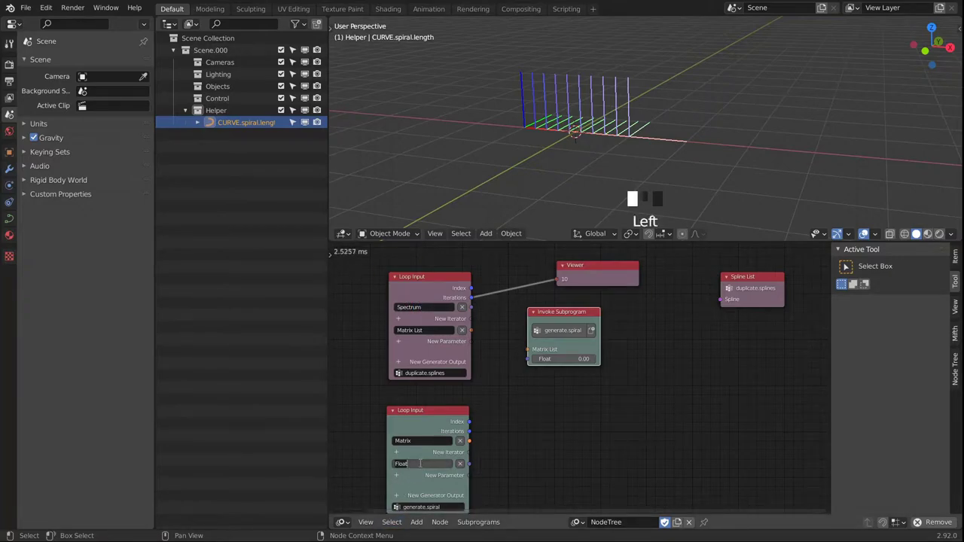
{"action": "type", "text": "Spectrum"}
{"action": "key", "text": "Return"}
Rename the upper loop's Matrix List iterator and the lower loop's Matrix iterator to Spline Matrices.
{"action": "left_click", "coordinate": [423, 332]}
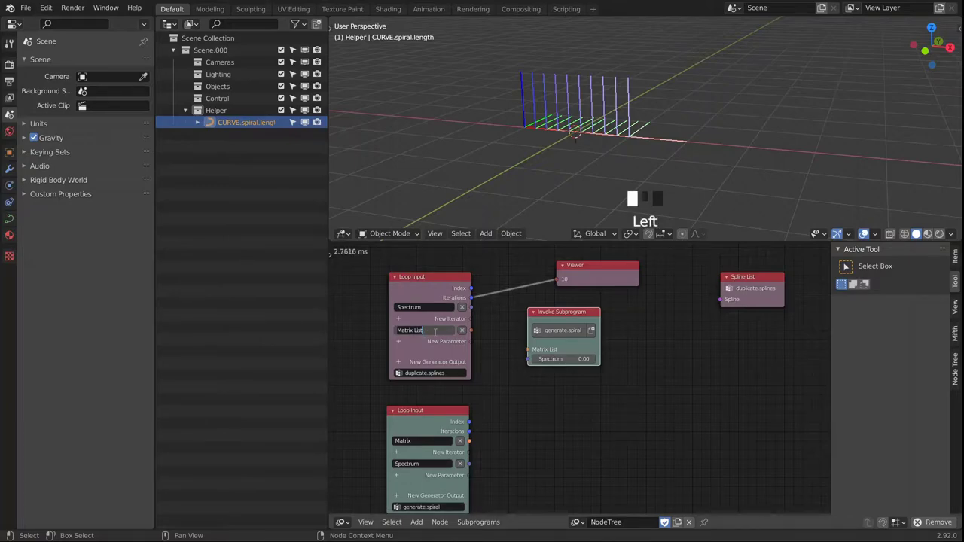
{"action": "type", "text": "Spline Matri"}
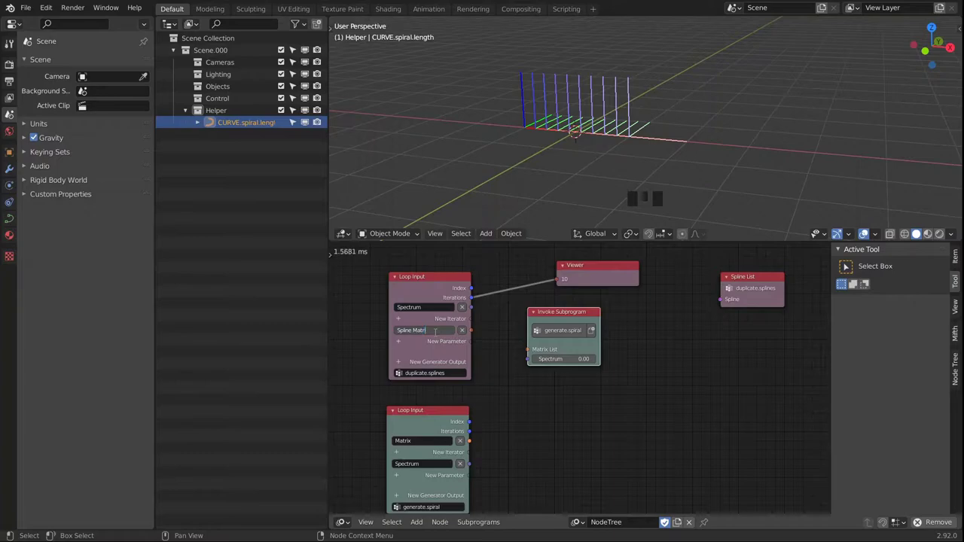
{"action": "type", "text": "ces"}
{"action": "key", "text": "Return"}
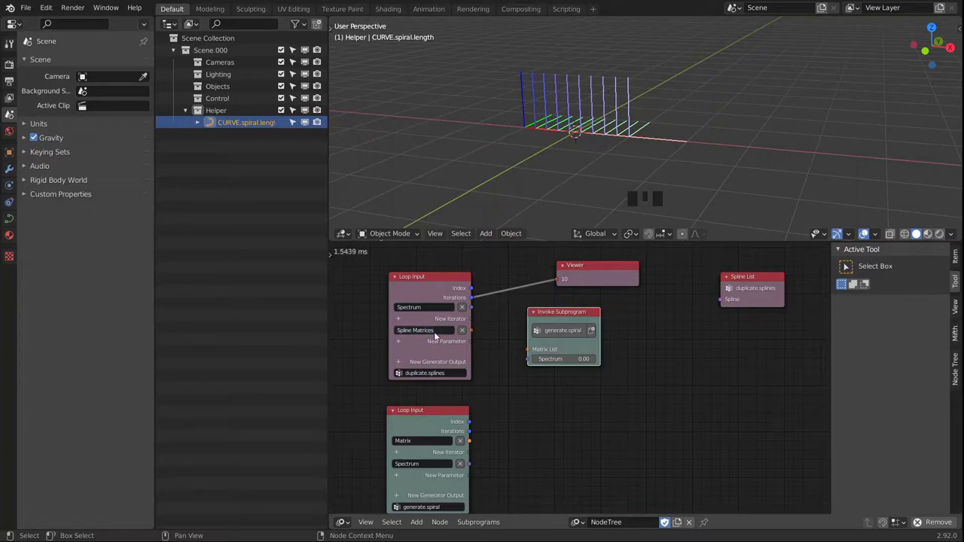
{"action": "left_click", "coordinate": [426, 441]}
{"action": "type", "text": "S"}
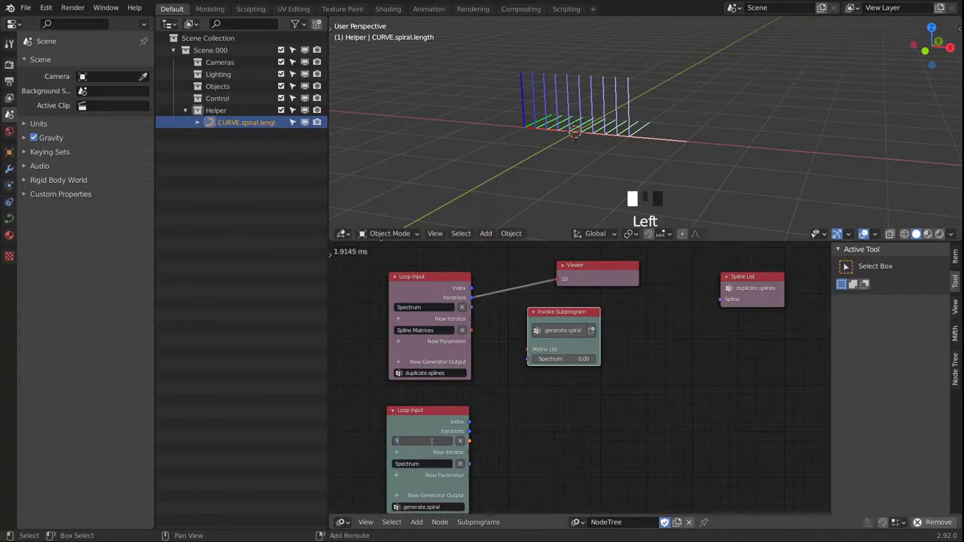
{"action": "type", "text": "pline Matrices"}
Confirm the Spline Matrices name and link Spline Matrices and Spectrum into the generate.spiral call.
{"action": "key", "text": "Return"}
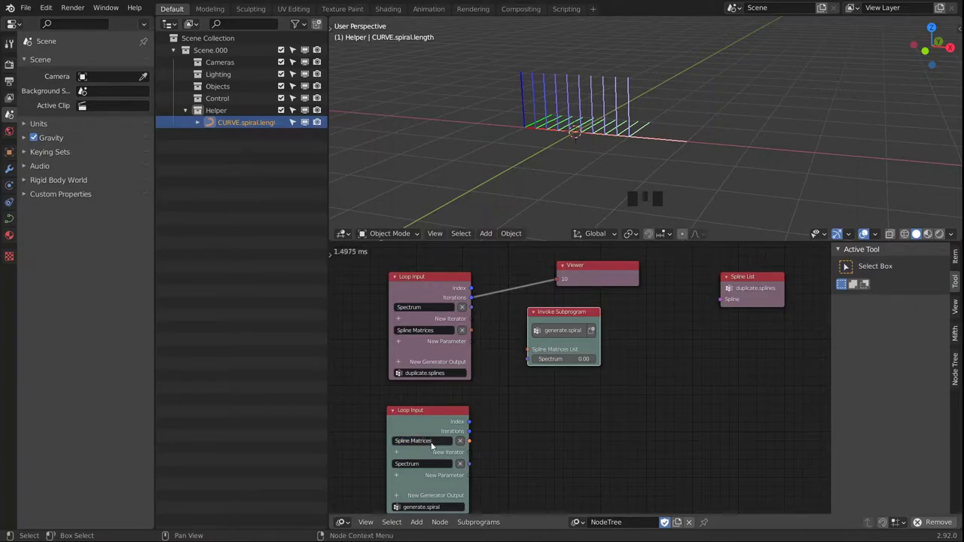
{"action": "left_click_drag", "start_coordinate": [471, 330], "coordinate": [527, 350]}
{"action": "left_click_drag", "start_coordinate": [470, 307], "coordinate": [527, 359]}
{"action": "middle_click_drag", "start_coordinate": [572, 423], "coordinate": [563, 366]}
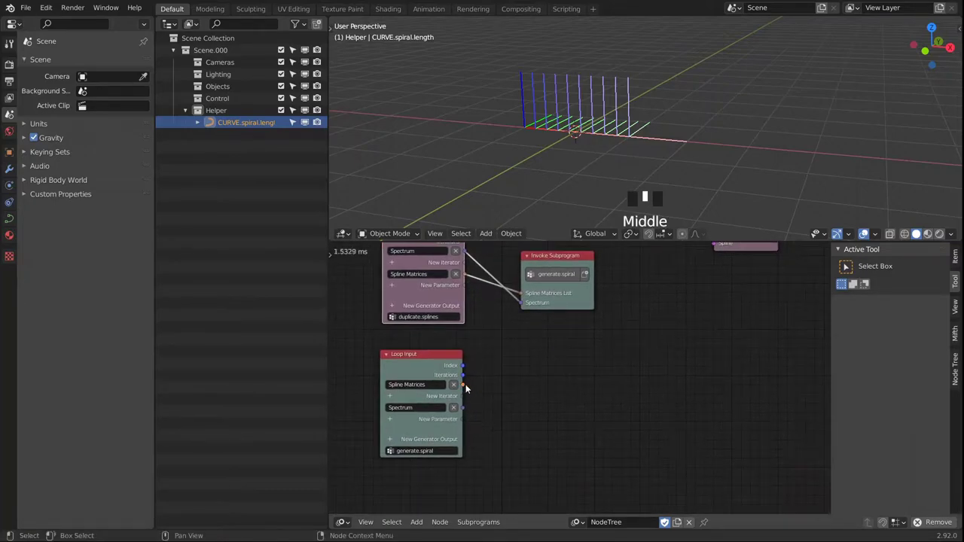
Add a Matrix List generator output to generate.spiral and feed it from Spline Matrices.
{"action": "left_click", "coordinate": [389, 439]}
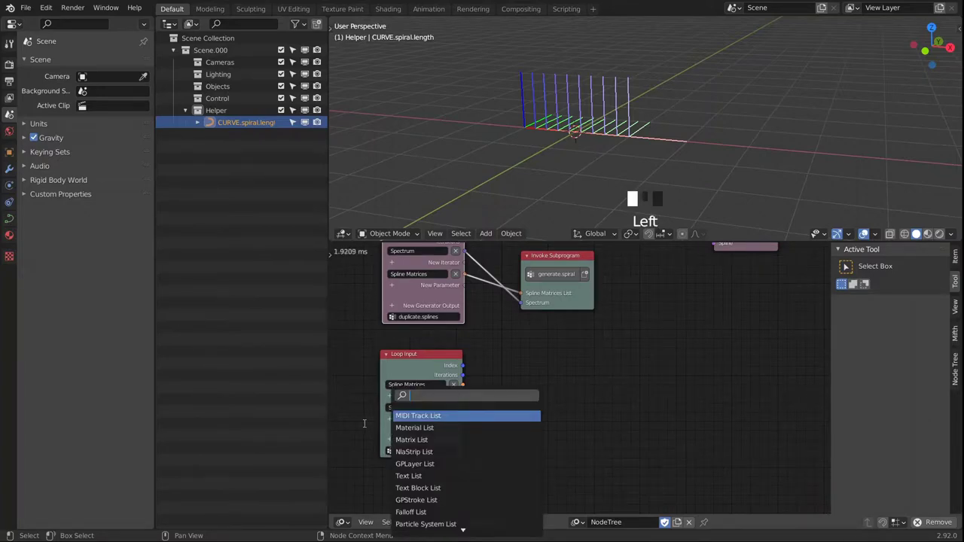
{"action": "type", "text": "ma"}
{"action": "key", "text": "Down"}
{"action": "key", "text": "Return"}
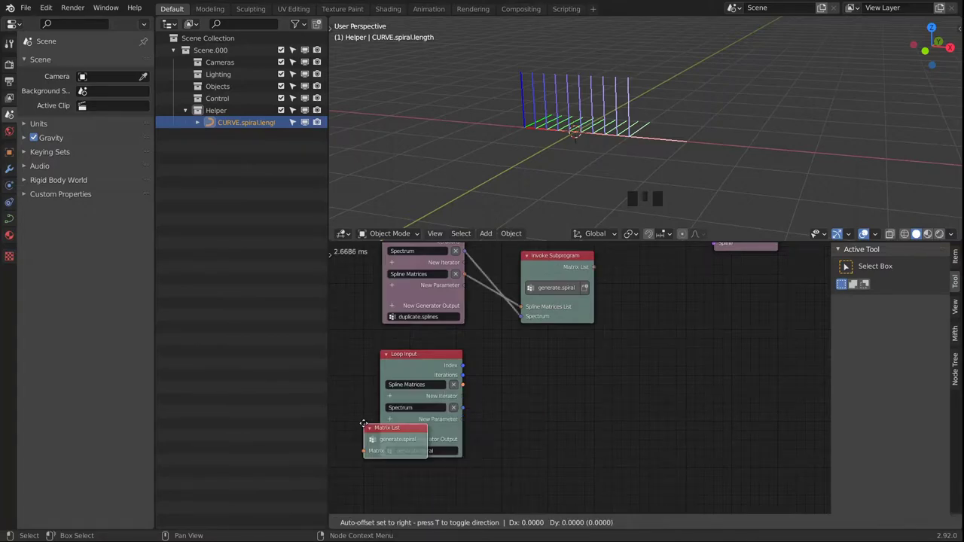
{"action": "left_click", "coordinate": [684, 356]}
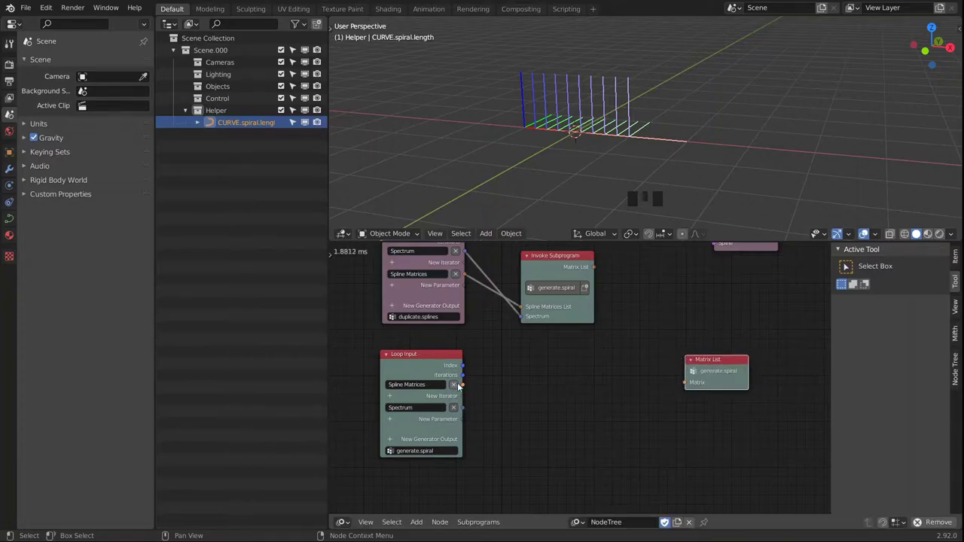
{"action": "left_click_drag", "start_coordinate": [462, 385], "coordinate": [717, 364]}
{"action": "left_click", "coordinate": [721, 371]}
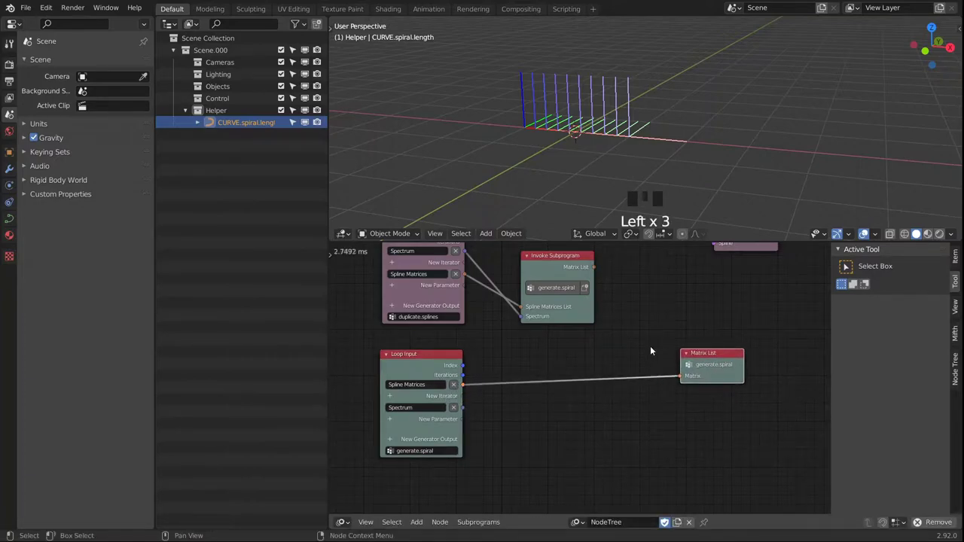
{"action": "middle_click_drag", "start_coordinate": [650, 353], "coordinate": [607, 367]}
{"action": "middle_click_drag", "start_coordinate": [539, 332], "coordinate": [562, 363]}
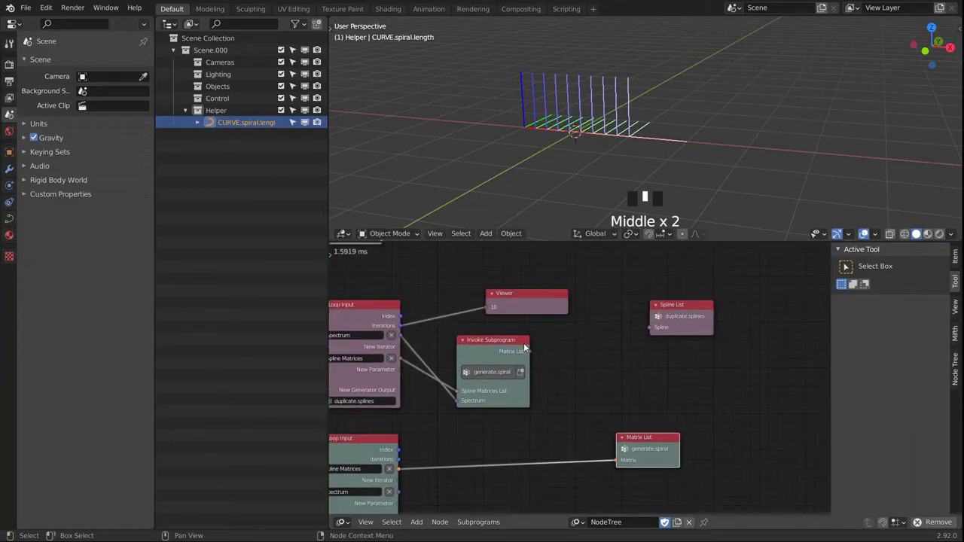
Add a Decompose Matrix node fed by the subprogram's Matrix List output.
{"action": "left_click", "coordinate": [495, 351]}
{"action": "middle_click_drag", "start_coordinate": [676, 328], "coordinate": [607, 324]}
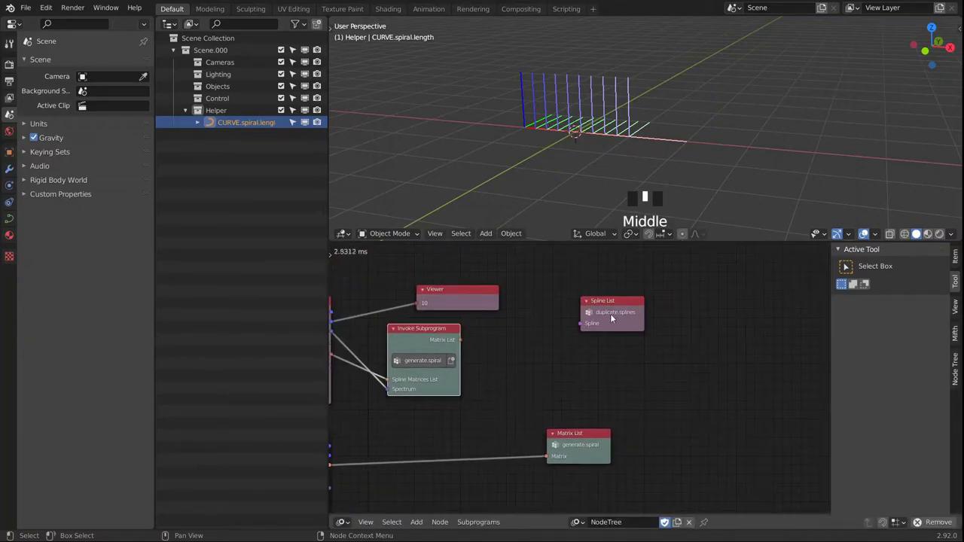
{"action": "left_click_drag", "start_coordinate": [608, 325], "coordinate": [659, 337]}
{"action": "key", "text": "shift+a"}
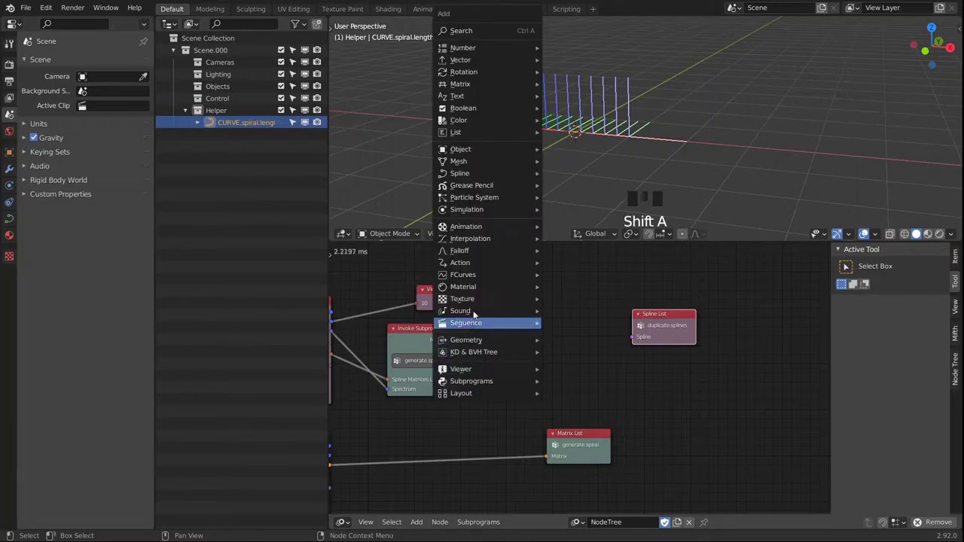
{"action": "mouse_move", "coordinate": [483, 232]}
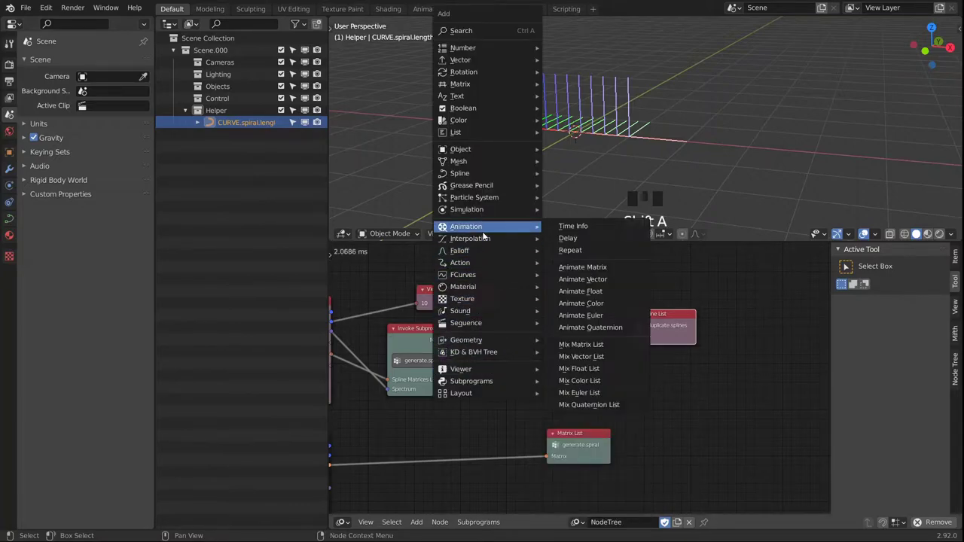
{"action": "mouse_move", "coordinate": [468, 85]}
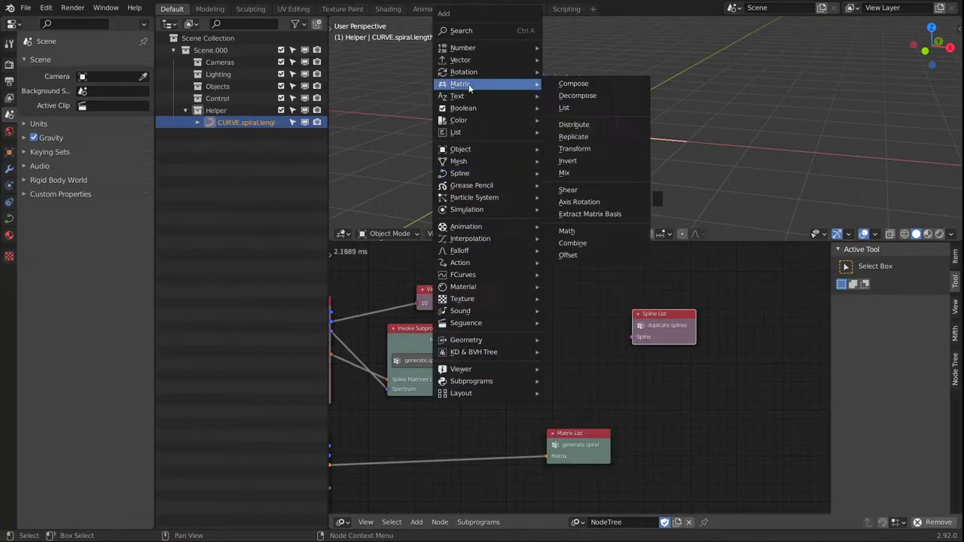
{"action": "left_click", "coordinate": [576, 95]}
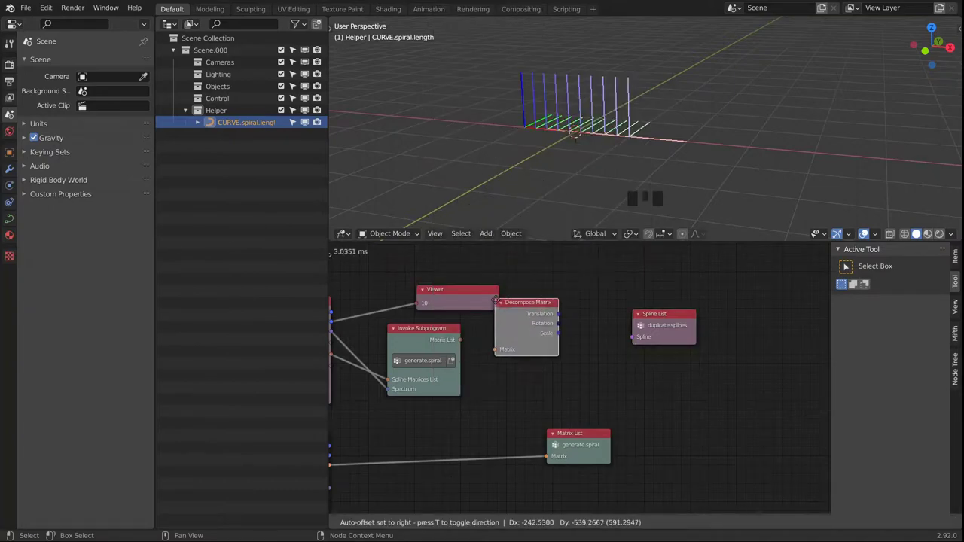
{"action": "left_click", "coordinate": [492, 326]}
{"action": "left_click_drag", "start_coordinate": [459, 339], "coordinate": [518, 370]}
{"action": "middle_click_drag", "start_coordinate": [557, 359], "coordinate": [507, 346]}
{"action": "left_click_drag", "start_coordinate": [637, 320], "coordinate": [676, 328]}
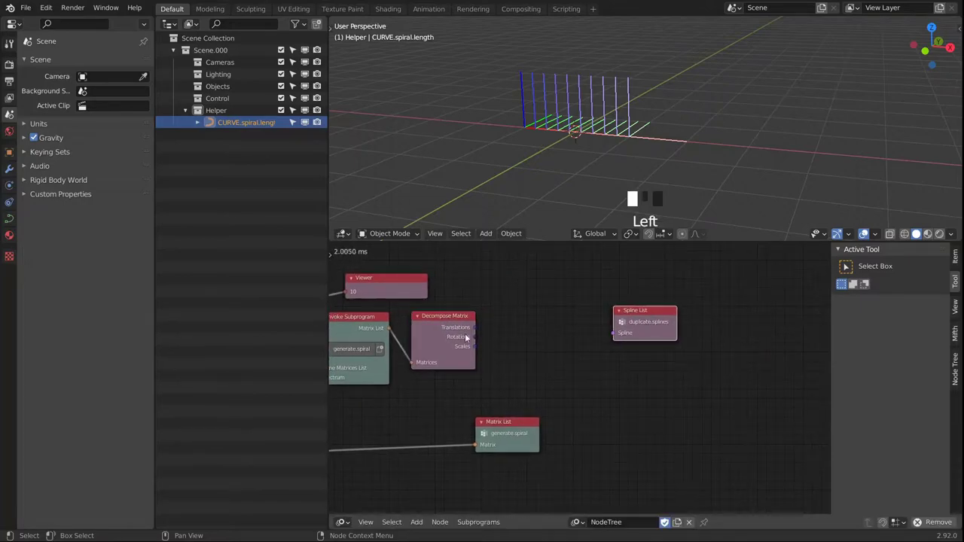
Build a Bezier Spline from Points using the Translations and send it to Spline List.
{"action": "left_click_drag", "start_coordinate": [474, 328], "coordinate": [523, 347]}
{"action": "key", "text": "shift+a"}
{"action": "mouse_move", "coordinate": [472, 186]}
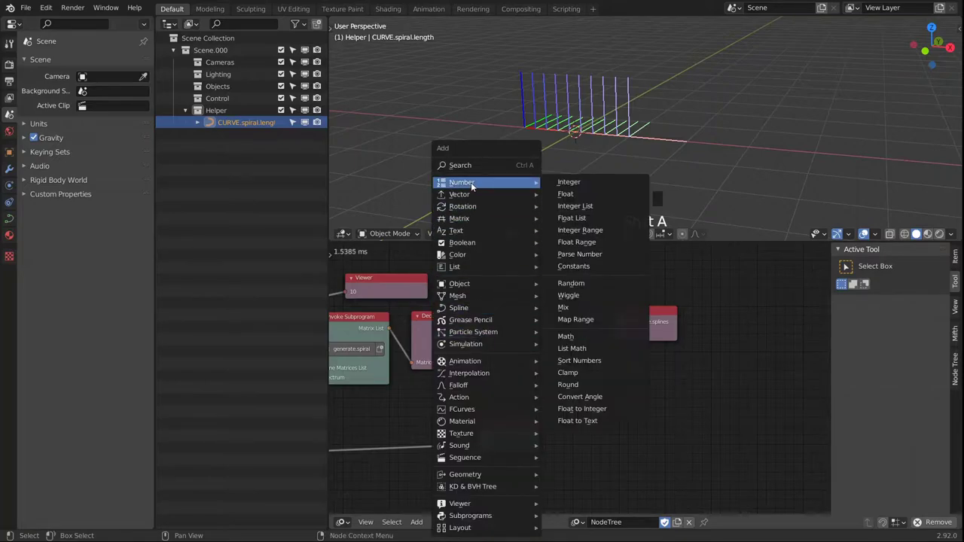
{"action": "mouse_move", "coordinate": [475, 308]}
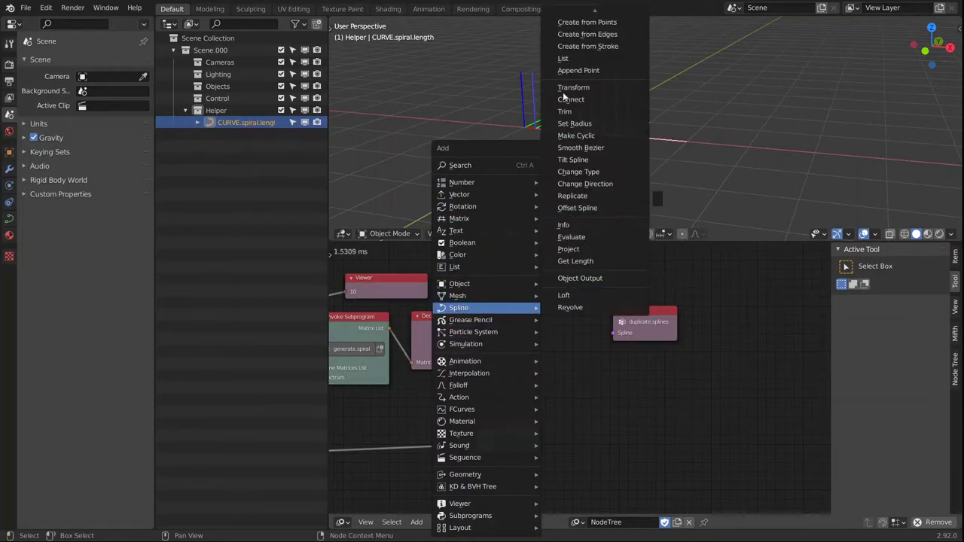
{"action": "left_click", "coordinate": [587, 22]}
{"action": "left_click", "coordinate": [512, 281]}
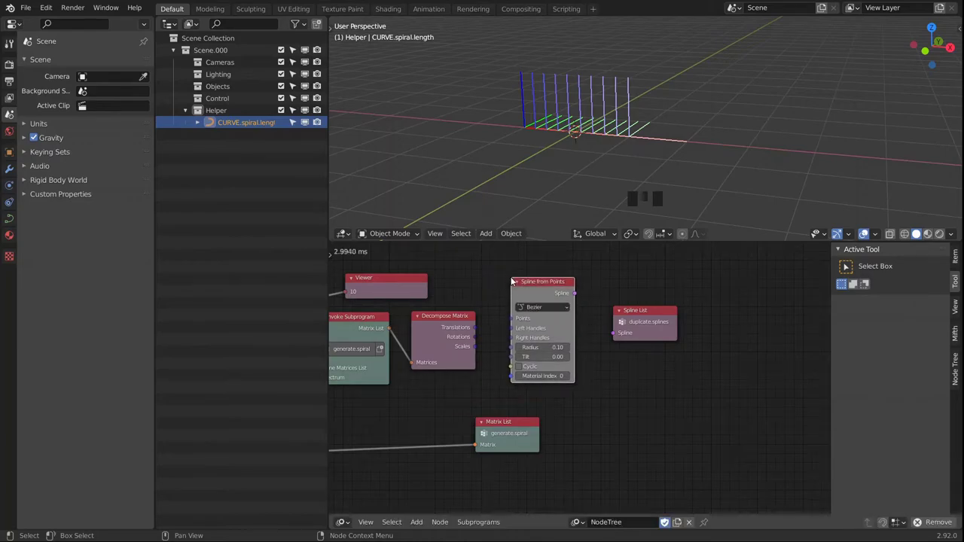
{"action": "left_click_drag", "start_coordinate": [475, 327], "coordinate": [513, 318]}
{"action": "left_click_drag", "start_coordinate": [651, 317], "coordinate": [684, 297]}
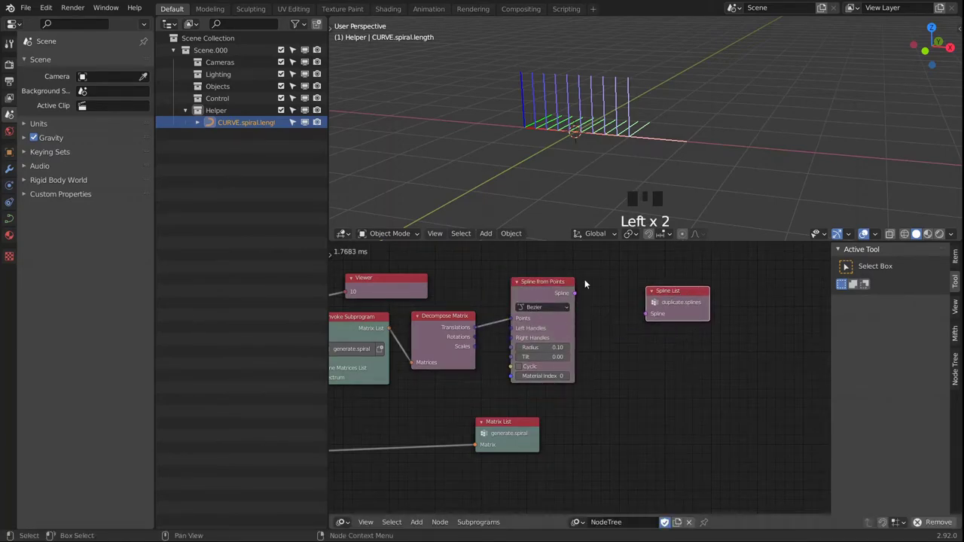
{"action": "left_click_drag", "start_coordinate": [575, 293], "coordinate": [649, 314]}
{"action": "left_click", "coordinate": [656, 309]}
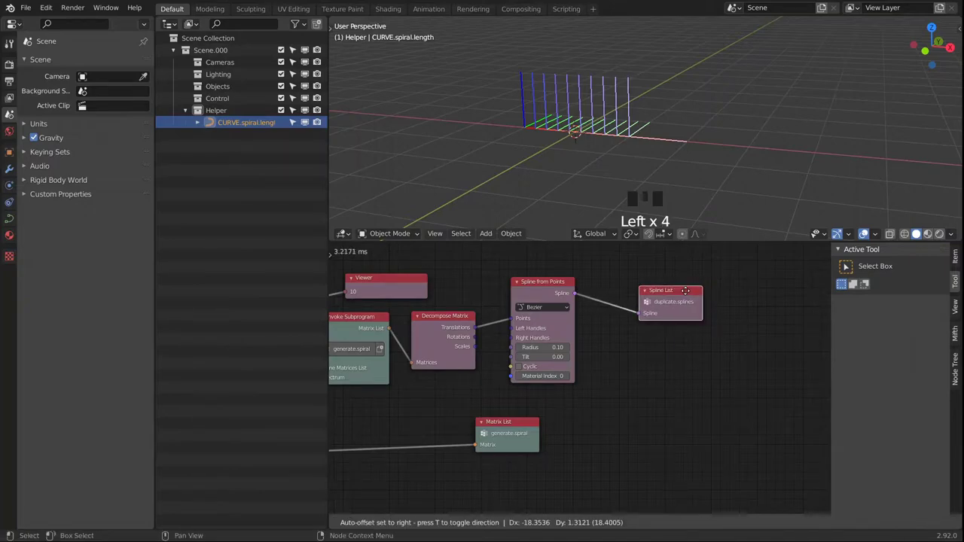
{"action": "middle_click_drag", "start_coordinate": [549, 243], "coordinate": [595, 361]}
Feed Evaluate Spline's Matrices into the subprogram call and show its output in the 3D Viewer.
{"action": "scroll", "coordinate": [528, 335], "scroll_direction": "down", "scroll_amount": 2}
{"action": "mouse_move", "coordinate": [528, 335]}
{"action": "middle_mouse_down"}
{"action": "mouse_move", "coordinate": [592, 424]}
{"action": "mouse_move", "coordinate": [580, 377]}
{"action": "mouse_move", "coordinate": [535, 336]}
{"action": "middle_mouse_up"}
{"action": "scroll", "coordinate": [535, 336], "scroll_direction": "up", "scroll_amount": 1}
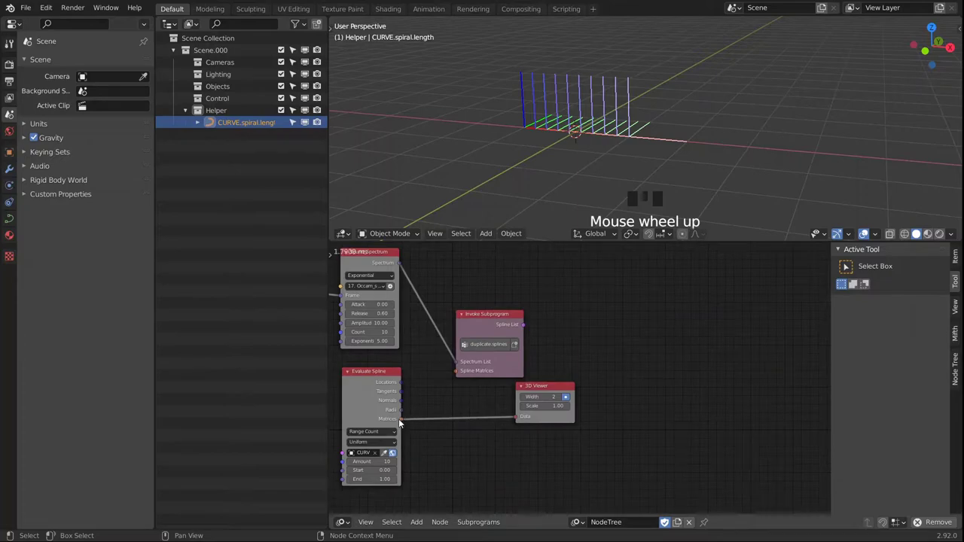
{"action": "left_click_drag", "start_coordinate": [402, 422], "coordinate": [458, 373]}
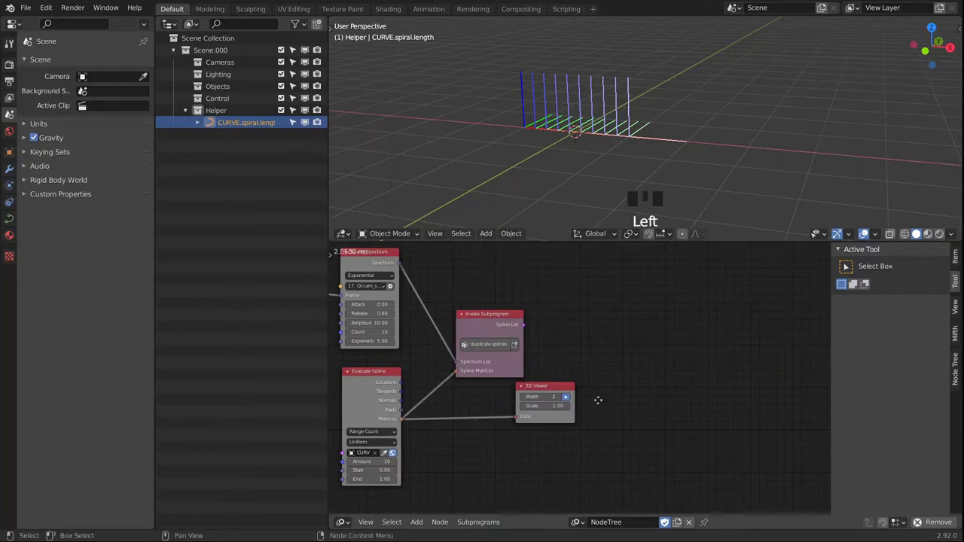
{"action": "middle_click_drag", "start_coordinate": [601, 402], "coordinate": [568, 328]}
{"action": "scroll", "coordinate": [583, 357], "scroll_direction": "down", "scroll_amount": 1}
{"action": "middle_click_drag", "start_coordinate": [580, 368], "coordinate": [567, 359]}
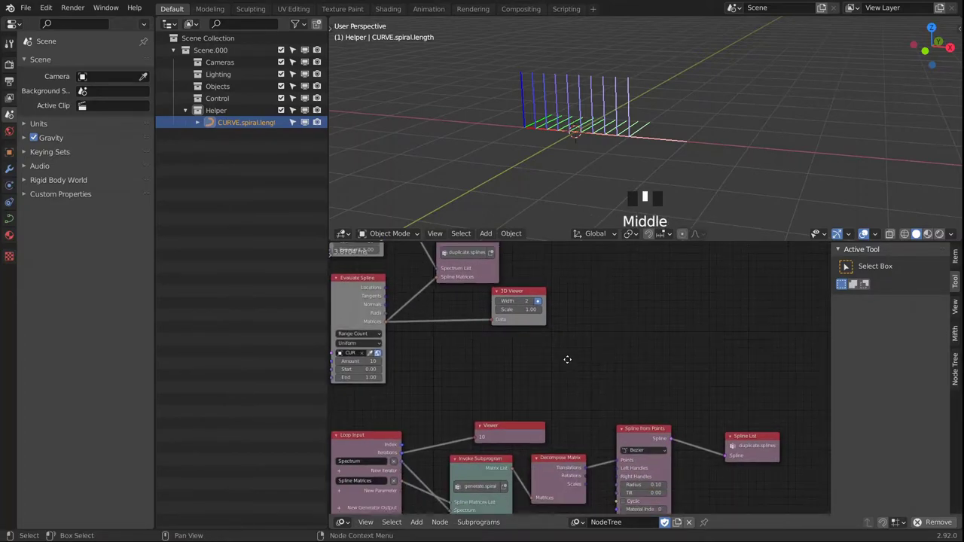
{"action": "left_click_drag", "start_coordinate": [531, 301], "coordinate": [620, 341]}
{"action": "left_click_drag", "start_coordinate": [513, 468], "coordinate": [639, 352]}
{"action": "middle_click_drag", "start_coordinate": [601, 339], "coordinate": [587, 430]}
{"action": "scroll", "coordinate": [532, 326], "scroll_direction": "up", "scroll_amount": 2}
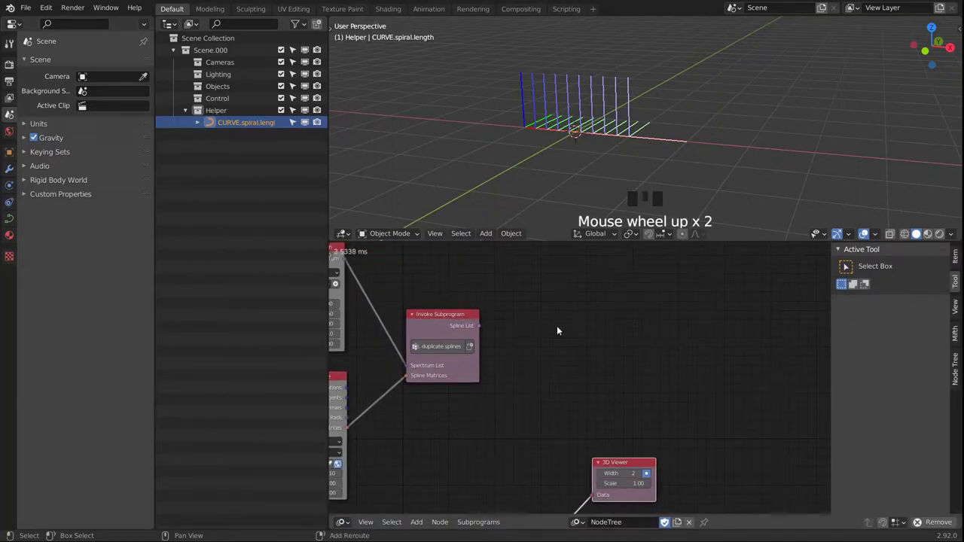
Add a Curve Object Output fed by Spline List, creating a new Target curve object.
{"action": "key", "text": "shift+a"}
{"action": "mouse_move", "coordinate": [527, 307]}
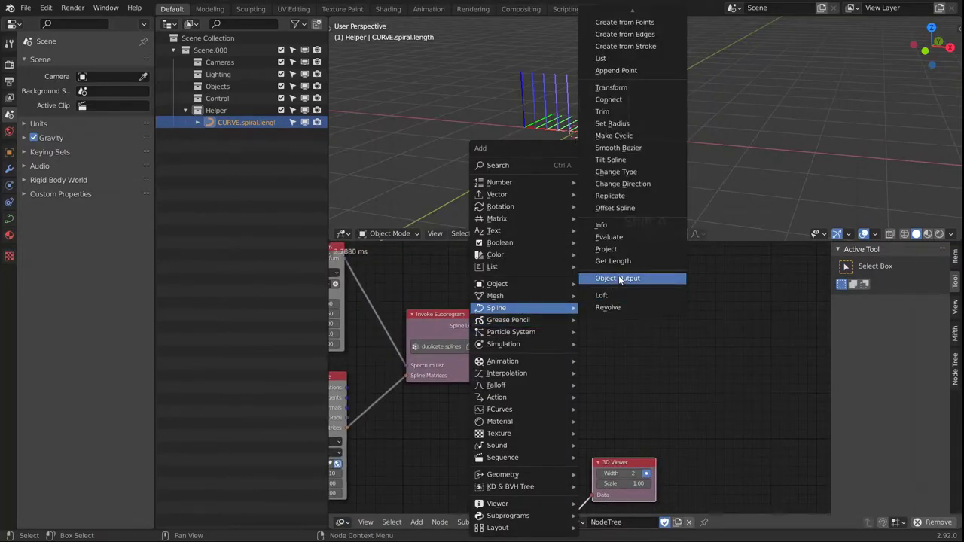
{"action": "left_click", "coordinate": [619, 279]}
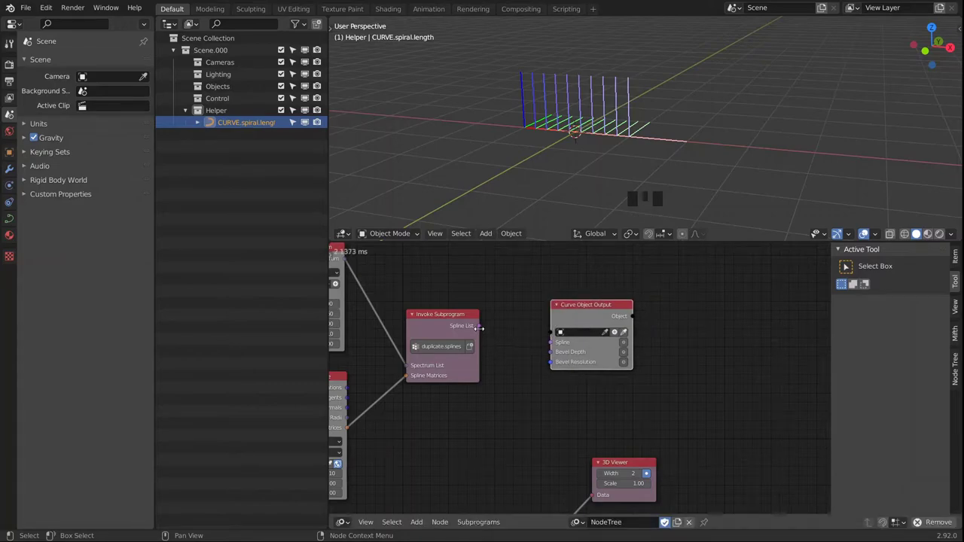
{"action": "left_click_drag", "start_coordinate": [478, 325], "coordinate": [551, 342]}
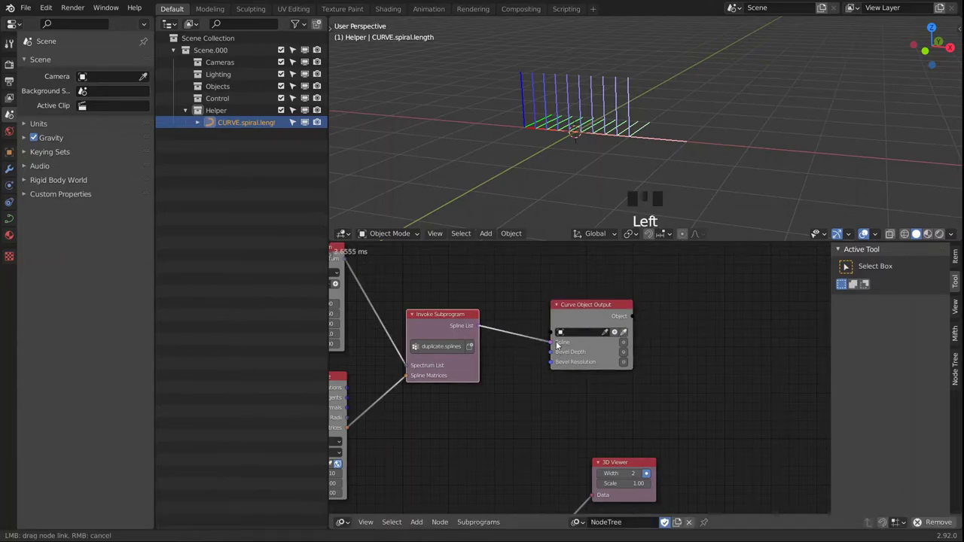
{"action": "left_click", "coordinate": [616, 333]}
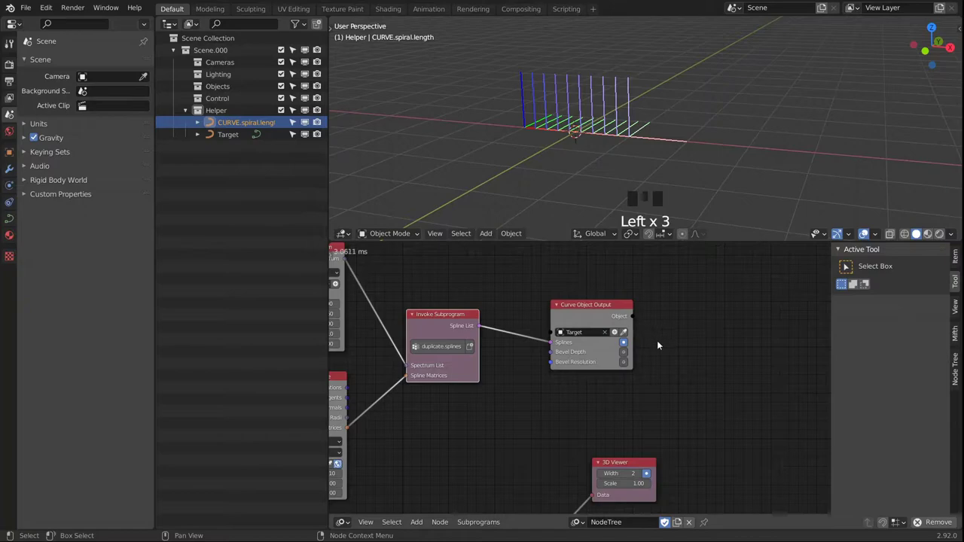
{"action": "left_click_drag", "start_coordinate": [589, 325], "coordinate": [577, 330]}
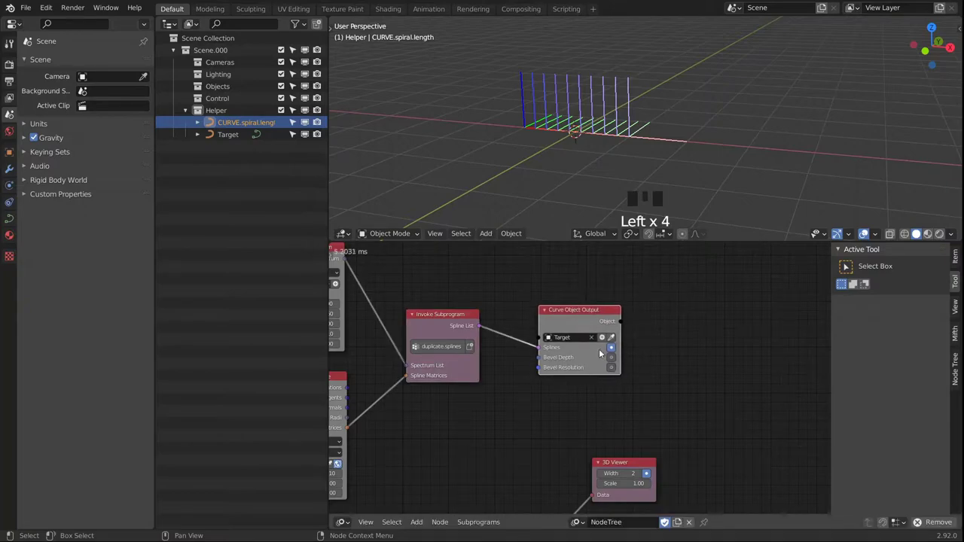
Set the curve's Bevel Depth to 0.3 and inspect the resulting tubes in the viewport.
{"action": "left_click", "coordinate": [610, 358]}
{"action": "left_click", "coordinate": [610, 358]}
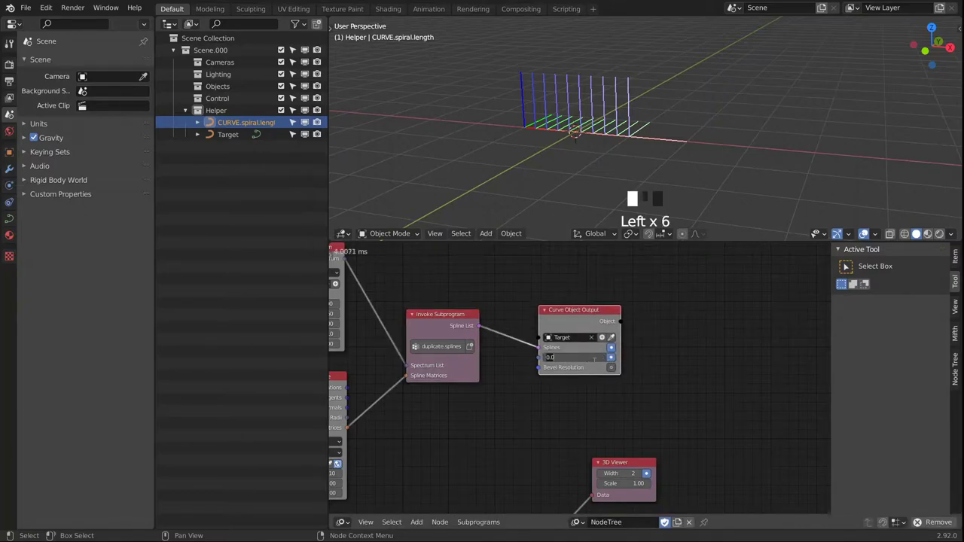
{"action": "type", "text": ".3"}
{"action": "key", "text": "Return"}
{"action": "middle_click_drag", "start_coordinate": [690, 112], "coordinate": [635, 135], "text": "alt"}
{"action": "scroll", "coordinate": [658, 128], "scroll_direction": "up", "scroll_amount": 7}
{"action": "scroll", "coordinate": [655, 381], "scroll_direction": "down", "scroll_amount": 1}
{"action": "middle_click_drag", "start_coordinate": [655, 381], "coordinate": [687, 358]}
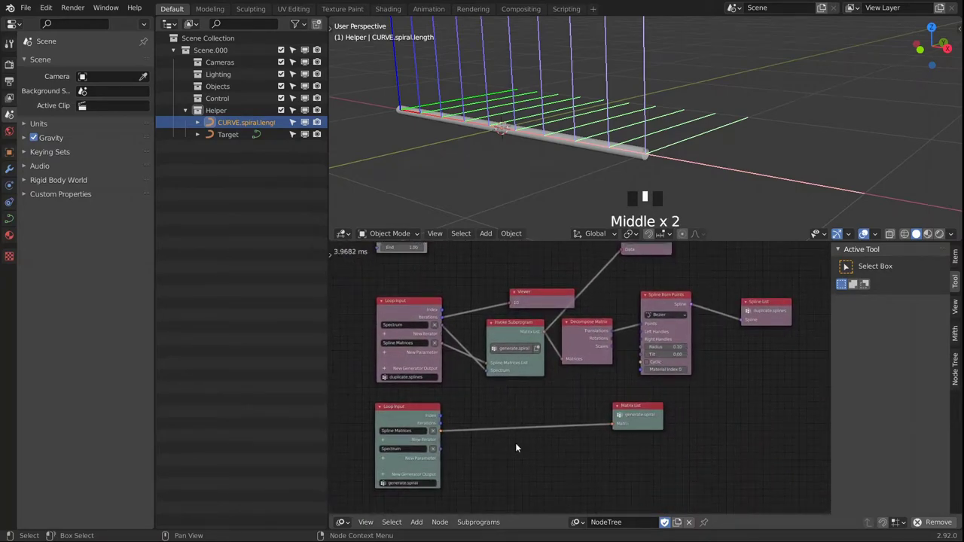
Add an Offset Matrix node with Local Axis translation and Local Axis - Local Pivot rotation.
{"action": "middle_click_drag", "start_coordinate": [519, 444], "coordinate": [532, 409]}
{"action": "scroll", "coordinate": [531, 419], "scroll_direction": "up", "scroll_amount": 3}
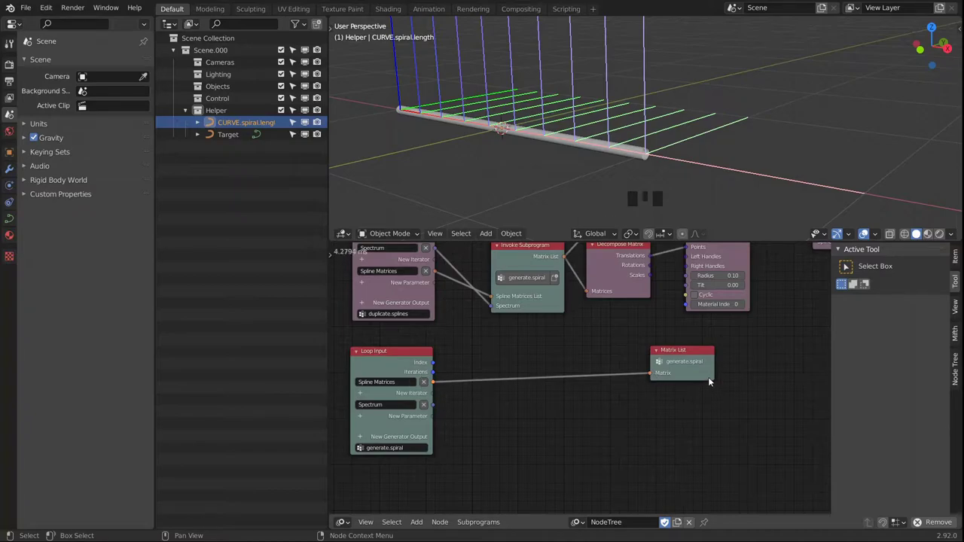
{"action": "key", "text": "shift+a"}
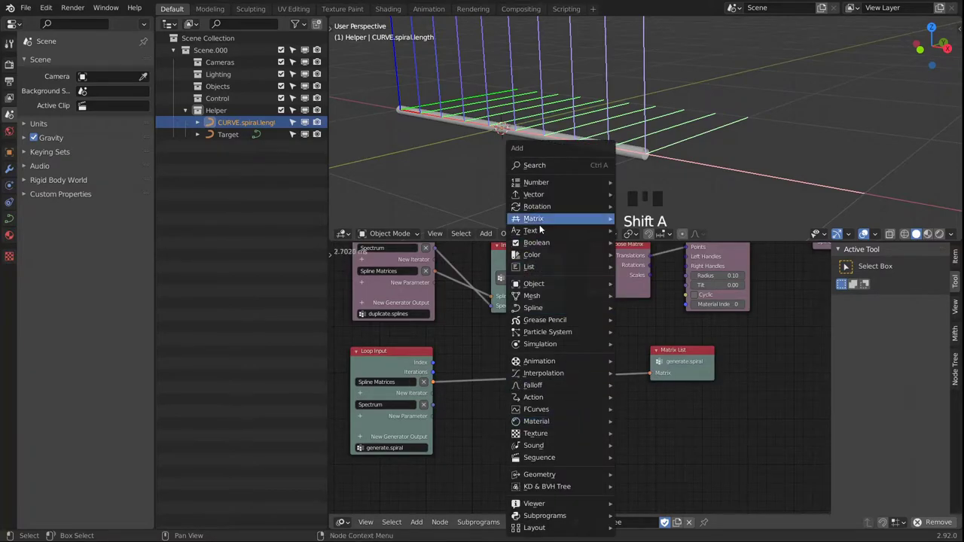
{"action": "mouse_move", "coordinate": [541, 220]}
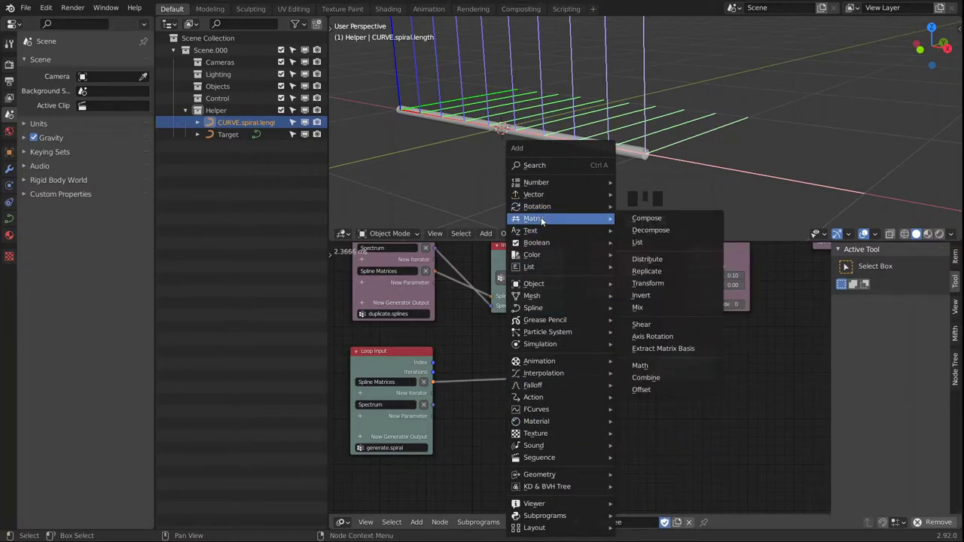
{"action": "left_click", "coordinate": [645, 390]}
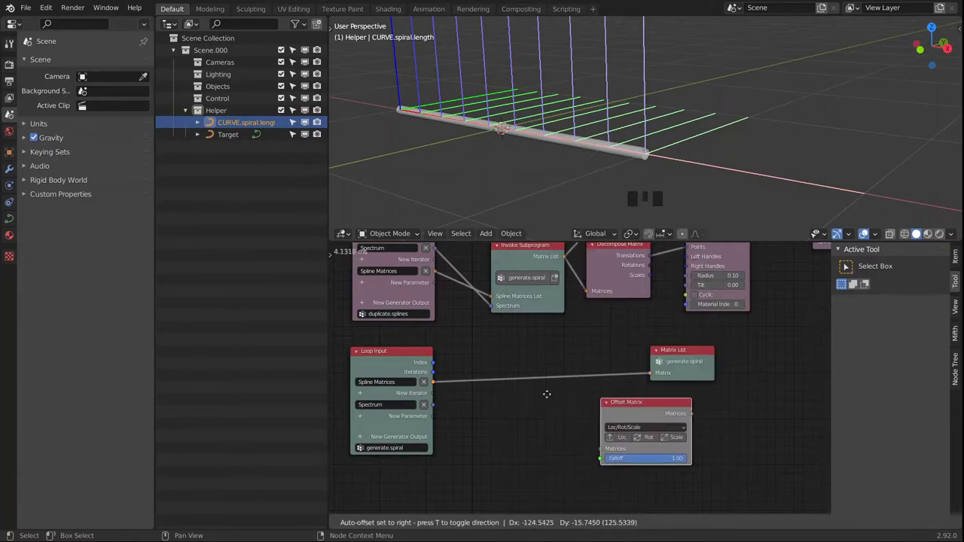
{"action": "left_click", "coordinate": [501, 407]}
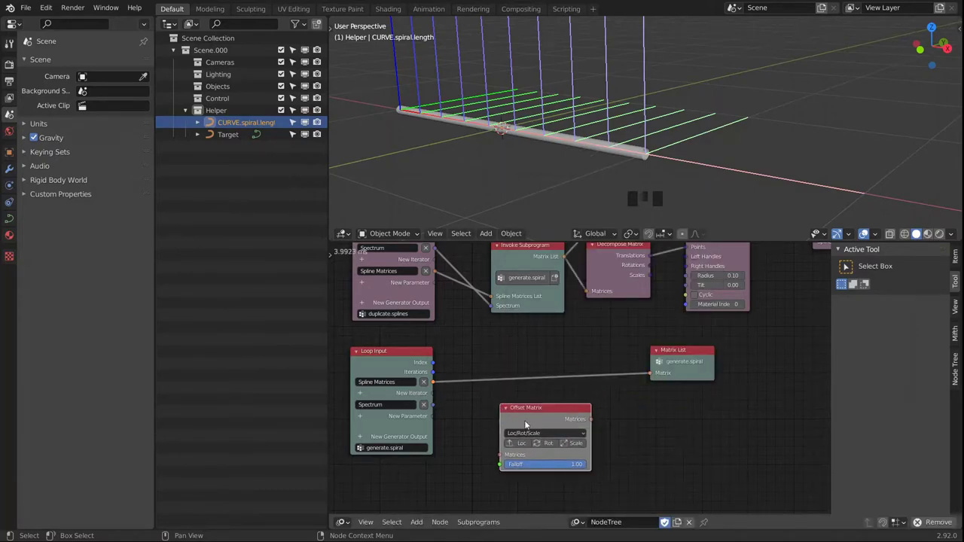
{"action": "left_click", "coordinate": [955, 260]}
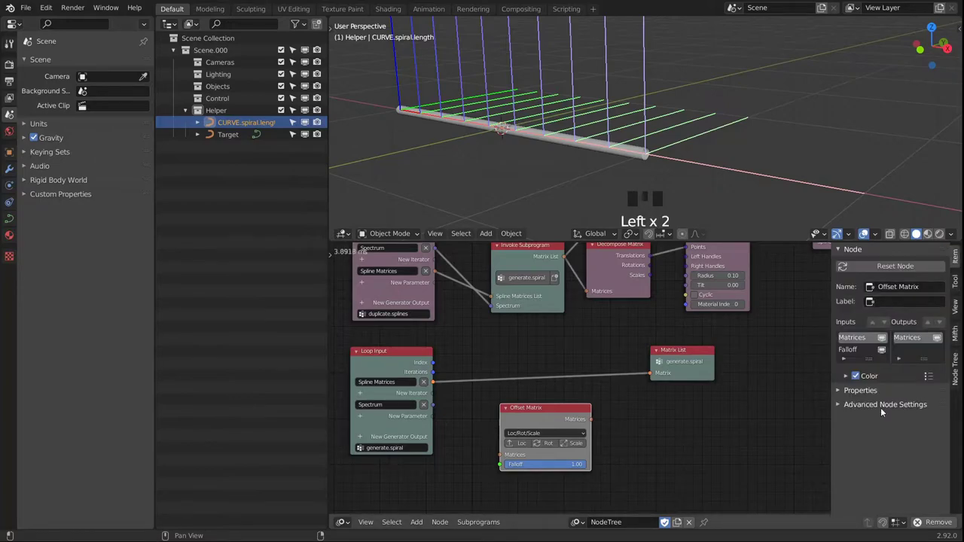
{"action": "left_click", "coordinate": [839, 404]}
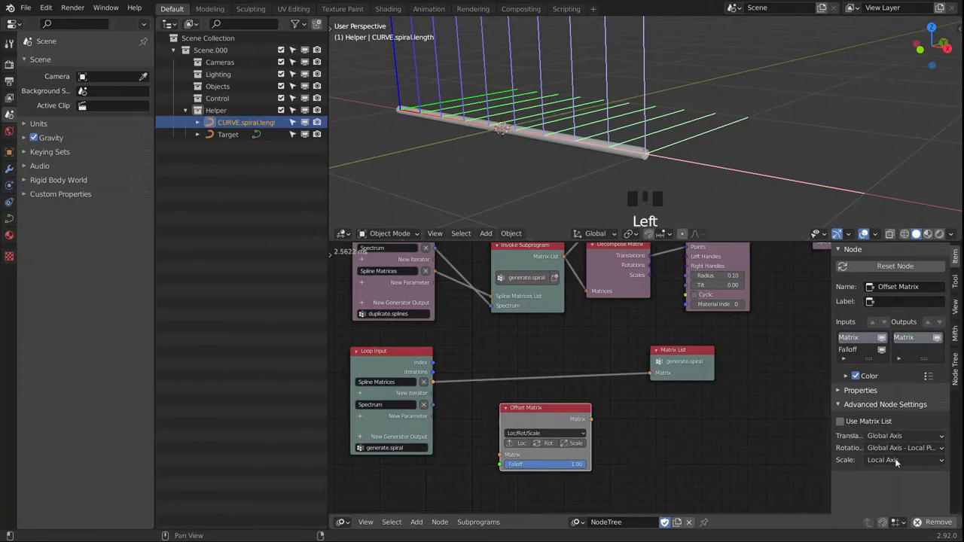
{"action": "mouse_move", "coordinate": [892, 437]}
{"action": "left_mouse_down"}
{"action": "mouse_move", "coordinate": [883, 452]}
{"action": "mouse_move", "coordinate": [896, 450]}
{"action": "left_mouse_up"}
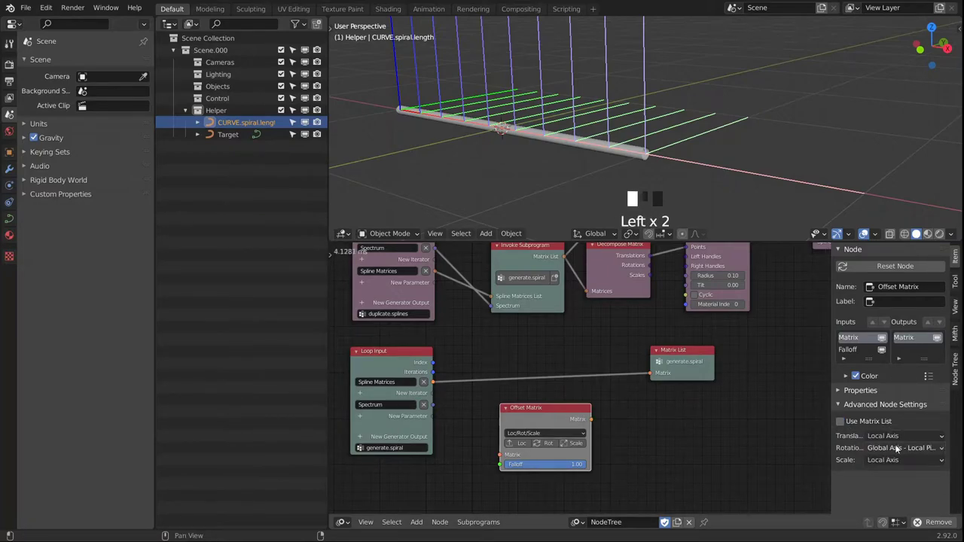
{"action": "left_click", "coordinate": [893, 450]}
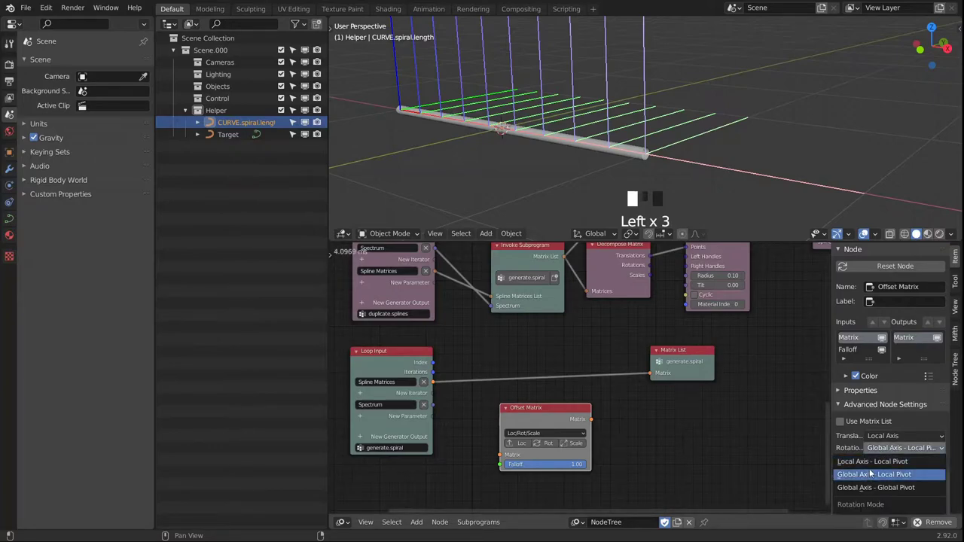
{"action": "left_click_drag", "start_coordinate": [869, 465], "coordinate": [869, 463]}
Insert it before Matrix List, duplicate it, and enable rotation on the first, translation on the second.
{"action": "middle_click_drag", "start_coordinate": [525, 413], "coordinate": [522, 387]}
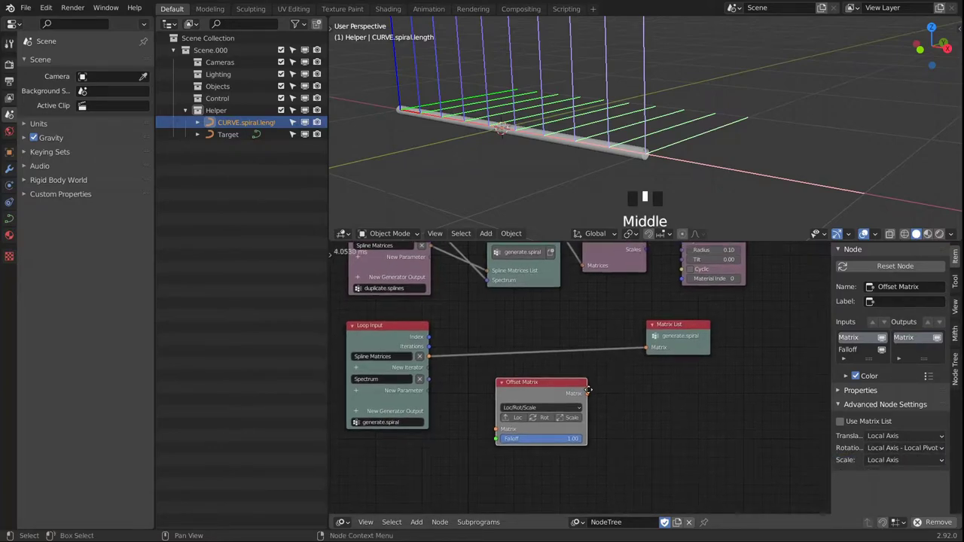
{"action": "left_click_drag", "start_coordinate": [522, 388], "coordinate": [503, 341]}
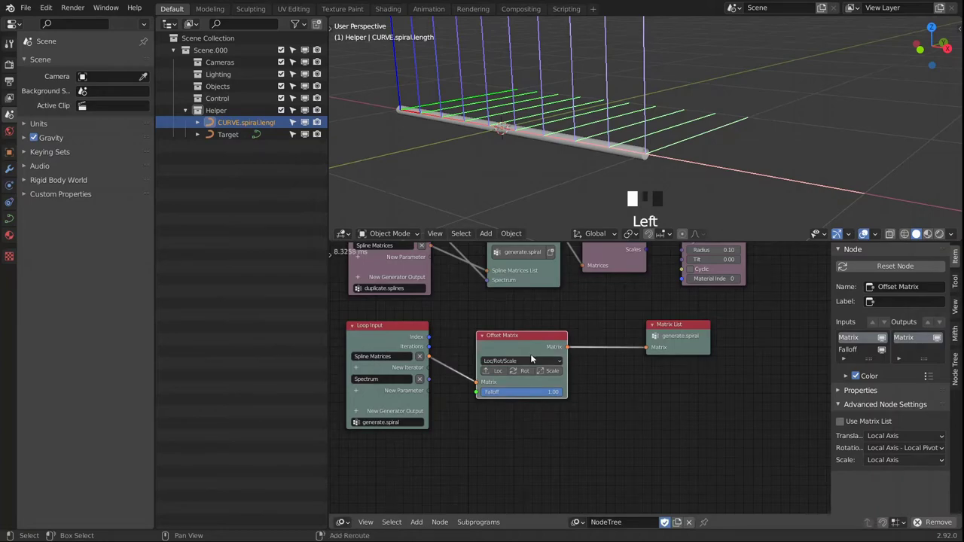
{"action": "key", "text": "shift+d"}
{"action": "left_click", "coordinate": [682, 340]}
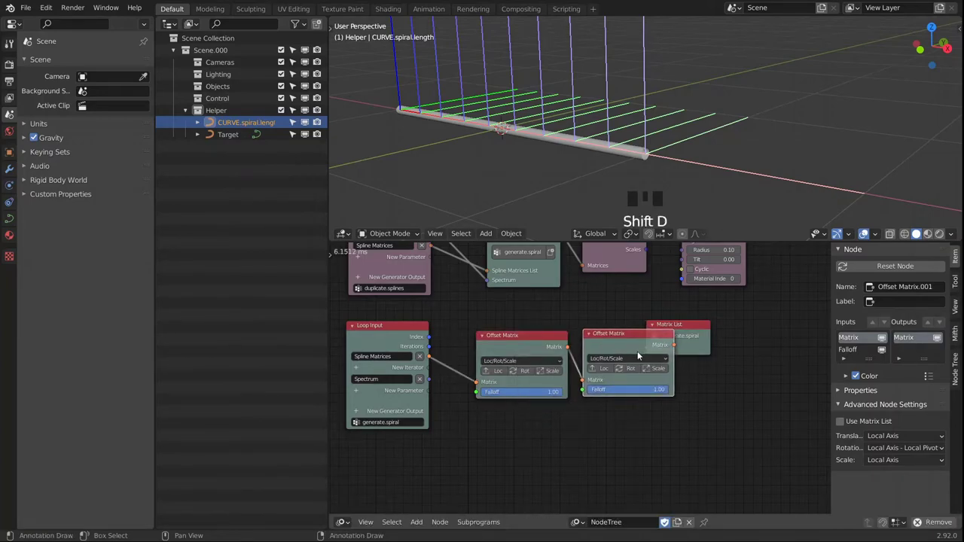
{"action": "left_click", "coordinate": [519, 372]}
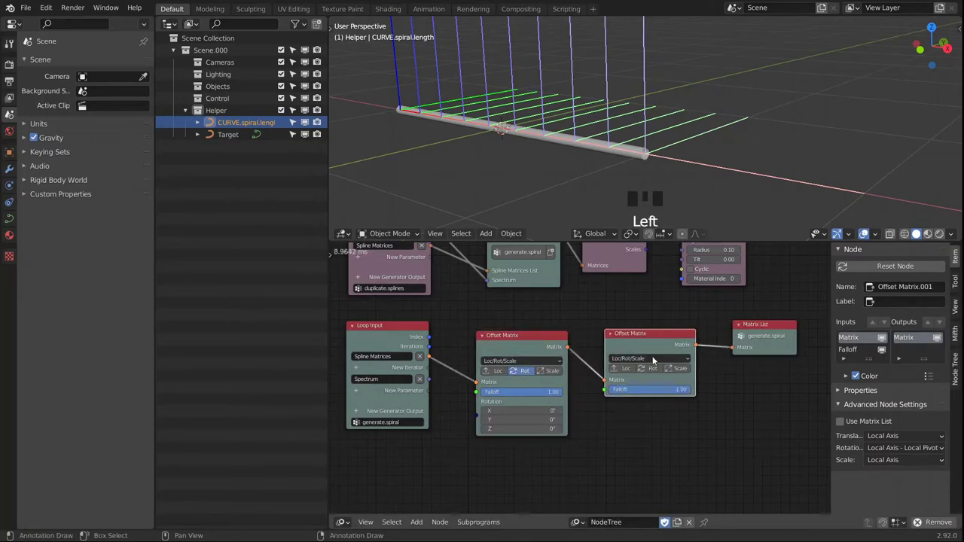
{"action": "left_click", "coordinate": [617, 369]}
Add a Combine Vector node feeding the second Offset Matrix's Translation input.
{"action": "middle_click_drag", "start_coordinate": [703, 405], "coordinate": [717, 413]}
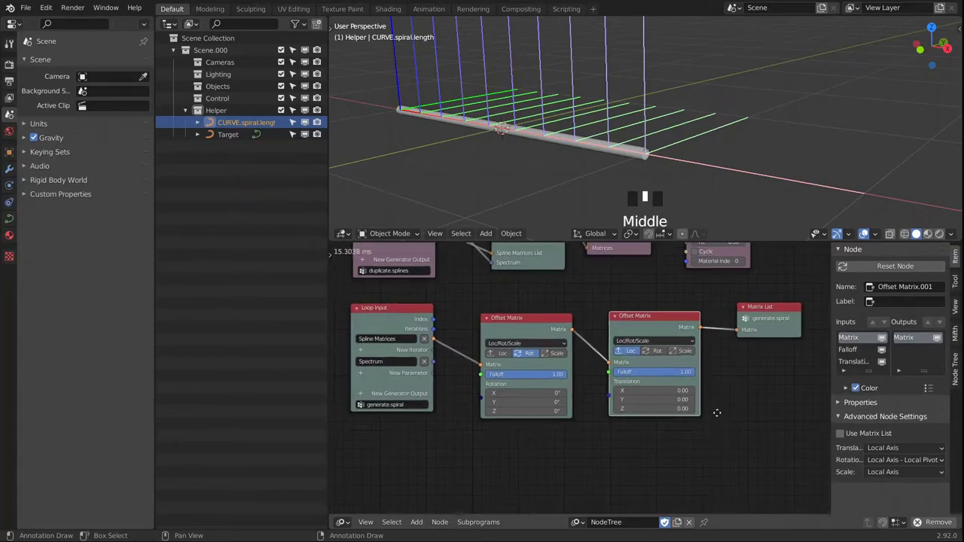
{"action": "key", "text": "shift+a"}
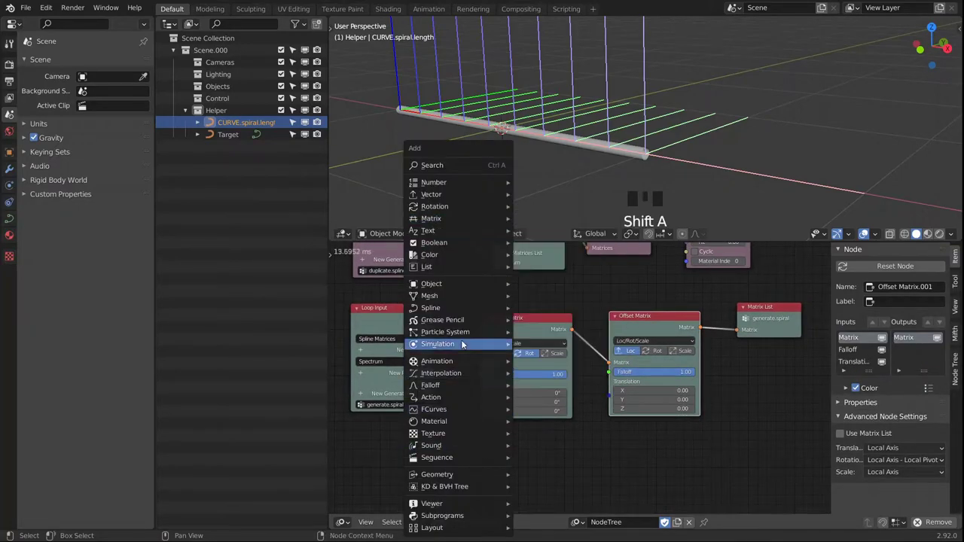
{"action": "mouse_move", "coordinate": [437, 194]}
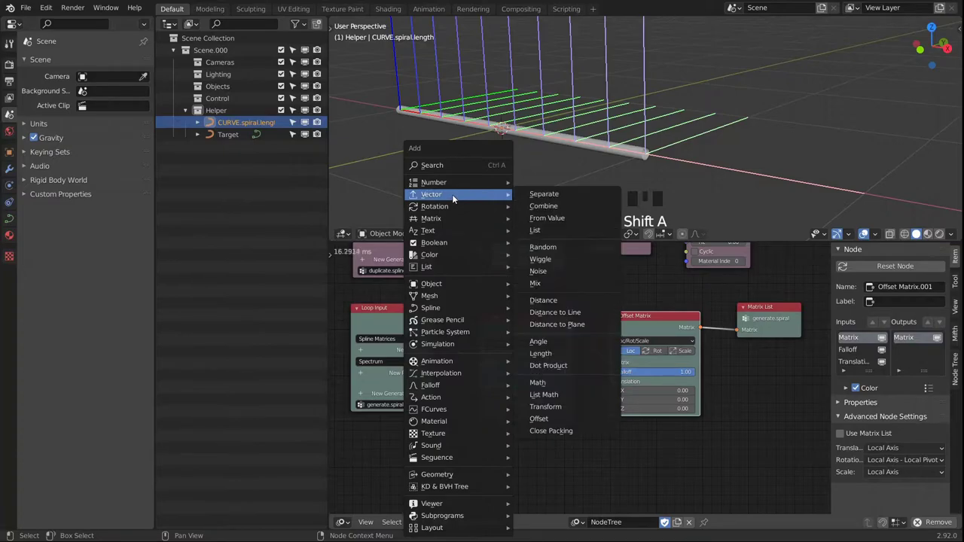
{"action": "left_click", "coordinate": [558, 207]}
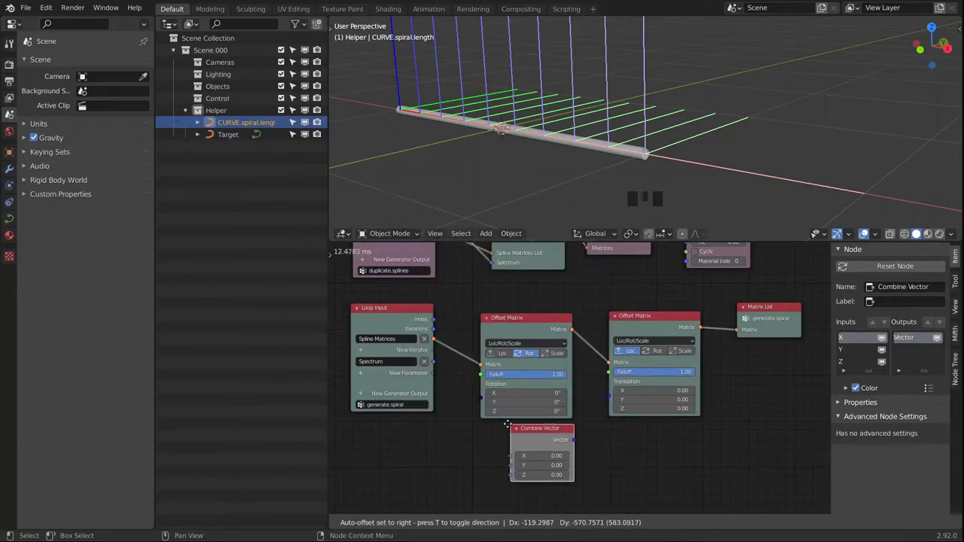
{"action": "left_click", "coordinate": [574, 433]}
{"action": "left_click_drag", "start_coordinate": [572, 439], "coordinate": [610, 385]}
{"action": "middle_click_drag", "start_coordinate": [614, 426], "coordinate": [641, 429]}
Link Spectrum into the Combine Vector's Z and orbit the 3D view to view the raised tubes.
{"action": "left_click_drag", "start_coordinate": [465, 364], "coordinate": [535, 479]}
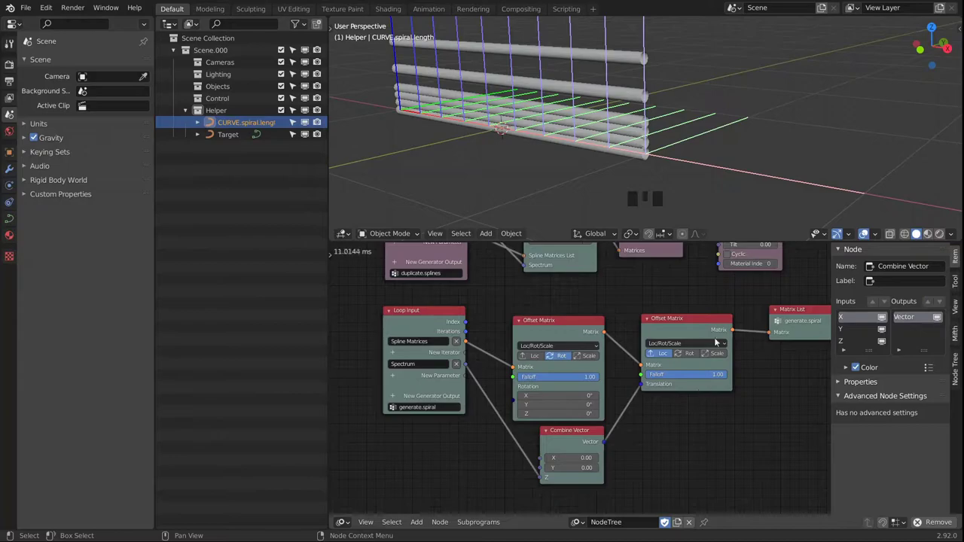
{"action": "middle_click_drag", "start_coordinate": [680, 140], "coordinate": [689, 131]}
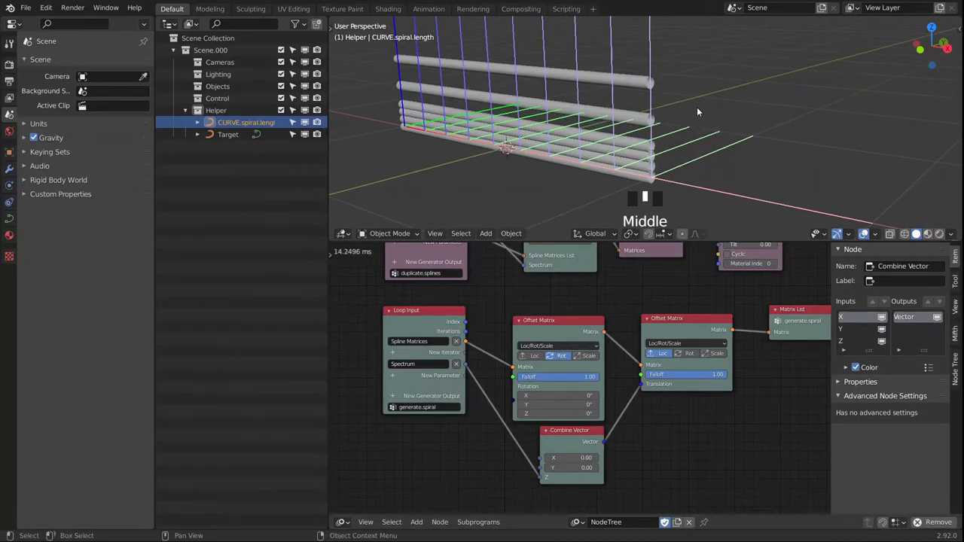
{"action": "scroll", "coordinate": [695, 98], "scroll_direction": "down", "scroll_amount": 2}
{"action": "middle_click_drag", "start_coordinate": [693, 89], "coordinate": [687, 99]}
{"action": "middle_click_drag", "start_coordinate": [683, 410], "coordinate": [667, 392]}
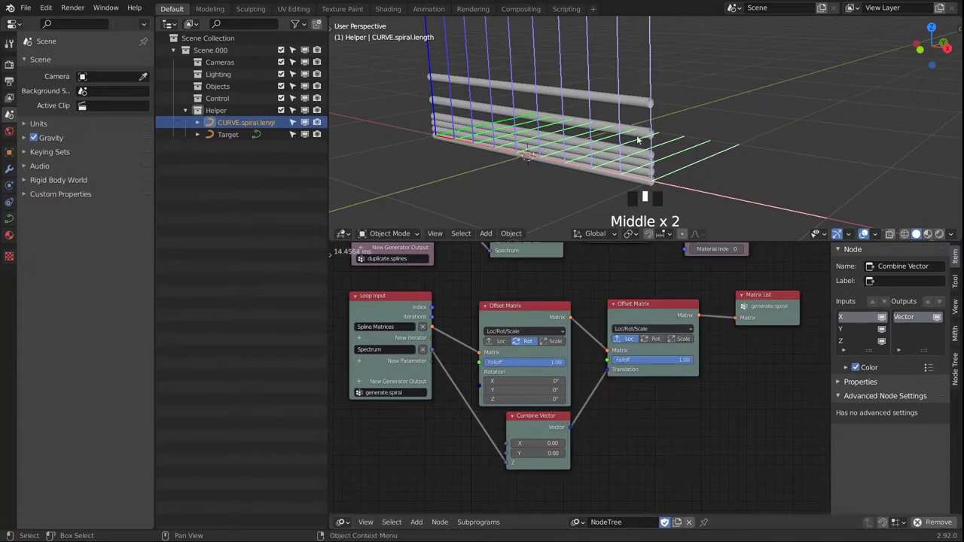
{"action": "middle_click_drag", "start_coordinate": [673, 112], "coordinate": [479, 212]}
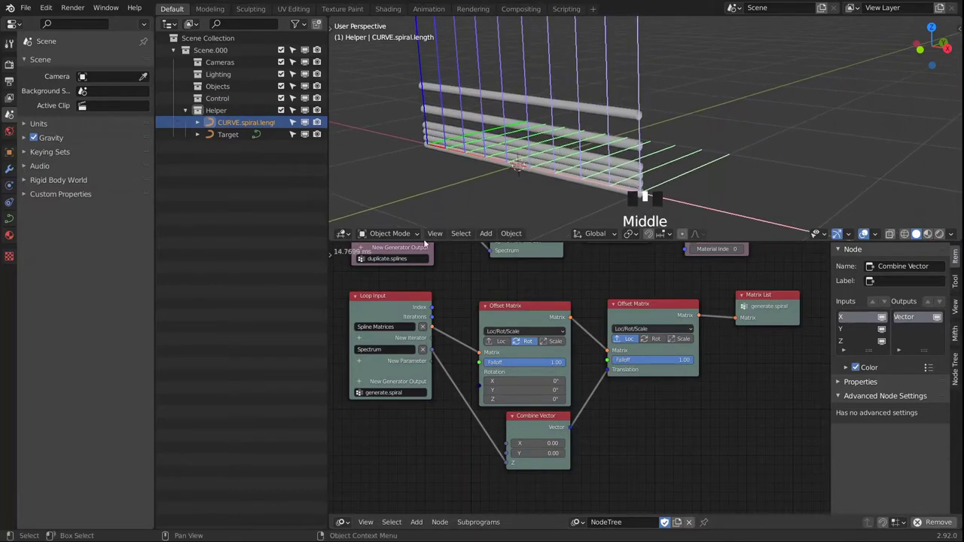
Split the 3D view and turn the lower area into a Timeline.
{"action": "left_click_drag", "start_coordinate": [334, 235], "coordinate": [337, 179]}
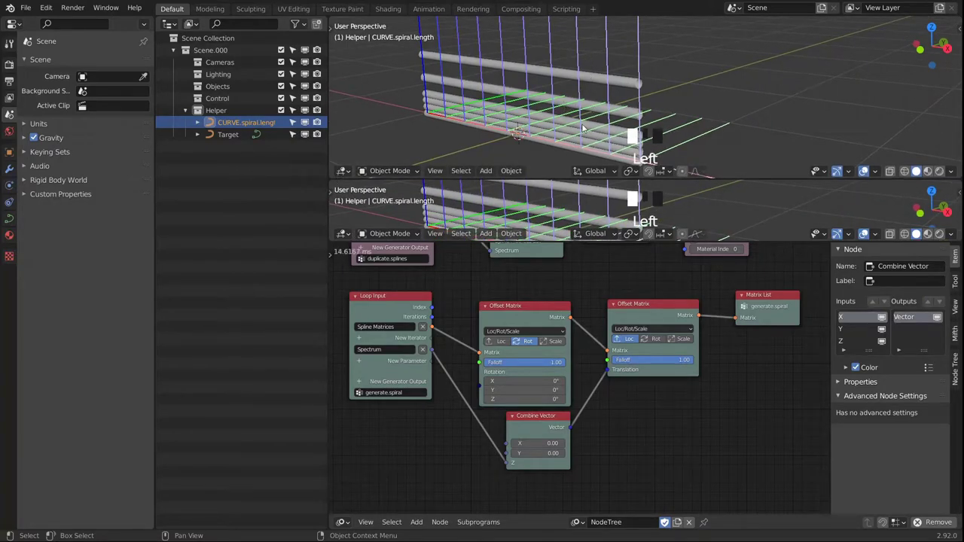
{"action": "left_click", "coordinate": [343, 234]}
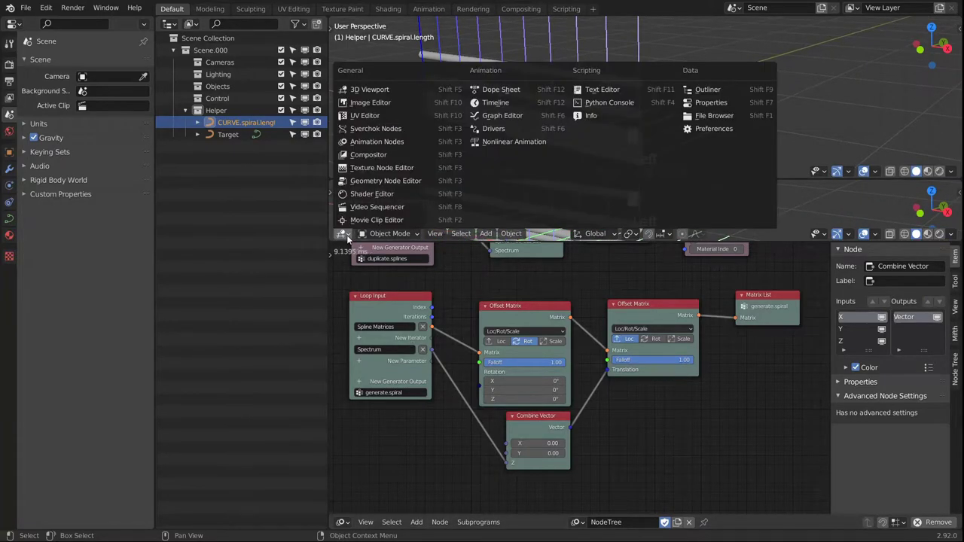
{"action": "left_click", "coordinate": [494, 103]}
{"action": "middle_click_drag", "start_coordinate": [635, 112], "coordinate": [678, 89]}
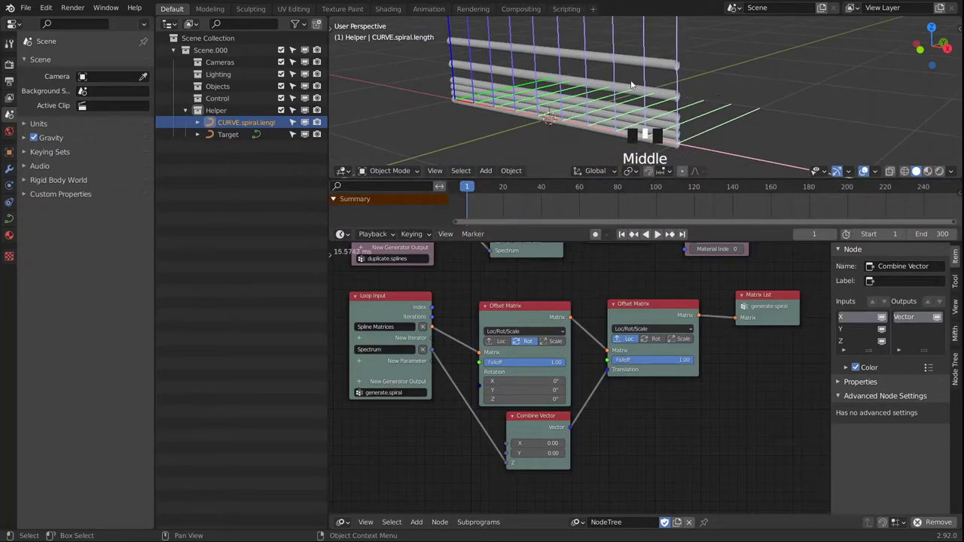
{"action": "middle_click", "coordinate": [700, 96]}
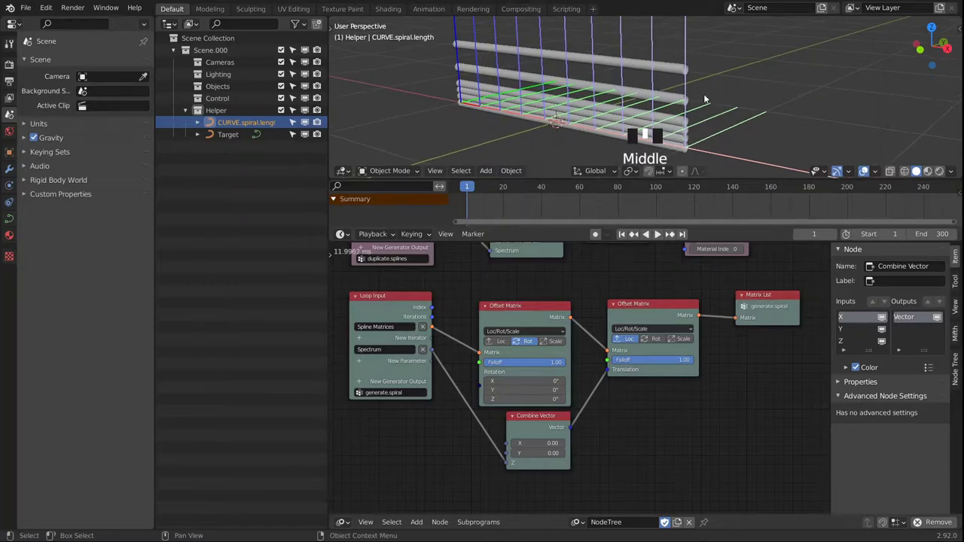
Play the animation, set playback sync to Frame Dropping, then stop playback.
{"action": "key", "text": "space"}
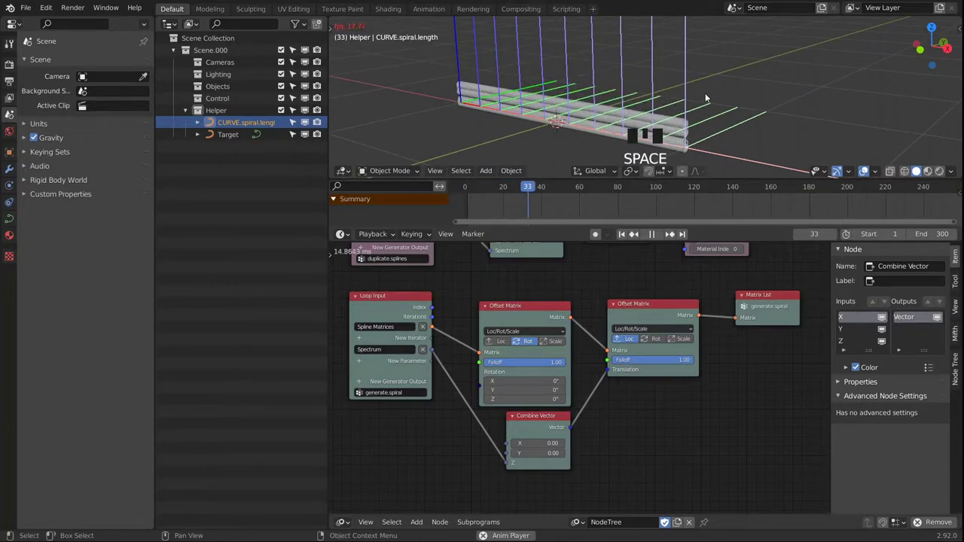
{"action": "left_click", "coordinate": [369, 234]}
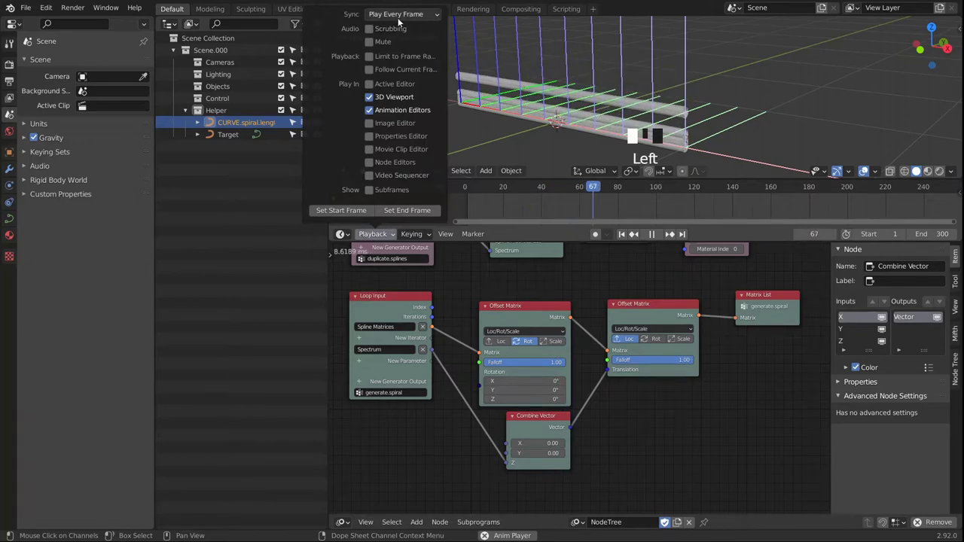
{"action": "left_click", "coordinate": [395, 13]}
{"action": "left_click", "coordinate": [399, 40]}
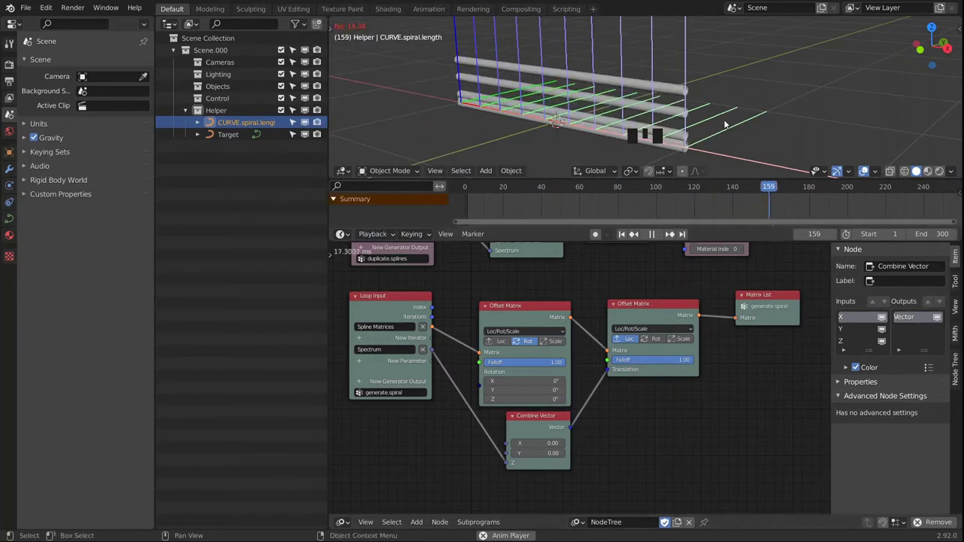
{"action": "left_click", "coordinate": [372, 233]}
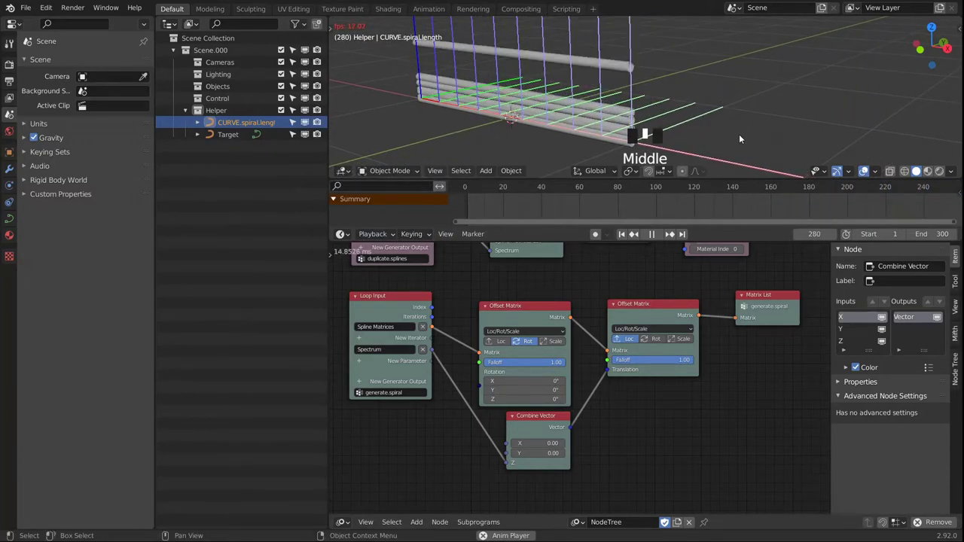
{"action": "key", "text": "space"}
Set the scene's end frame to 3000.
{"action": "left_click", "coordinate": [927, 234]}
{"action": "key", "text": "Return"}
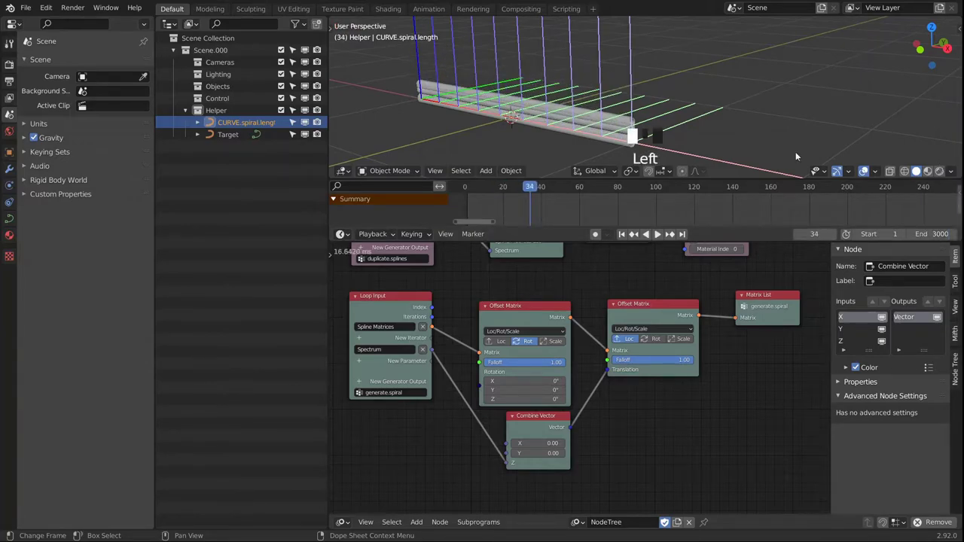
{"action": "middle_click_drag", "start_coordinate": [612, 432], "coordinate": [600, 440]}
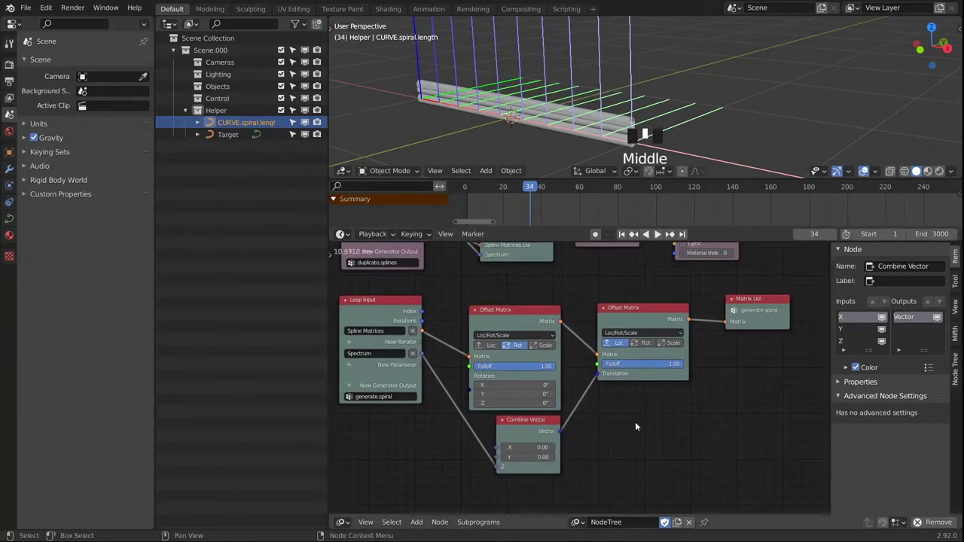
Move the four downstream nodes right to make room in the generate.spiral tree.
{"action": "middle_click_drag", "start_coordinate": [672, 419], "coordinate": [643, 403]}
{"action": "left_click_drag", "start_coordinate": [754, 479], "coordinate": [606, 293]}
{"action": "middle_click_drag", "start_coordinate": [685, 362], "coordinate": [704, 373]}
{"action": "left_click", "coordinate": [621, 312]}
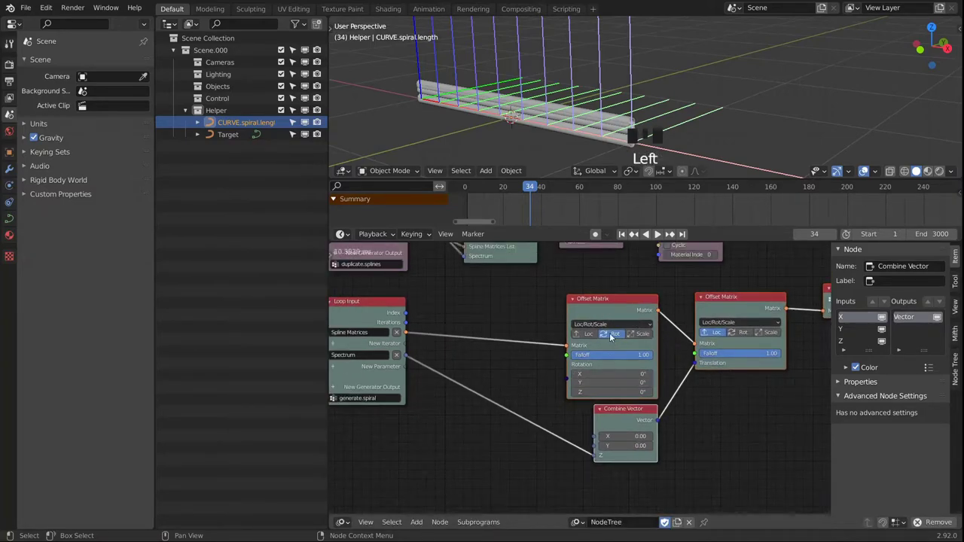
Add a Combine Euler node and link it into the first Offset Matrix's Rotation.
{"action": "left_click", "coordinate": [593, 298]}
{"action": "middle_click_drag", "start_coordinate": [508, 438], "coordinate": [533, 418]}
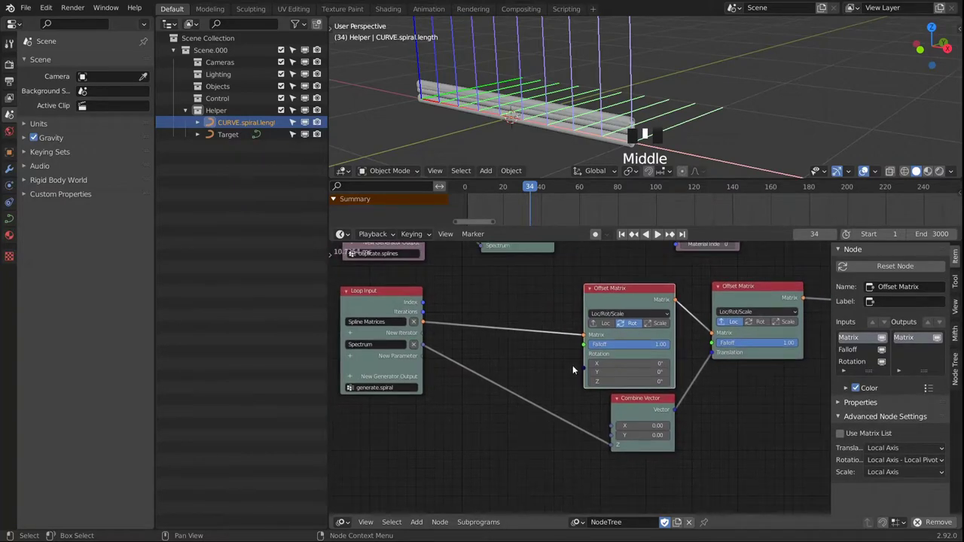
{"action": "left_click_drag", "start_coordinate": [587, 371], "coordinate": [548, 360]}
{"action": "left_click", "coordinate": [540, 372]}
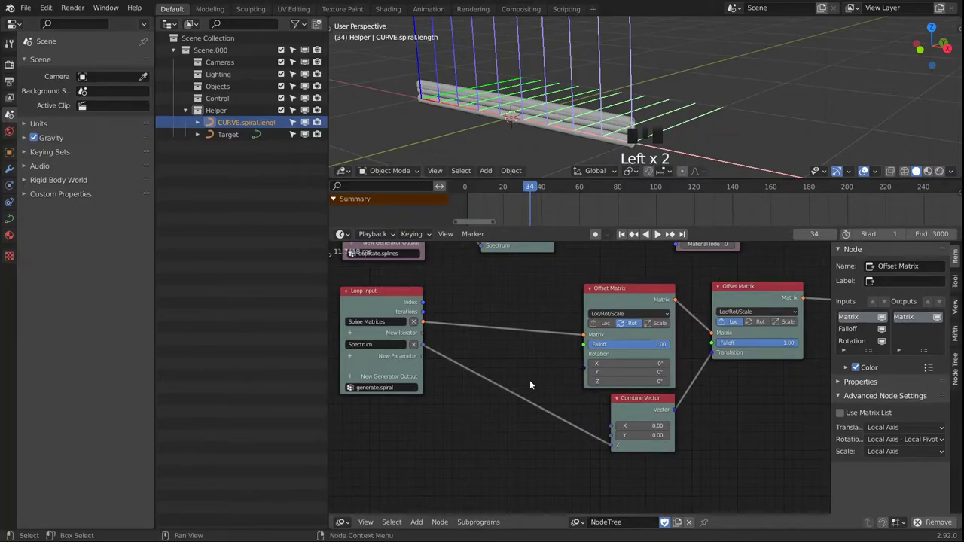
{"action": "key", "text": "shift+a"}
{"action": "mouse_move", "coordinate": [459, 213]}
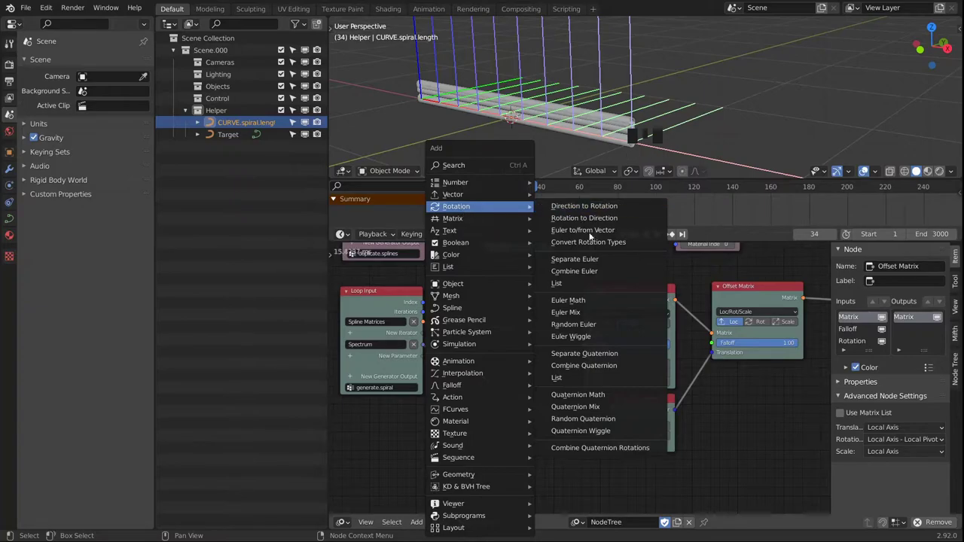
{"action": "left_click", "coordinate": [588, 272]}
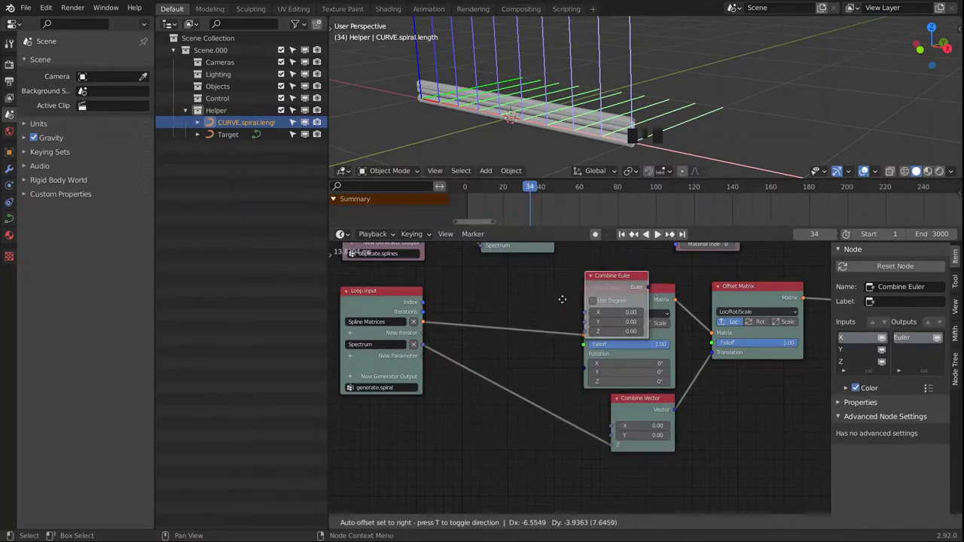
{"action": "left_click", "coordinate": [539, 431]}
{"action": "left_click_drag", "start_coordinate": [539, 432], "coordinate": [588, 365]}
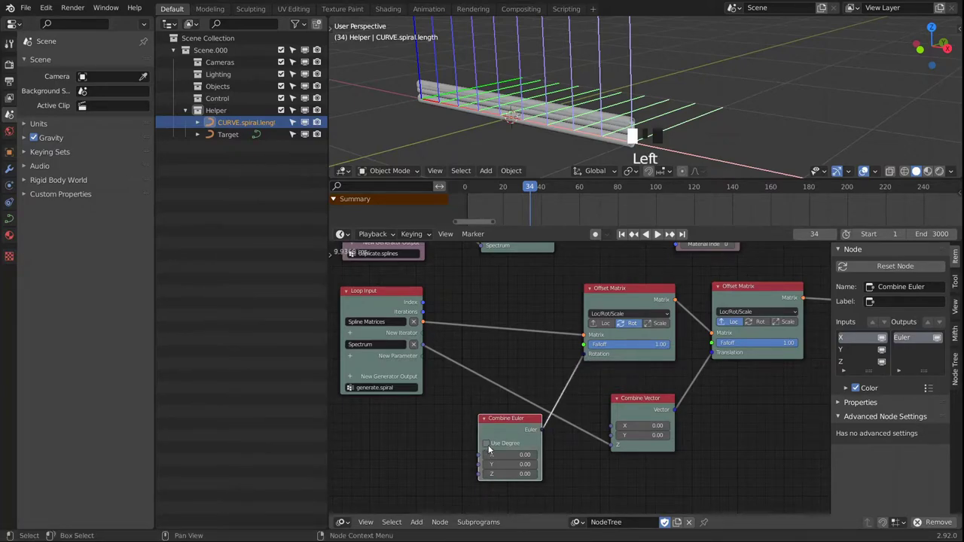
Set Combine Euler to Use Degree and place it beside the Offset Matrix.
{"action": "left_click", "coordinate": [488, 444]}
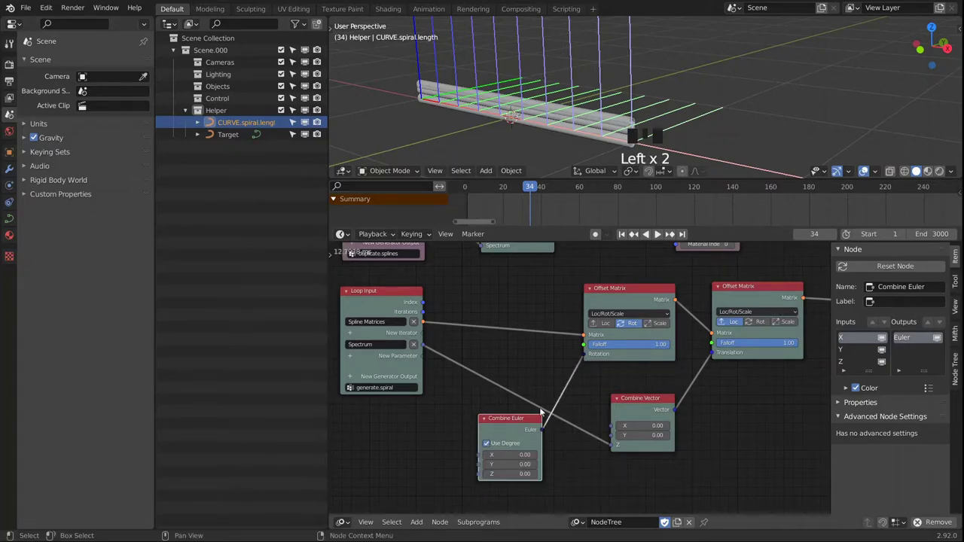
{"action": "middle_click_drag", "start_coordinate": [540, 406], "coordinate": [551, 399]}
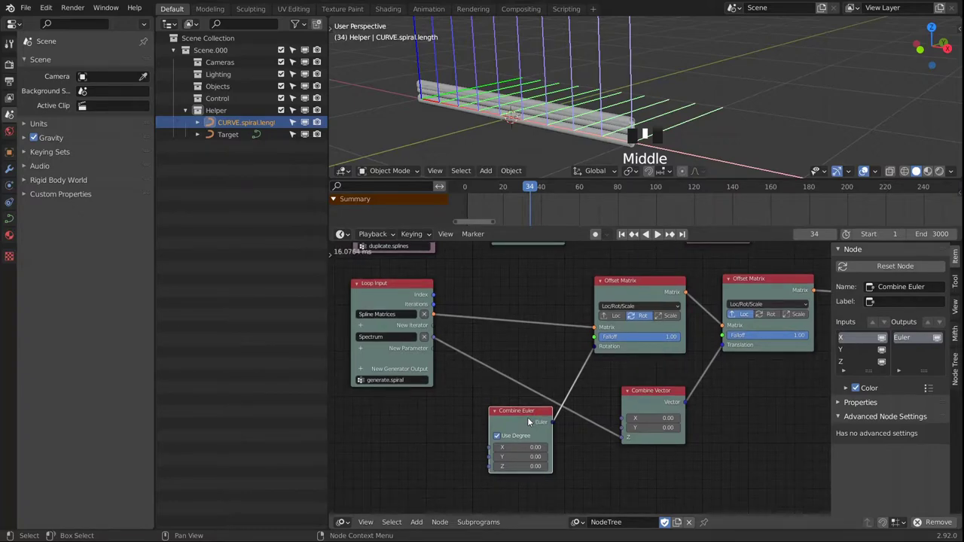
{"action": "left_click_drag", "start_coordinate": [529, 420], "coordinate": [555, 339]}
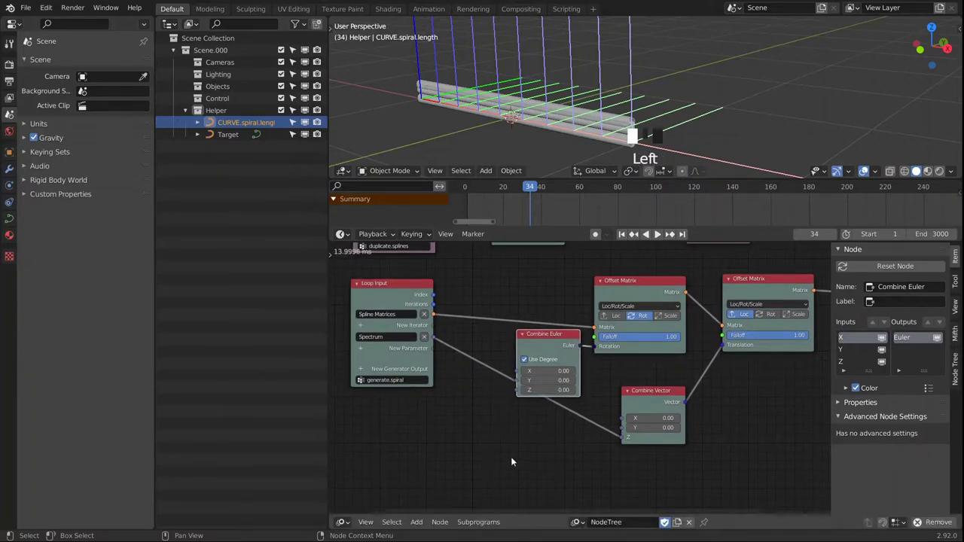
{"action": "middle_click_drag", "start_coordinate": [511, 457], "coordinate": [514, 453]}
Add a Math node below Combine Euler and switch its operation to Divide.
{"action": "key", "text": "shift+a"}
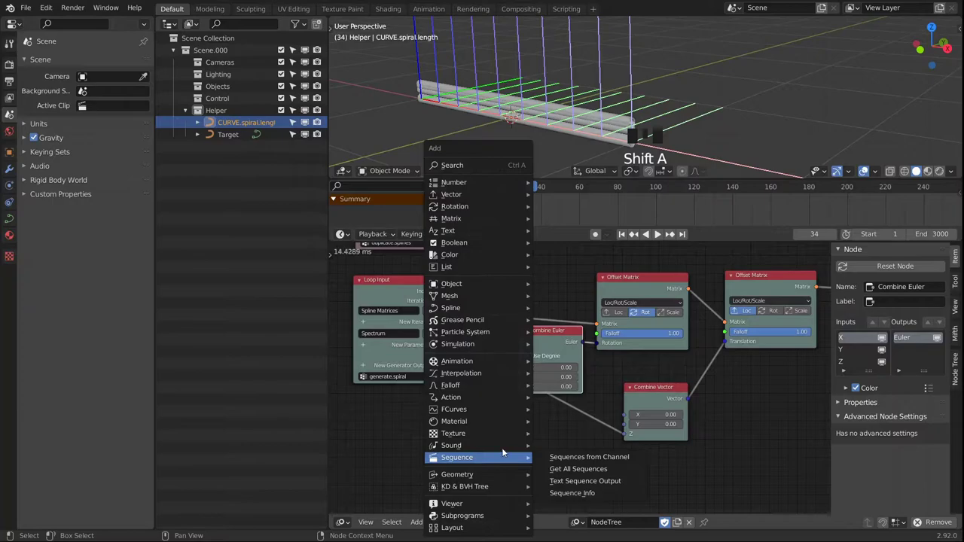
{"action": "mouse_move", "coordinate": [479, 439]}
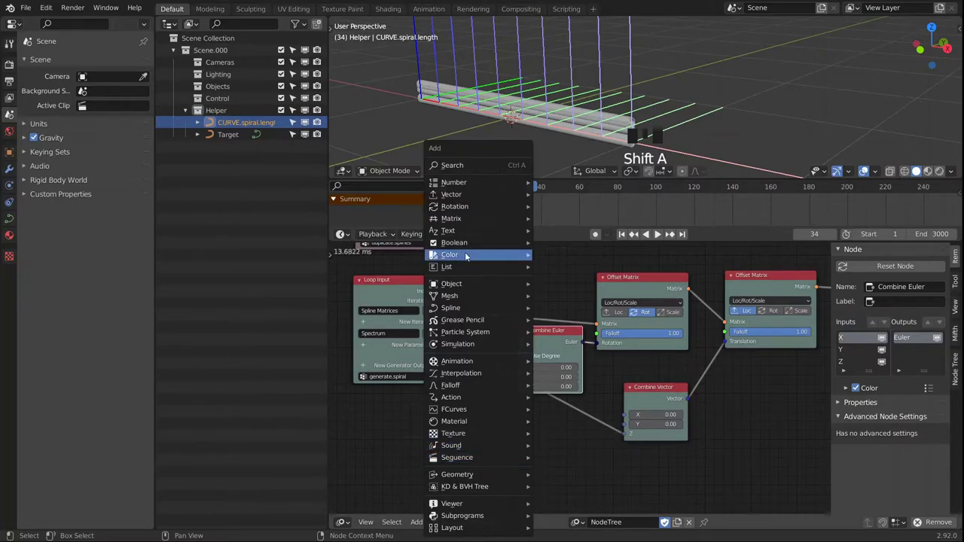
{"action": "mouse_move", "coordinate": [440, 233]}
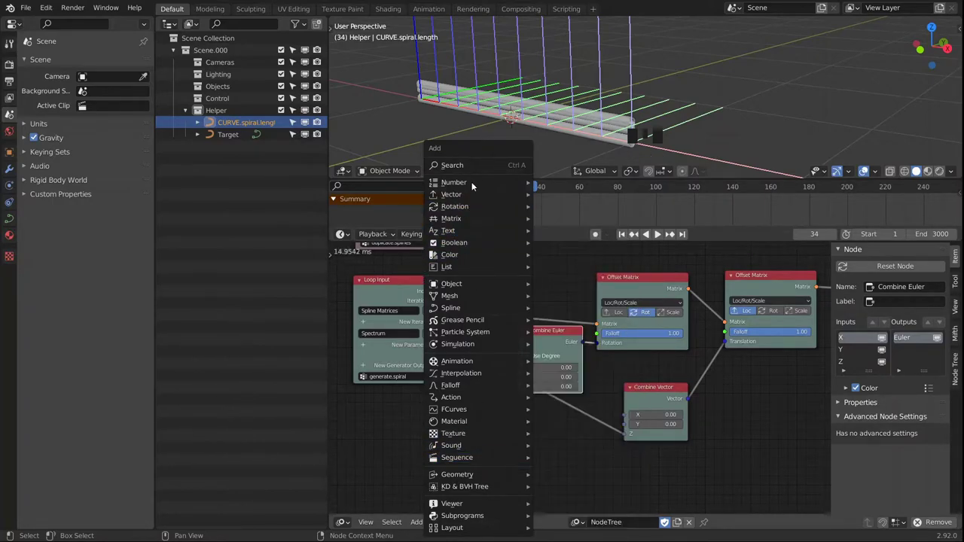
{"action": "mouse_move", "coordinate": [471, 183]}
{"action": "left_click", "coordinate": [557, 336]}
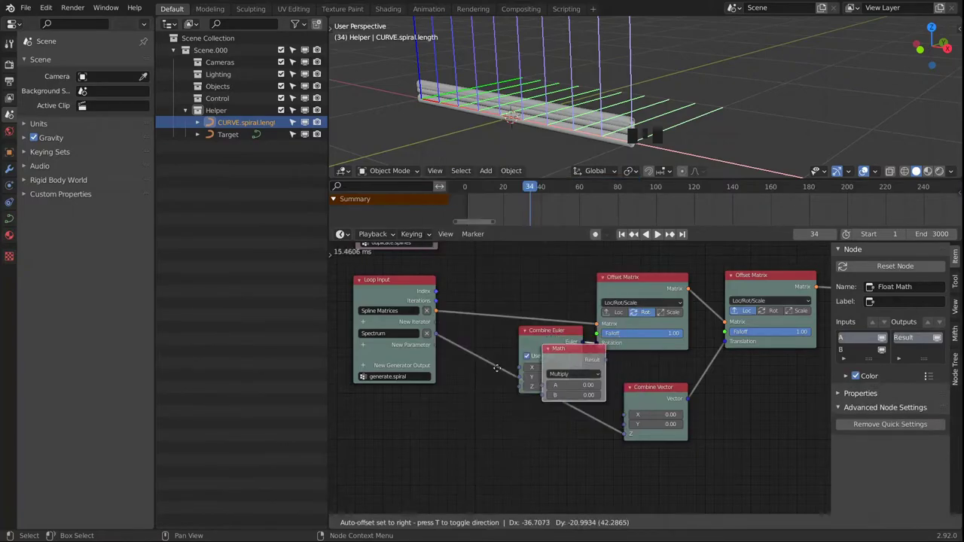
{"action": "left_click", "coordinate": [497, 444]}
{"action": "left_click", "coordinate": [499, 444]}
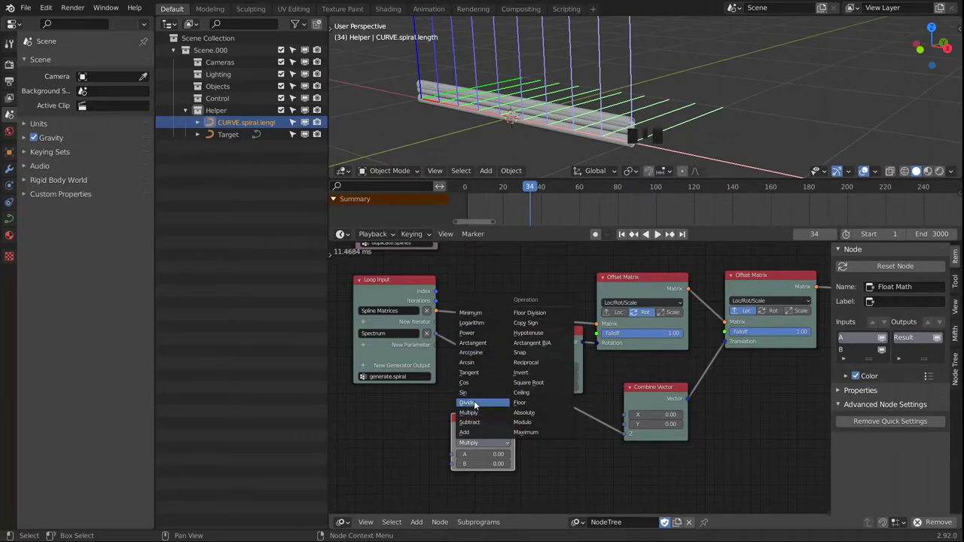
{"action": "left_click", "coordinate": [477, 403]}
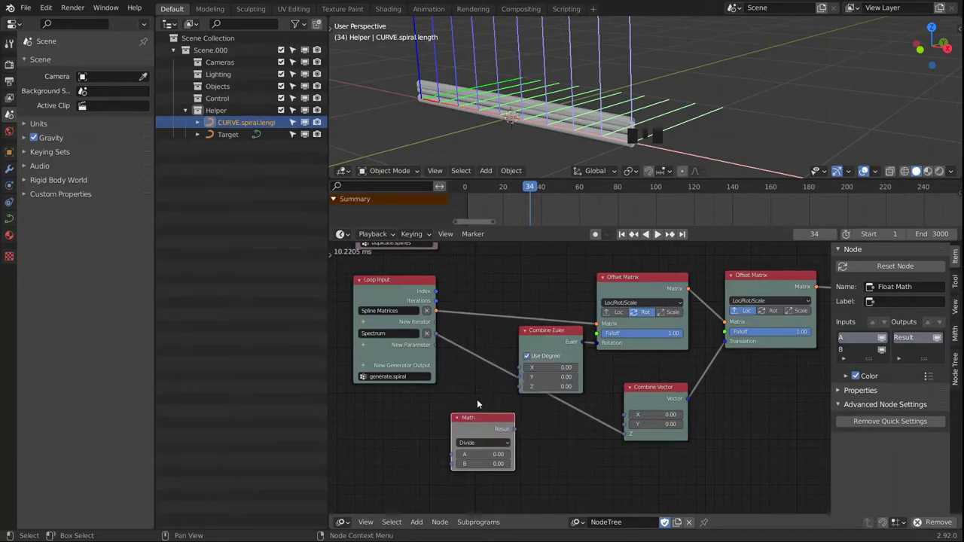
{"action": "left_click_drag", "start_coordinate": [490, 426], "coordinate": [494, 424]}
Enter 360 as the Divide node's A value.
{"action": "left_click", "coordinate": [486, 451]}
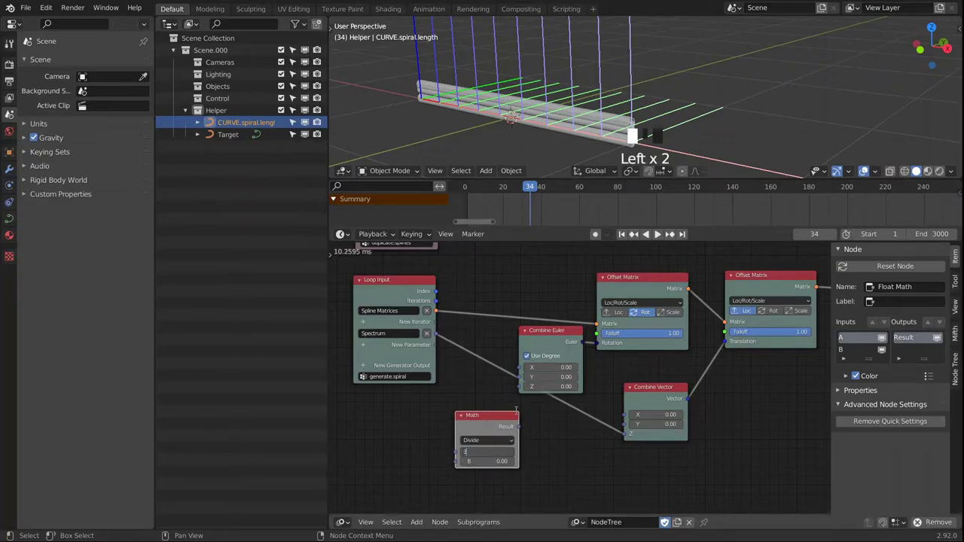
{"action": "left_click", "coordinate": [516, 412]}
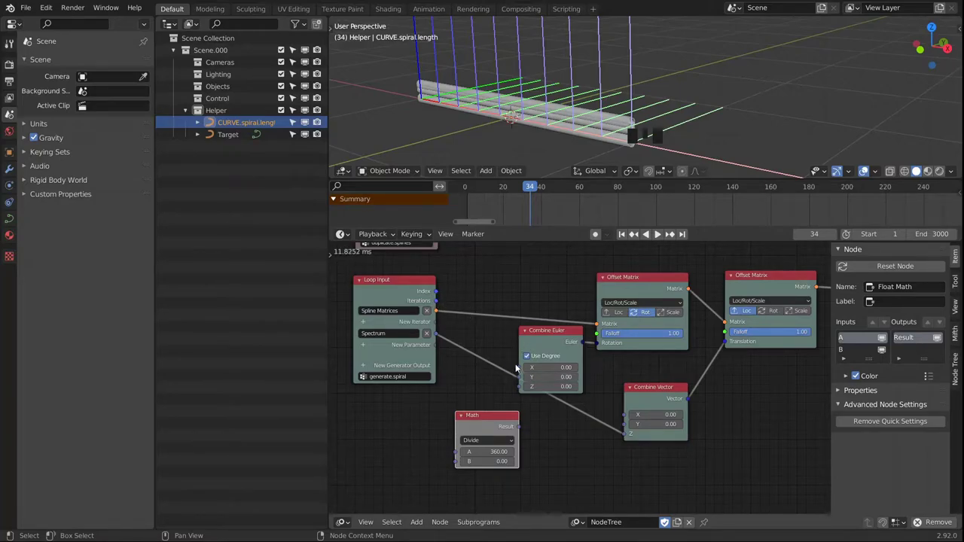
{"action": "left_click_drag", "start_coordinate": [519, 369], "coordinate": [455, 320]}
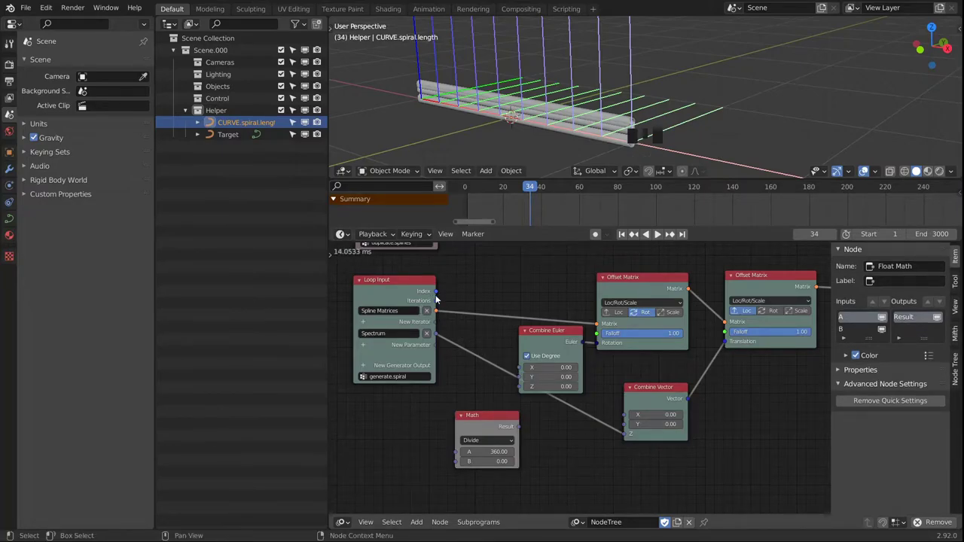
Feed the iteration count into Divide's B, then duplicate the node as a Multiply.
{"action": "left_click", "coordinate": [438, 295]}
{"action": "left_click_drag", "start_coordinate": [436, 301], "coordinate": [456, 461]}
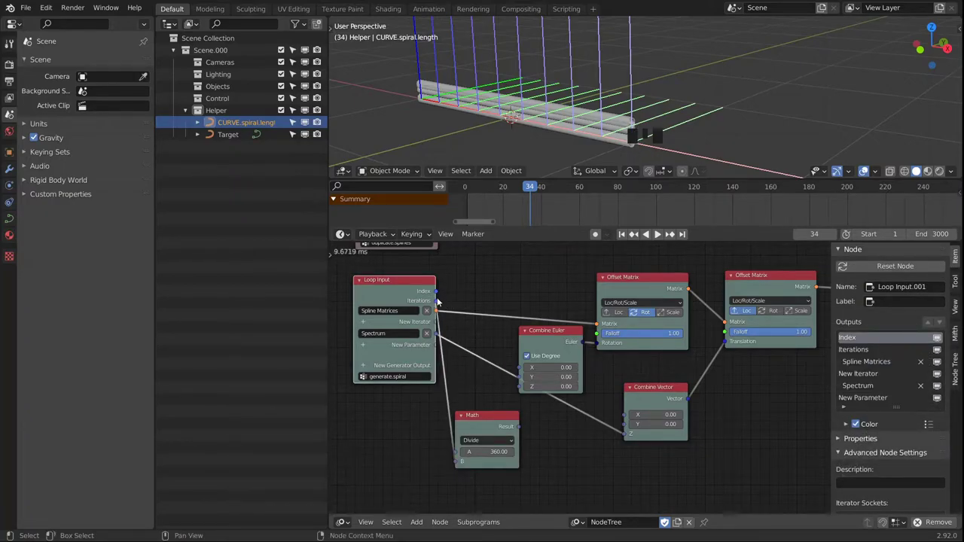
{"action": "left_click", "coordinate": [485, 425]}
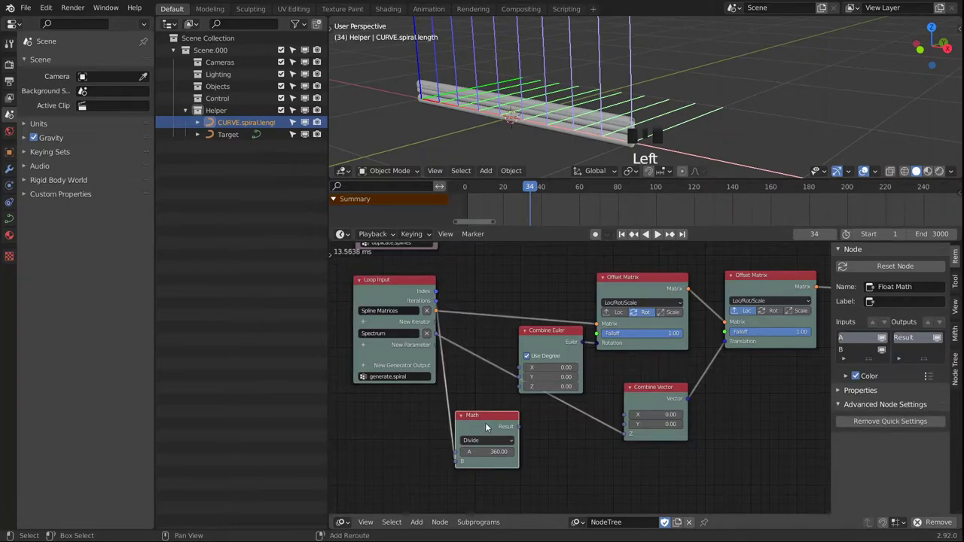
{"action": "key", "text": "shift+d"}
{"action": "left_click", "coordinate": [486, 494]}
{"action": "middle_click_drag", "start_coordinate": [495, 515], "coordinate": [496, 477]}
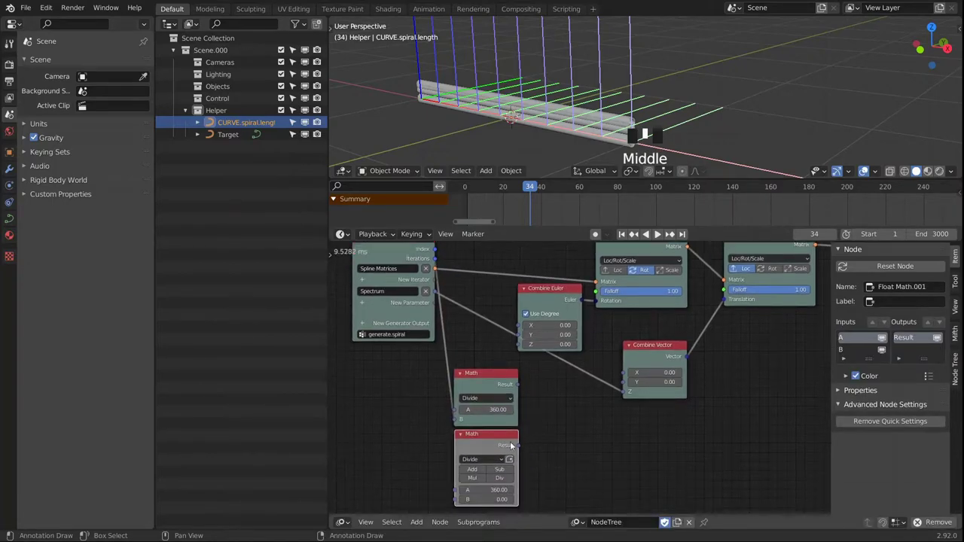
{"action": "left_click", "coordinate": [472, 478]}
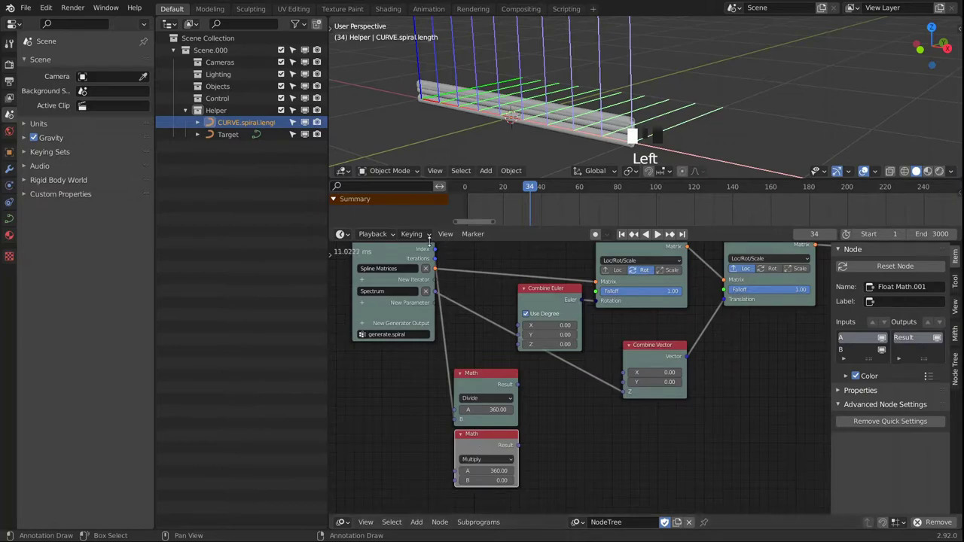
Link the Divide result into Multiply's A and the loop Index into its B.
{"action": "left_click_drag", "start_coordinate": [516, 384], "coordinate": [455, 470]}
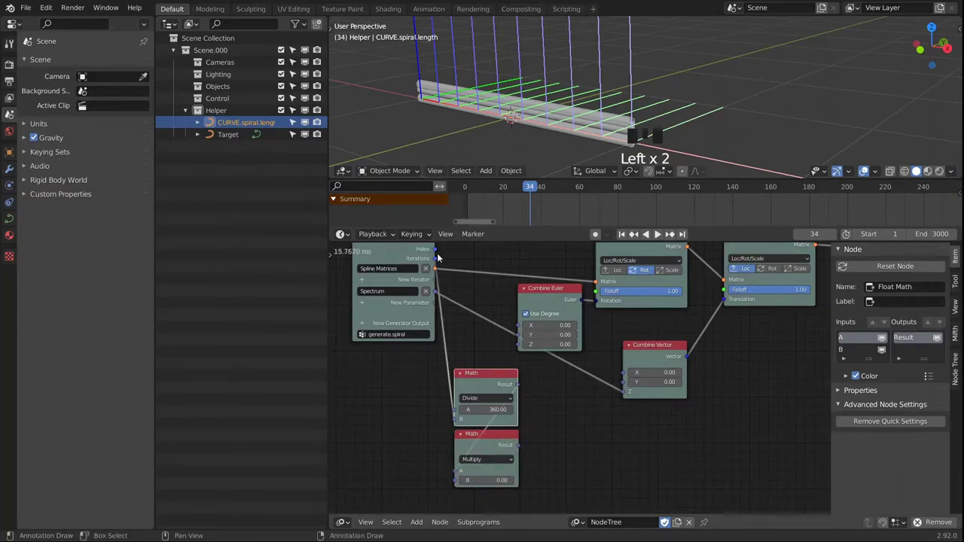
{"action": "left_click_drag", "start_coordinate": [434, 251], "coordinate": [449, 480]}
{"action": "middle_click_drag", "start_coordinate": [573, 420], "coordinate": [563, 403]}
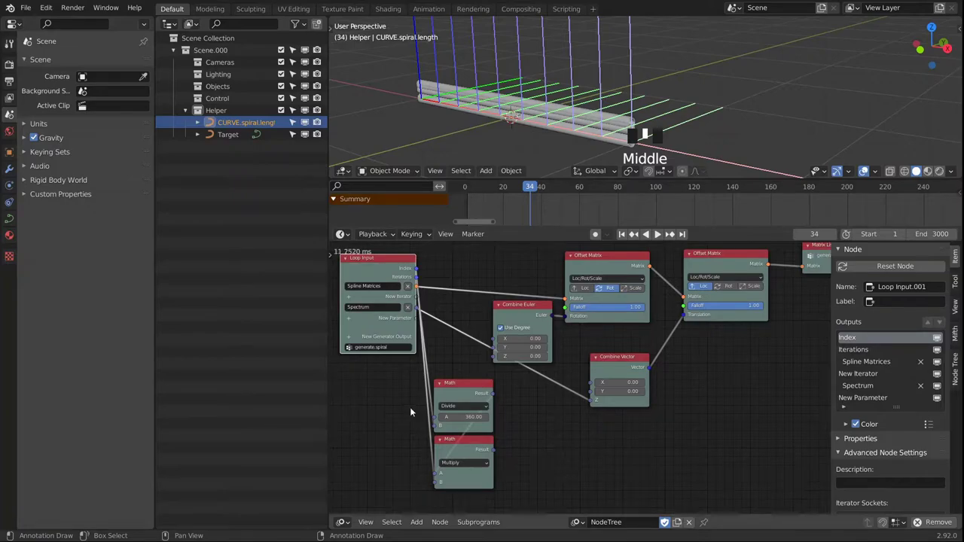
Add a Float List generator output right of Multiply and feed it the Multiply result.
{"action": "left_click", "coordinate": [350, 337]}
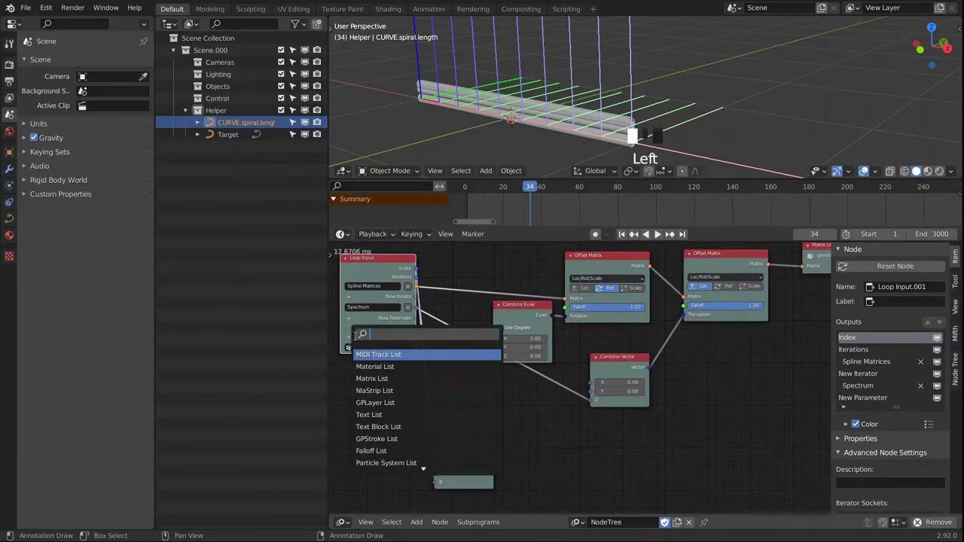
{"action": "type", "text": "fl"}
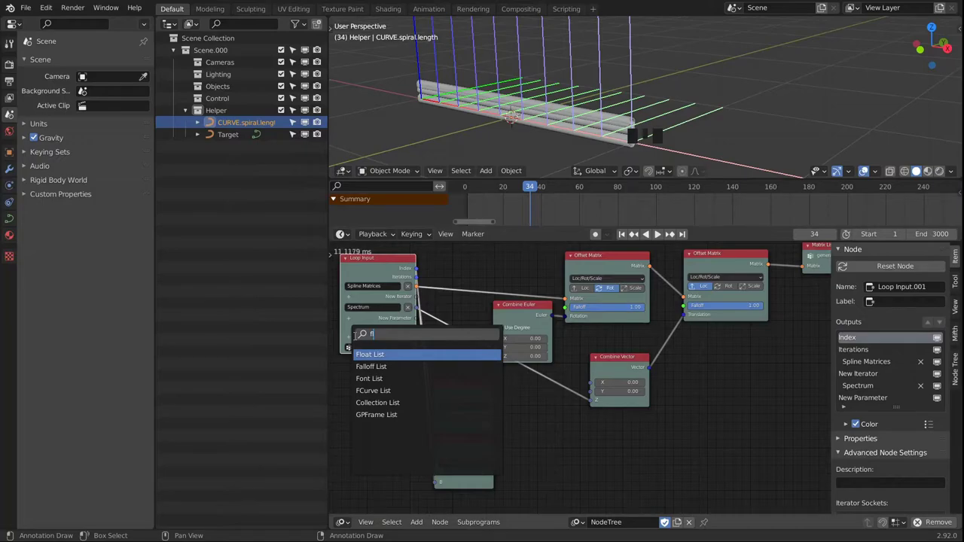
{"action": "key", "text": "Return"}
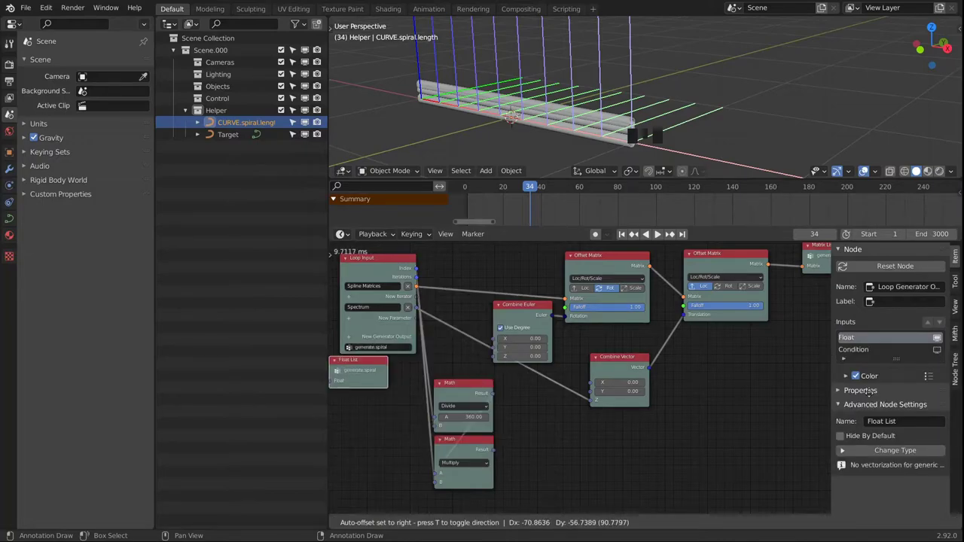
{"action": "key", "text": "Escape"}
{"action": "left_click_drag", "start_coordinate": [371, 352], "coordinate": [558, 458]}
{"action": "left_click_drag", "start_coordinate": [491, 451], "coordinate": [544, 465]}
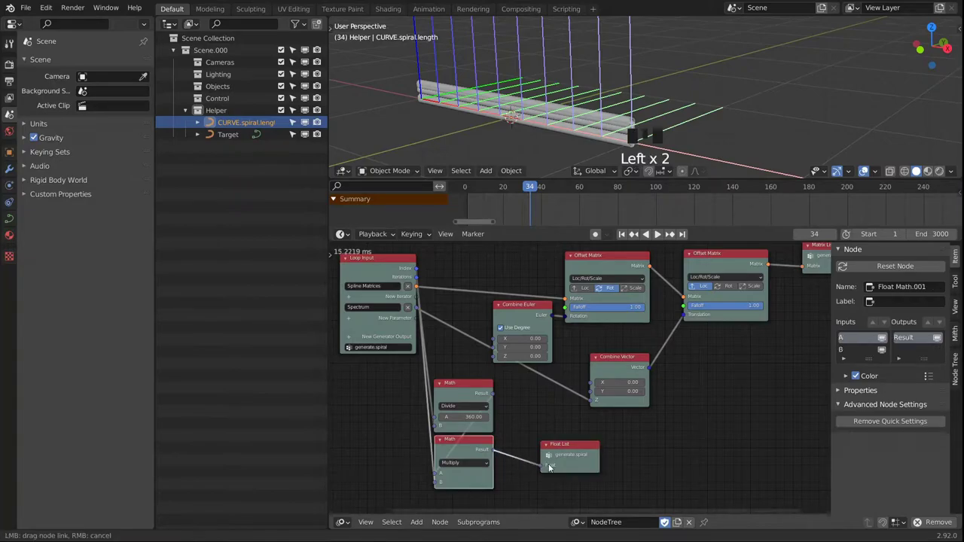
{"action": "middle_click_drag", "start_coordinate": [678, 345], "coordinate": [662, 481]}
{"action": "left_click", "coordinate": [523, 329]}
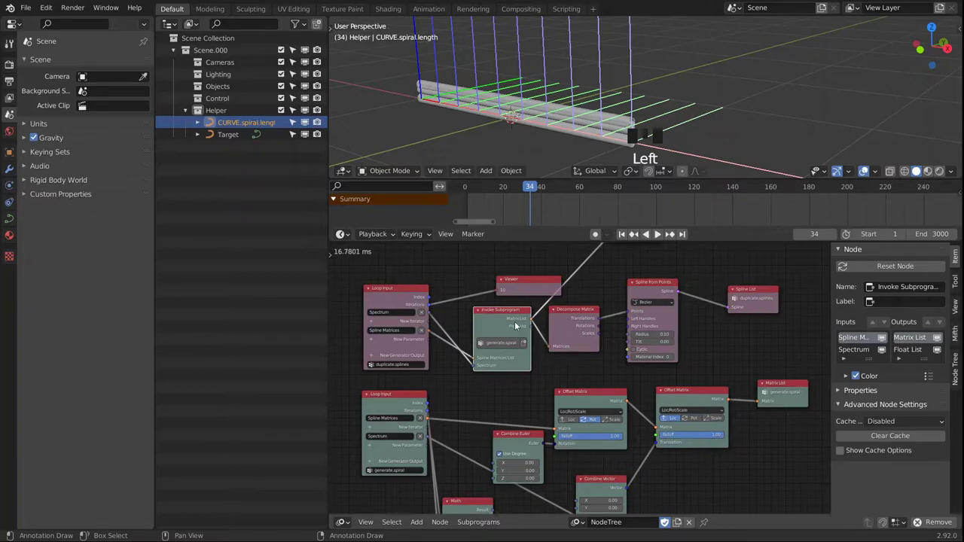
Attach a Viewer to Invoke Subprogram and place it beside the Float List node.
{"action": "key", "text": "w"}
{"action": "left_click", "coordinate": [514, 392]}
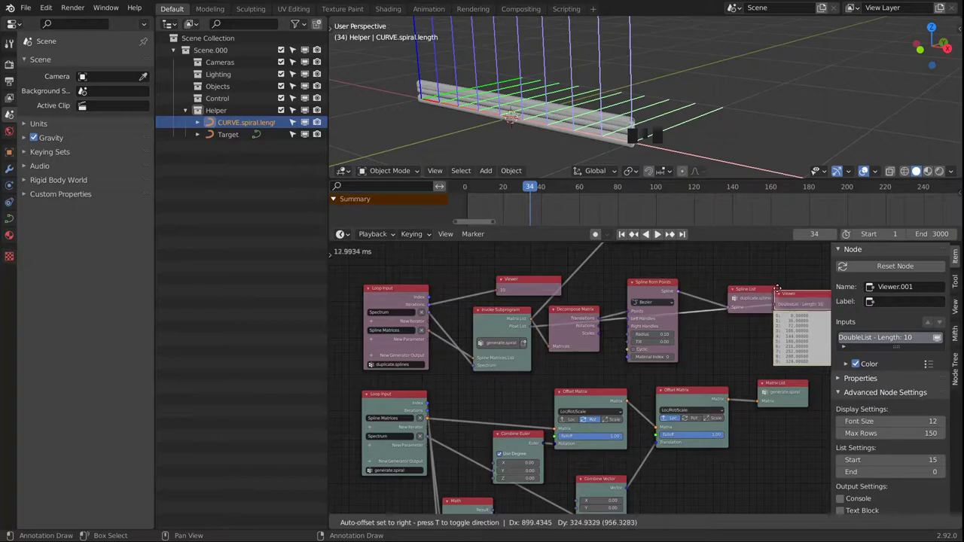
{"action": "left_click", "coordinate": [759, 339]}
{"action": "middle_click_drag", "start_coordinate": [759, 334], "coordinate": [661, 327]}
{"action": "left_click_drag", "start_coordinate": [760, 253], "coordinate": [619, 461]}
{"action": "middle_click_drag", "start_coordinate": [620, 461], "coordinate": [705, 313]}
{"action": "left_click_drag", "start_coordinate": [705, 314], "coordinate": [648, 388]}
Frame the Viewer to read the ten angles, 0 to 324 in steps of 36.
{"action": "scroll", "coordinate": [631, 401], "scroll_direction": "up", "scroll_amount": 7}
{"action": "middle_click_drag", "start_coordinate": [631, 401], "coordinate": [699, 380]}
{"action": "middle_click_drag", "start_coordinate": [627, 364], "coordinate": [727, 414]}
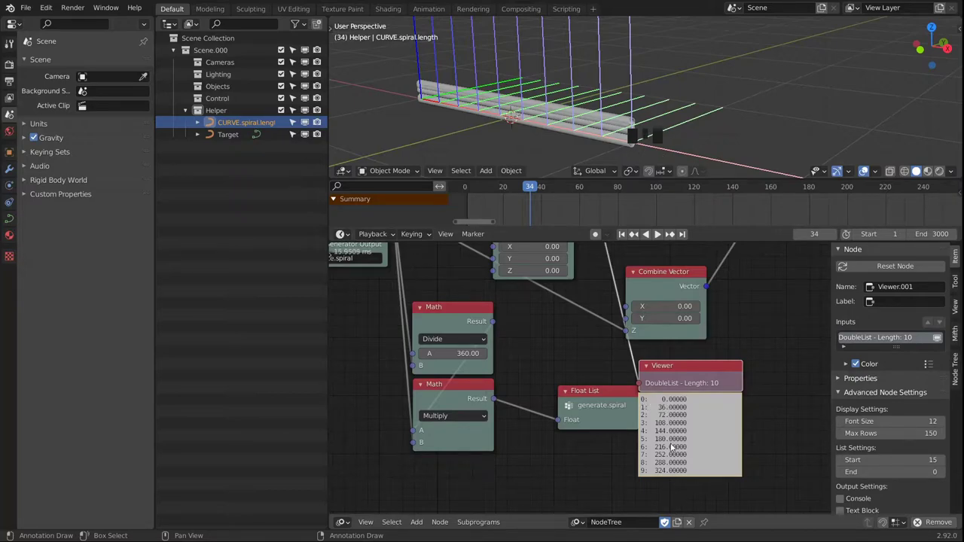
{"action": "middle_click_drag", "start_coordinate": [567, 367], "coordinate": [578, 383]}
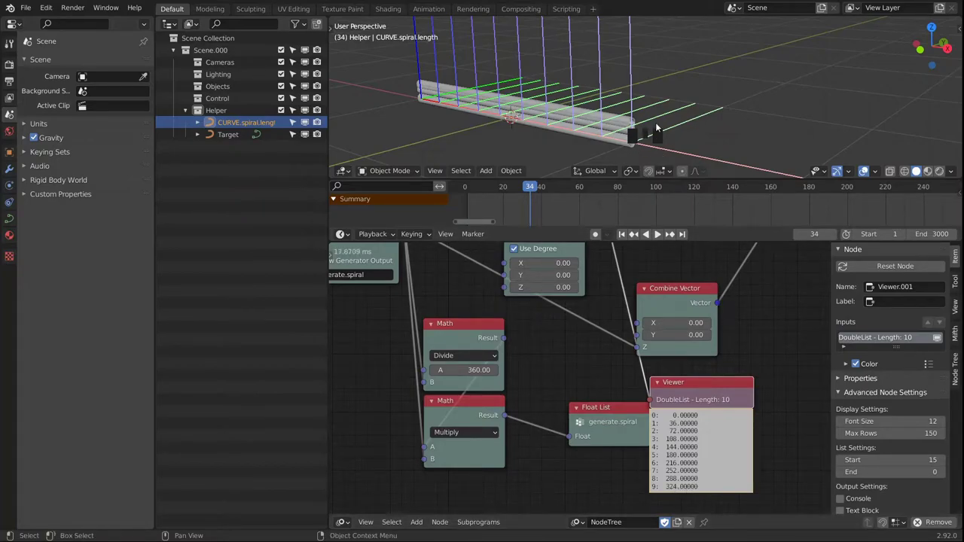
{"action": "middle_click_drag", "start_coordinate": [659, 104], "coordinate": [666, 113]}
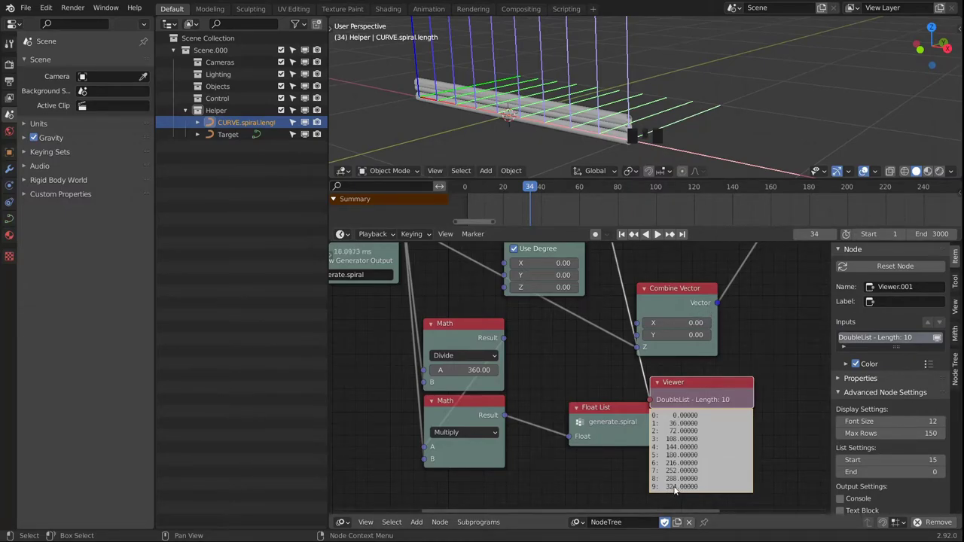
{"action": "middle_click_drag", "start_coordinate": [504, 357], "coordinate": [560, 398]}
{"action": "scroll", "coordinate": [573, 371], "scroll_direction": "down", "scroll_amount": 1}
{"action": "scroll", "coordinate": [574, 372], "scroll_direction": "down", "scroll_amount": 1}
{"action": "middle_click_drag", "start_coordinate": [503, 354], "coordinate": [535, 386]}
Duplicate the Divide Math node.
{"action": "left_click", "coordinate": [539, 384]}
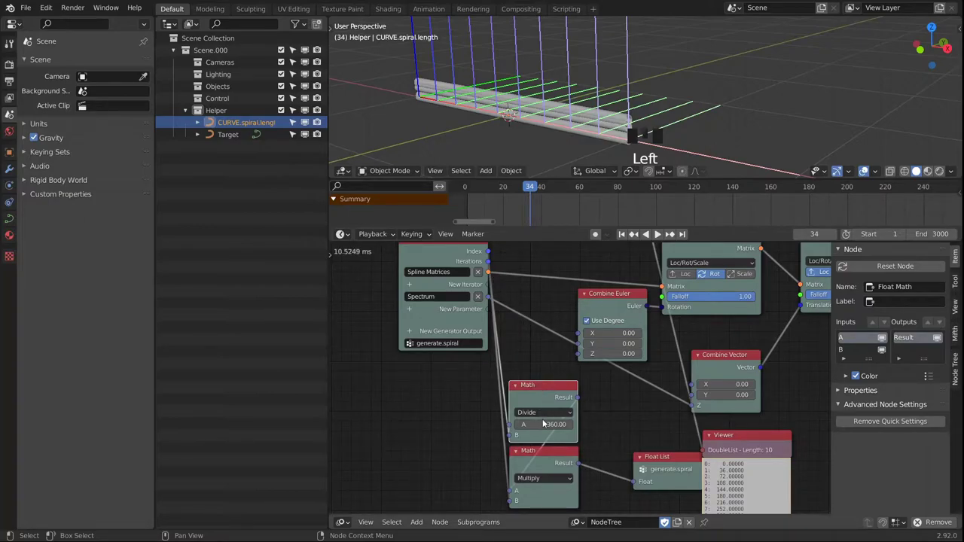
{"action": "left_click", "coordinate": [545, 396]}
{"action": "key", "text": "shift+a"}
{"action": "left_click", "coordinate": [538, 386]}
{"action": "key", "text": "shift+d"}
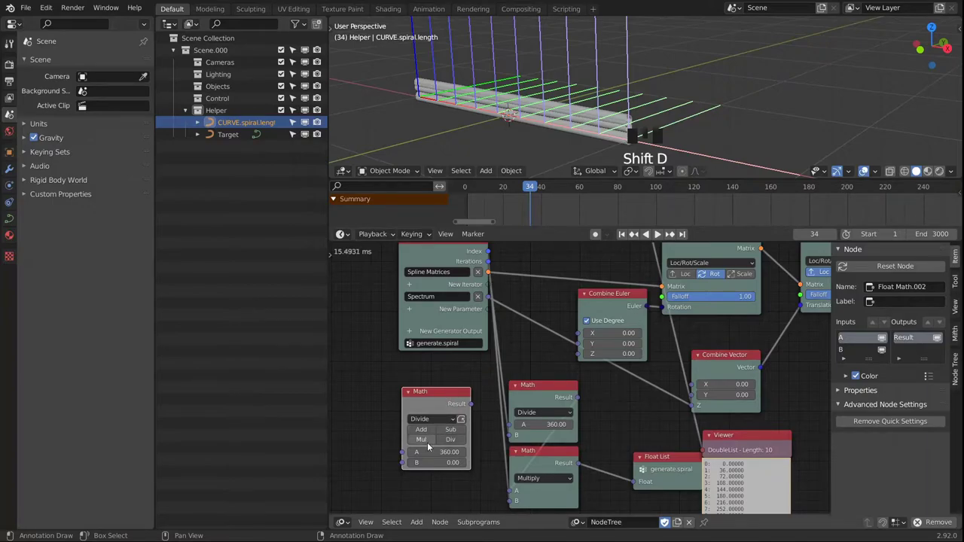
Make the copy a Subtract of Iterations minus 1 feeding Divide's B.
{"action": "left_click", "coordinate": [450, 430]}
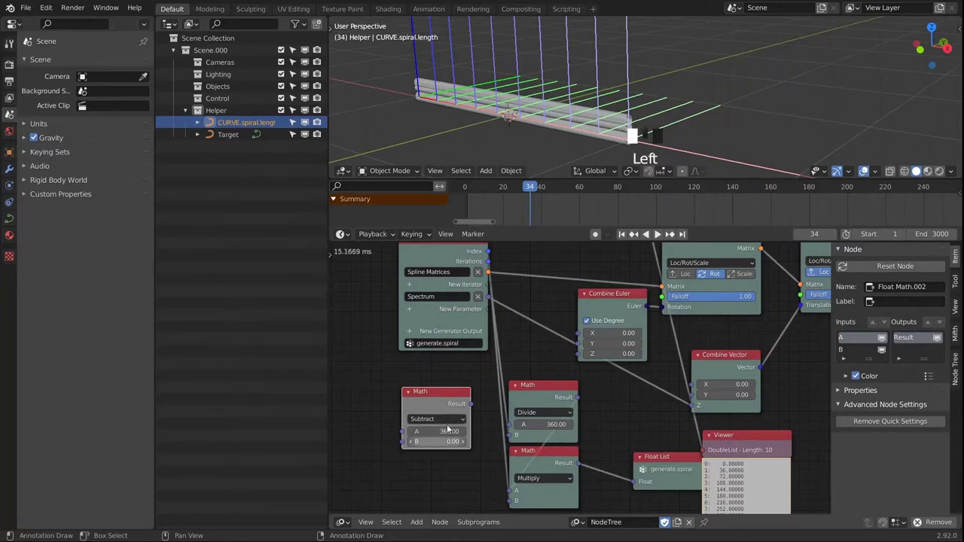
{"action": "left_click_drag", "start_coordinate": [487, 262], "coordinate": [403, 437]}
{"action": "left_click", "coordinate": [440, 442]}
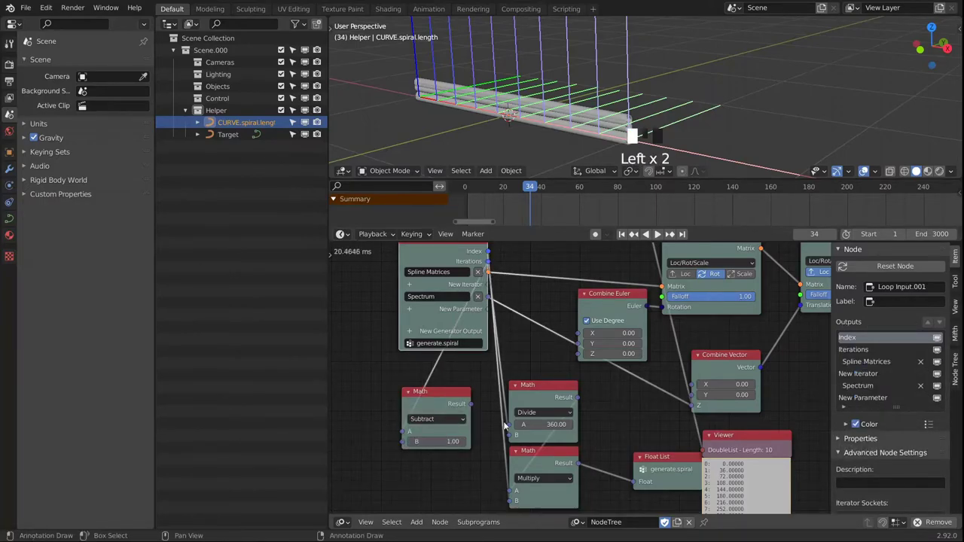
{"action": "left_click_drag", "start_coordinate": [471, 405], "coordinate": [512, 440]}
Reframe the view and move the Viewer to check angles 0 to 360 in steps of 40.
{"action": "middle_click_drag", "start_coordinate": [627, 433], "coordinate": [555, 332]}
{"action": "scroll", "coordinate": [692, 371], "scroll_direction": "up", "scroll_amount": 2}
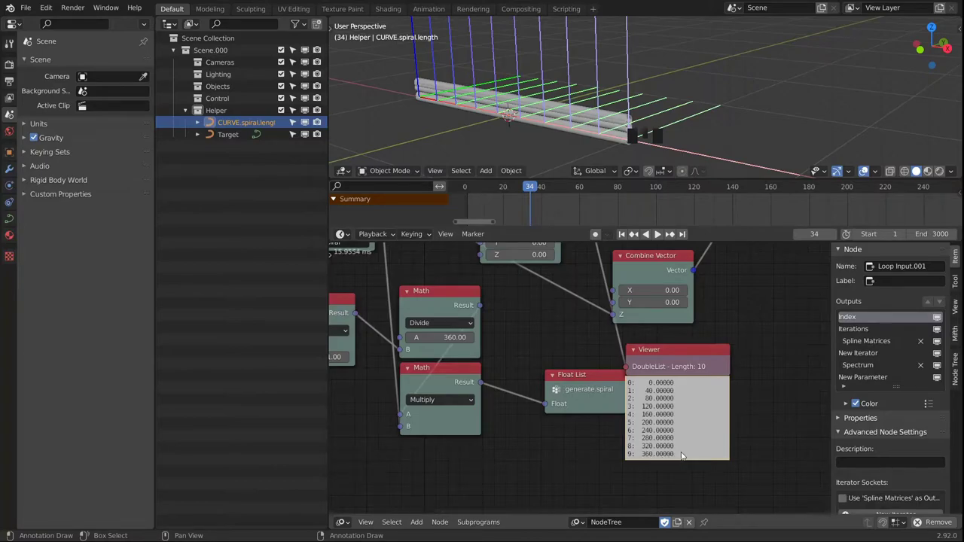
{"action": "middle_click_drag", "start_coordinate": [465, 322], "coordinate": [501, 344]}
{"action": "scroll", "coordinate": [500, 344], "scroll_direction": "down", "scroll_amount": 2}
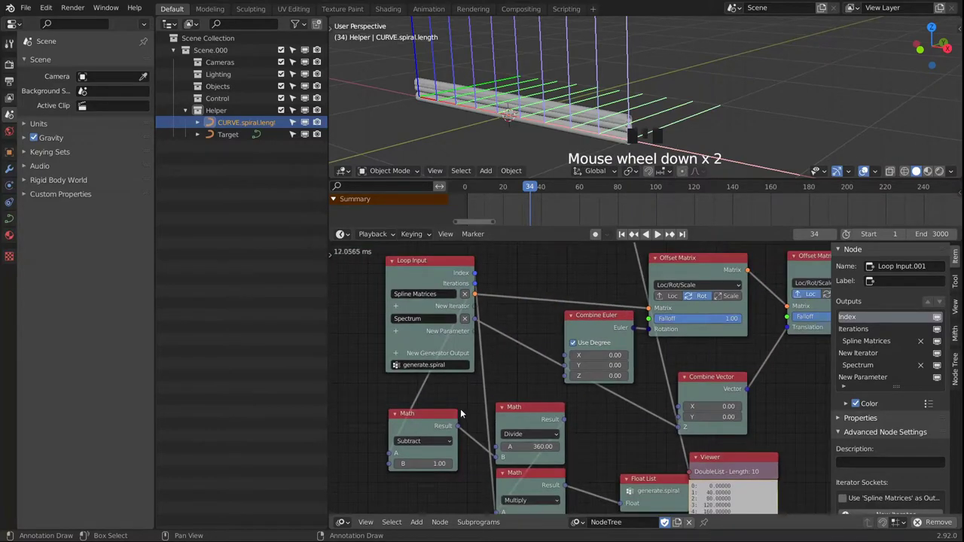
{"action": "middle_click_drag", "start_coordinate": [652, 450], "coordinate": [631, 396]}
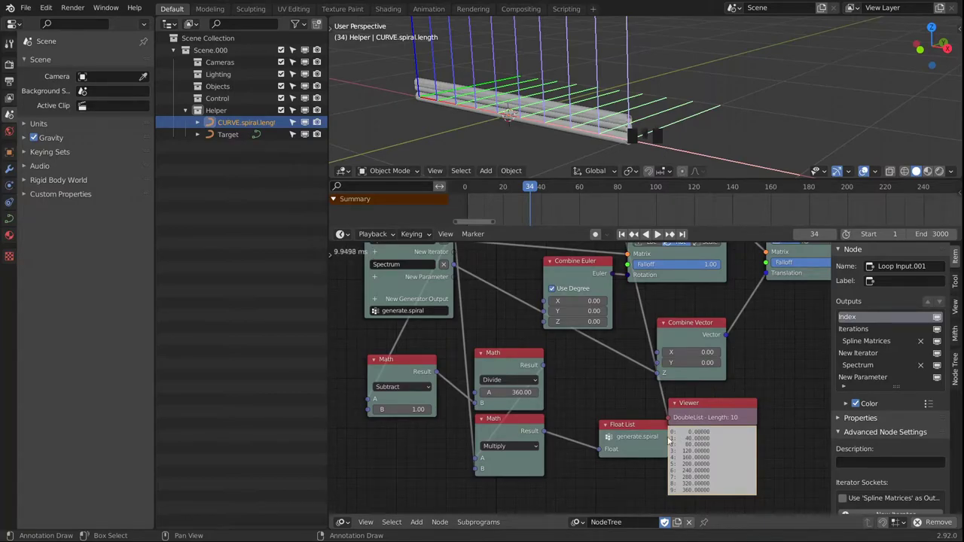
{"action": "middle_click_drag", "start_coordinate": [504, 314], "coordinate": [522, 365]}
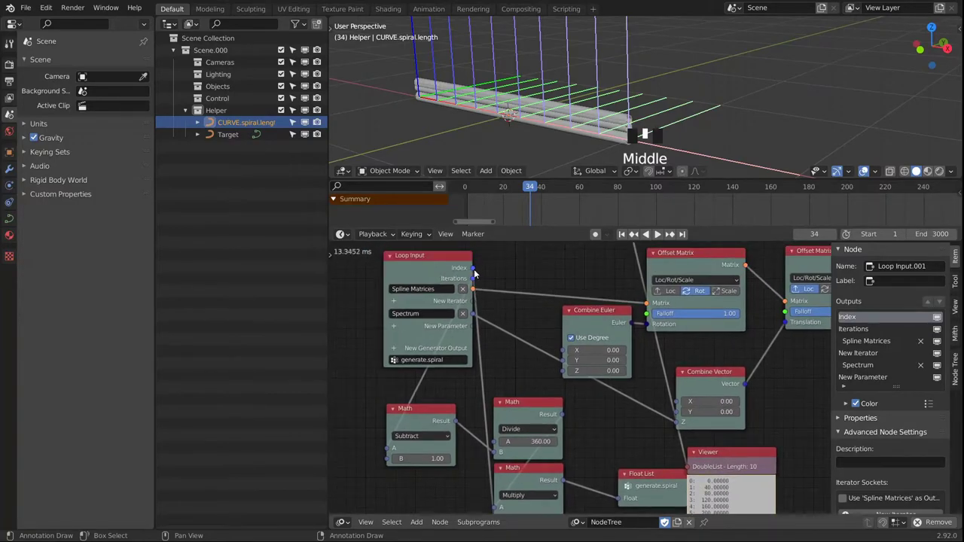
{"action": "left_click_drag", "start_coordinate": [473, 280], "coordinate": [529, 349]}
{"action": "left_click", "coordinate": [477, 278]}
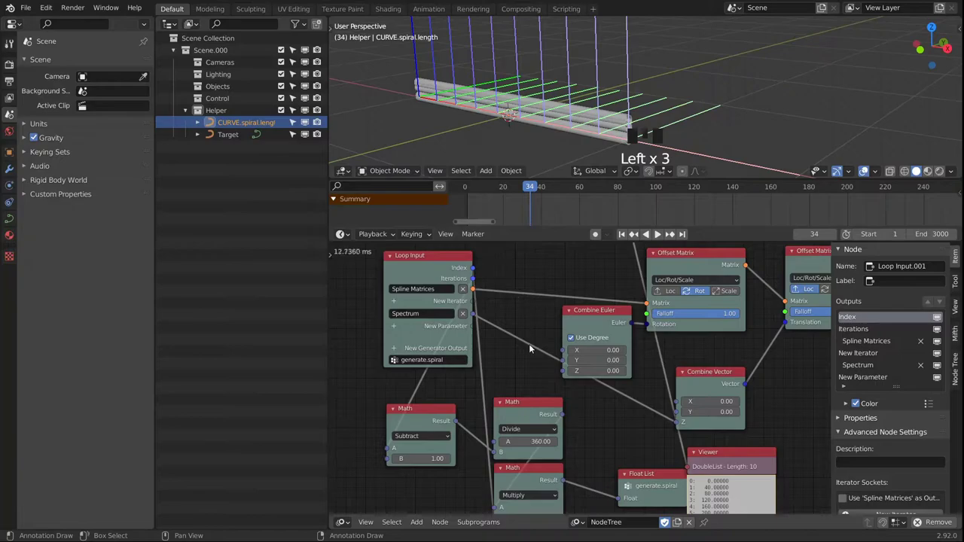
{"action": "middle_click_drag", "start_coordinate": [644, 439], "coordinate": [623, 378]}
{"action": "left_click_drag", "start_coordinate": [728, 390], "coordinate": [735, 392]}
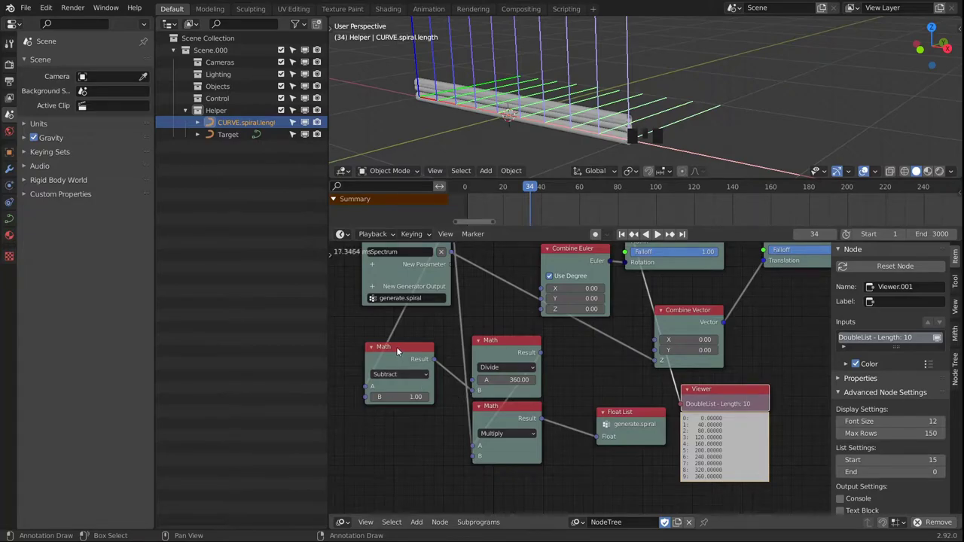
Collapse the A - 1.0, 360.0 / B and A * B nodes and stack them beside Loop Input.
{"action": "left_click", "coordinate": [371, 347]}
{"action": "middle_click_drag", "start_coordinate": [396, 348], "coordinate": [372, 471]}
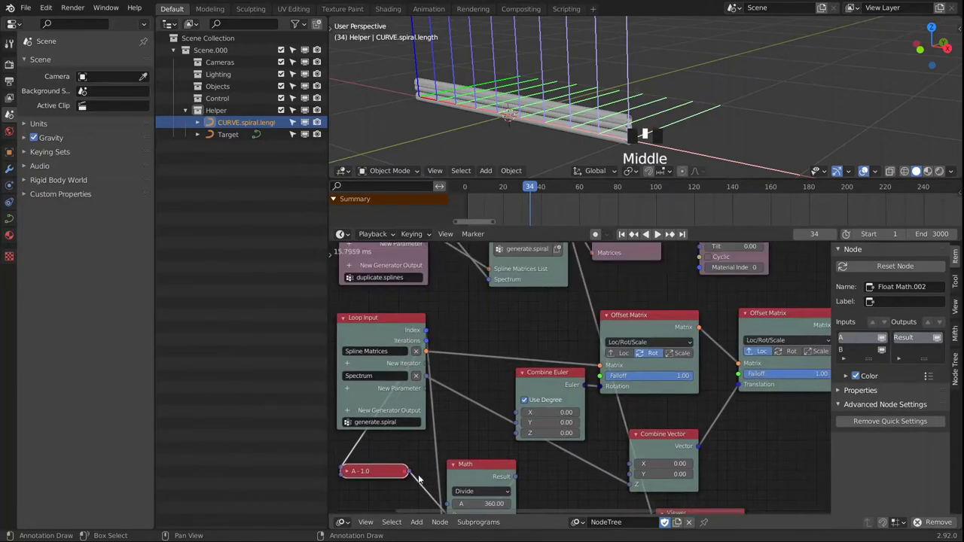
{"action": "left_click_drag", "start_coordinate": [371, 471], "coordinate": [481, 311]}
{"action": "middle_click_drag", "start_coordinate": [513, 443], "coordinate": [530, 371]}
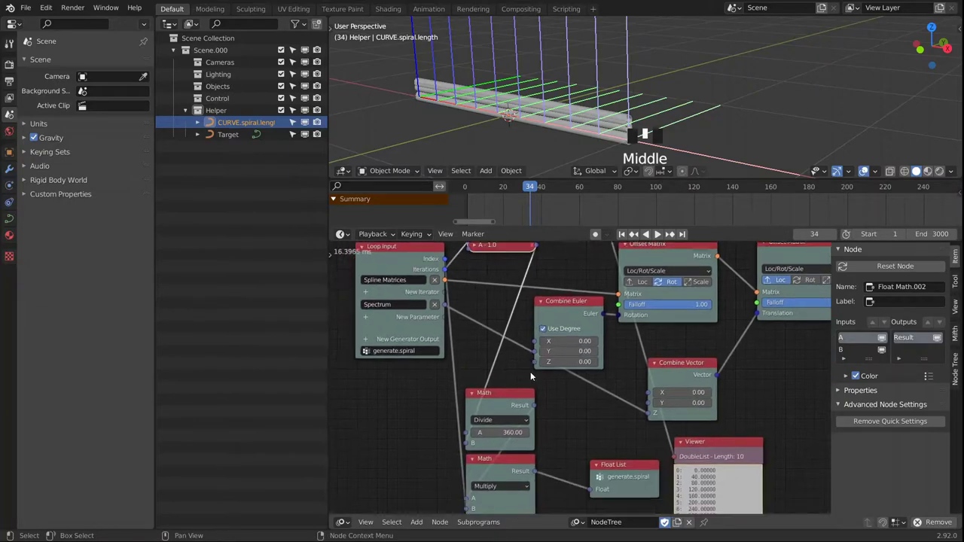
{"action": "left_click", "coordinate": [470, 395]}
{"action": "left_click", "coordinate": [470, 393]}
{"action": "left_click_drag", "start_coordinate": [501, 397], "coordinate": [506, 272]}
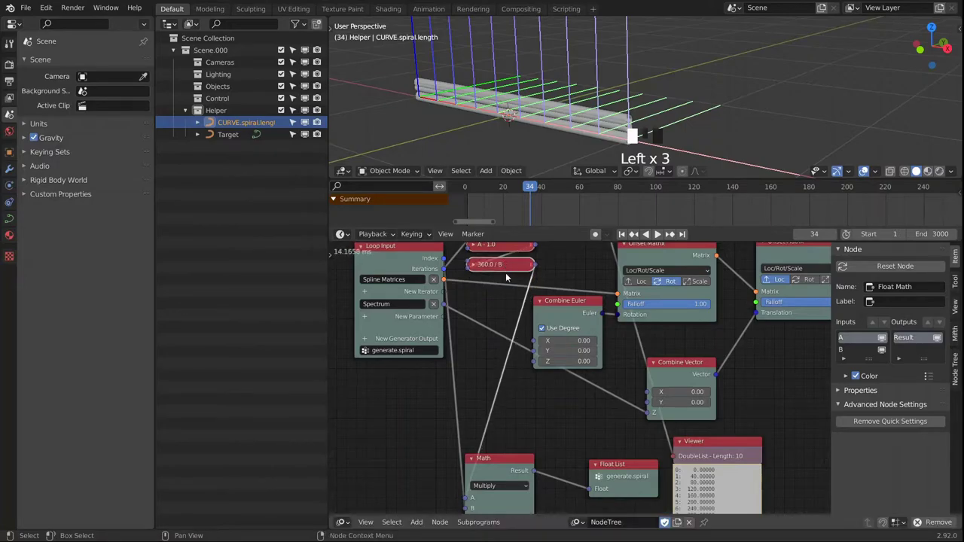
{"action": "left_click", "coordinate": [472, 458]}
{"action": "left_click_drag", "start_coordinate": [488, 457], "coordinate": [541, 347]}
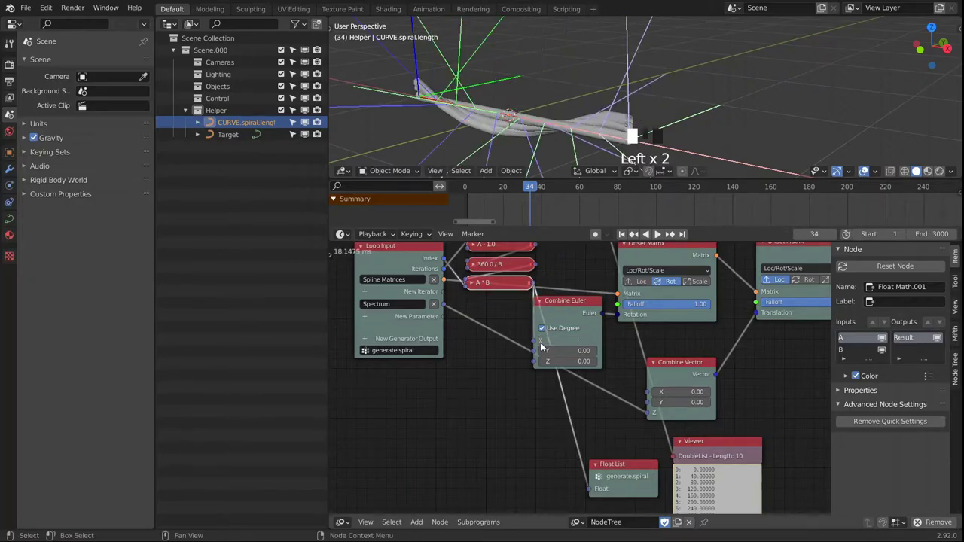
{"action": "middle_click_drag", "start_coordinate": [636, 132], "coordinate": [658, 111], "text": "alt"}
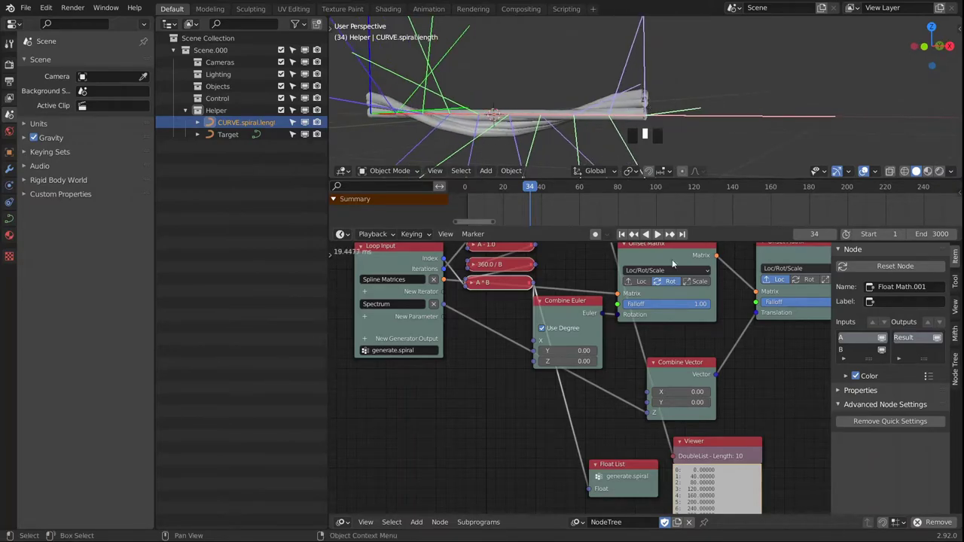
{"action": "middle_click_drag", "start_coordinate": [559, 397], "coordinate": [518, 391]}
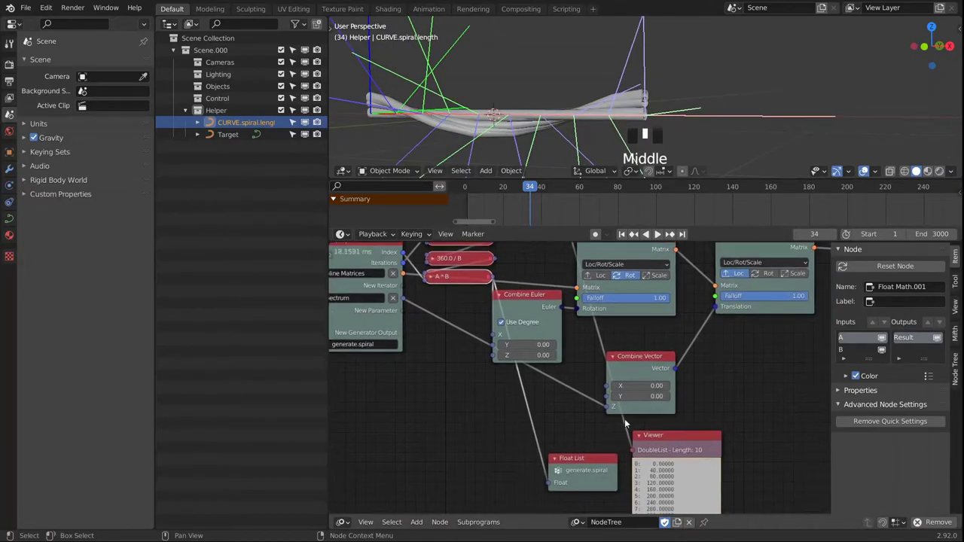
Delete the Float List output node and the Viewer node.
{"action": "left_click", "coordinate": [583, 461]}
{"action": "key", "text": "x"}
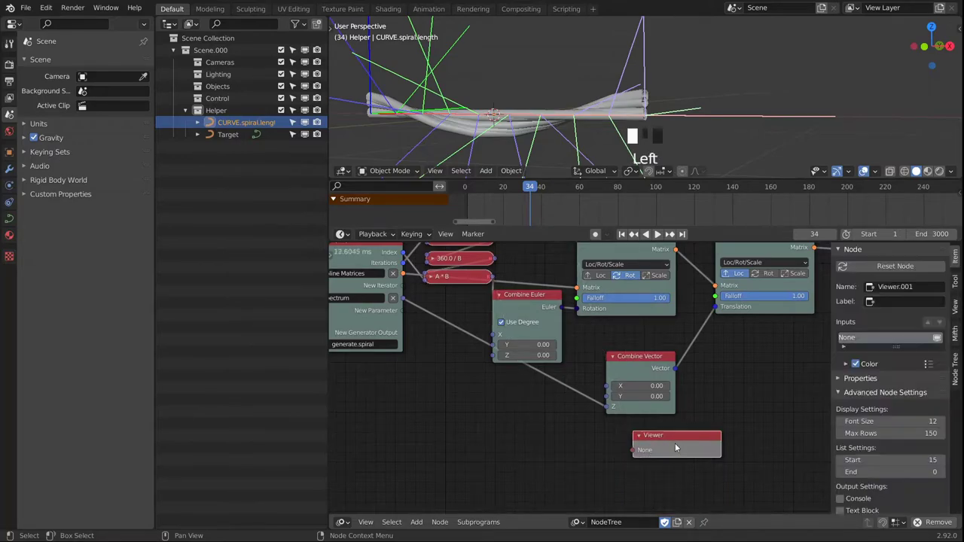
{"action": "left_click", "coordinate": [675, 442]}
{"action": "key", "text": "x"}
{"action": "middle_click_drag", "start_coordinate": [545, 387], "coordinate": [550, 421]}
{"action": "scroll", "coordinate": [514, 334], "scroll_direction": "down", "scroll_amount": 1}
Collapse Combine Euler and move it left, placing Combine Vector lower in the tree.
{"action": "left_click", "coordinate": [508, 342]}
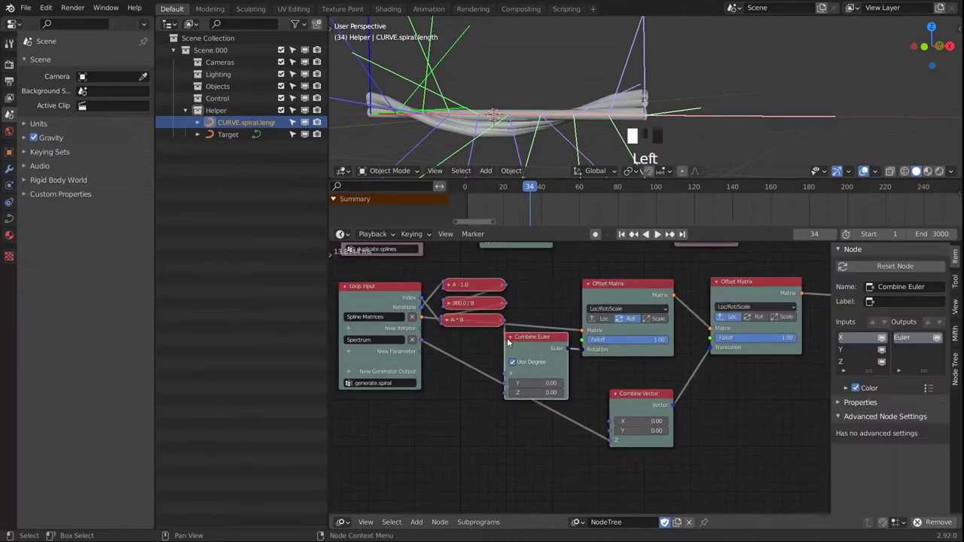
{"action": "left_click", "coordinate": [510, 338]}
{"action": "left_click_drag", "start_coordinate": [538, 343], "coordinate": [476, 342]}
{"action": "middle_click_drag", "start_coordinate": [588, 392], "coordinate": [583, 383]}
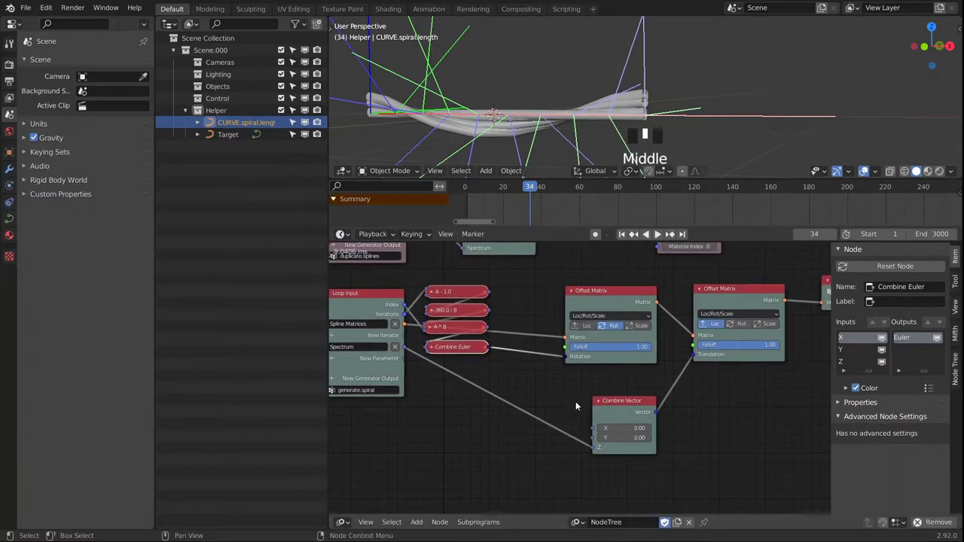
{"action": "left_click_drag", "start_coordinate": [614, 400], "coordinate": [626, 440]}
{"action": "middle_click_drag", "start_coordinate": [553, 403], "coordinate": [524, 427]}
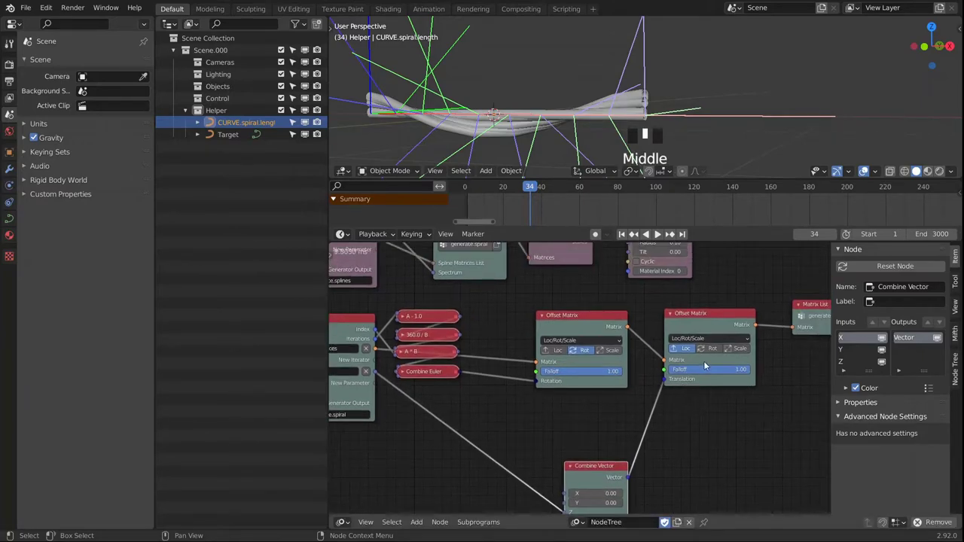
Test the second Offset Matrix falloff at 0.69, 1.00, then 0.00.
{"action": "left_click_drag", "start_coordinate": [703, 361], "coordinate": [723, 361]}
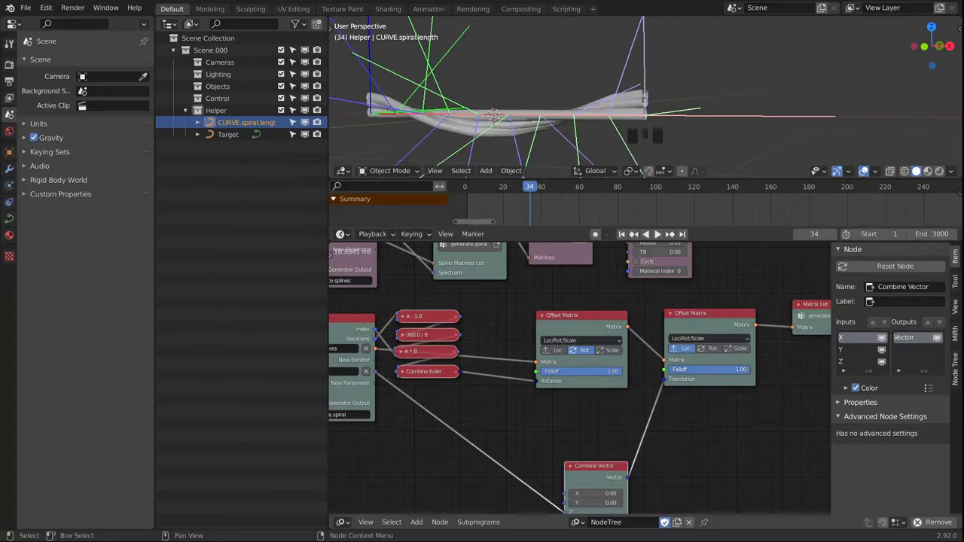
{"action": "middle_click_drag", "start_coordinate": [611, 68], "coordinate": [656, 108], "text": "alt"}
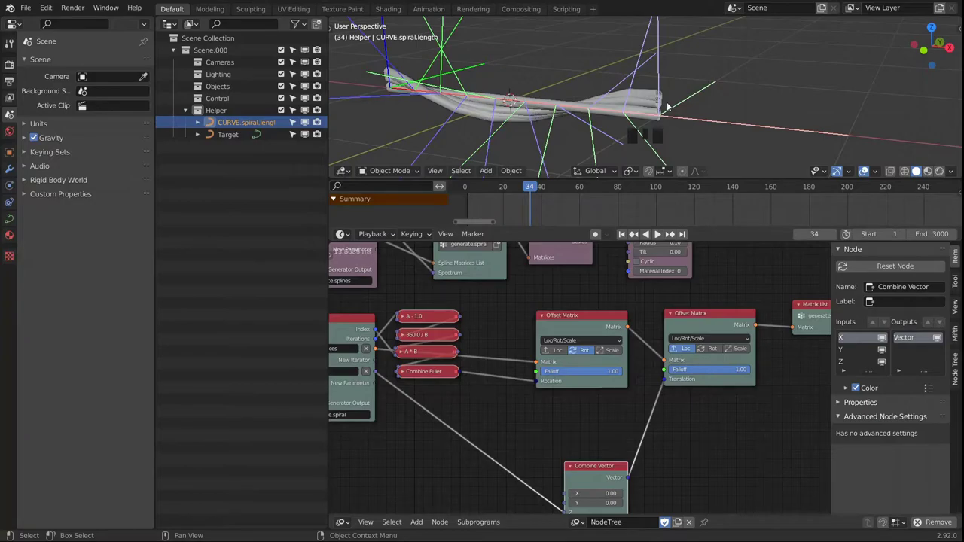
{"action": "middle_click_drag", "start_coordinate": [625, 111], "coordinate": [647, 91]}
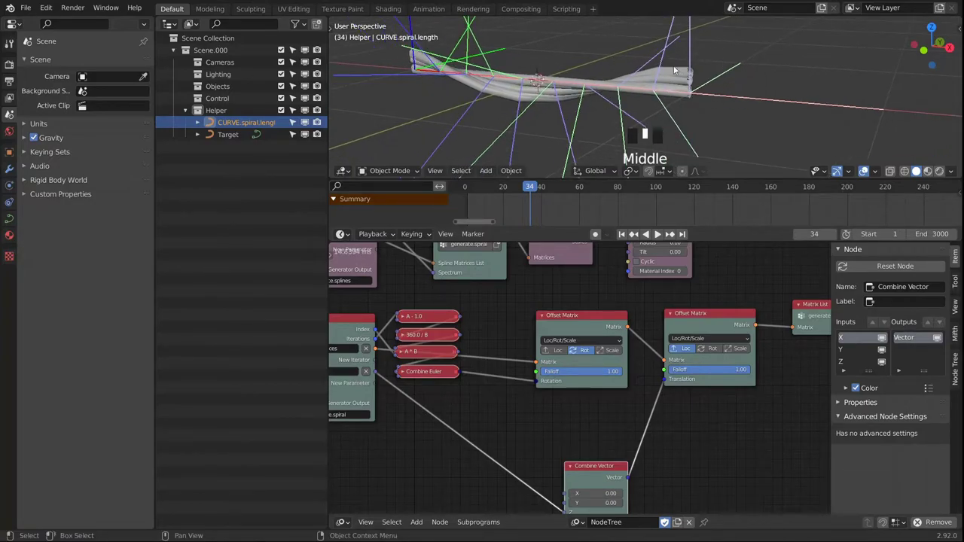
{"action": "left_click_drag", "start_coordinate": [720, 372], "coordinate": [770, 367]}
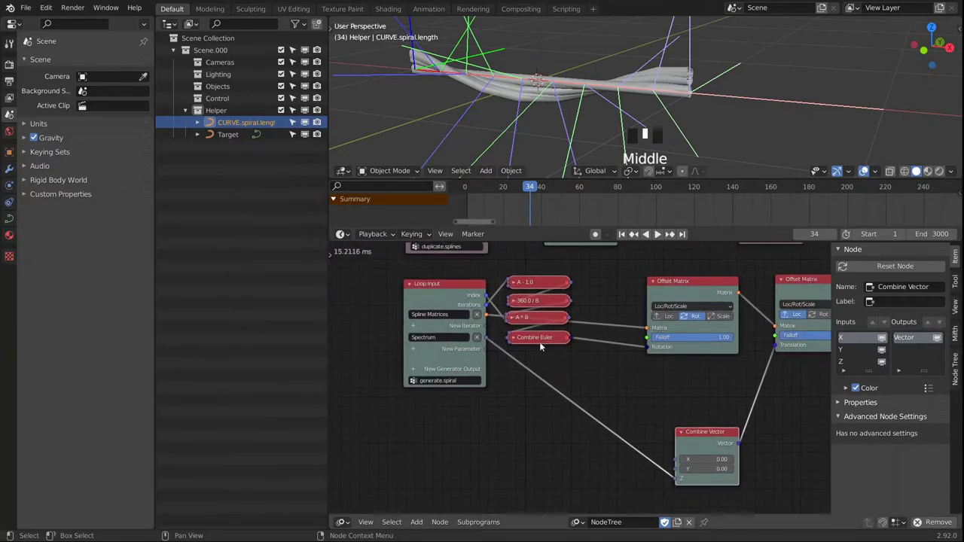
Duplicate the 360.0 / B and A * B math nodes together.
{"action": "middle_click_drag", "start_coordinate": [533, 441], "coordinate": [539, 391]}
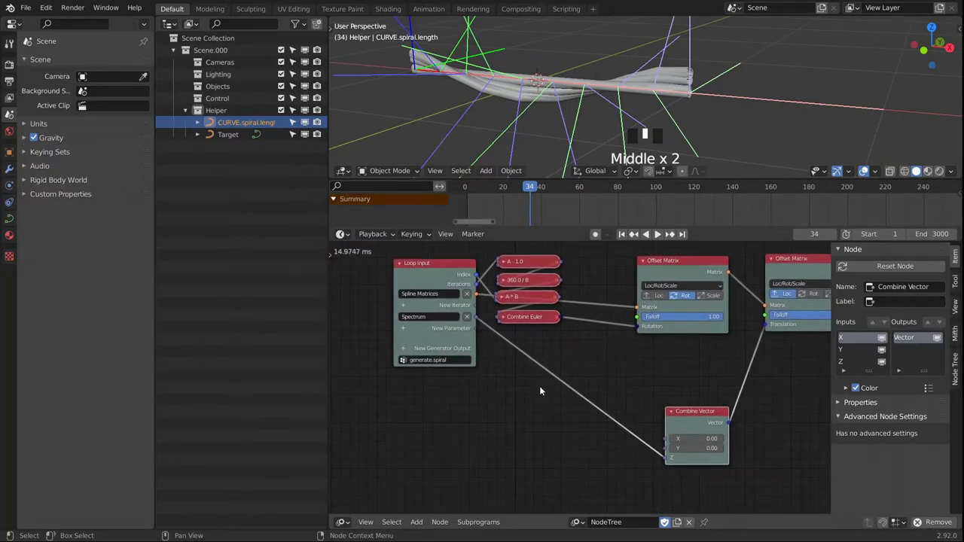
{"action": "left_click", "coordinate": [538, 284]}
{"action": "left_click", "coordinate": [535, 294], "text": "shift"}
{"action": "key", "text": "shift+d"}
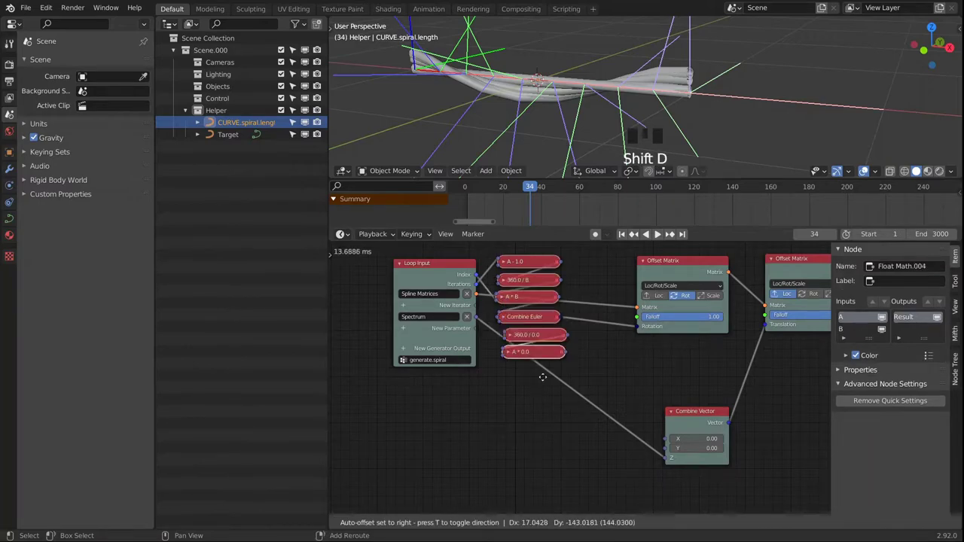
Place the copied math pair below the originals and link the loop Index into the multiply copy.
{"action": "left_click", "coordinate": [534, 432]}
{"action": "left_click_drag", "start_coordinate": [475, 284], "coordinate": [494, 412]}
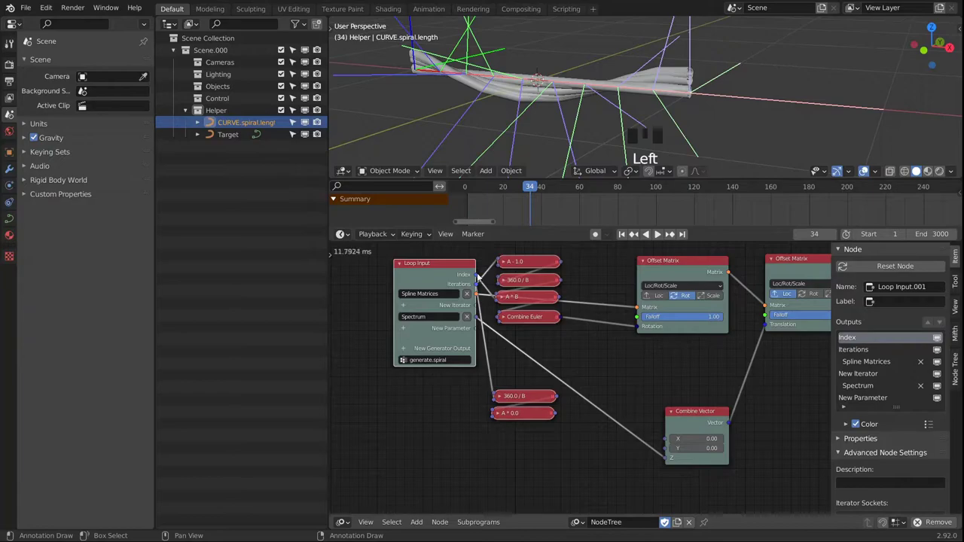
{"action": "left_click_drag", "start_coordinate": [474, 279], "coordinate": [493, 414]}
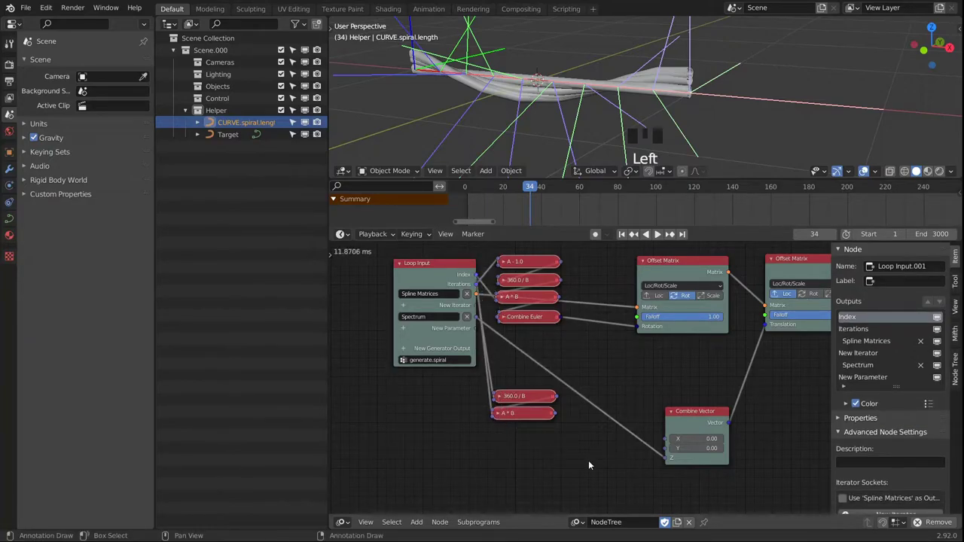
{"action": "middle_click_drag", "start_coordinate": [581, 422], "coordinate": [525, 439]}
Add a new Float List generator output fed by the copied A * B result.
{"action": "left_click", "coordinate": [411, 324]}
{"action": "type", "text": "float"}
{"action": "key", "text": "Return"}
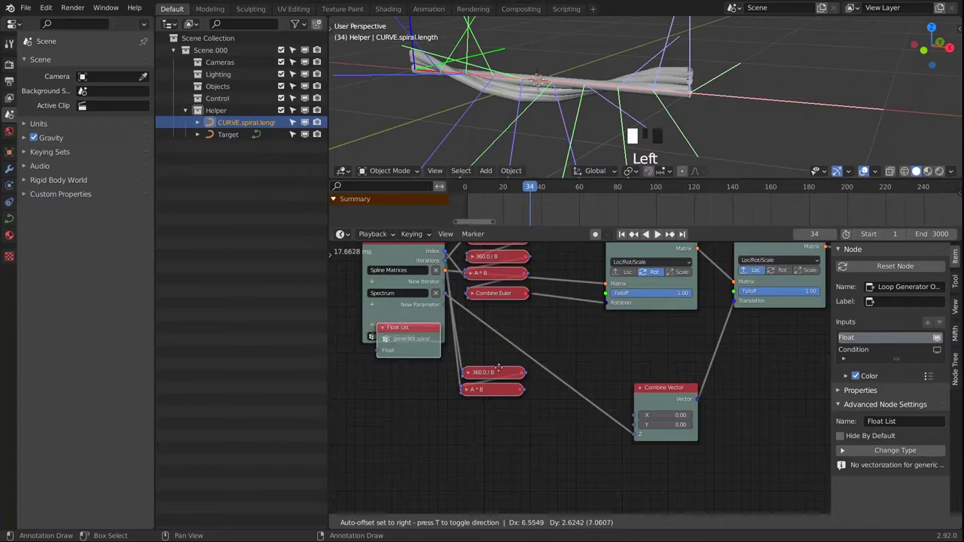
{"action": "left_click", "coordinate": [630, 464]}
{"action": "left_click_drag", "start_coordinate": [524, 390], "coordinate": [559, 471]}
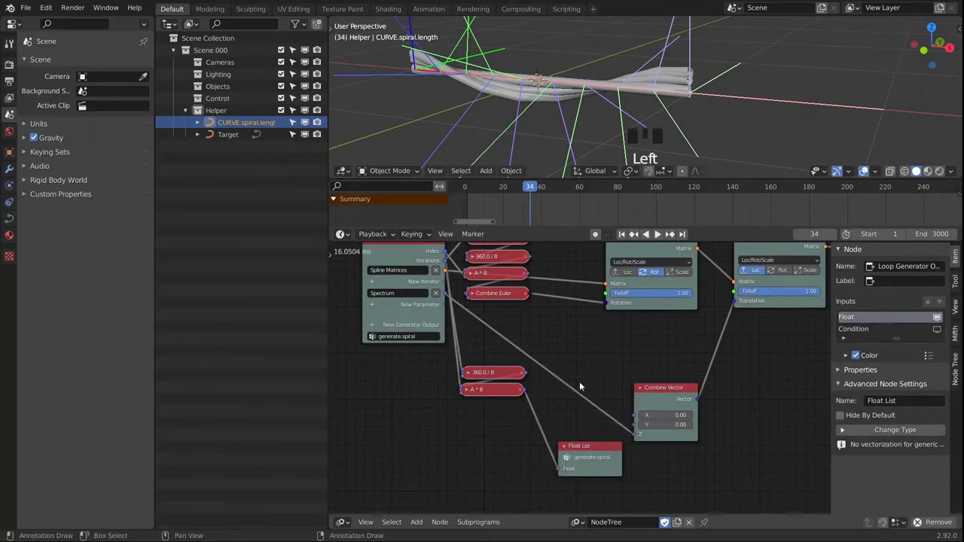
Attach a Viewer to Invoke Subprogram showing the new Float List output.
{"action": "scroll", "coordinate": [583, 398], "scroll_direction": "down", "scroll_amount": 4}
{"action": "middle_click_drag", "start_coordinate": [655, 257], "coordinate": [643, 351]}
{"action": "left_click", "coordinate": [547, 311]}
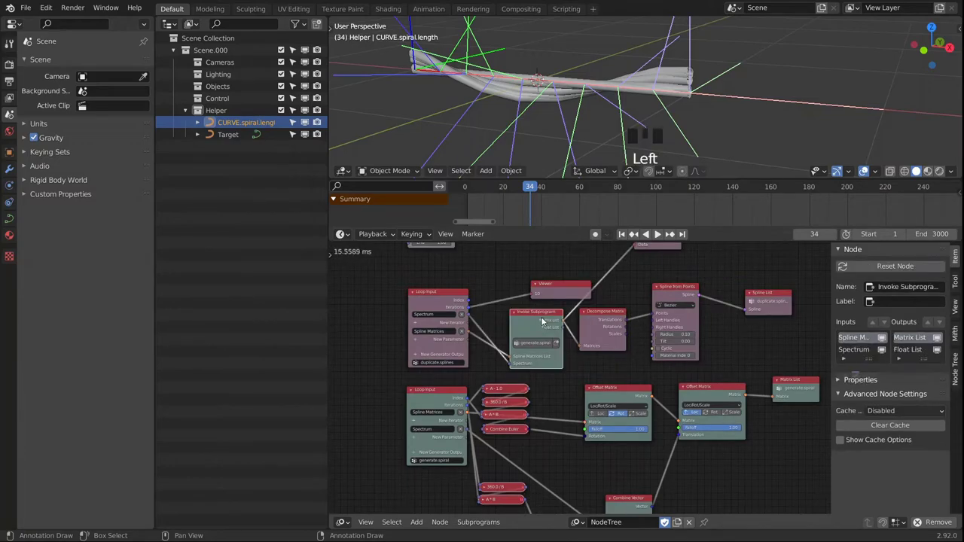
{"action": "key", "text": "w"}
{"action": "left_click", "coordinate": [529, 370]}
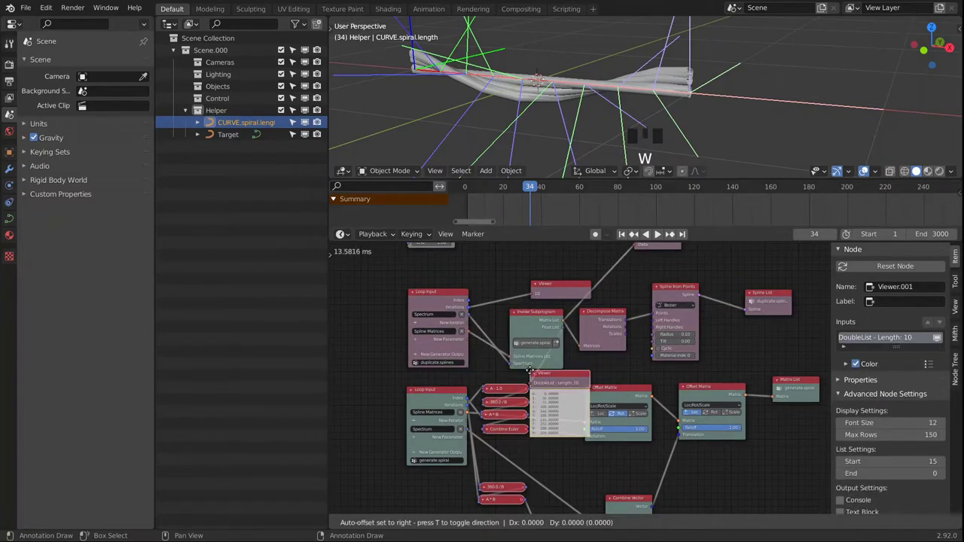
{"action": "left_click", "coordinate": [704, 480]}
Place the Viewer beside Combine Vector and read its angles, 0 to 324 in 36s.
{"action": "middle_click_drag", "start_coordinate": [704, 481], "coordinate": [705, 324]}
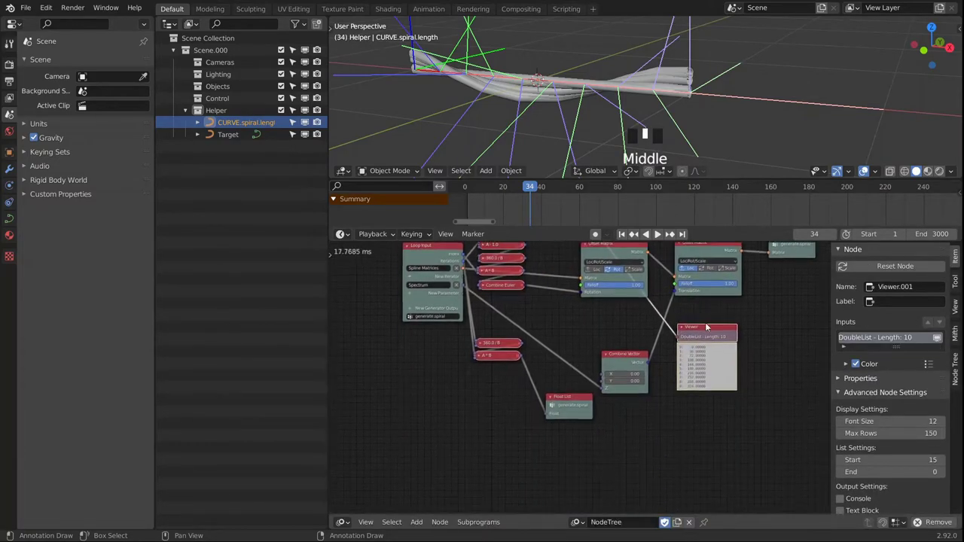
{"action": "left_click_drag", "start_coordinate": [705, 332], "coordinate": [650, 407]}
{"action": "scroll", "coordinate": [657, 339], "scroll_direction": "up", "scroll_amount": 3}
{"action": "middle_click_drag", "start_coordinate": [660, 336], "coordinate": [714, 327]}
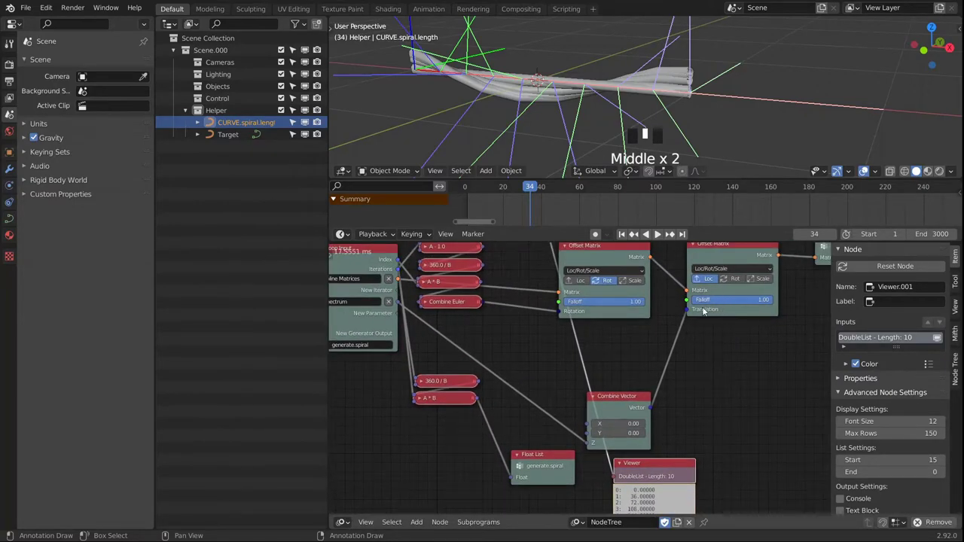
{"action": "middle_click_drag", "start_coordinate": [701, 392], "coordinate": [701, 370]}
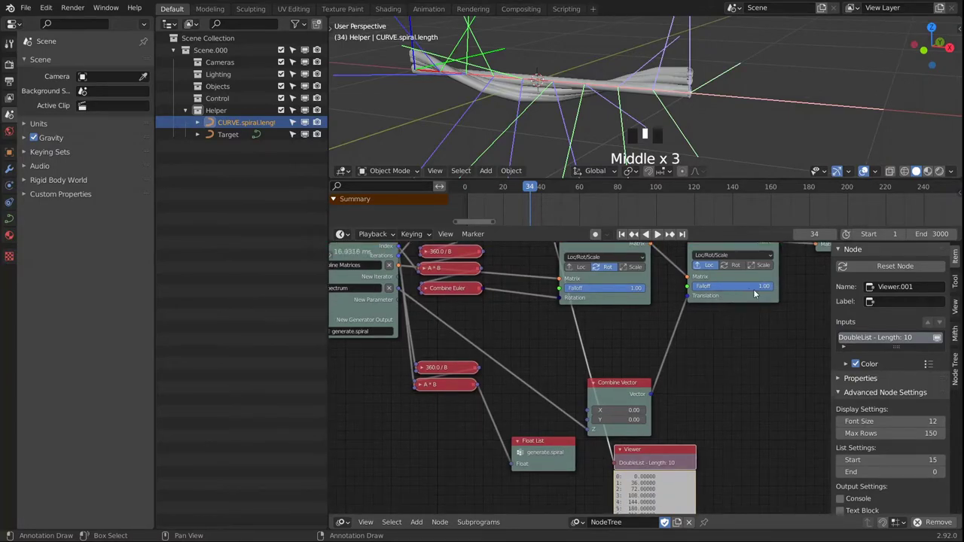
{"action": "middle_click_drag", "start_coordinate": [671, 411], "coordinate": [701, 357]}
{"action": "scroll", "coordinate": [678, 427], "scroll_direction": "up", "scroll_amount": 1}
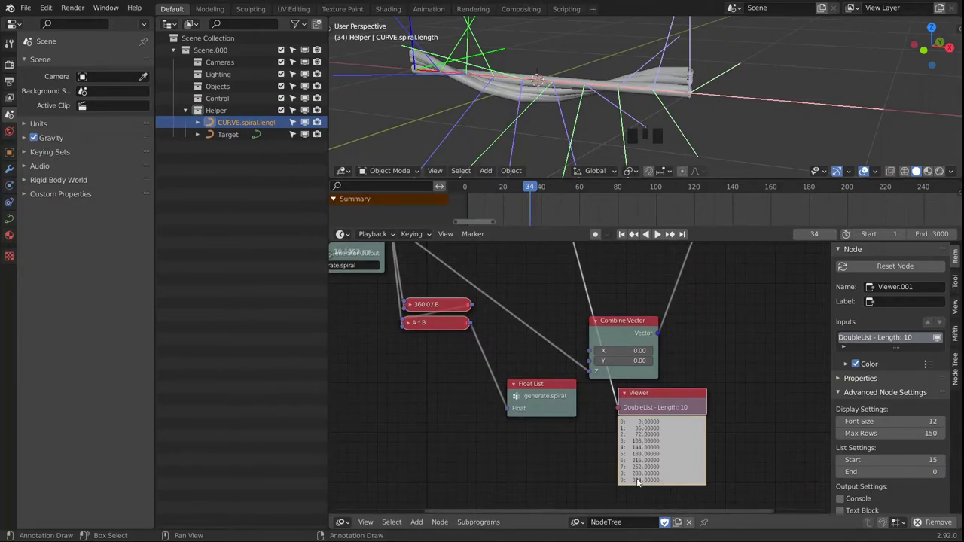
{"action": "middle_click_drag", "start_coordinate": [525, 460], "coordinate": [562, 430]}
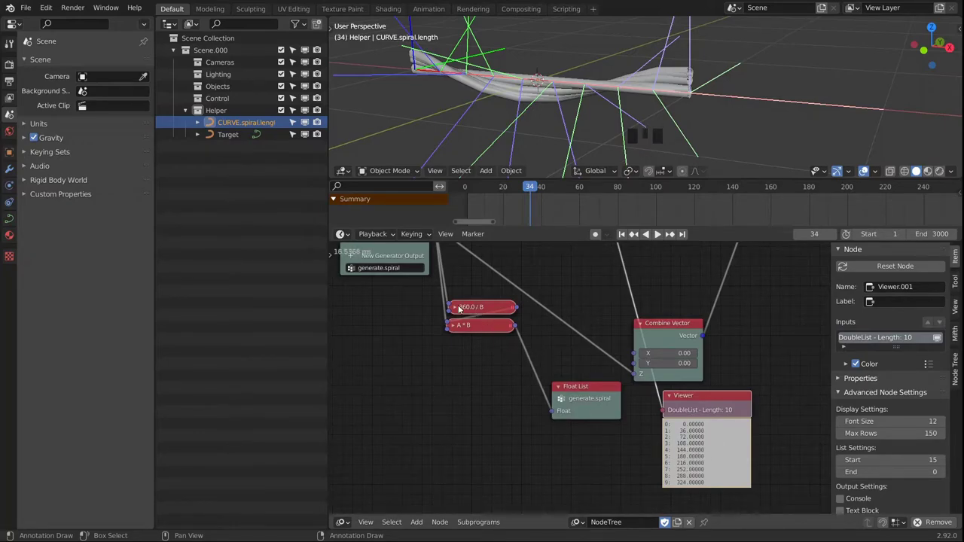
{"action": "middle_click_drag", "start_coordinate": [488, 374], "coordinate": [489, 350]}
{"action": "key", "text": "shift+a"}
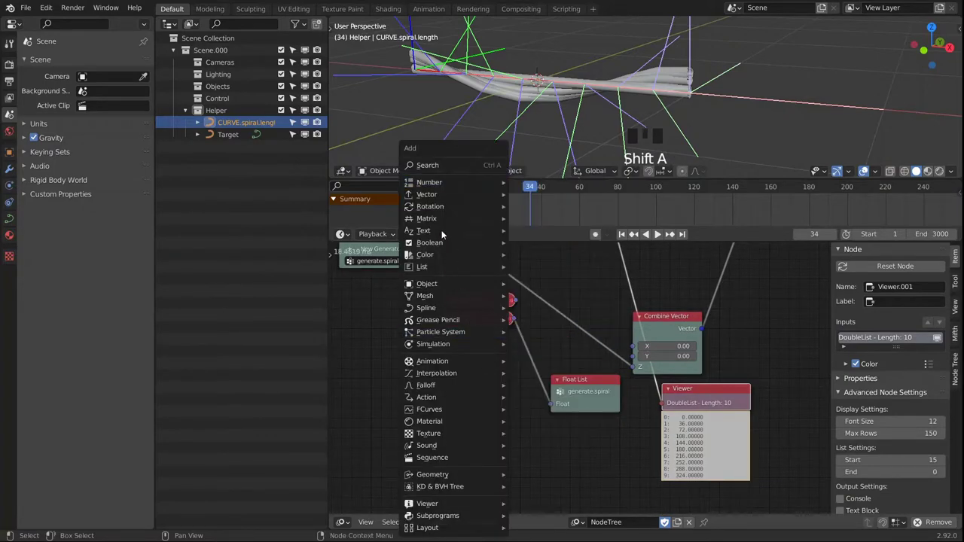
Add a Math node set to Sin under the A * B node and wire A * B's result into its input.
{"action": "mouse_move", "coordinate": [467, 182]}
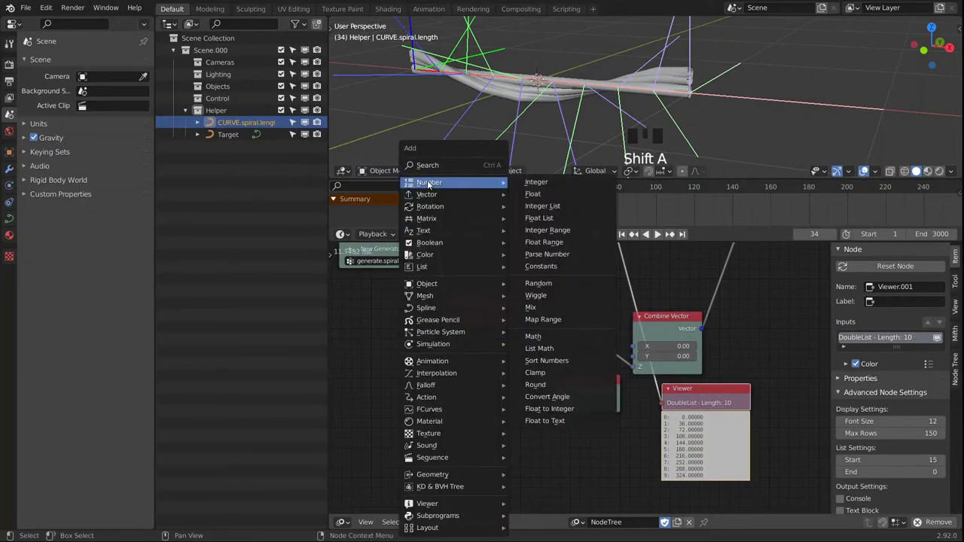
{"action": "left_click", "coordinate": [533, 336]}
{"action": "left_click", "coordinate": [451, 386]}
{"action": "left_click", "coordinate": [449, 389]}
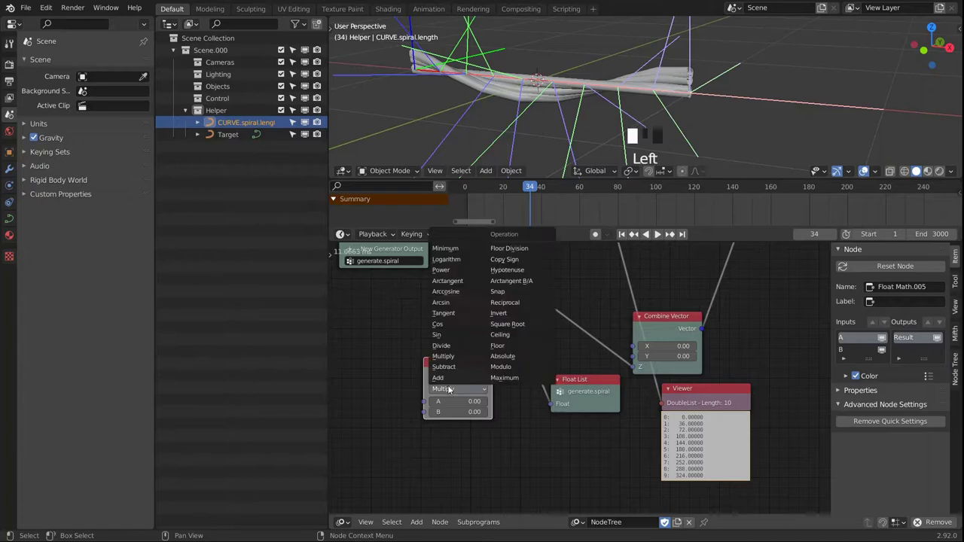
{"action": "left_click", "coordinate": [438, 334]}
{"action": "left_click_drag", "start_coordinate": [459, 364], "coordinate": [488, 369]}
{"action": "left_click_drag", "start_coordinate": [513, 318], "coordinate": [449, 405]}
{"action": "left_click_drag", "start_coordinate": [489, 371], "coordinate": [484, 344]}
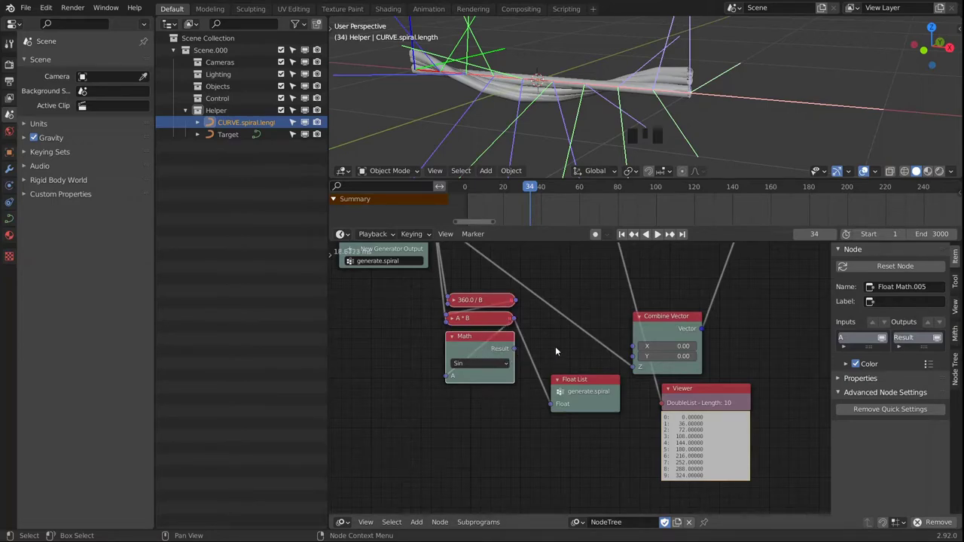
Link the sine Result to the Float List's Float input and move the Divide node higher.
{"action": "left_click_drag", "start_coordinate": [514, 349], "coordinate": [552, 406]}
{"action": "left_click_drag", "start_coordinate": [488, 317], "coordinate": [489, 265]}
{"action": "middle_click_drag", "start_coordinate": [590, 354], "coordinate": [592, 356]}
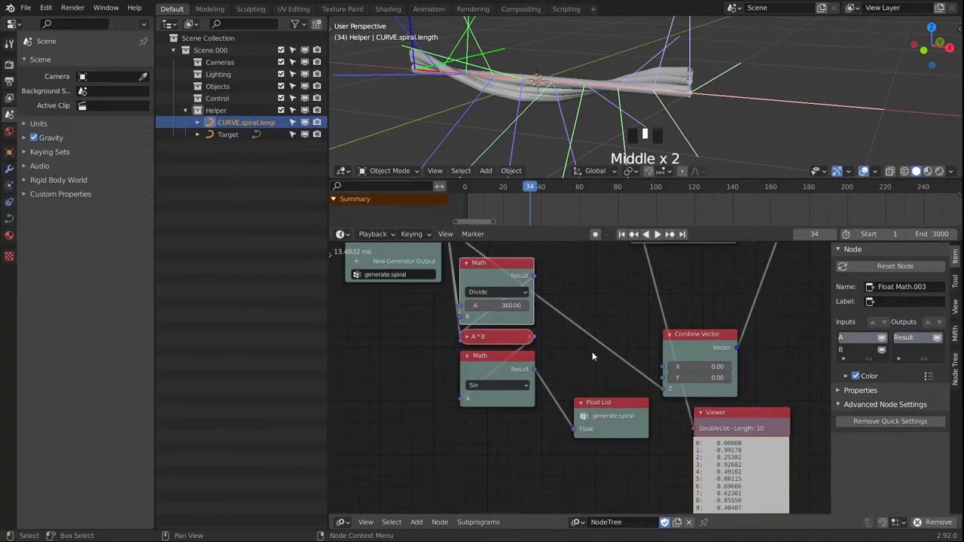
Change the Divide node's 360 to 3.14, collapse it and place it above A * B.
{"action": "left_click", "coordinate": [499, 305]}
{"action": "type", "text": "3.14"}
{"action": "key", "text": "Return"}
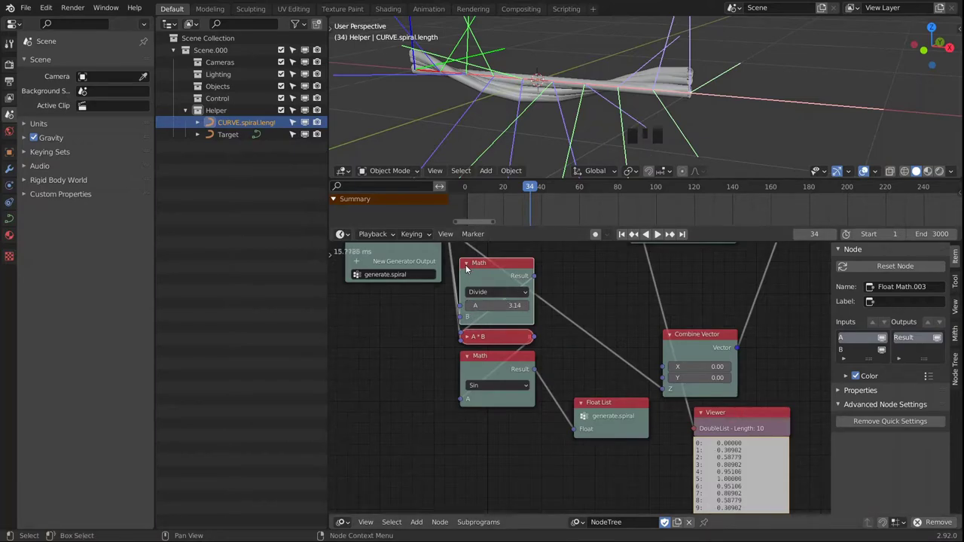
{"action": "left_click", "coordinate": [466, 263]}
{"action": "middle_click_drag", "start_coordinate": [589, 377], "coordinate": [589, 415]}
{"action": "left_click_drag", "start_coordinate": [510, 306], "coordinate": [600, 430]}
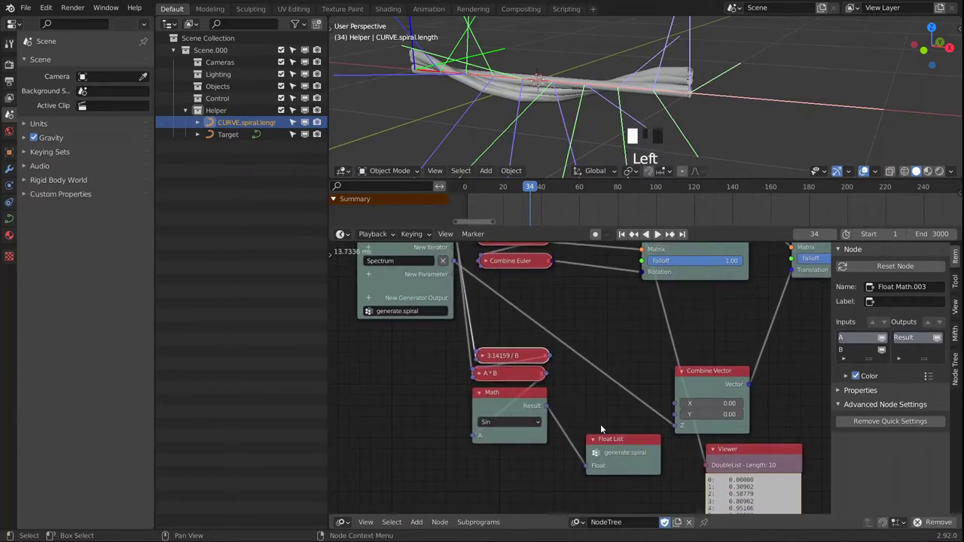
{"action": "middle_click_drag", "start_coordinate": [600, 429], "coordinate": [571, 348]}
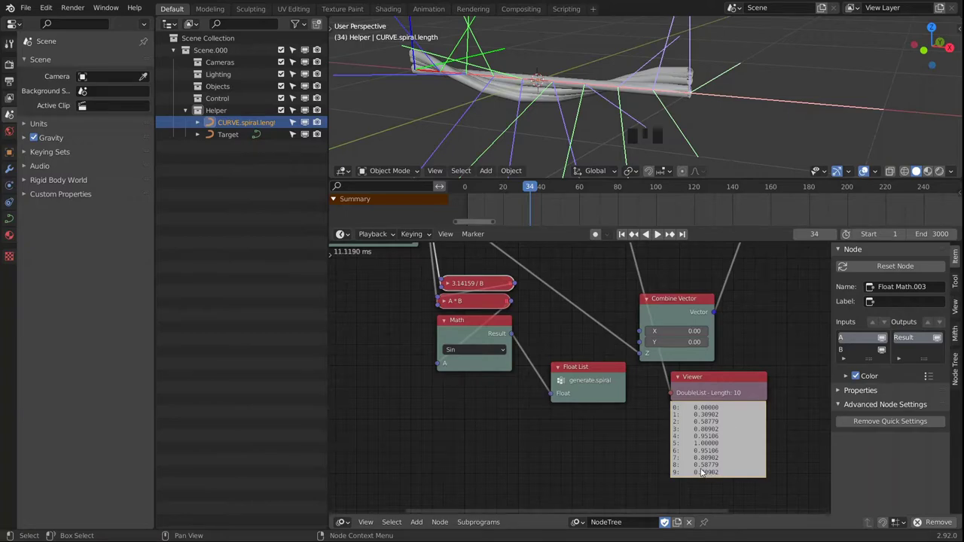
{"action": "middle_click_drag", "start_coordinate": [514, 348], "coordinate": [528, 401]}
Duplicate the A - 1.0 node and feed Loop Input's Iterations into the copy.
{"action": "scroll", "coordinate": [481, 304], "scroll_direction": "down", "scroll_amount": 1}
{"action": "middle_click_drag", "start_coordinate": [482, 303], "coordinate": [507, 314]}
{"action": "left_click", "coordinate": [513, 283]}
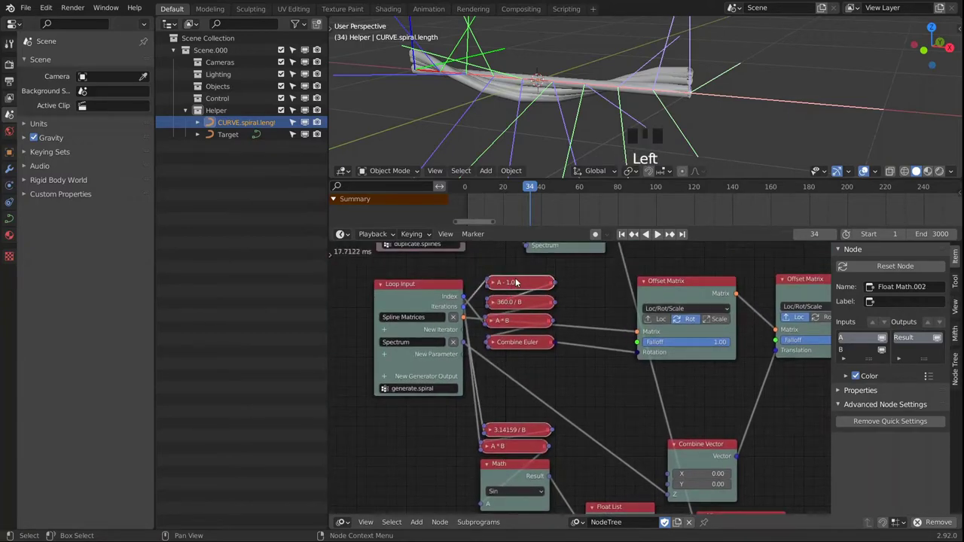
{"action": "key", "text": "shift+d"}
{"action": "left_click", "coordinate": [433, 449]}
{"action": "middle_click_drag", "start_coordinate": [445, 453], "coordinate": [510, 384]}
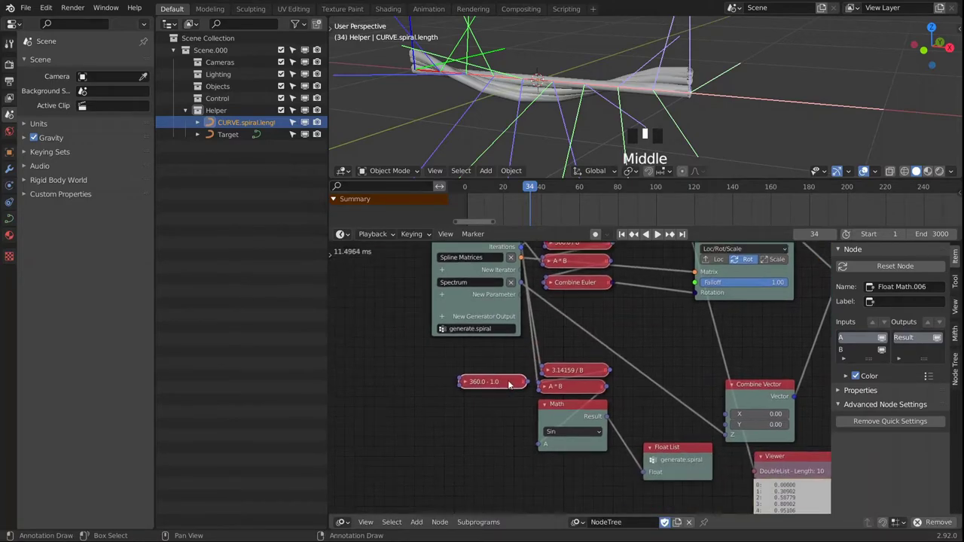
{"action": "middle_click_drag", "start_coordinate": [497, 349], "coordinate": [489, 379]}
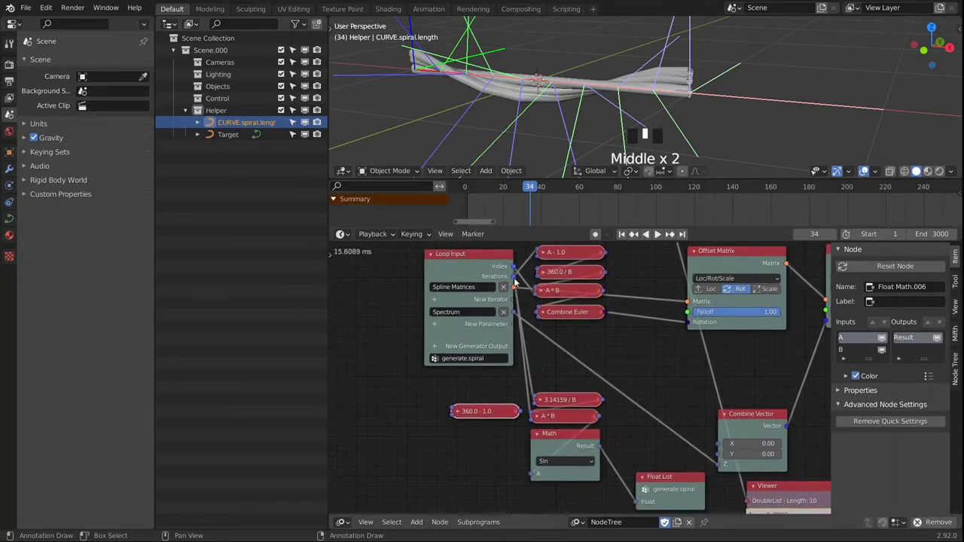
{"action": "left_click_drag", "start_coordinate": [514, 278], "coordinate": [454, 411]}
Route the iterations-minus-one result into A * B and reposition the subtract node.
{"action": "middle_click_drag", "start_coordinate": [541, 427], "coordinate": [527, 400]}
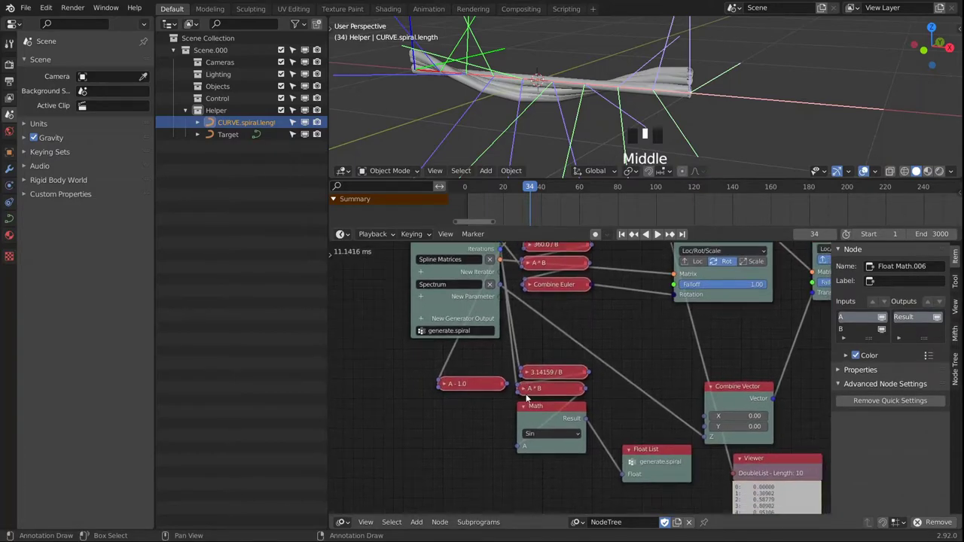
{"action": "scroll", "coordinate": [518, 377], "scroll_direction": "up", "scroll_amount": 2}
{"action": "left_click_drag", "start_coordinate": [504, 383], "coordinate": [520, 387]}
{"action": "middle_click_drag", "start_coordinate": [554, 422], "coordinate": [547, 408]}
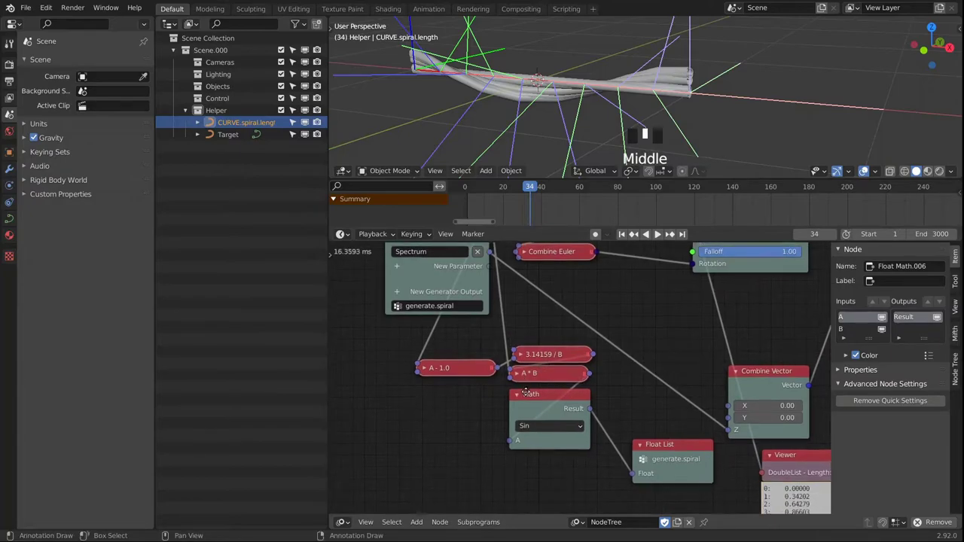
{"action": "middle_click_drag", "start_coordinate": [684, 450], "coordinate": [579, 368]}
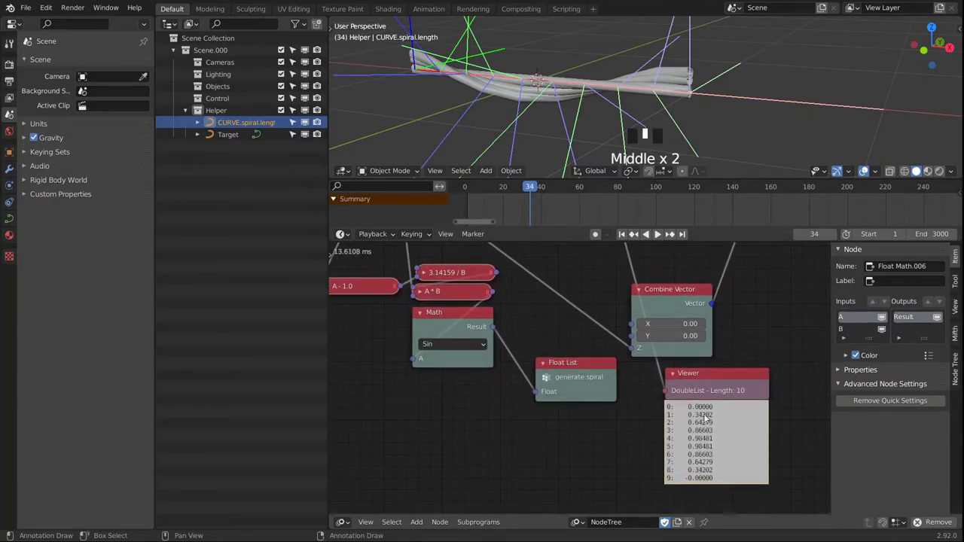
{"action": "middle_click_drag", "start_coordinate": [405, 303], "coordinate": [461, 366]}
{"action": "left_click_drag", "start_coordinate": [435, 348], "coordinate": [511, 365]}
Move the sine Math node below A * B and collapse it to 'sin A'.
{"action": "left_click_drag", "start_coordinate": [497, 376], "coordinate": [497, 389]}
{"action": "left_click", "coordinate": [485, 390]}
{"action": "left_click", "coordinate": [496, 375]}
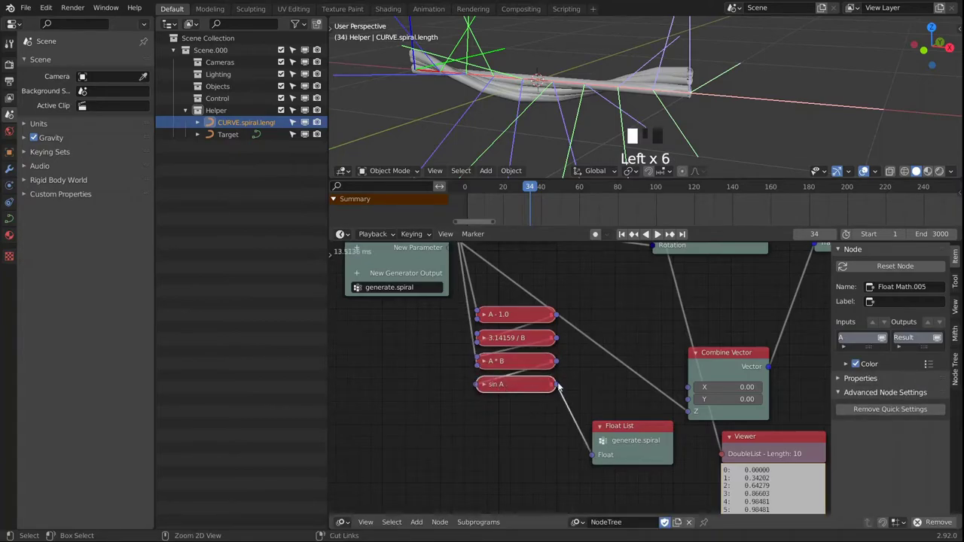
{"action": "middle_click_drag", "start_coordinate": [496, 375], "coordinate": [529, 347]}
{"action": "scroll", "coordinate": [576, 377], "scroll_direction": "down", "scroll_amount": 2}
{"action": "middle_click_drag", "start_coordinate": [575, 372], "coordinate": [550, 373]}
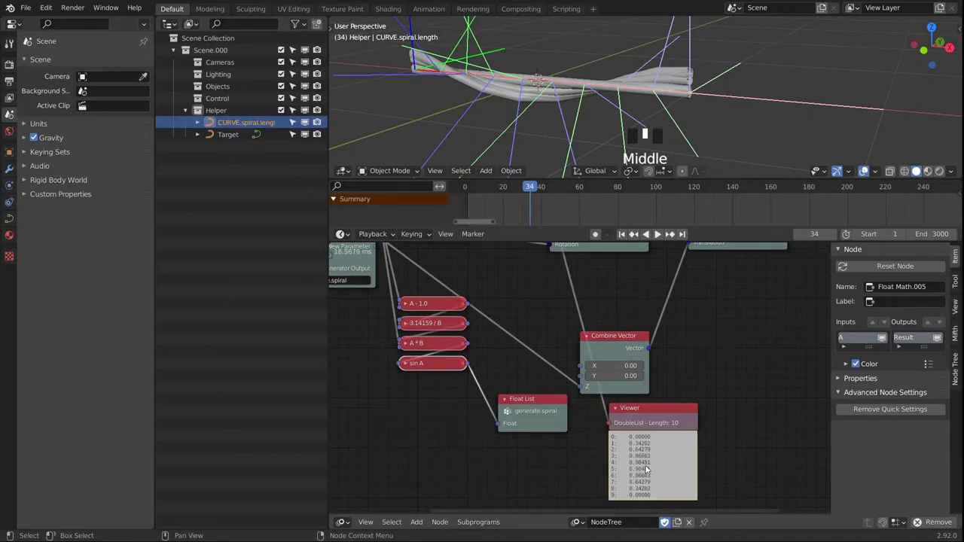
{"action": "middle_click_drag", "start_coordinate": [573, 408], "coordinate": [540, 392]}
{"action": "scroll", "coordinate": [456, 349], "scroll_direction": "up", "scroll_amount": 2}
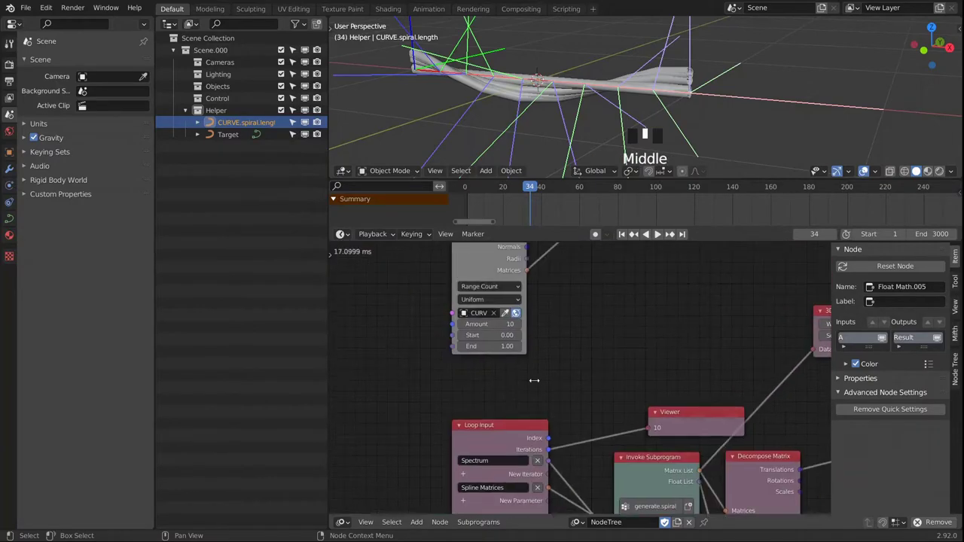
Raise the spline Amount from 10 to 11.
{"action": "left_click", "coordinate": [518, 324]}
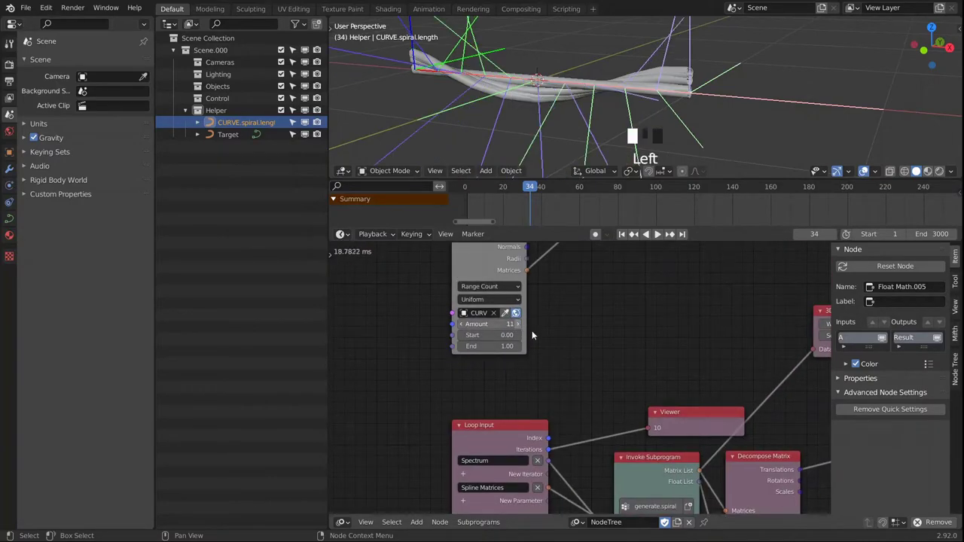
{"action": "scroll", "coordinate": [602, 406], "scroll_direction": "down", "scroll_amount": 2}
{"action": "middle_click_drag", "start_coordinate": [602, 407], "coordinate": [572, 323]}
{"action": "middle_click_drag", "start_coordinate": [719, 512], "coordinate": [639, 403]}
{"action": "scroll", "coordinate": [636, 415], "scroll_direction": "up", "scroll_amount": 4}
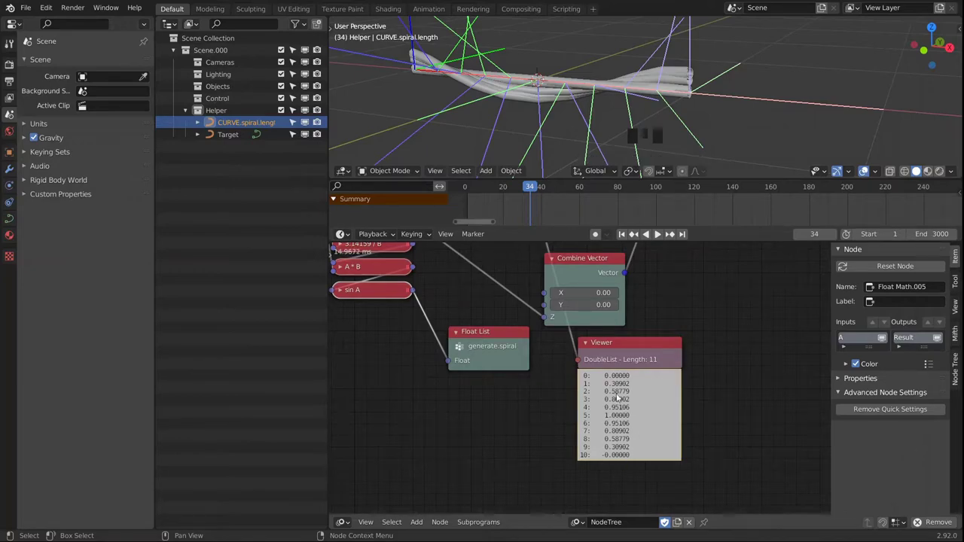
Delete the Viewer and Float List nodes used for checking.
{"action": "scroll", "coordinate": [620, 405], "scroll_direction": "down", "scroll_amount": 3}
{"action": "left_click", "coordinate": [618, 365]}
{"action": "middle_click_drag", "start_coordinate": [618, 365], "coordinate": [626, 400]}
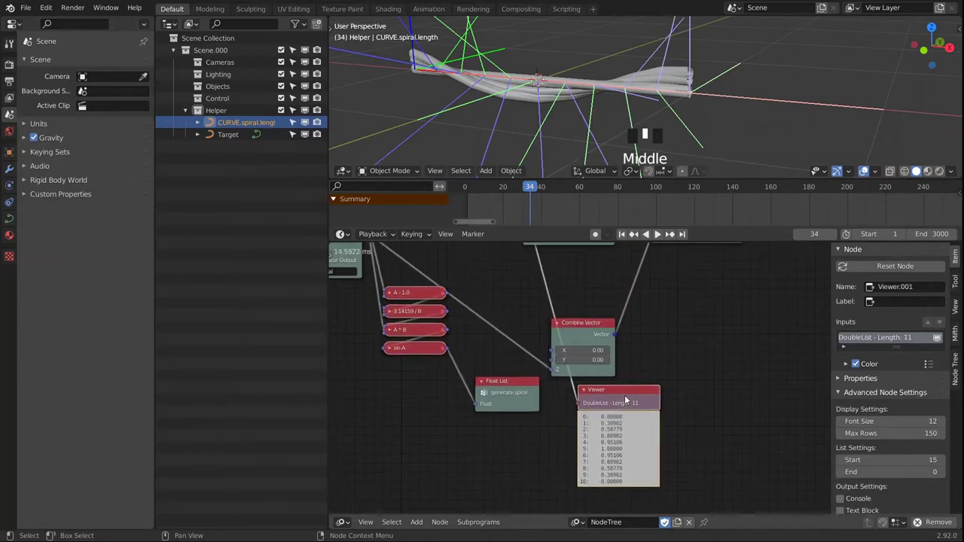
{"action": "key", "text": "x"}
{"action": "left_click", "coordinate": [526, 390]}
{"action": "key", "text": "x"}
{"action": "middle_click_drag", "start_coordinate": [505, 315], "coordinate": [553, 409]}
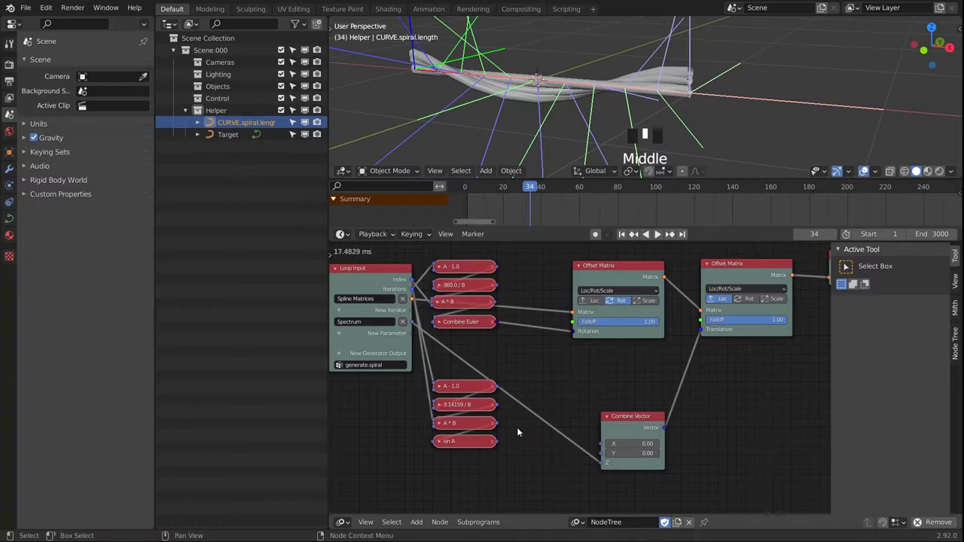
{"action": "left_click_drag", "start_coordinate": [496, 443], "coordinate": [670, 351]}
Add a Constant Falloff node and link it to the second Offset Matrix's Falloff input.
{"action": "key", "text": "shift+a"}
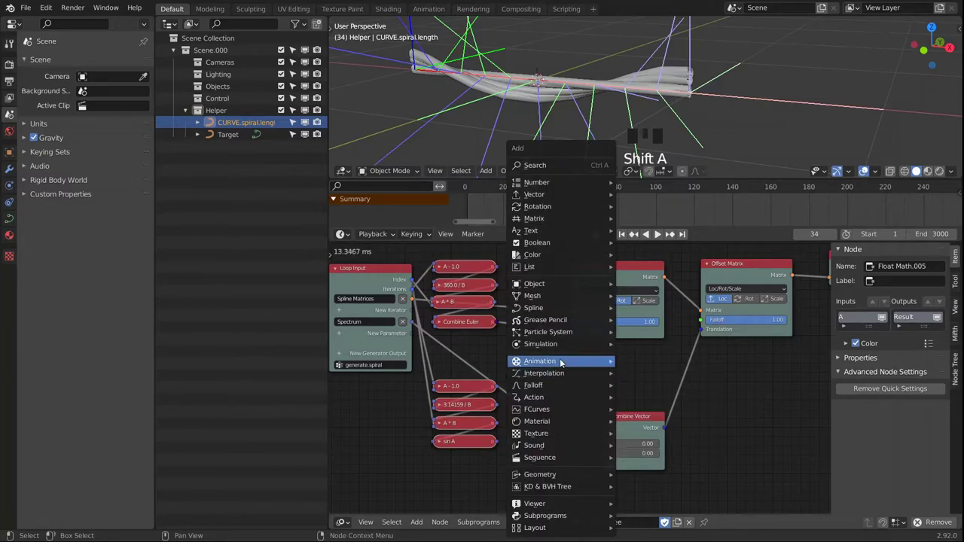
{"action": "mouse_move", "coordinate": [545, 384]}
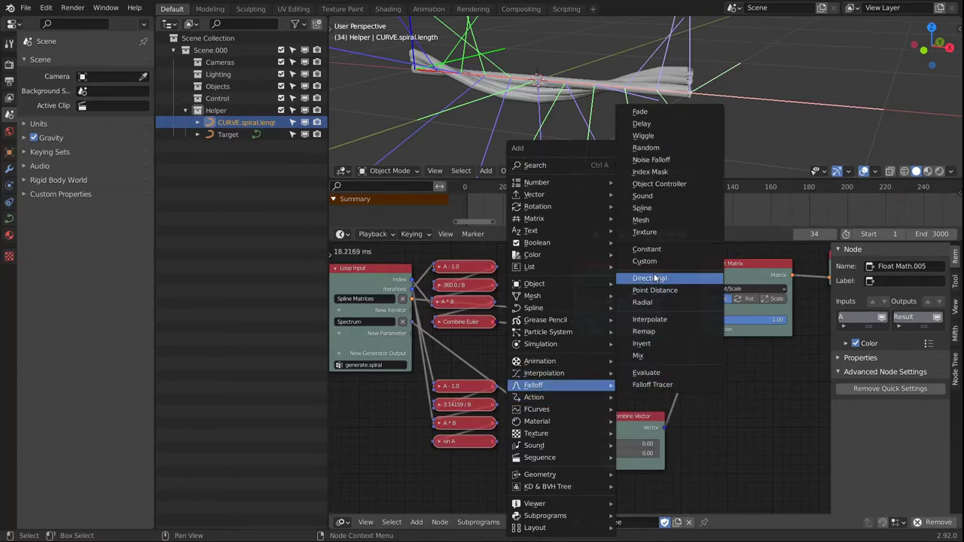
{"action": "left_click", "coordinate": [646, 249]}
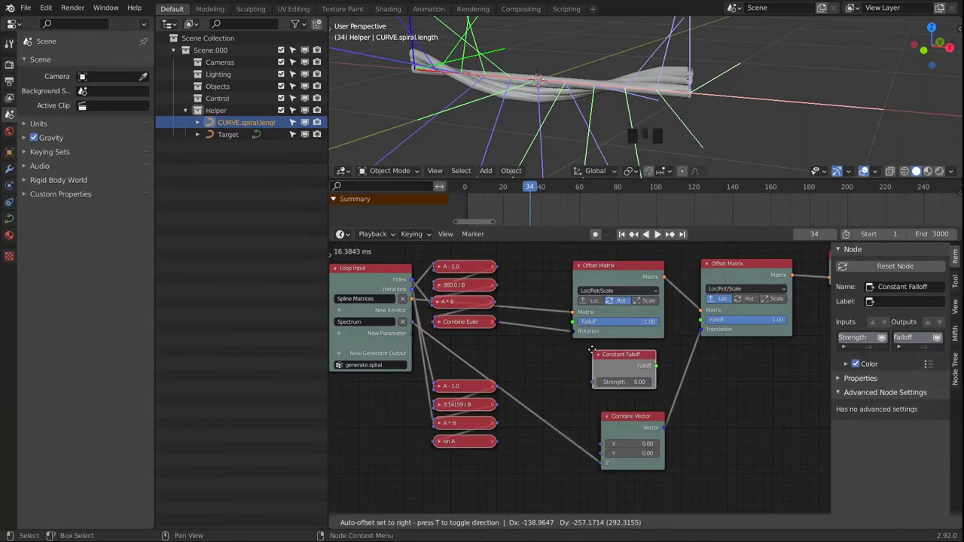
{"action": "left_click", "coordinate": [592, 351]}
{"action": "left_click_drag", "start_coordinate": [656, 366], "coordinate": [702, 321]}
Drive the Constant Falloff Strength with sin A and orbit to inspect the bent tubes.
{"action": "left_click_drag", "start_coordinate": [495, 442], "coordinate": [593, 381]}
{"action": "middle_click_drag", "start_coordinate": [722, 114], "coordinate": [325, 70], "text": "alt"}
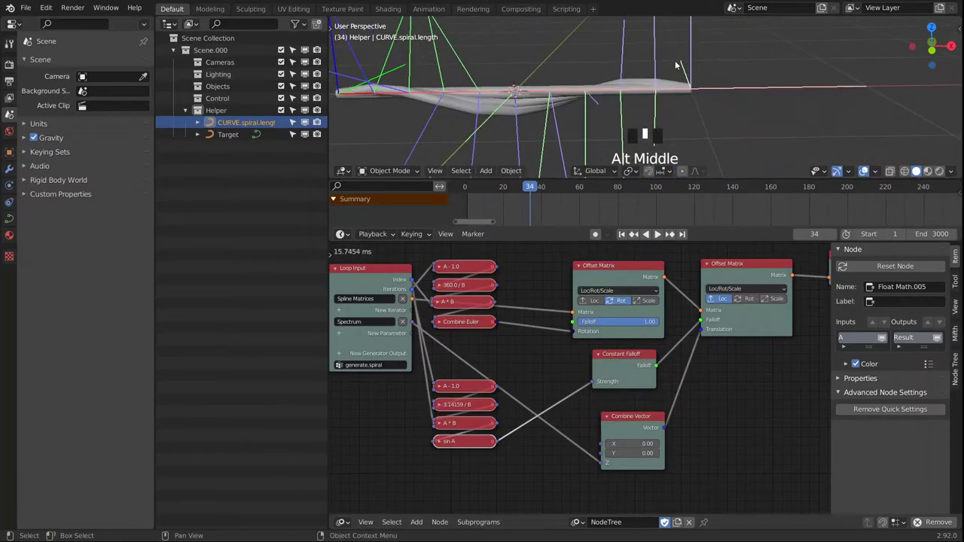
{"action": "middle_click_drag", "start_coordinate": [626, 97], "coordinate": [674, 111]}
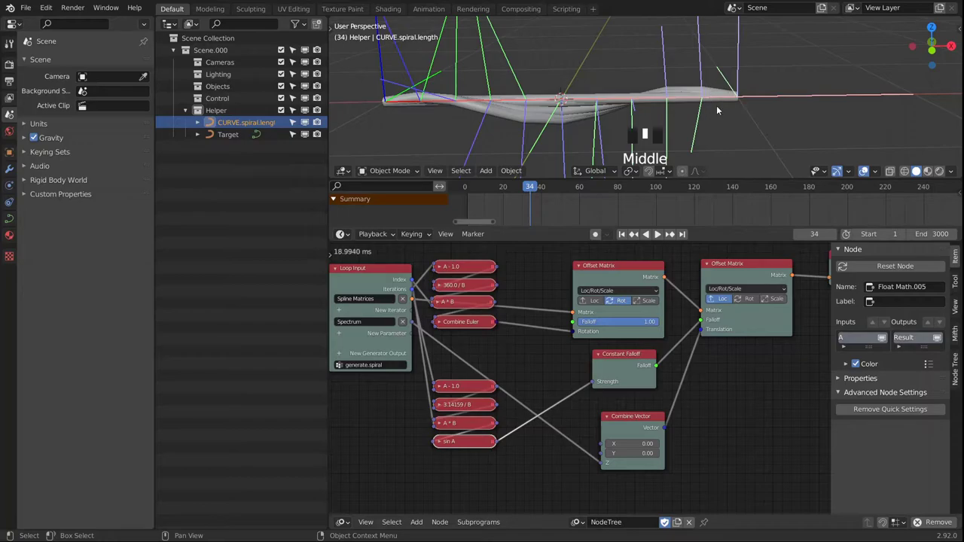
{"action": "middle_click_drag", "start_coordinate": [757, 113], "coordinate": [729, 91], "text": "alt"}
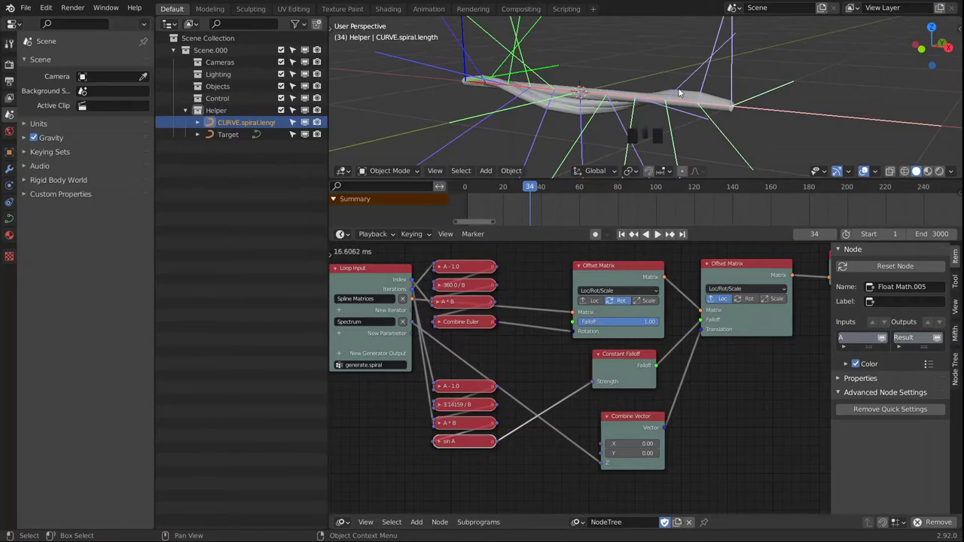
Stack the lower math nodes and realign the Combine Vector and Offset Matrix nodes.
{"action": "middle_click_drag", "start_coordinate": [540, 393], "coordinate": [477, 370]}
{"action": "key", "text": "g"}
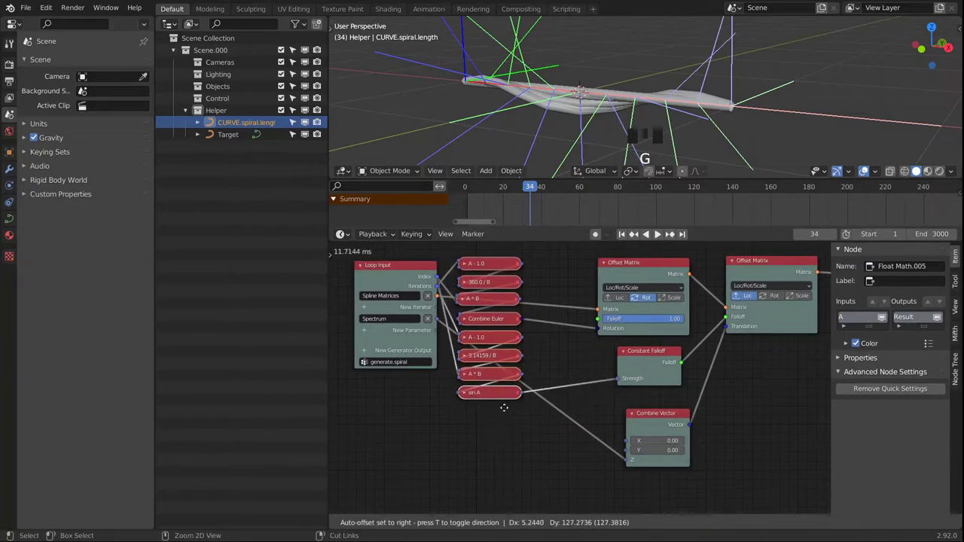
{"action": "left_click_drag", "start_coordinate": [643, 447], "coordinate": [632, 427]}
{"action": "left_click", "coordinate": [631, 426]}
{"action": "scroll", "coordinate": [775, 424], "scroll_direction": "down", "scroll_amount": 3}
{"action": "left_click_drag", "start_coordinate": [640, 316], "coordinate": [553, 292]}
{"action": "left_click", "coordinate": [615, 293]}
{"action": "left_click_drag", "start_coordinate": [615, 293], "coordinate": [604, 293]}
Reposition the Invoke Subprogram node up and to the left.
{"action": "middle_click_drag", "start_coordinate": [672, 297], "coordinate": [663, 392]}
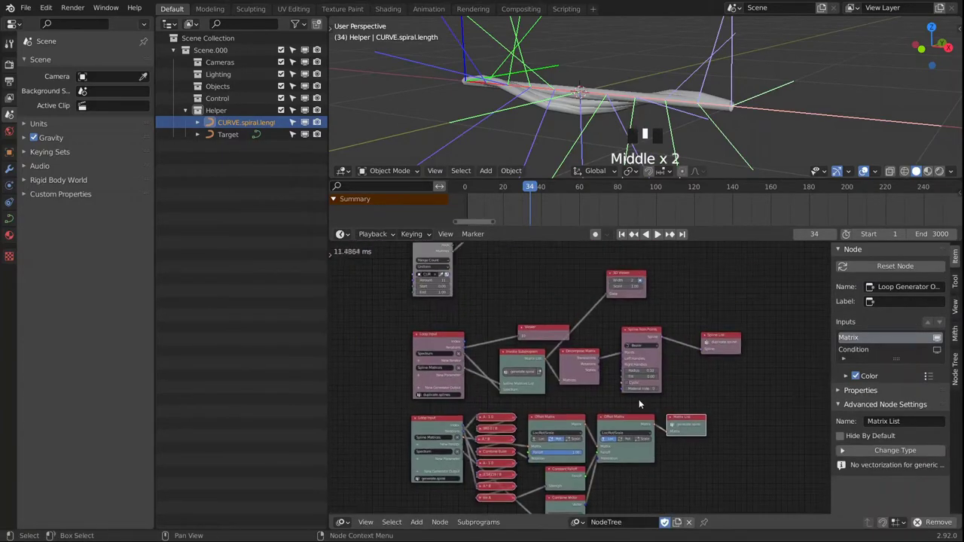
{"action": "left_click", "coordinate": [536, 351]}
{"action": "scroll", "coordinate": [536, 350], "scroll_direction": "up", "scroll_amount": 2}
{"action": "left_click_drag", "start_coordinate": [536, 350], "coordinate": [493, 335]}
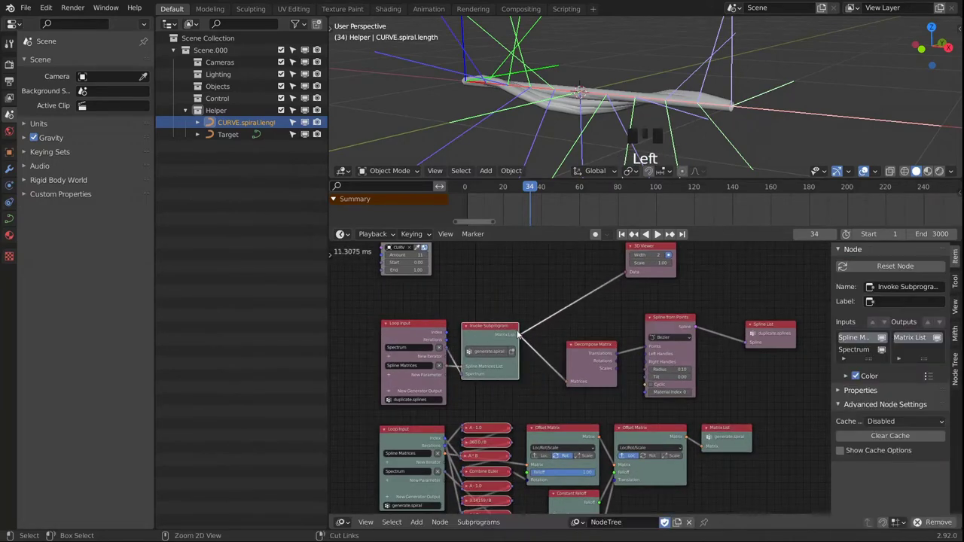
{"action": "scroll", "coordinate": [528, 361], "scroll_direction": "up", "scroll_amount": 2}
{"action": "middle_click_drag", "start_coordinate": [542, 370], "coordinate": [550, 378]}
{"action": "middle_click_drag", "start_coordinate": [711, 374], "coordinate": [562, 351]}
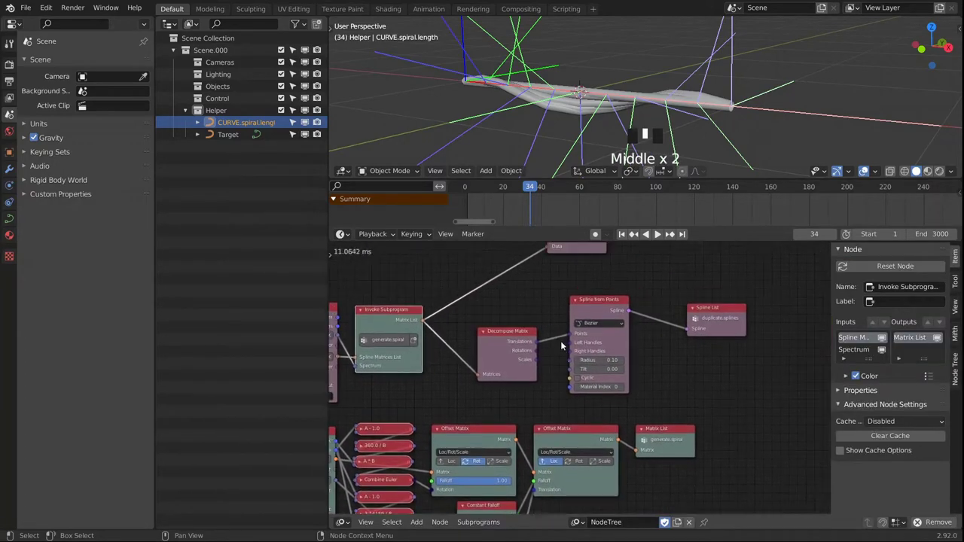
Move Decompose Matrix, Spline from Points and Spline List into an aligned row.
{"action": "left_click_drag", "start_coordinate": [515, 290], "coordinate": [722, 397]}
{"action": "left_click_drag", "start_coordinate": [500, 343], "coordinate": [549, 322]}
{"action": "left_click", "coordinate": [648, 287]}
{"action": "left_click_drag", "start_coordinate": [648, 283], "coordinate": [647, 316]}
{"action": "left_click_drag", "start_coordinate": [779, 287], "coordinate": [736, 312]}
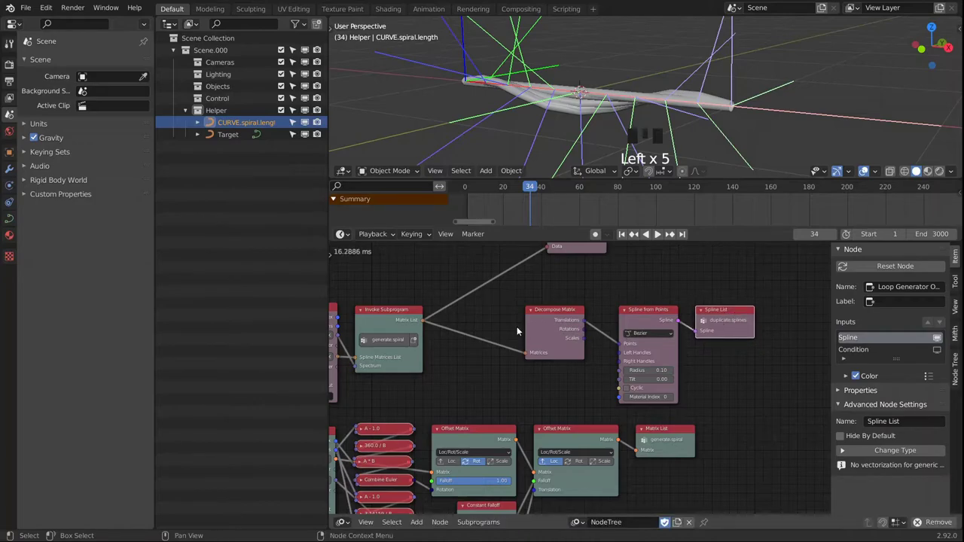
{"action": "middle_click_drag", "start_coordinate": [516, 326], "coordinate": [582, 326]}
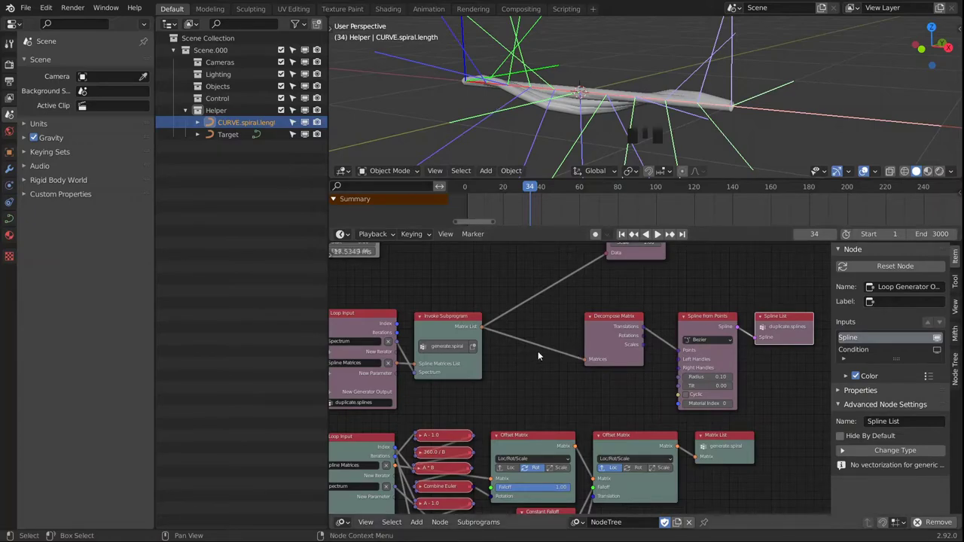
Insert an Offset Matrix node between Invoke Subprogram and Decompose Matrix with Rot enabled.
{"action": "key", "text": "shift+a"}
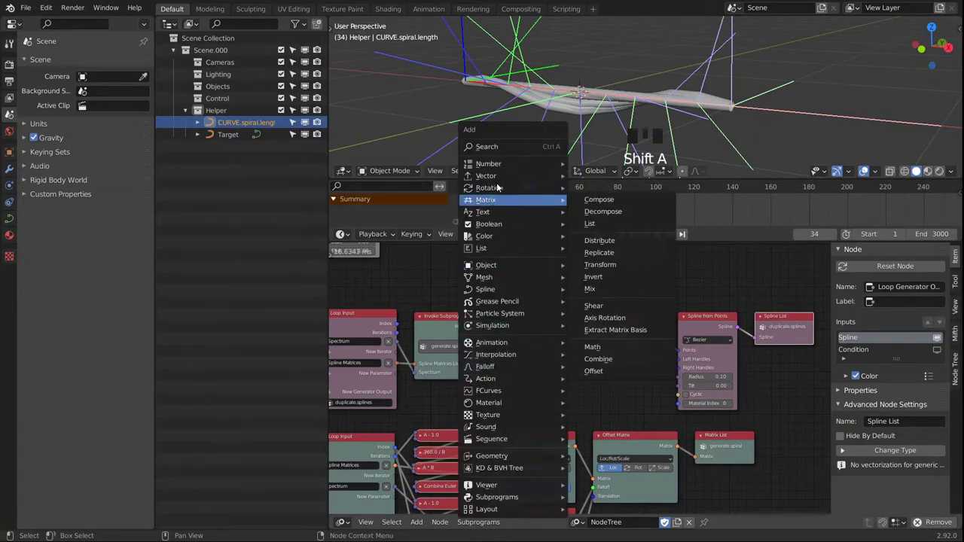
{"action": "mouse_move", "coordinate": [496, 188]}
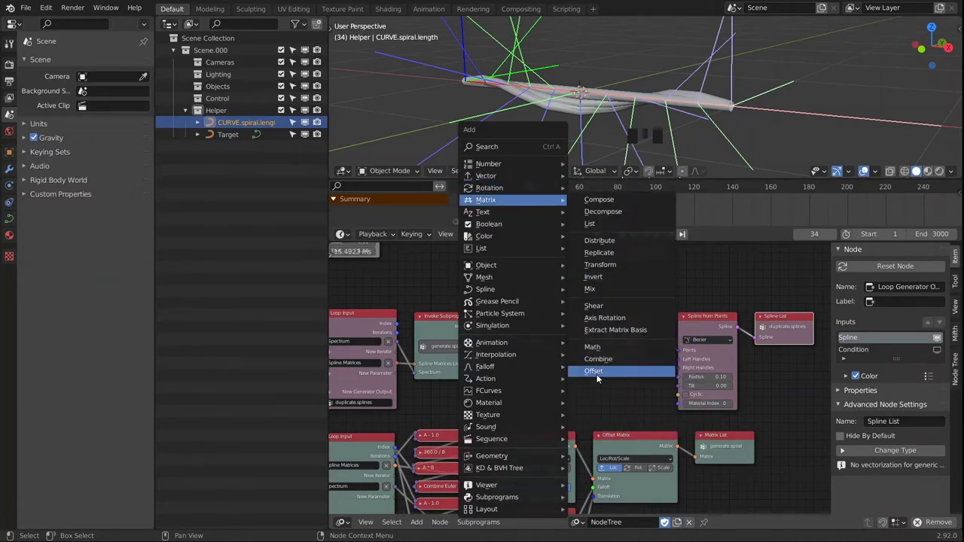
{"action": "left_click", "coordinate": [593, 370]}
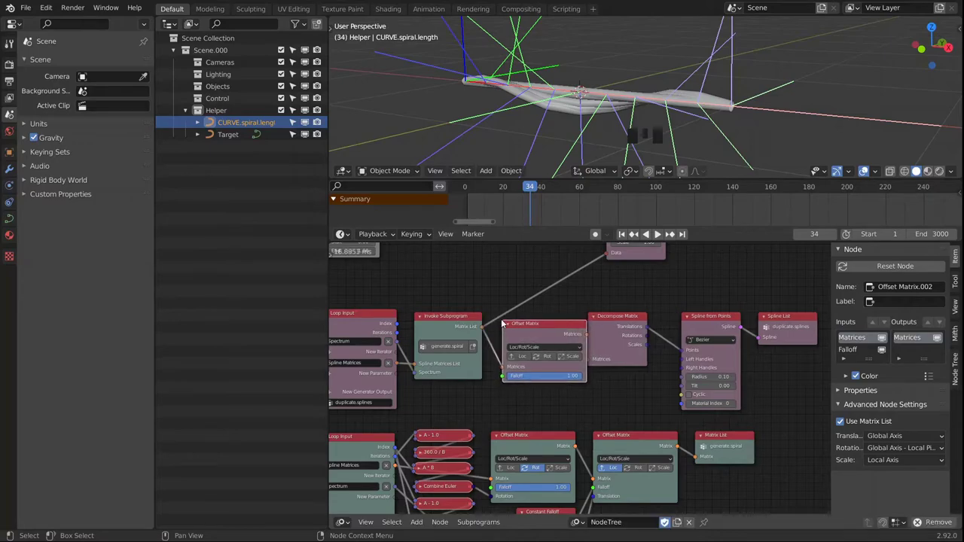
{"action": "left_click", "coordinate": [557, 323]}
{"action": "left_click_drag", "start_coordinate": [558, 323], "coordinate": [556, 320]}
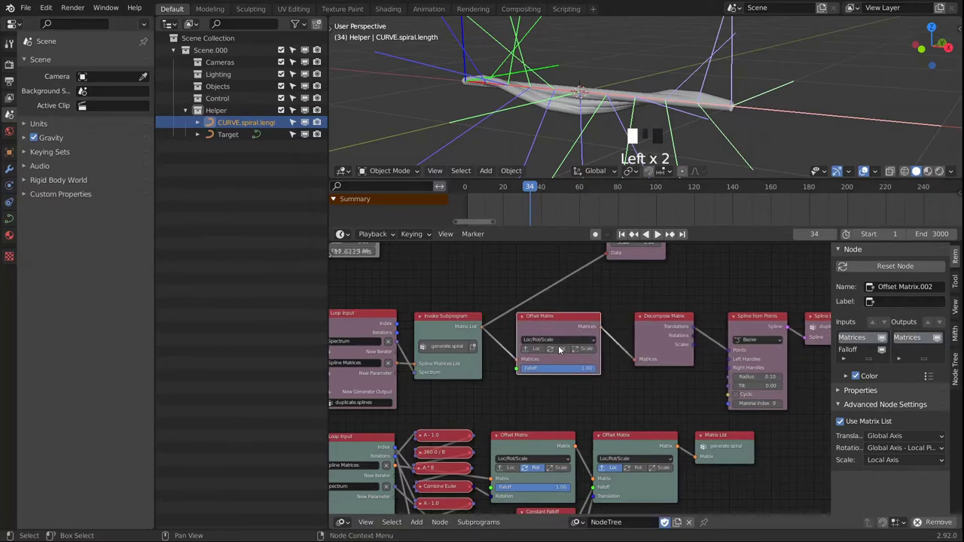
{"action": "left_click", "coordinate": [561, 349]}
{"action": "left_click", "coordinate": [572, 331]}
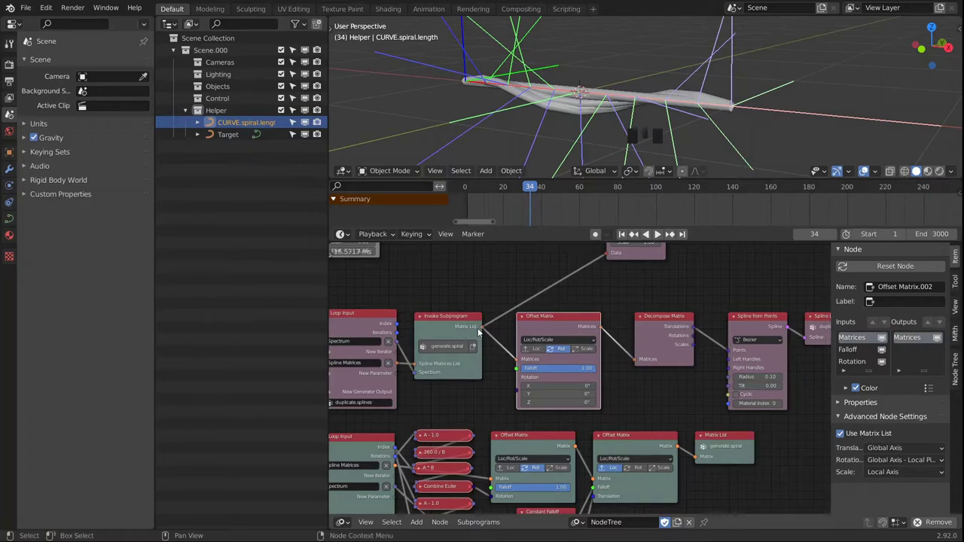
Set the Offset Matrix rotation mode to Global Axis - Global Pivot.
{"action": "left_click_drag", "start_coordinate": [482, 328], "coordinate": [516, 360]}
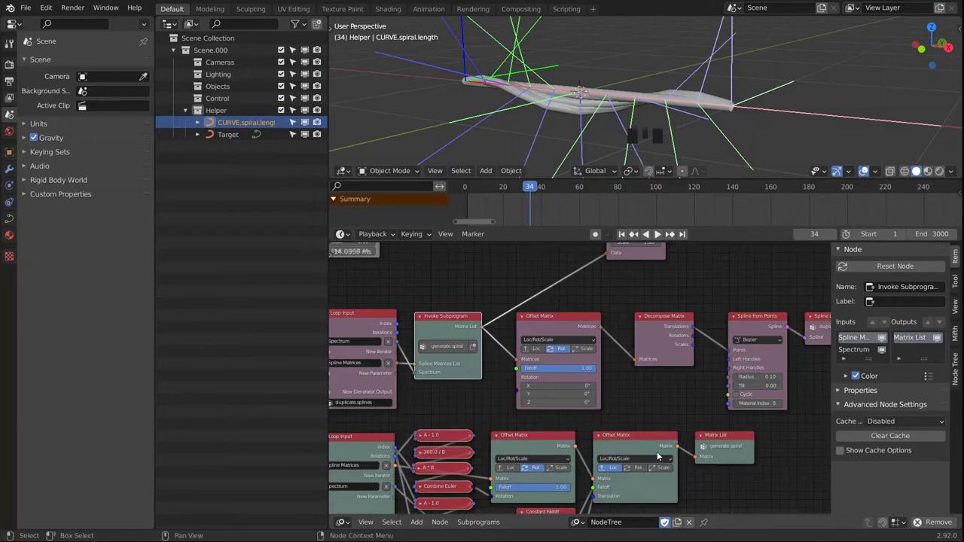
{"action": "left_click", "coordinate": [579, 329]}
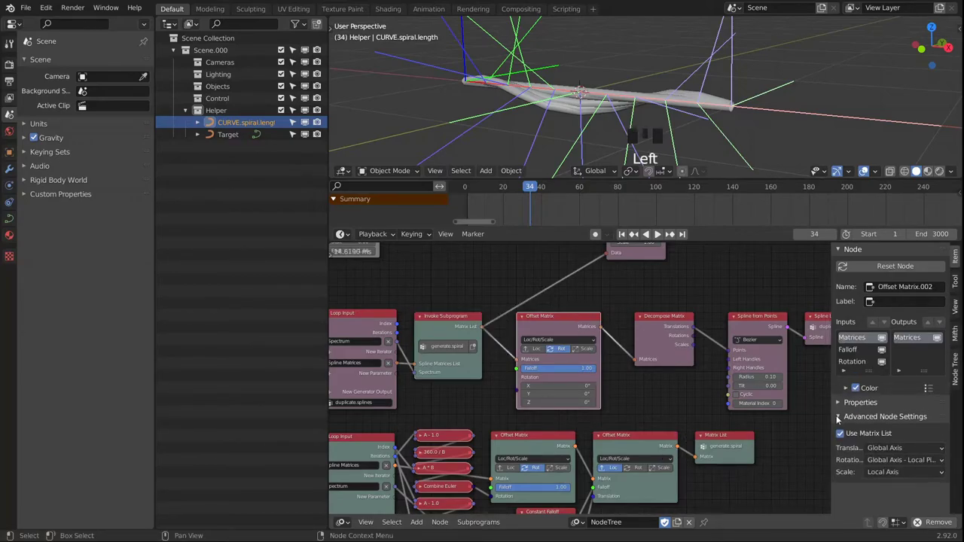
{"action": "left_click", "coordinate": [903, 460]}
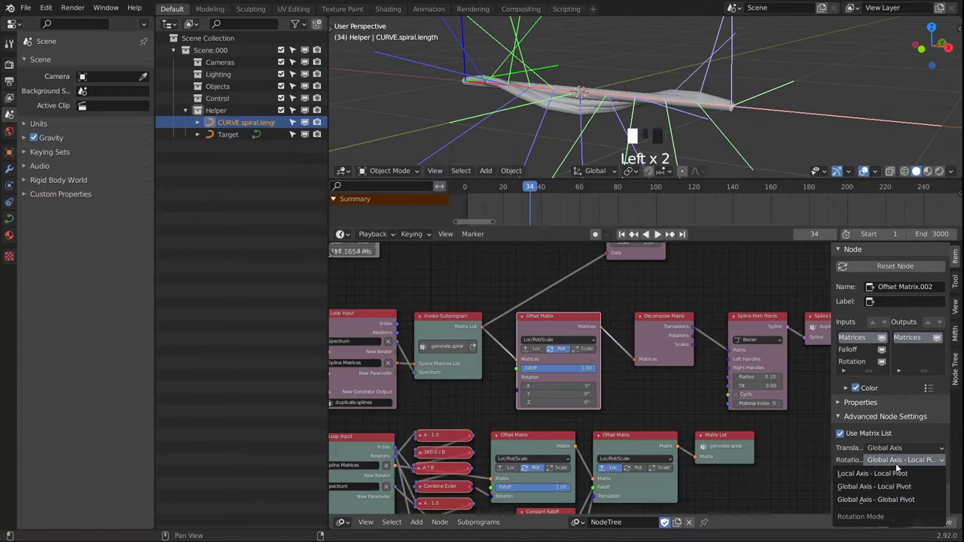
{"action": "left_click", "coordinate": [876, 501]}
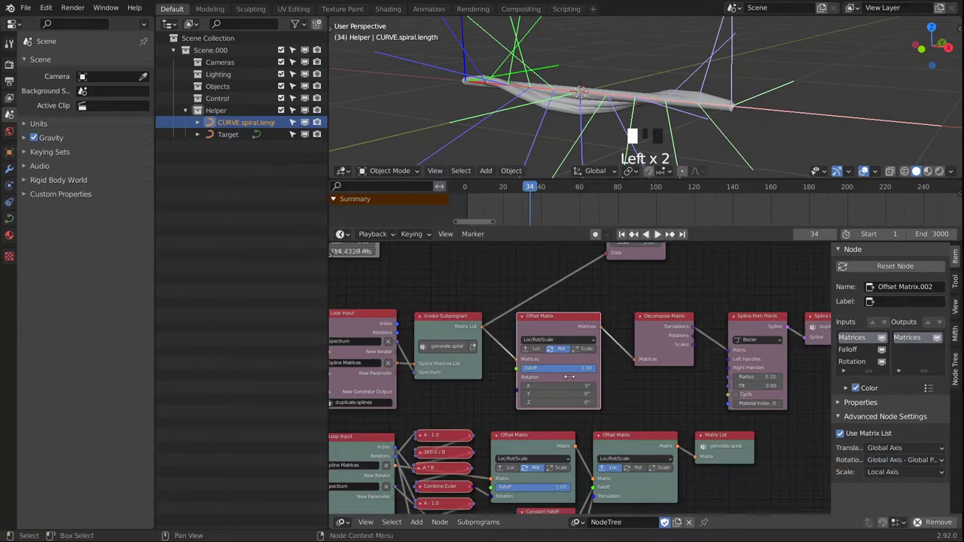
Shift the five middle-row nodes to the right to make room.
{"action": "middle_click_drag", "start_coordinate": [626, 381], "coordinate": [665, 366]}
{"action": "scroll", "coordinate": [502, 365], "scroll_direction": "up", "scroll_amount": 1}
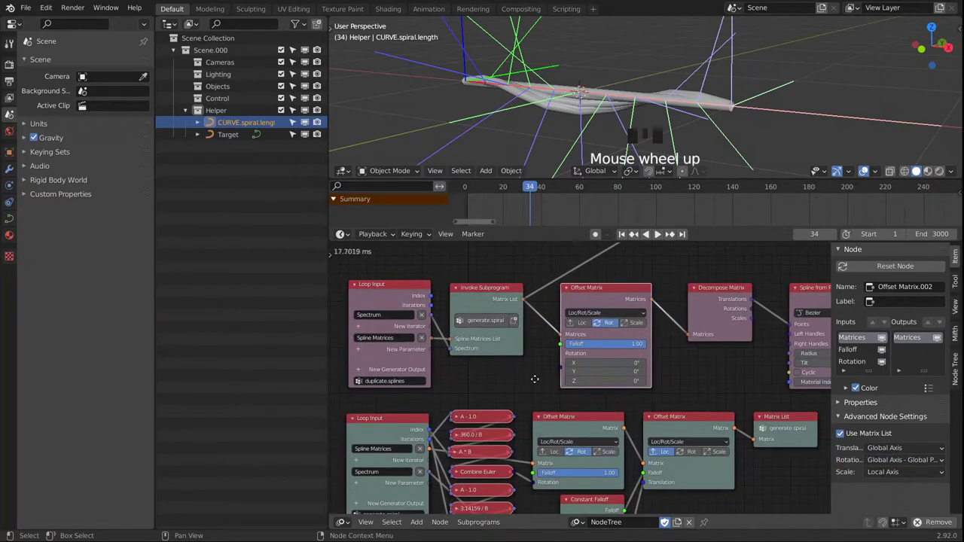
{"action": "middle_click_drag", "start_coordinate": [502, 365], "coordinate": [557, 374]}
{"action": "scroll", "coordinate": [567, 368], "scroll_direction": "down", "scroll_amount": 3}
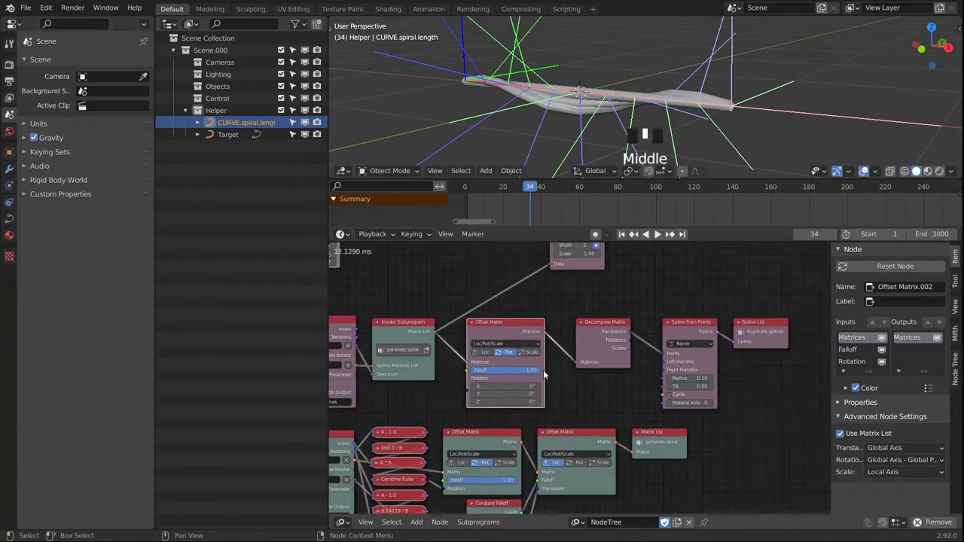
{"action": "left_click_drag", "start_coordinate": [425, 318], "coordinate": [717, 389]}
{"action": "left_click_drag", "start_coordinate": [431, 335], "coordinate": [511, 335]}
{"action": "scroll", "coordinate": [517, 345], "scroll_direction": "up", "scroll_amount": 1}
{"action": "middle_click_drag", "start_coordinate": [516, 345], "coordinate": [568, 337]}
{"action": "scroll", "coordinate": [568, 338], "scroll_direction": "up", "scroll_amount": 1}
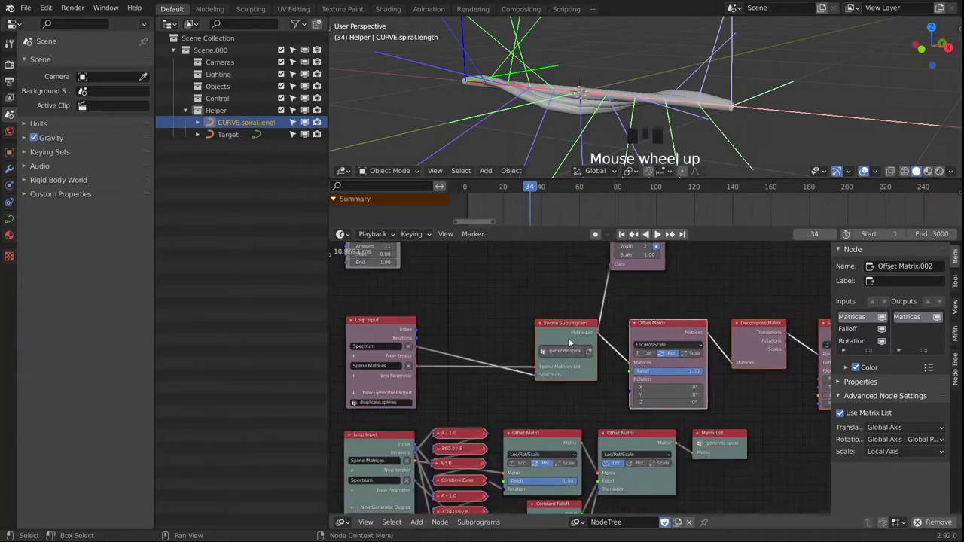
{"action": "middle_click_drag", "start_coordinate": [501, 338], "coordinate": [502, 310]}
{"action": "left_click", "coordinate": [505, 306]}
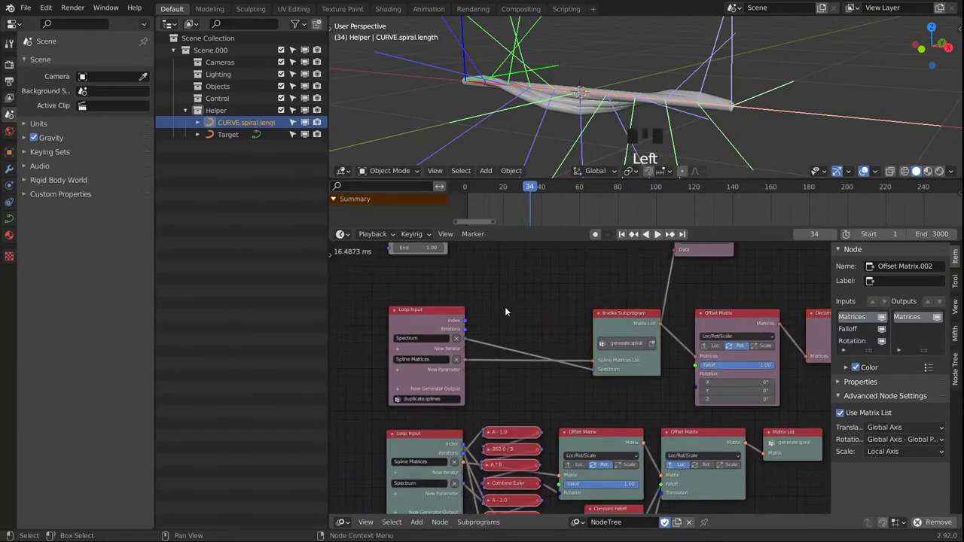
{"action": "key", "text": "shift+a"}
Add a Divide Math node with A 360 and Loop Input's Iterations as B.
{"action": "mouse_move", "coordinate": [456, 183]}
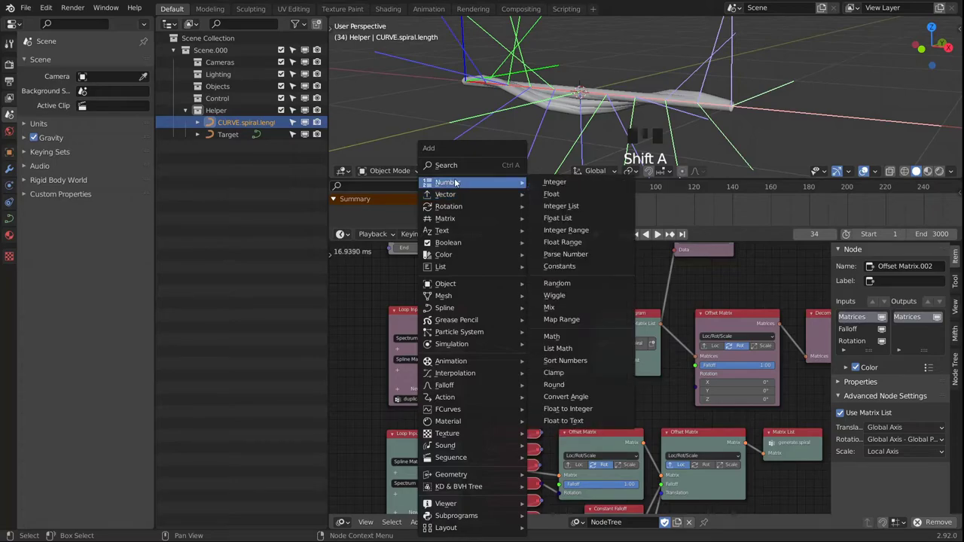
{"action": "left_click", "coordinate": [552, 336]}
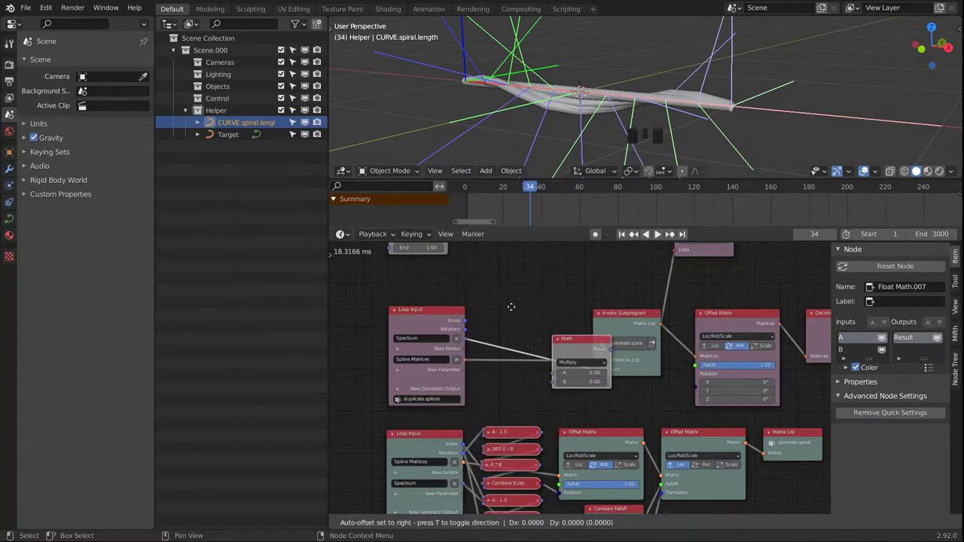
{"action": "left_click", "coordinate": [507, 288]}
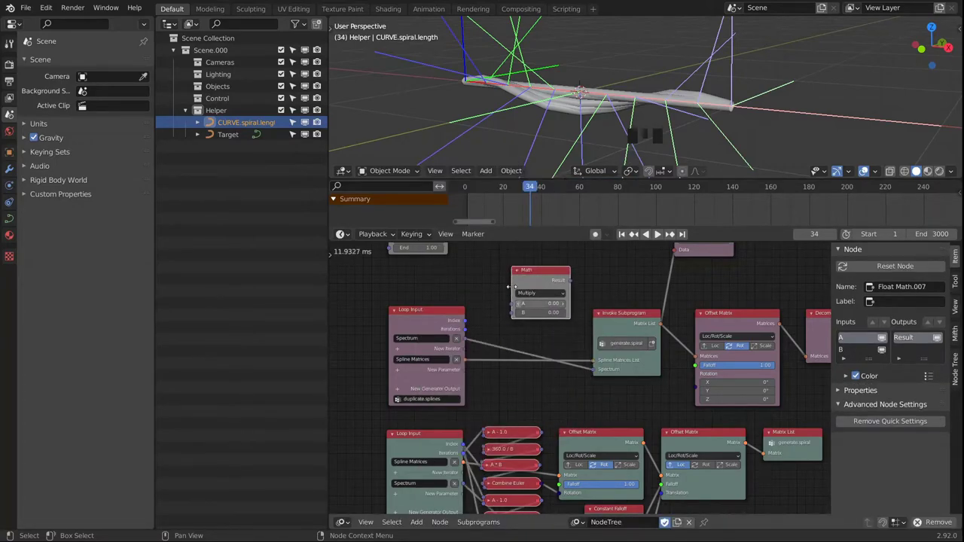
{"action": "scroll", "coordinate": [513, 292], "scroll_direction": "up", "scroll_amount": 1}
{"action": "left_click", "coordinate": [551, 287]}
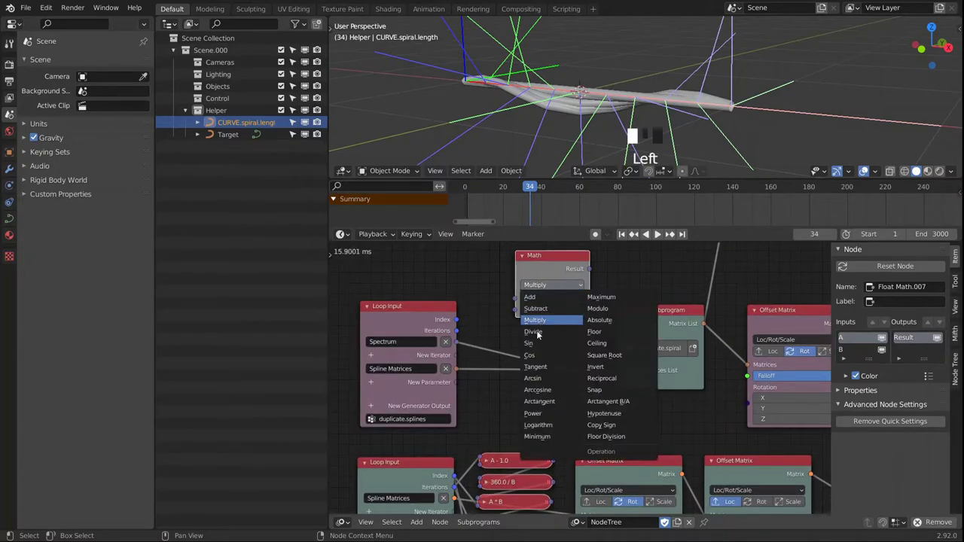
{"action": "left_click", "coordinate": [533, 332]}
{"action": "double_click", "coordinate": [560, 298]}
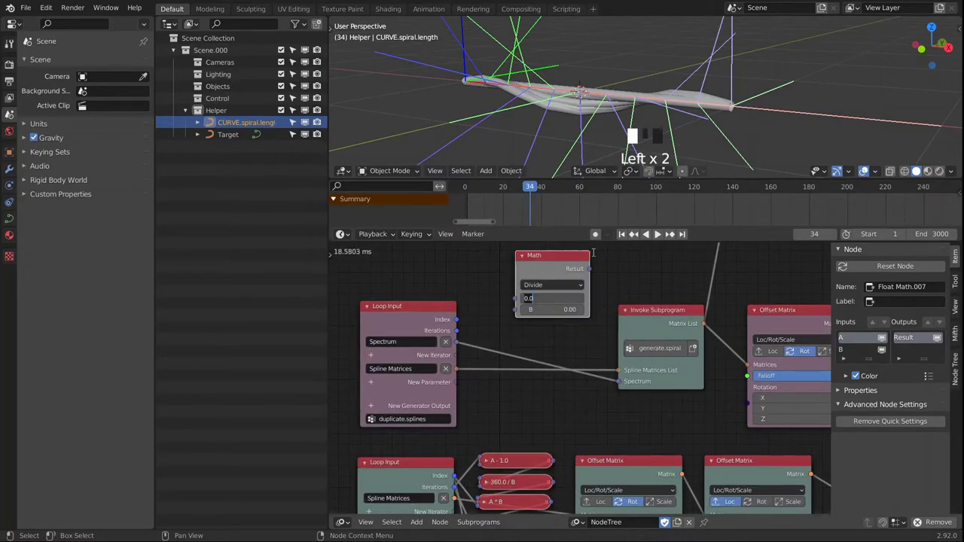
{"action": "type", "text": "360"}
{"action": "key", "text": "Return"}
{"action": "left_click_drag", "start_coordinate": [456, 331], "coordinate": [516, 310]}
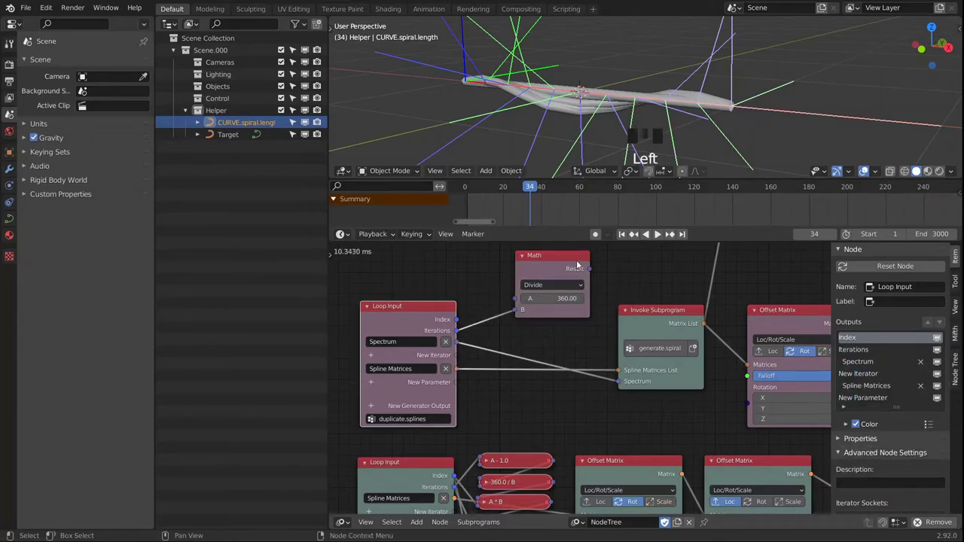
Duplicate it as a Multiply node fed from Loop Input, placed below the Divide node.
{"action": "left_click", "coordinate": [558, 260]}
{"action": "key", "text": "shift+d"}
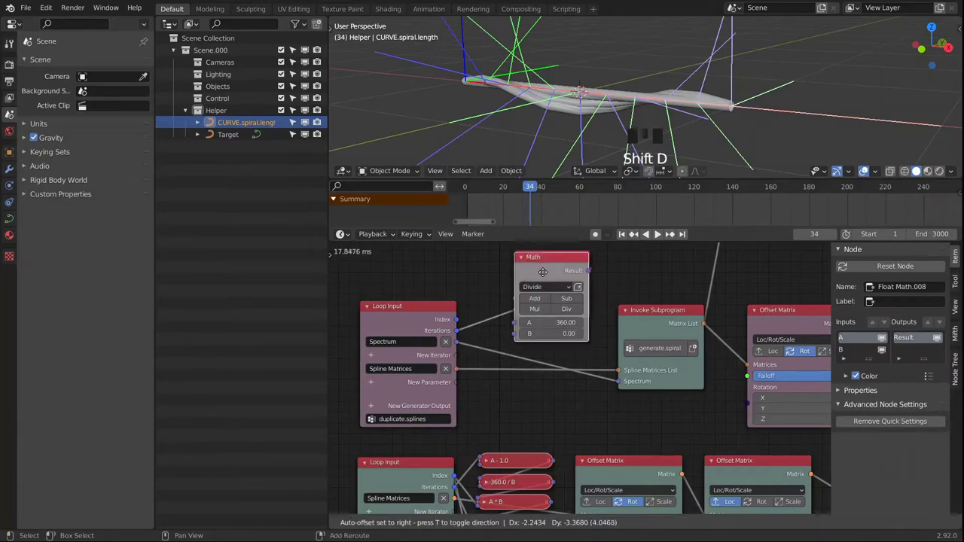
{"action": "left_click", "coordinate": [546, 281]}
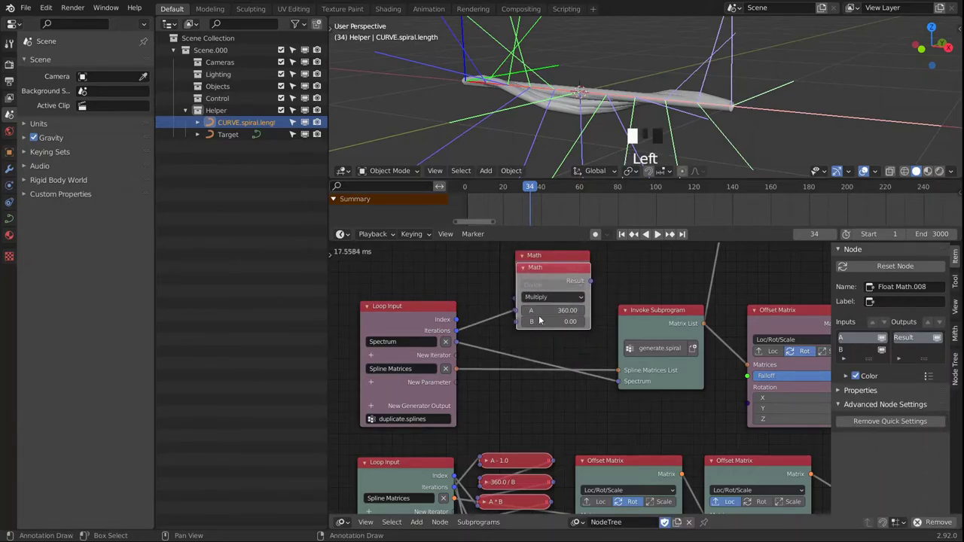
{"action": "left_click", "coordinate": [559, 257]}
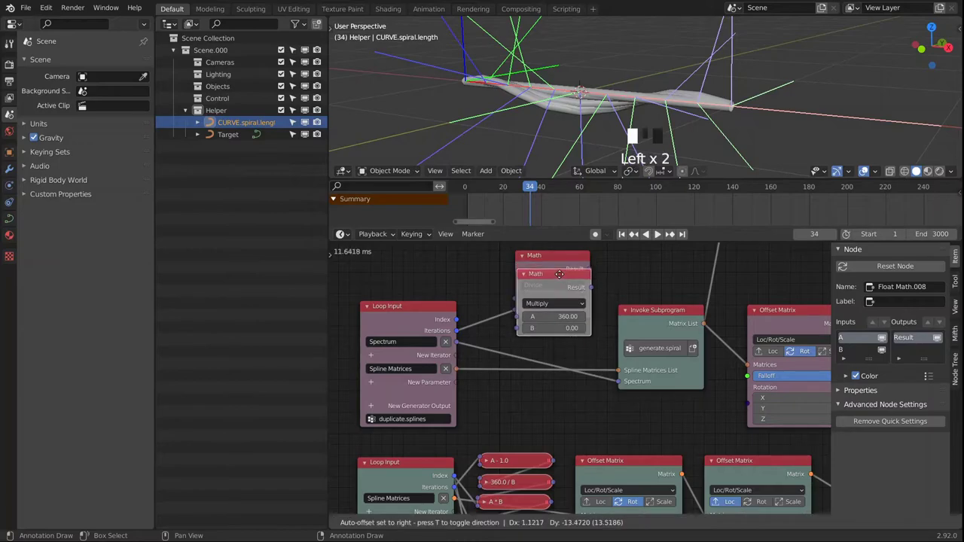
{"action": "left_click_drag", "start_coordinate": [589, 268], "coordinate": [513, 325]}
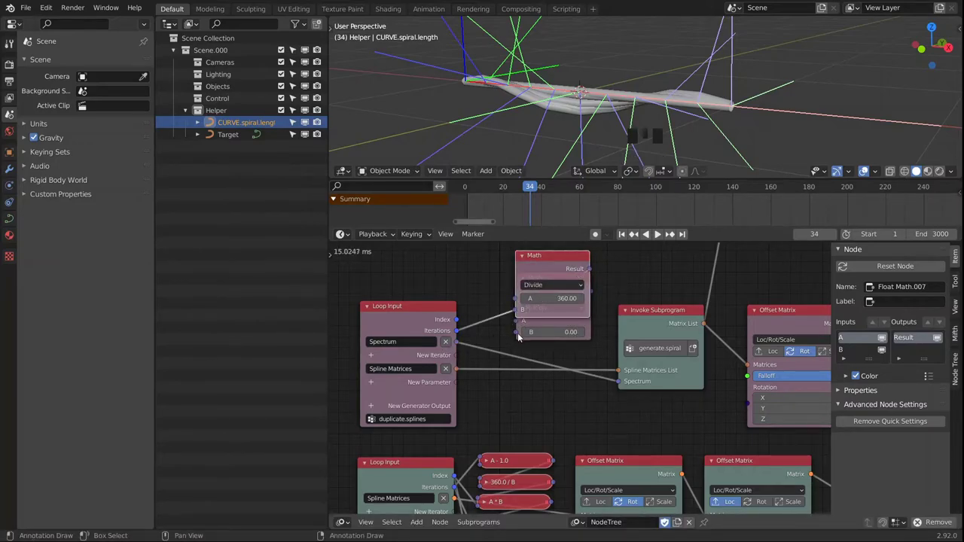
{"action": "left_click_drag", "start_coordinate": [454, 321], "coordinate": [520, 333]}
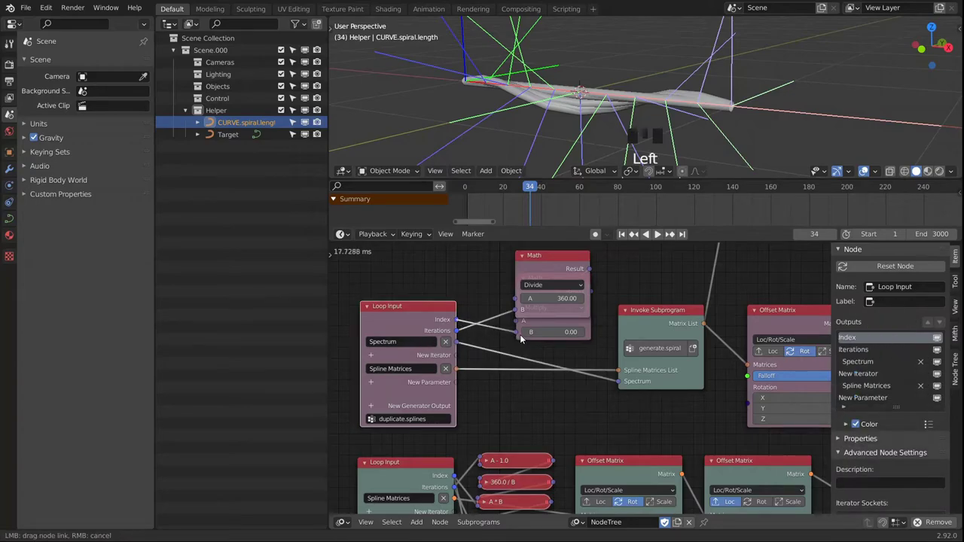
{"action": "left_click", "coordinate": [567, 324]}
{"action": "left_click_drag", "start_coordinate": [557, 281], "coordinate": [556, 330]}
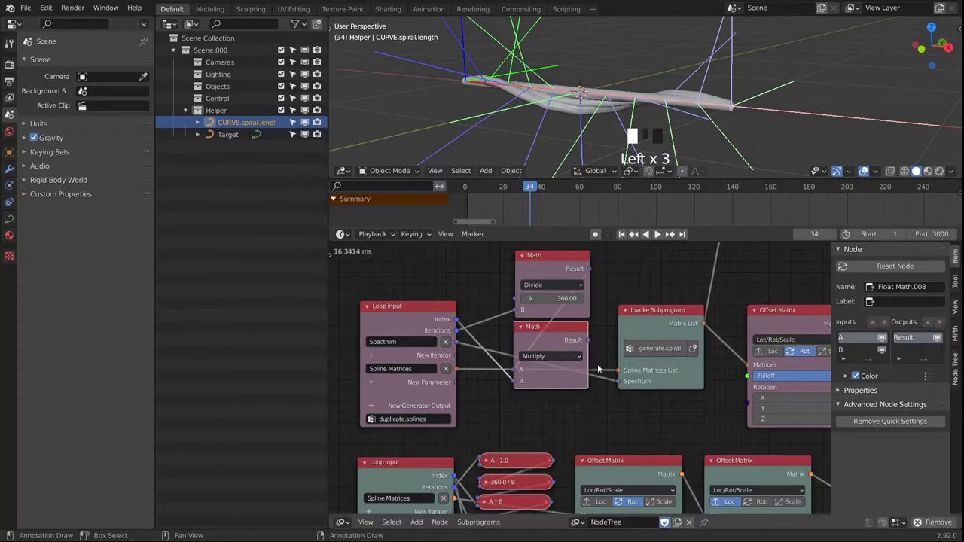
{"action": "middle_click_drag", "start_coordinate": [632, 421], "coordinate": [586, 397]}
Add a Combine Euler with Use Degree, fed by Multiply into X, driving Offset Matrix Rotation.
{"action": "key", "text": "shift+a"}
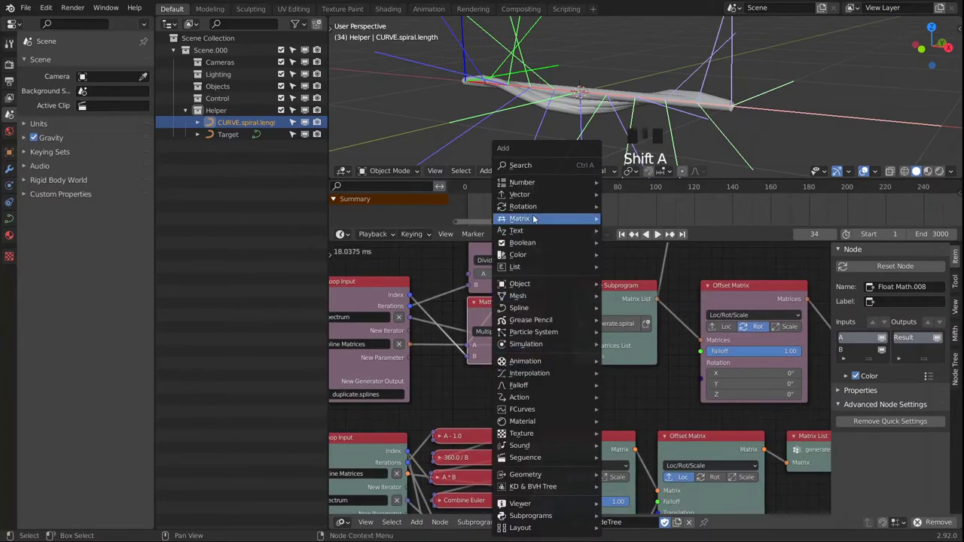
{"action": "mouse_move", "coordinate": [550, 206]}
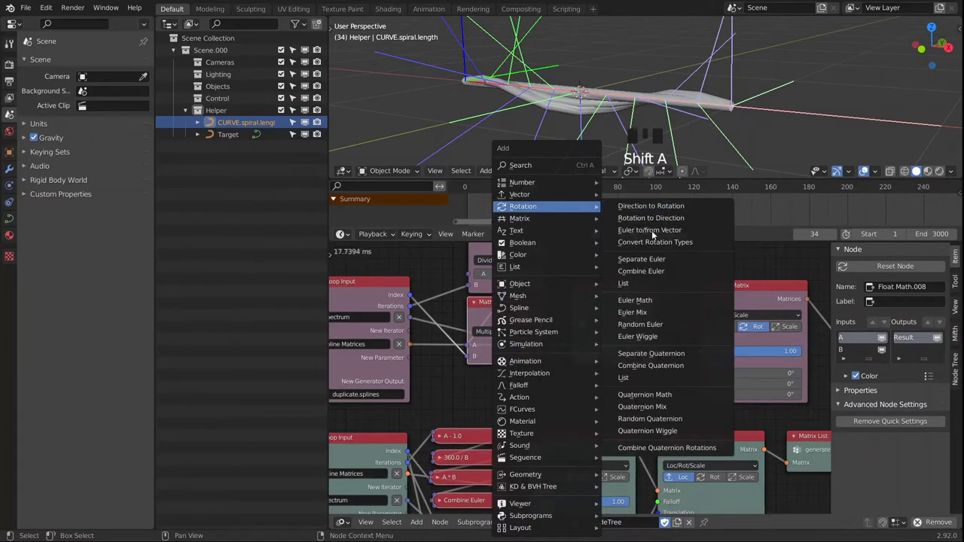
{"action": "left_click", "coordinate": [635, 271]}
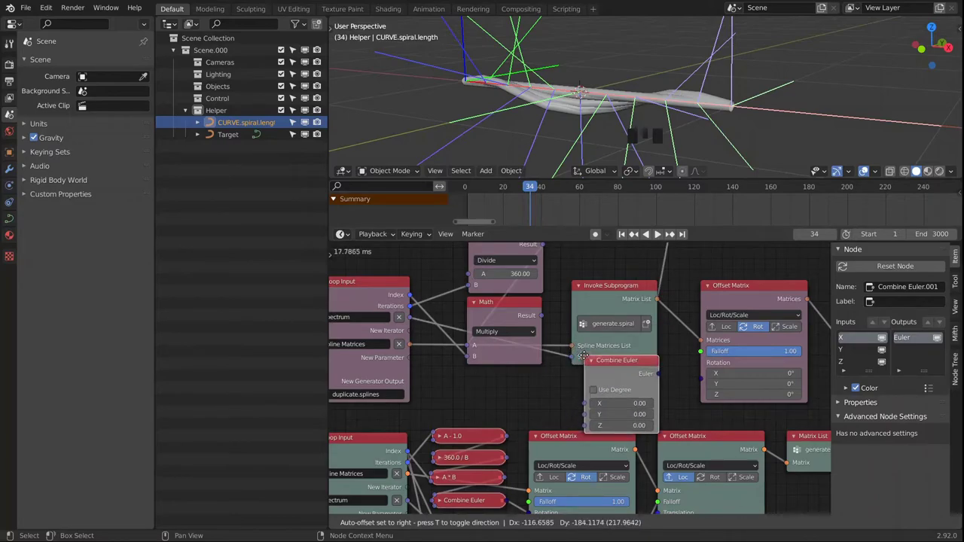
{"action": "left_click", "coordinate": [583, 348]}
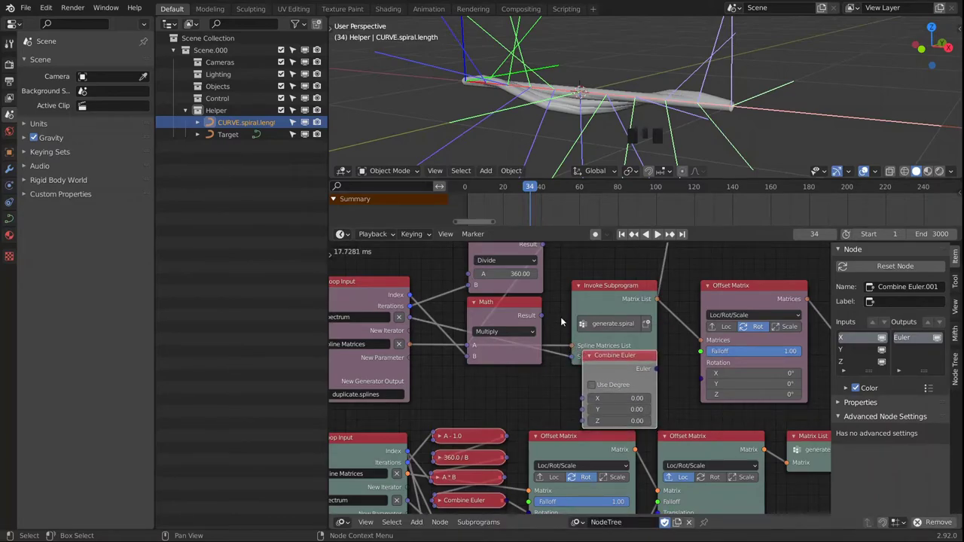
{"action": "left_click_drag", "start_coordinate": [542, 322], "coordinate": [592, 395]}
{"action": "left_click", "coordinate": [594, 388]}
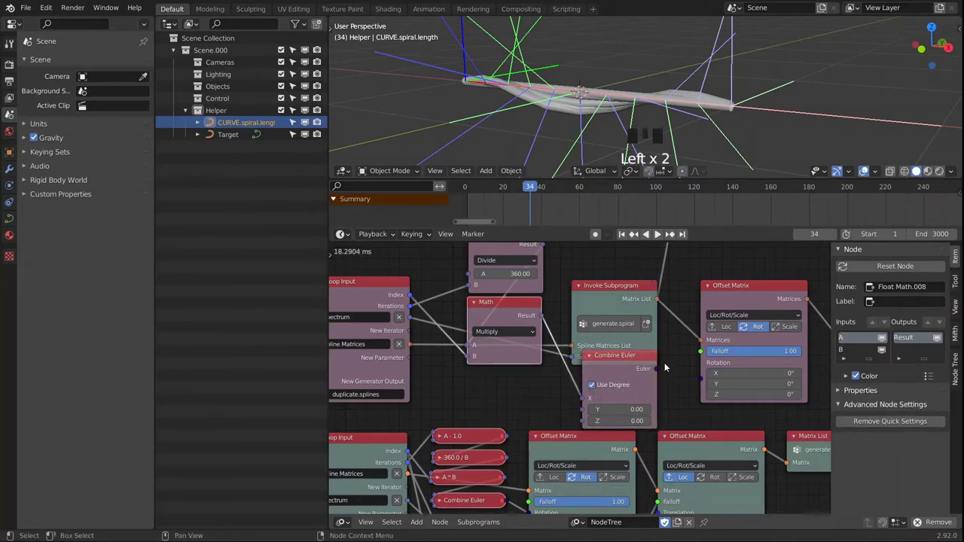
{"action": "left_click_drag", "start_coordinate": [658, 368], "coordinate": [656, 369]}
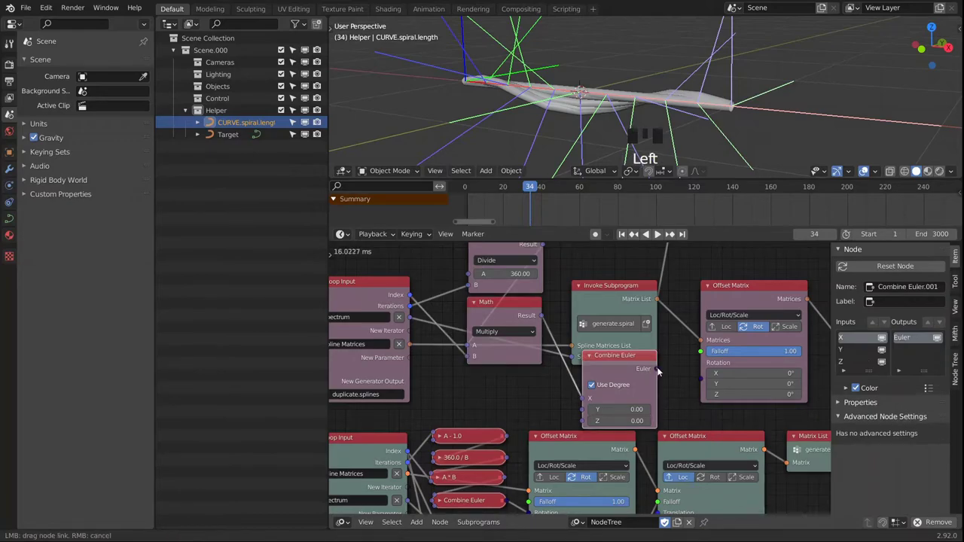
{"action": "left_click_drag", "start_coordinate": [707, 394], "coordinate": [702, 363]}
{"action": "mouse_move", "coordinate": [654, 358]}
{"action": "middle_mouse_down"}
{"action": "mouse_move", "coordinate": [648, 383]}
{"action": "mouse_move", "coordinate": [633, 367]}
{"action": "mouse_move", "coordinate": [663, 373]}
{"action": "middle_mouse_up"}
Add a Float List generator output to the Loop Input.
{"action": "scroll", "coordinate": [664, 355], "scroll_direction": "down", "scroll_amount": 1}
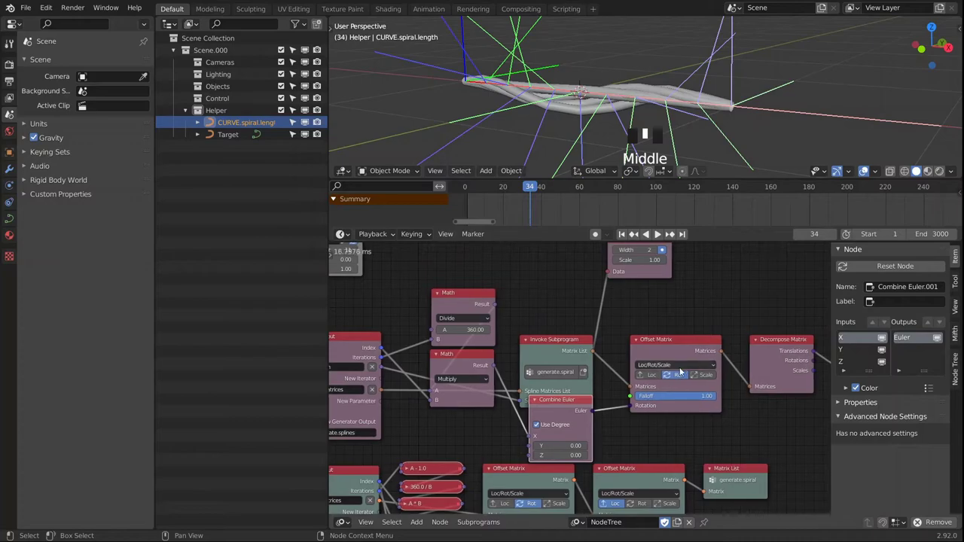
{"action": "middle_click_drag", "start_coordinate": [329, 406], "coordinate": [429, 406]}
{"action": "left_click", "coordinate": [409, 418]}
{"action": "type", "text": "float"}
{"action": "key", "text": "Return"}
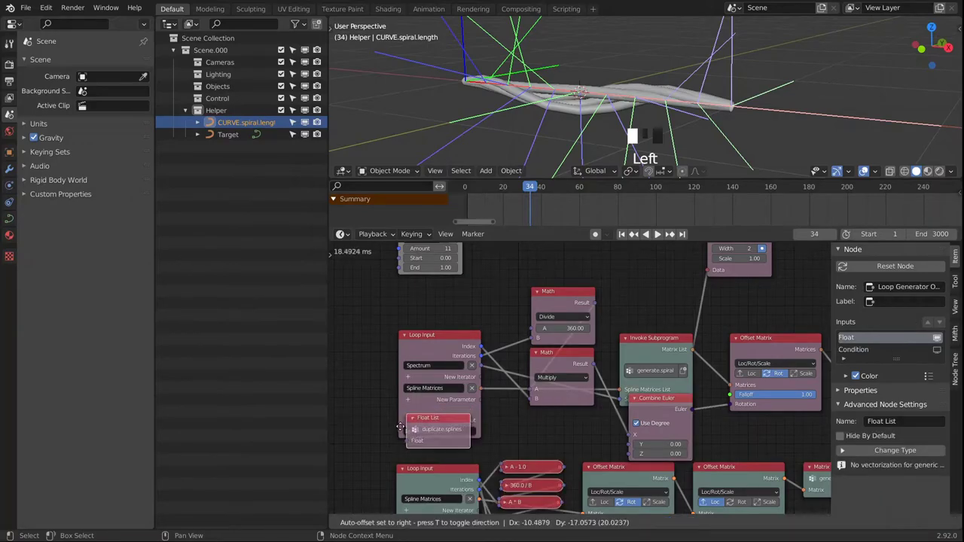
Place the new Float List node above the main node tree.
{"action": "left_click", "coordinate": [611, 283]}
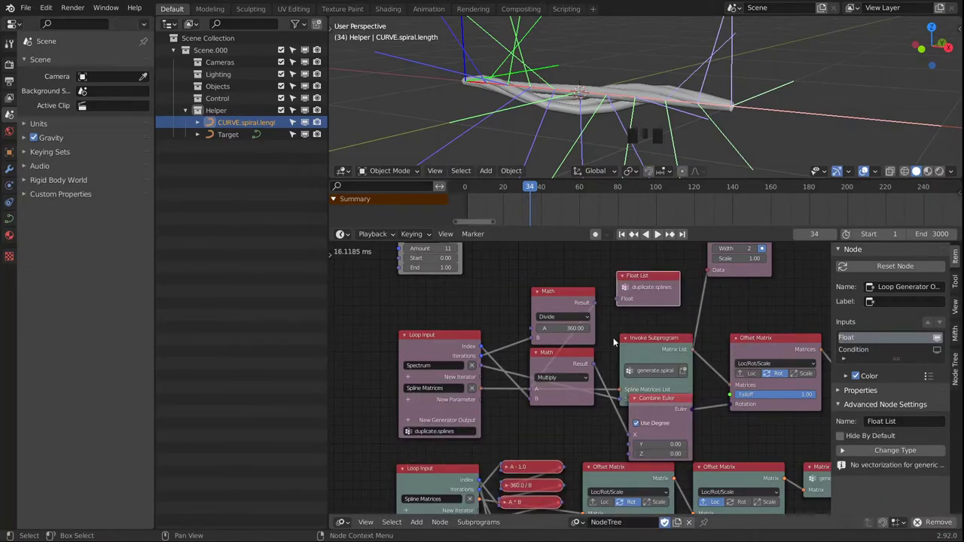
{"action": "left_click", "coordinate": [595, 367]}
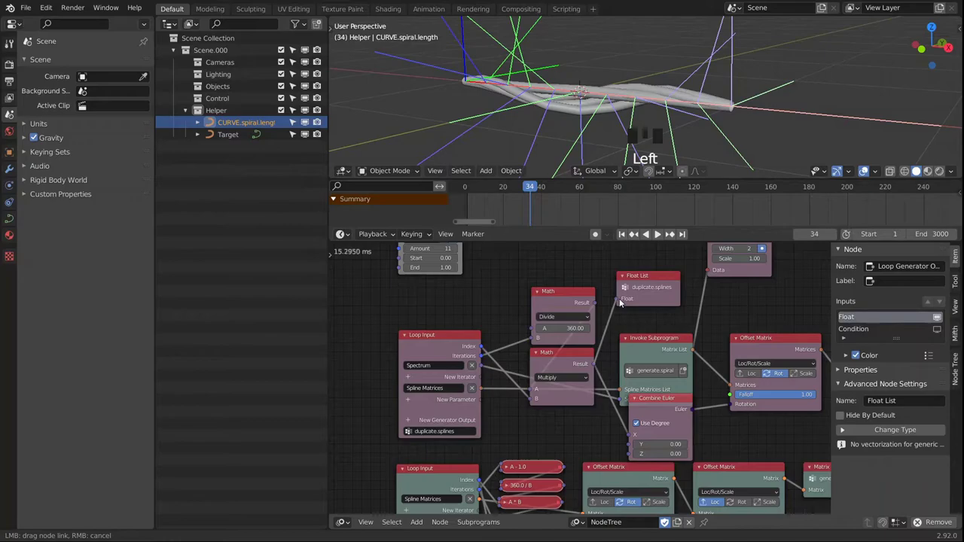
{"action": "middle_click_drag", "start_coordinate": [694, 301], "coordinate": [626, 360]}
{"action": "scroll", "coordinate": [567, 266], "scroll_direction": "down", "scroll_amount": 2}
{"action": "middle_click_drag", "start_coordinate": [567, 267], "coordinate": [566, 399]}
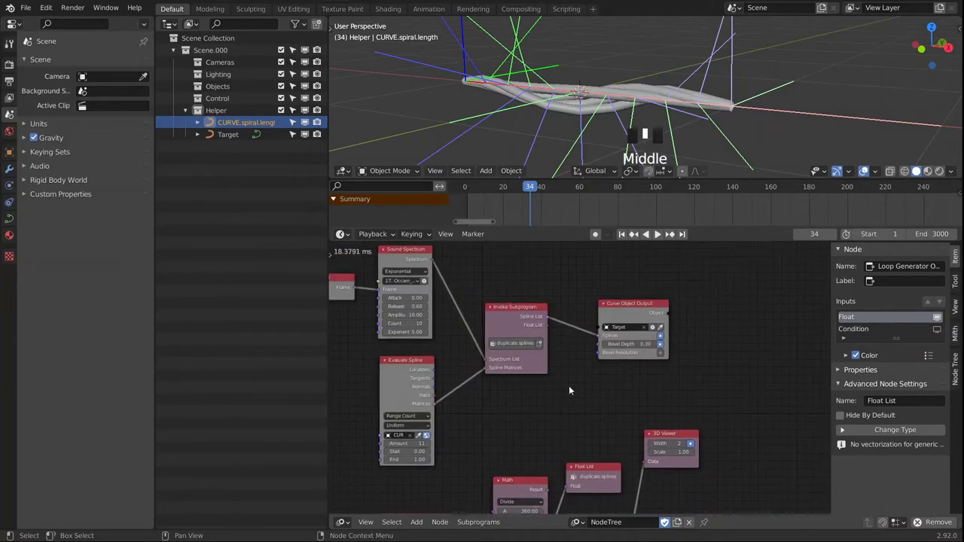
{"action": "scroll", "coordinate": [527, 323], "scroll_direction": "up", "scroll_amount": 3}
Attach a Viewer to Invoke Subprogram's Float List output, listing ten angles from 0 to 324.
{"action": "left_click", "coordinate": [524, 320]}
{"action": "key", "text": "w"}
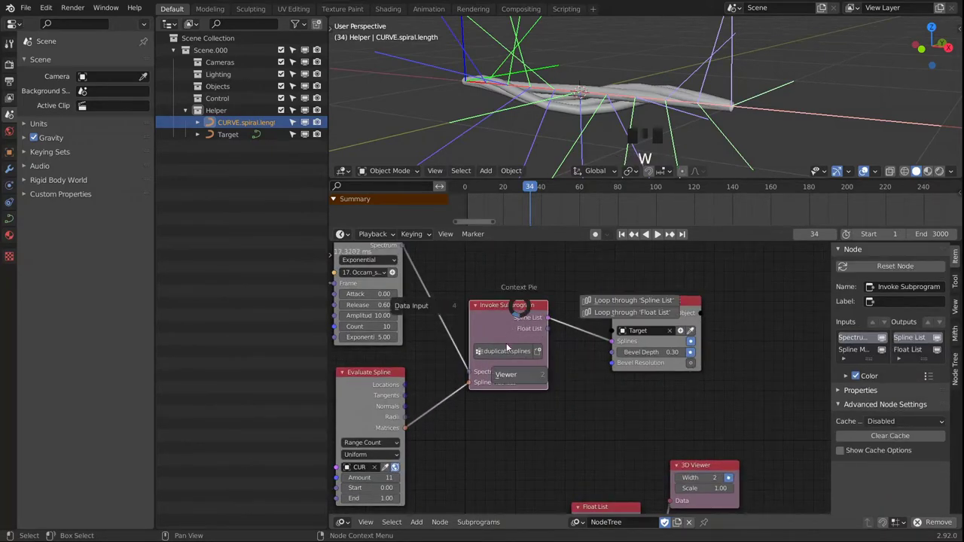
{"action": "left_click", "coordinate": [513, 375]}
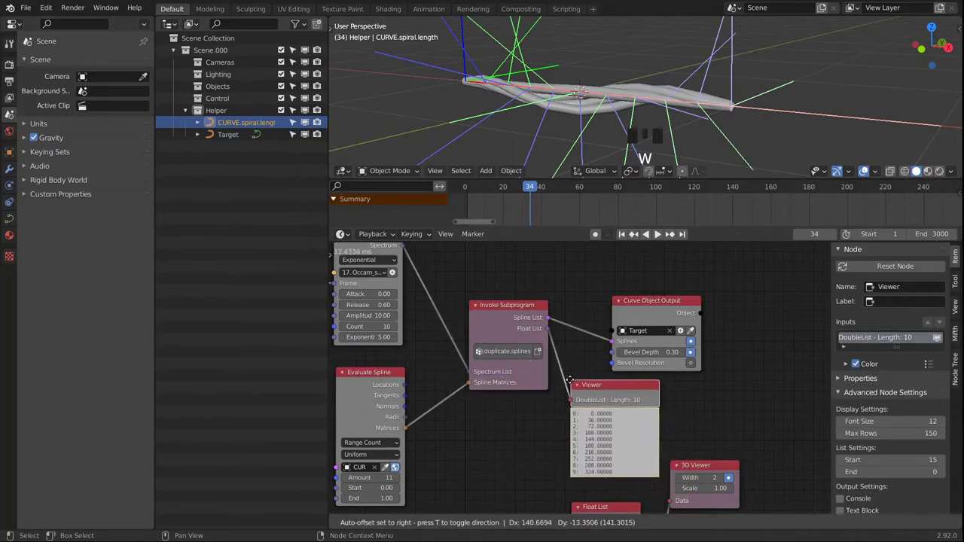
{"action": "left_click", "coordinate": [592, 414]}
{"action": "scroll", "coordinate": [603, 431], "scroll_direction": "up", "scroll_amount": 3}
{"action": "middle_click_drag", "start_coordinate": [616, 429], "coordinate": [628, 370]}
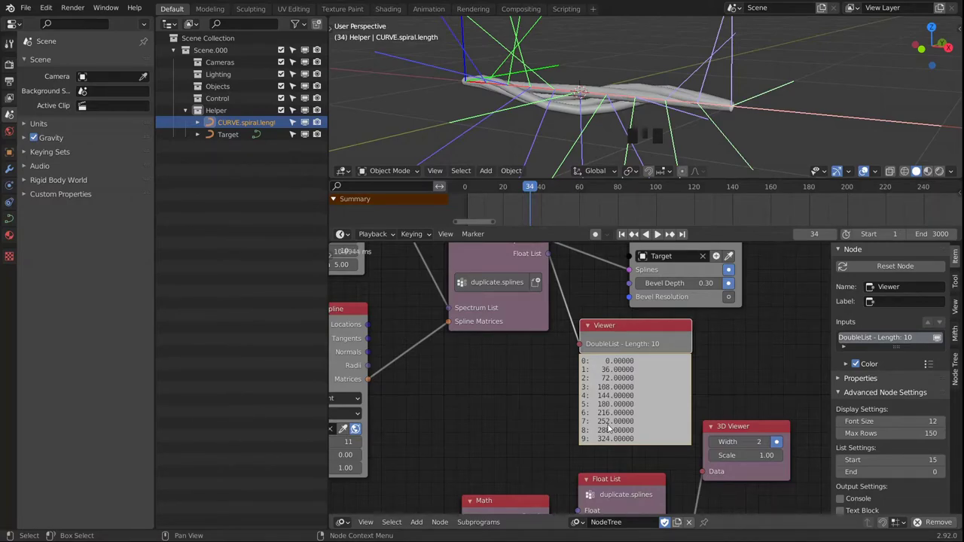
Collapse the Math and Combine Euler nodes and stack them under 360.0 / B.
{"action": "left_click", "coordinate": [637, 337]}
{"action": "middle_click_drag", "start_coordinate": [600, 363], "coordinate": [613, 339]}
{"action": "left_click", "coordinate": [505, 275]}
{"action": "left_click", "coordinate": [498, 357]}
{"action": "left_click_drag", "start_coordinate": [527, 357], "coordinate": [527, 298]}
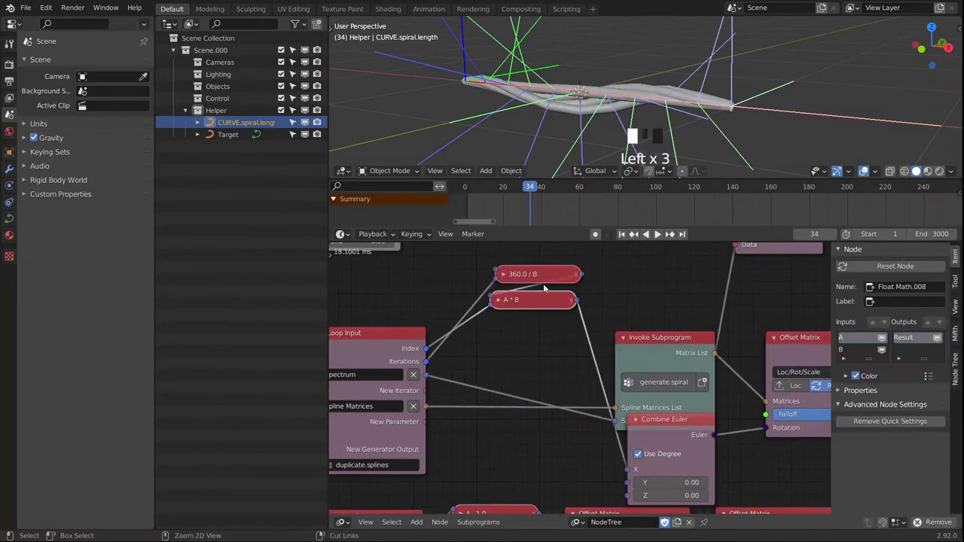
{"action": "left_click_drag", "start_coordinate": [664, 419], "coordinate": [548, 334]}
{"action": "left_click", "coordinate": [509, 334]}
Move the collapsed angle nodes down and shift the Spline List node right.
{"action": "left_click_drag", "start_coordinate": [467, 259], "coordinate": [580, 339]}
{"action": "left_click_drag", "start_coordinate": [536, 283], "coordinate": [527, 353]}
{"action": "middle_click_drag", "start_coordinate": [616, 372], "coordinate": [633, 354]}
{"action": "left_click_drag", "start_coordinate": [627, 337], "coordinate": [738, 338]}
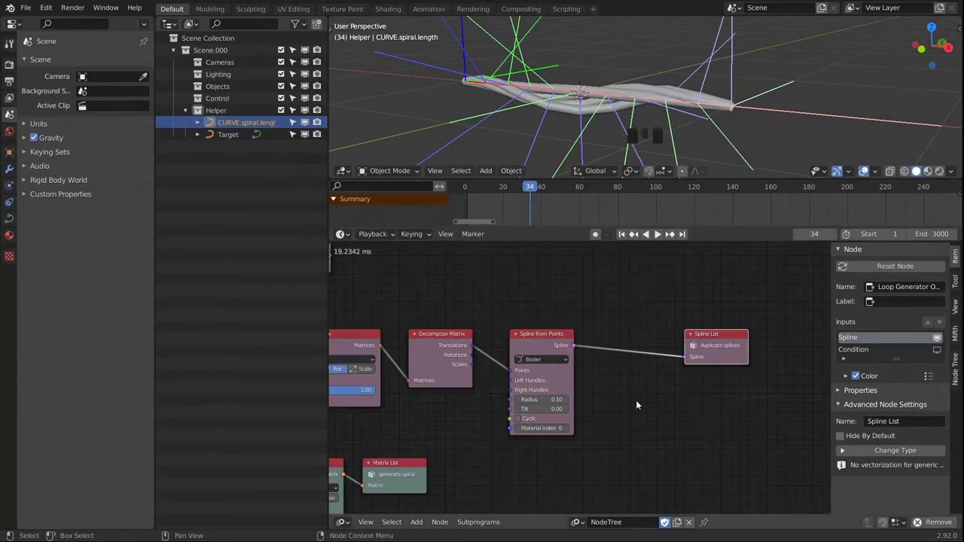
Insert a Smooth Bezier Spline node between Spline from Points and Spline List.
{"action": "key", "text": "shift+a"}
{"action": "mouse_move", "coordinate": [588, 312]}
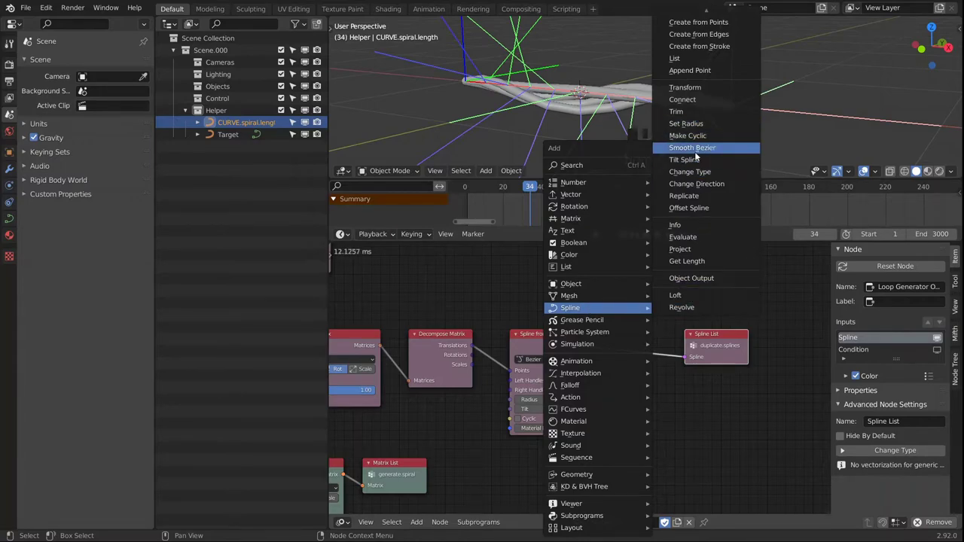
{"action": "left_click", "coordinate": [692, 148]}
{"action": "left_click", "coordinate": [610, 332]}
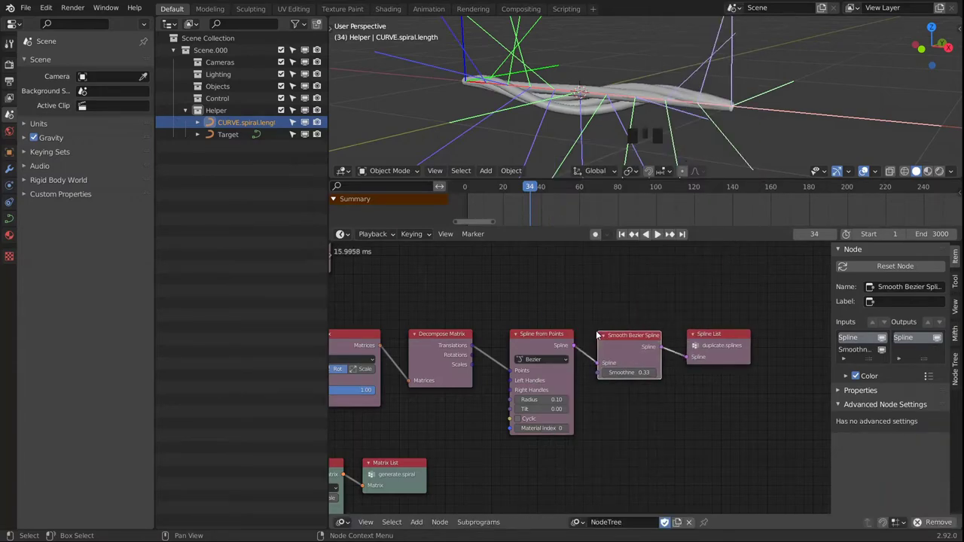
{"action": "left_click", "coordinate": [640, 343]}
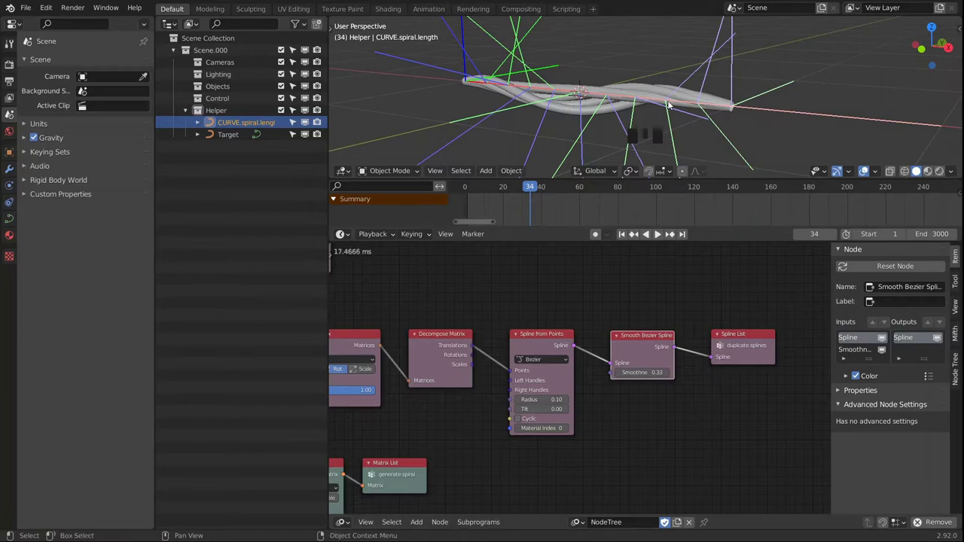
Inspect the smoothed spiral tubes in the 3D view, then select the 3D Viewer node.
{"action": "middle_click_drag", "start_coordinate": [658, 100], "coordinate": [584, 113], "text": "alt"}
{"action": "scroll", "coordinate": [584, 113], "scroll_direction": "up", "scroll_amount": 3}
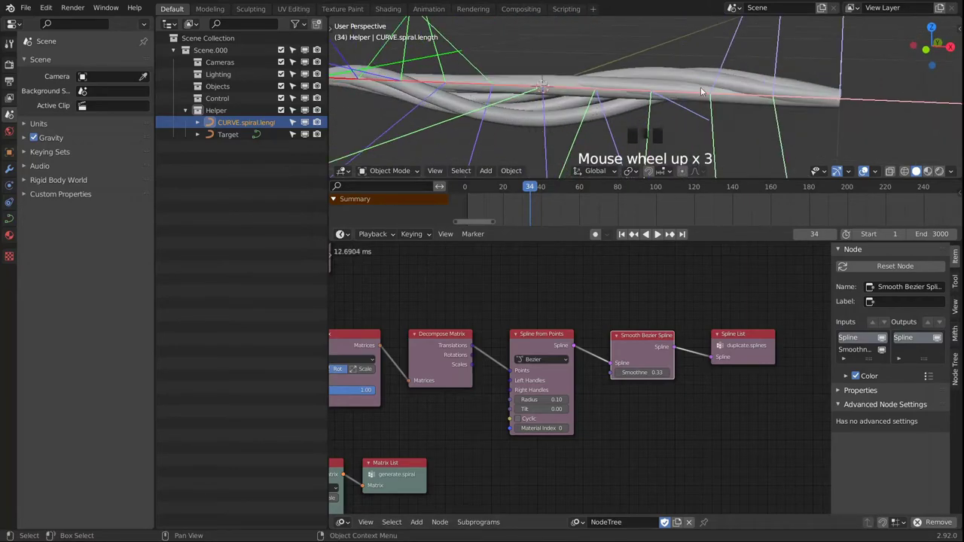
{"action": "scroll", "coordinate": [570, 85], "scroll_direction": "down", "scroll_amount": 4}
{"action": "middle_click_drag", "start_coordinate": [570, 85], "coordinate": [595, 91], "text": "alt"}
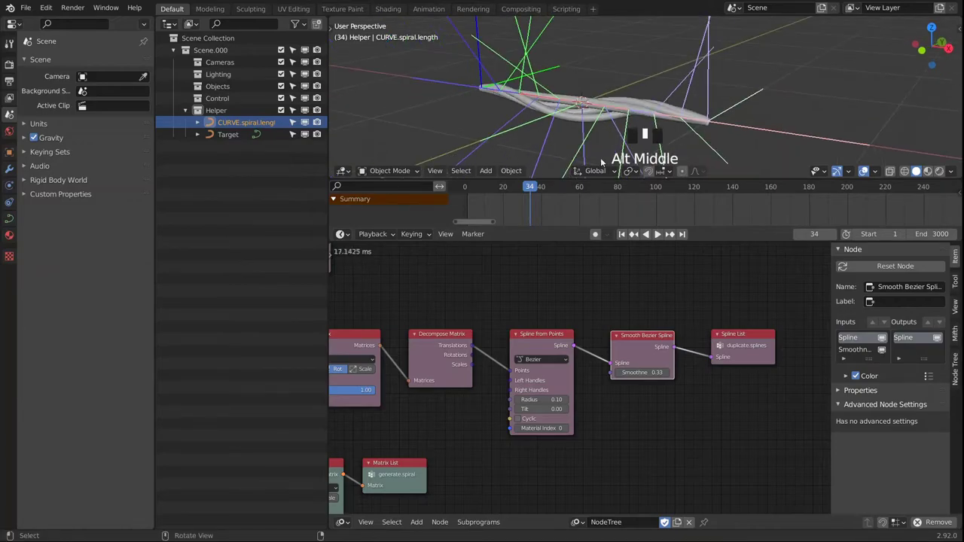
{"action": "middle_click_drag", "start_coordinate": [666, 372], "coordinate": [681, 386]}
{"action": "scroll", "coordinate": [682, 386], "scroll_direction": "down", "scroll_amount": 2}
{"action": "left_click", "coordinate": [473, 311]}
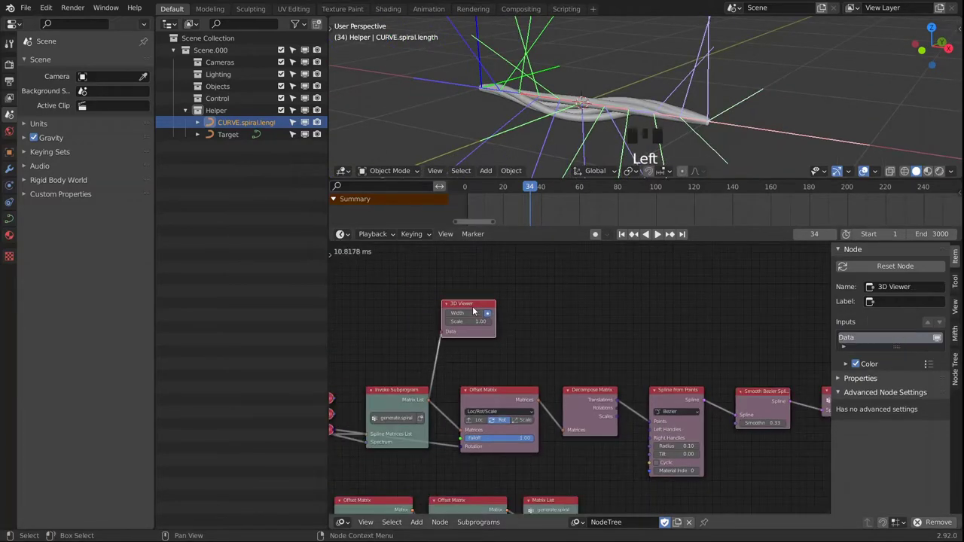
Delete the 3D Viewer node and set Curve Object Output's Bevel Depth to 0.1.
{"action": "key", "text": "x"}
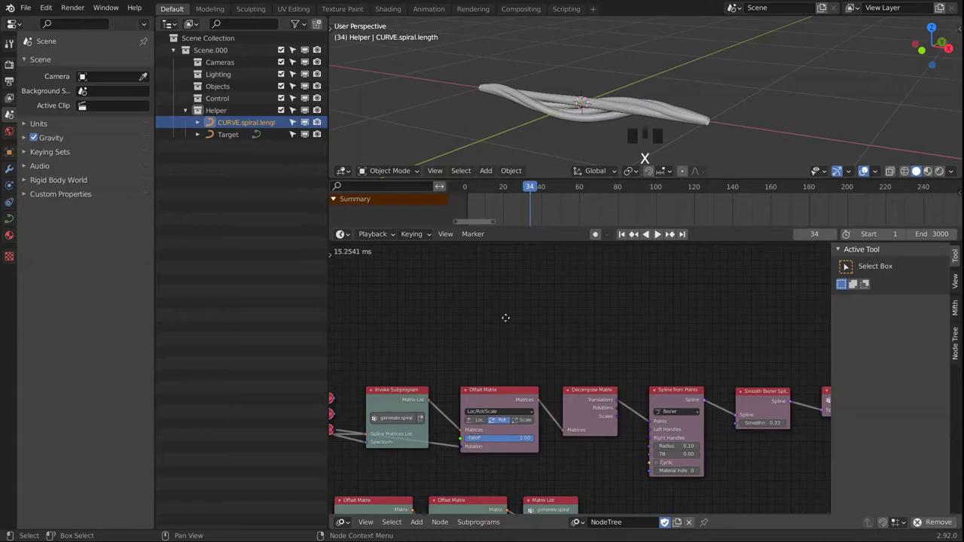
{"action": "middle_click_drag", "start_coordinate": [505, 317], "coordinate": [548, 299]}
{"action": "middle_click_drag", "start_coordinate": [648, 115], "coordinate": [657, 71]}
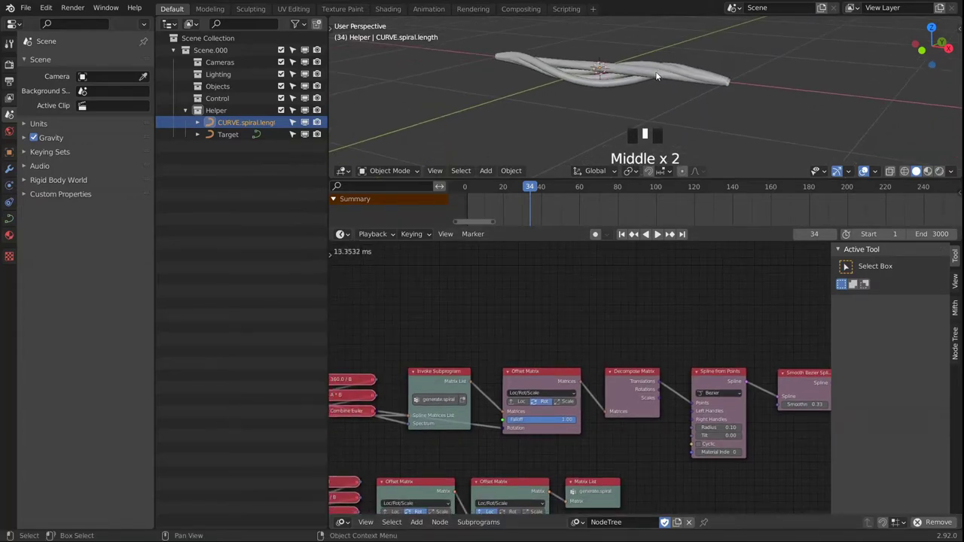
{"action": "middle_click_drag", "start_coordinate": [663, 355], "coordinate": [601, 396]}
{"action": "scroll", "coordinate": [548, 304], "scroll_direction": "down", "scroll_amount": 2}
{"action": "middle_click_drag", "start_coordinate": [548, 304], "coordinate": [588, 366]}
{"action": "scroll", "coordinate": [525, 351], "scroll_direction": "up", "scroll_amount": 6}
{"action": "left_click", "coordinate": [520, 340]}
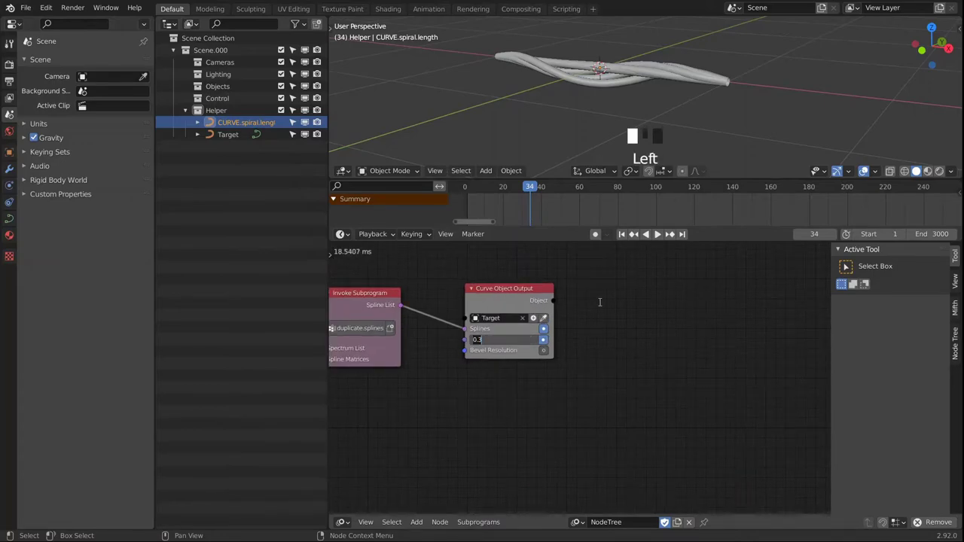
{"action": "type", "text": "0.1"}
{"action": "key", "text": "Return"}
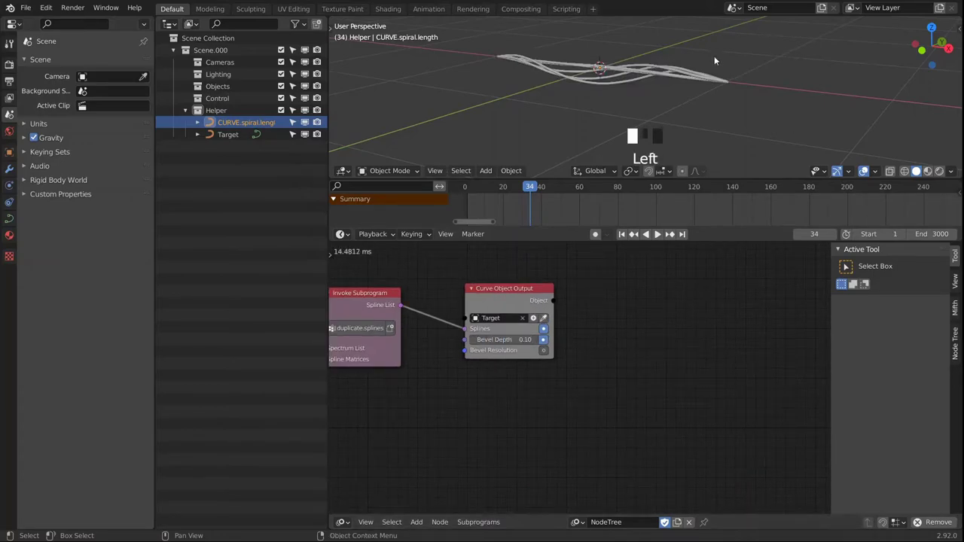
Inspect the thinner tubes from several angles and start animation playback.
{"action": "scroll", "coordinate": [658, 70], "scroll_direction": "up", "scroll_amount": 4}
{"action": "middle_click_drag", "start_coordinate": [658, 71], "coordinate": [659, 96]}
{"action": "scroll", "coordinate": [658, 99], "scroll_direction": "down", "scroll_amount": 1}
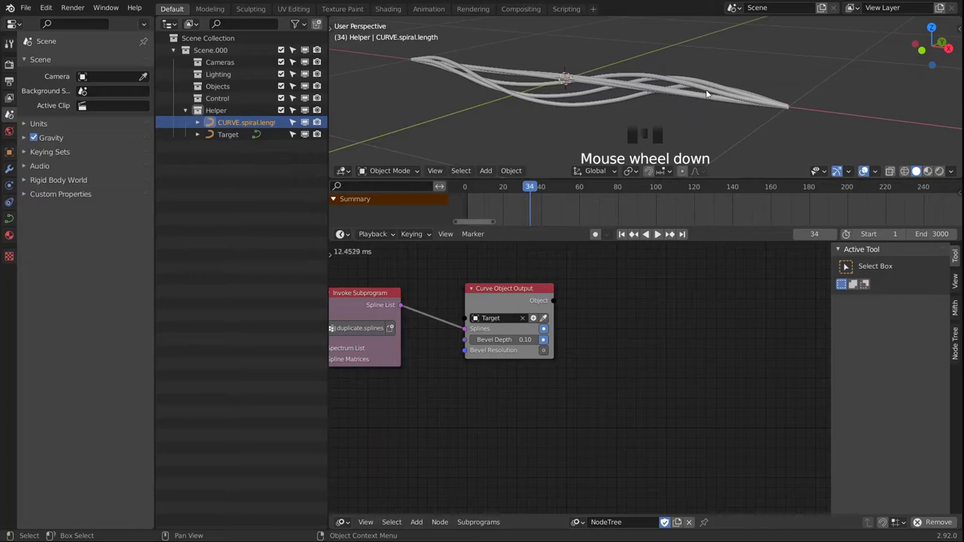
{"action": "middle_click_drag", "start_coordinate": [643, 95], "coordinate": [635, 102]}
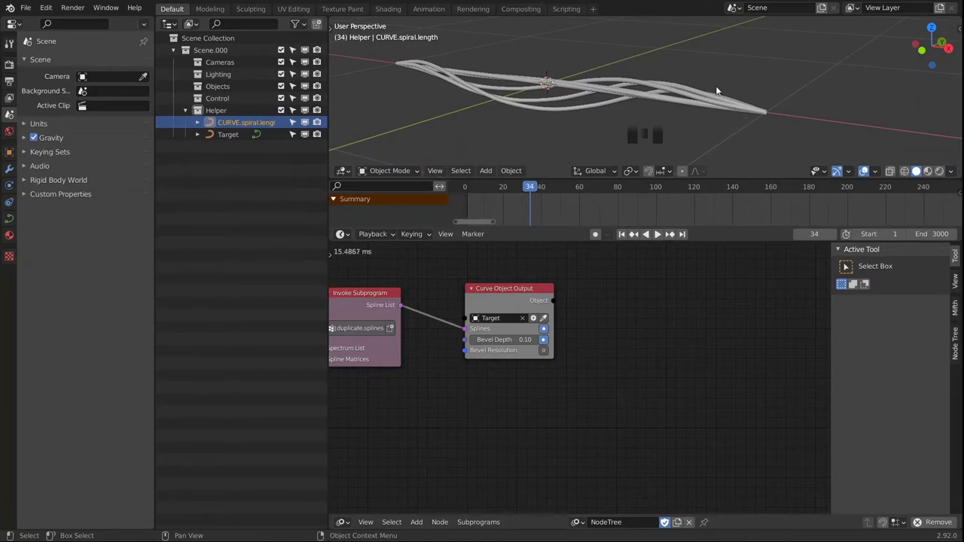
{"action": "middle_click_drag", "start_coordinate": [638, 112], "coordinate": [683, 108]}
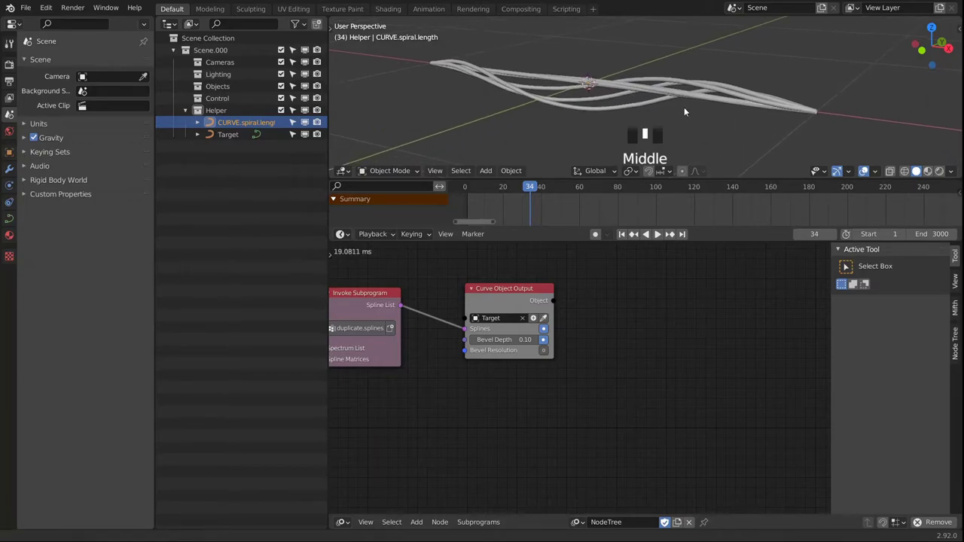
{"action": "key", "text": "space"}
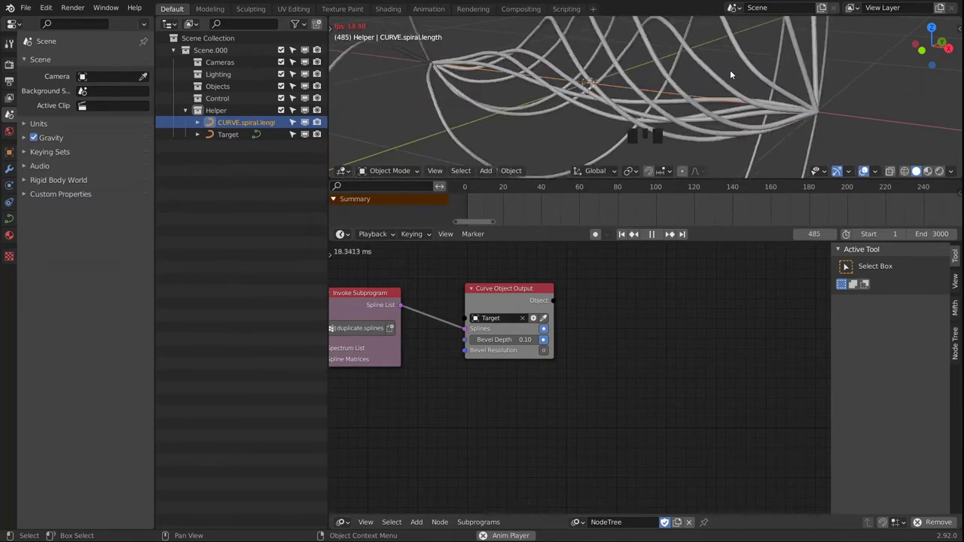
Stop playback at frame 500 and recentre the view on the coiled spiral tubes.
{"action": "key", "text": "space"}
{"action": "scroll", "coordinate": [768, 94], "scroll_direction": "down", "scroll_amount": 2}
{"action": "middle_click", "coordinate": [768, 95], "text": "alt"}
{"action": "scroll", "coordinate": [768, 95], "scroll_direction": "down", "scroll_amount": 2}
{"action": "middle_click", "coordinate": [772, 87], "text": "alt"}
{"action": "scroll", "coordinate": [780, 87], "scroll_direction": "up", "scroll_amount": 1}
{"action": "middle_click_drag", "start_coordinate": [780, 87], "coordinate": [647, 84]}
{"action": "middle_click", "coordinate": [637, 83], "text": "alt"}
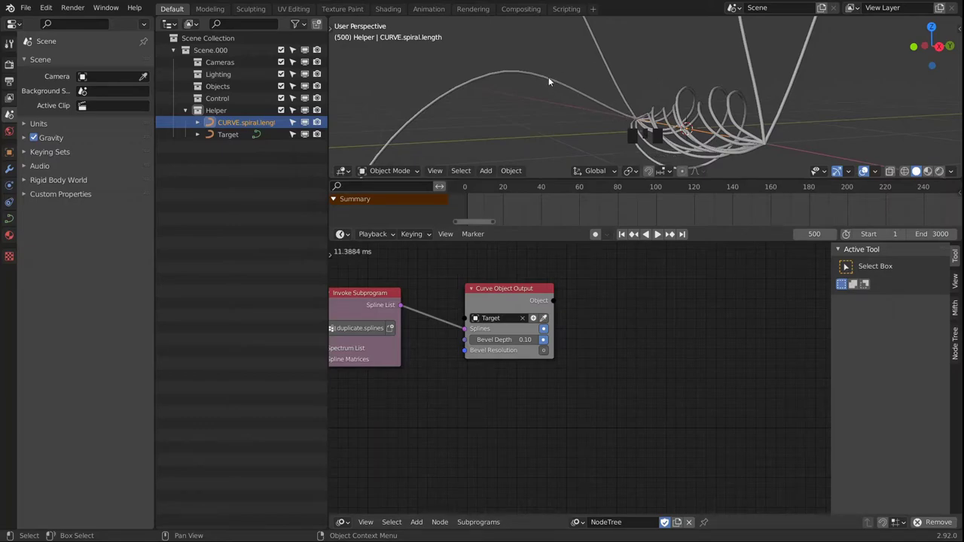
Change the Evaluate Spline Amount from 310 to 30 and check the sparser curves.
{"action": "middle_click_drag", "start_coordinate": [489, 275], "coordinate": [631, 256]}
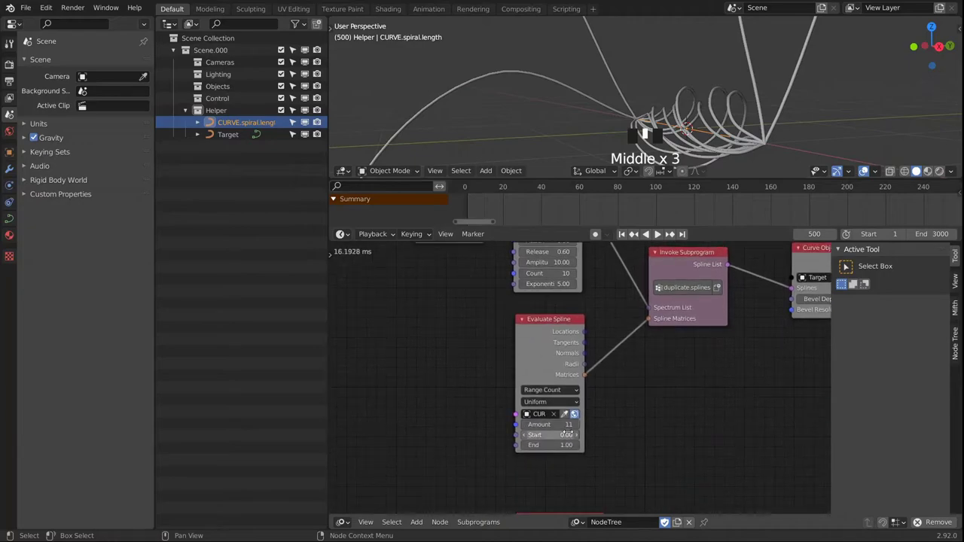
{"action": "scroll", "coordinate": [551, 425], "scroll_direction": "up", "scroll_amount": 2}
{"action": "left_click", "coordinate": [551, 424]}
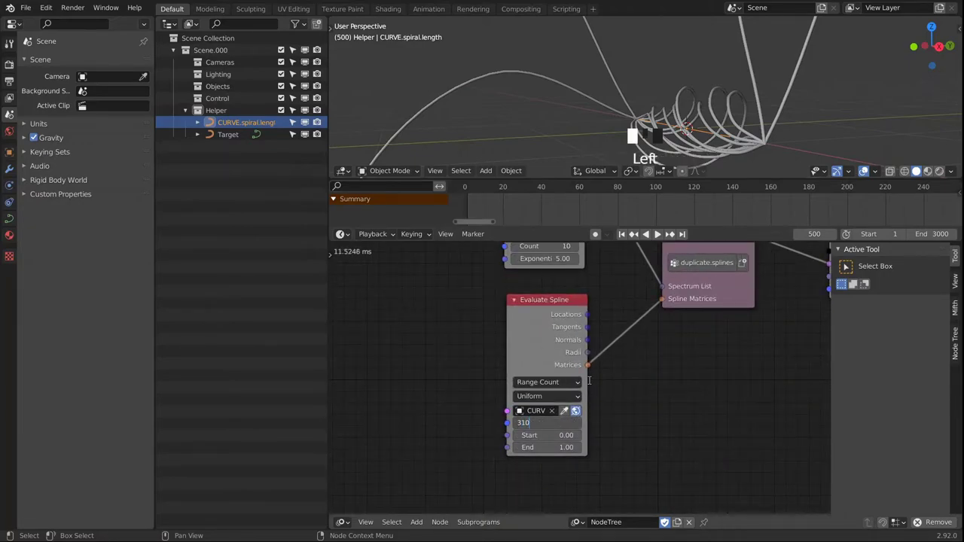
{"action": "key", "text": "Return"}
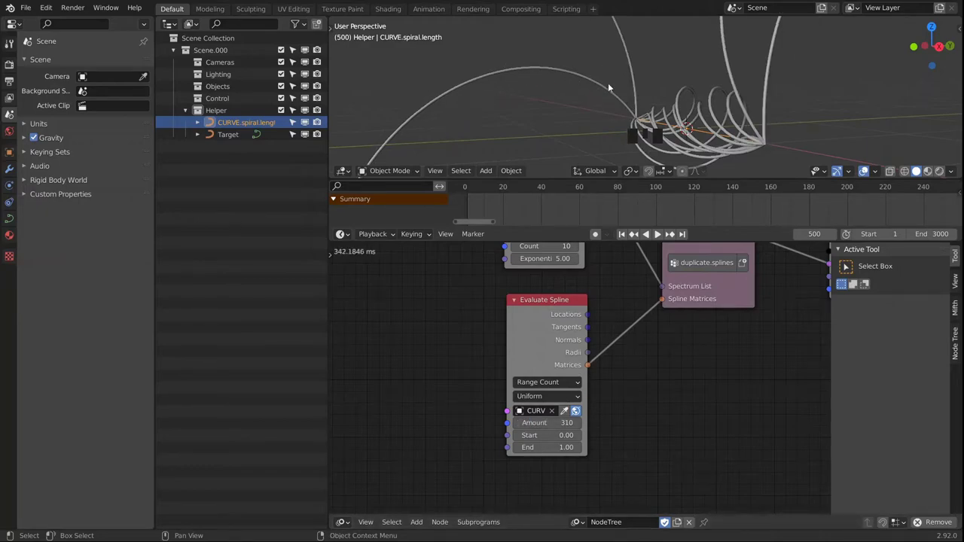
{"action": "left_click", "coordinate": [555, 422]}
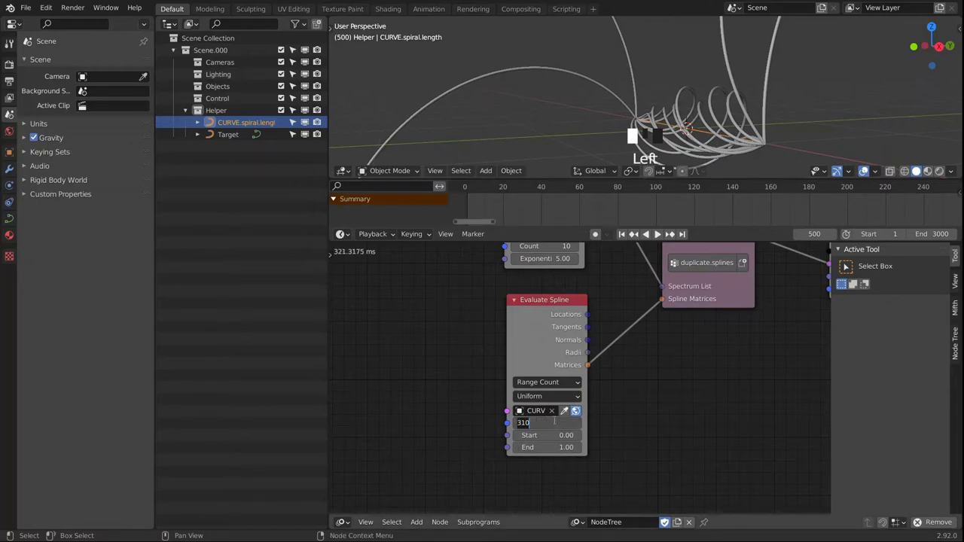
{"action": "key", "text": "BackSpace"}
{"action": "key", "text": "Return"}
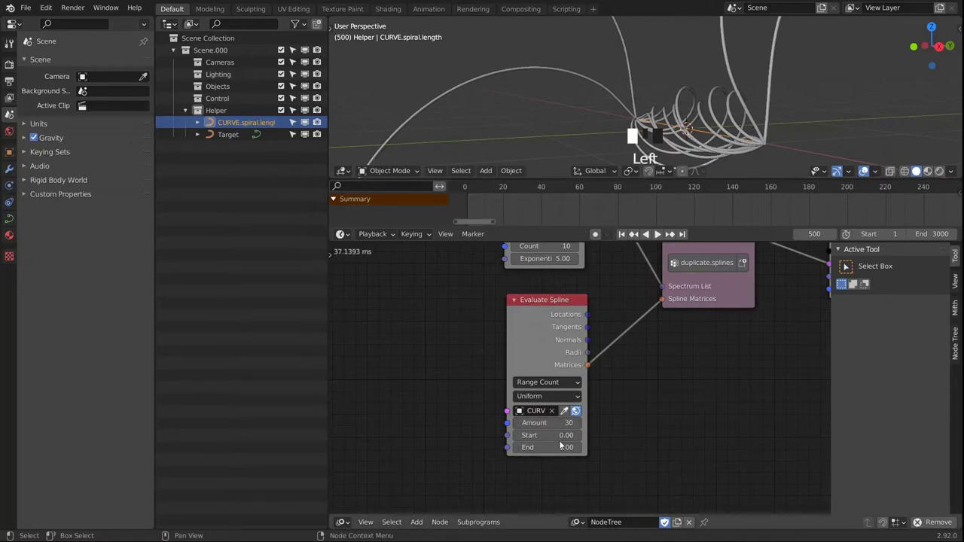
{"action": "middle_click_drag", "start_coordinate": [783, 97], "coordinate": [694, 110]}
{"action": "scroll", "coordinate": [736, 88], "scroll_direction": "down", "scroll_amount": 3}
{"action": "scroll", "coordinate": [729, 101], "scroll_direction": "down", "scroll_amount": 1}
{"action": "scroll", "coordinate": [732, 99], "scroll_direction": "down", "scroll_amount": 1}
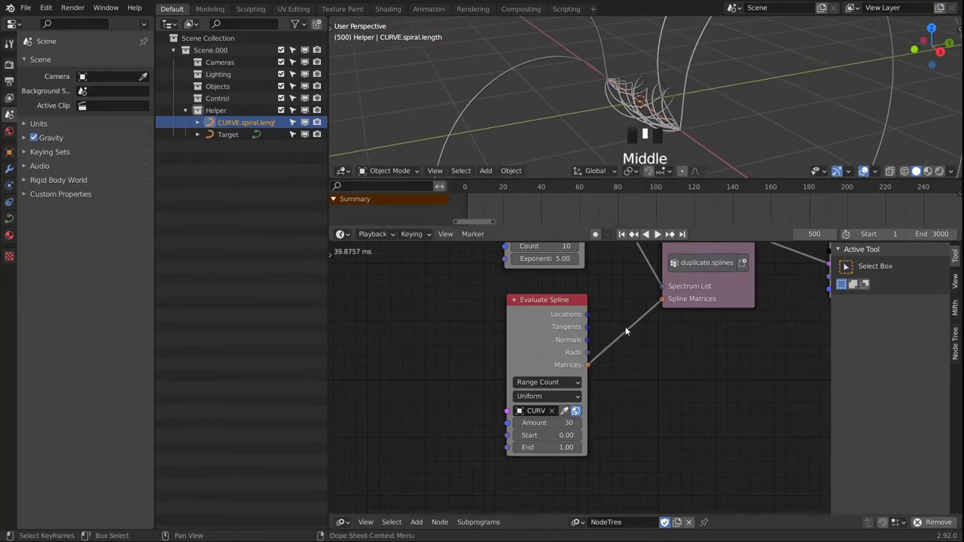
{"action": "middle_click_drag", "start_coordinate": [708, 378], "coordinate": [628, 396]}
Navigate to the Loop Input nodes and open the Shift+A Interpolation submenu.
{"action": "scroll", "coordinate": [702, 339], "scroll_direction": "down", "scroll_amount": 2}
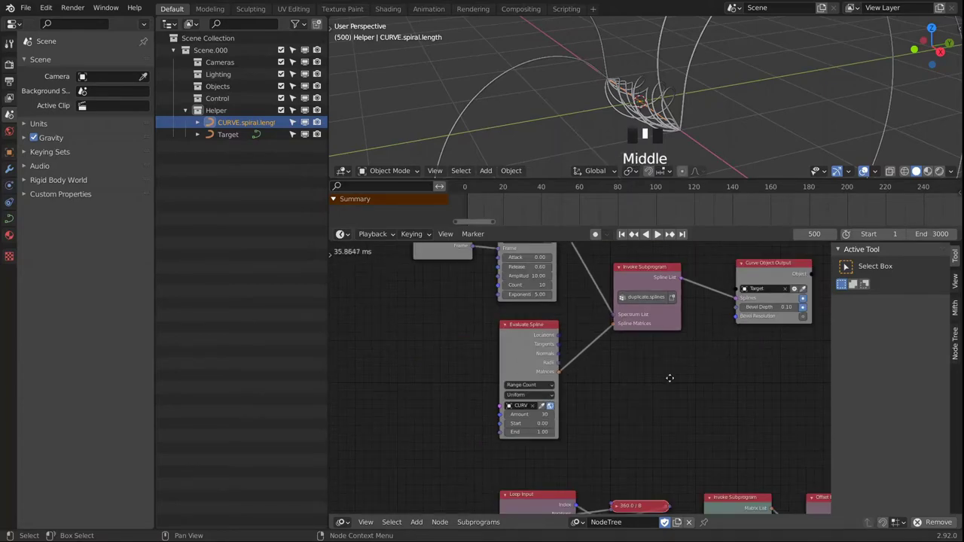
{"action": "middle_click_drag", "start_coordinate": [680, 377], "coordinate": [669, 387]}
{"action": "scroll", "coordinate": [659, 422], "scroll_direction": "up", "scroll_amount": 1}
{"action": "scroll", "coordinate": [640, 361], "scroll_direction": "up", "scroll_amount": 2}
{"action": "middle_click_drag", "start_coordinate": [637, 354], "coordinate": [678, 381]}
{"action": "middle_click_drag", "start_coordinate": [675, 118], "coordinate": [716, 114], "text": "alt"}
{"action": "middle_click_drag", "start_coordinate": [650, 351], "coordinate": [598, 347]}
{"action": "scroll", "coordinate": [595, 392], "scroll_direction": "down", "scroll_amount": 4}
{"action": "middle_click_drag", "start_coordinate": [593, 405], "coordinate": [598, 446]}
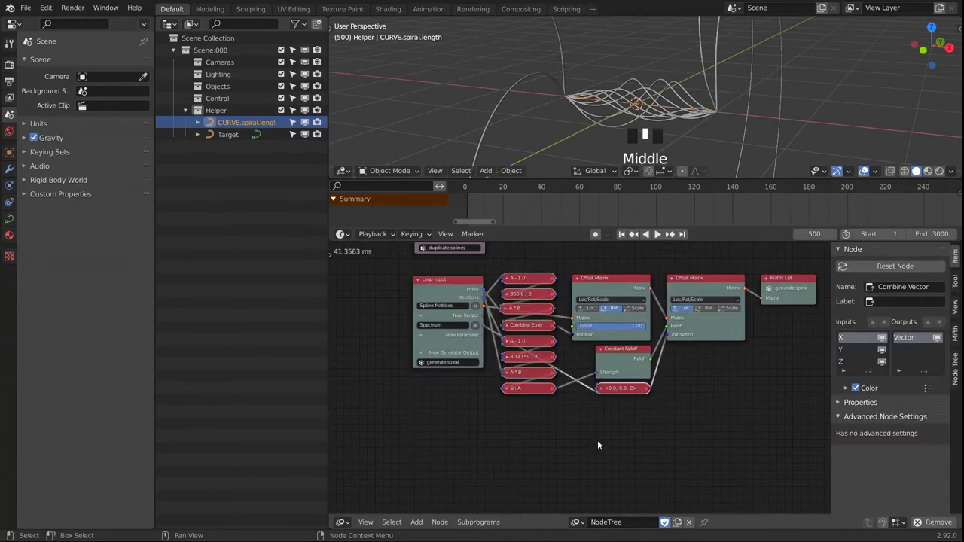
{"action": "key", "text": "shift+a"}
{"action": "mouse_move", "coordinate": [556, 383]}
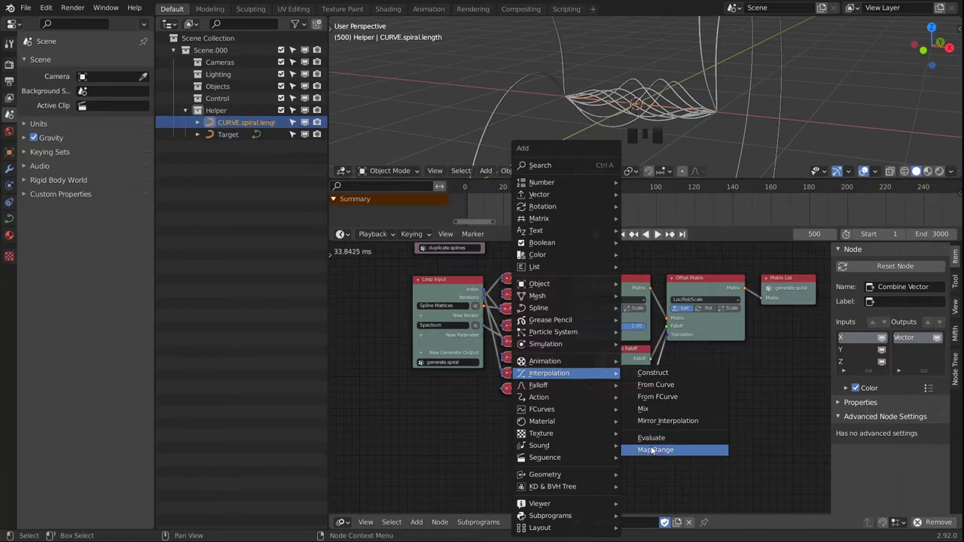
Add a Map Range node below the math nodes and shift Combine Vector, Offset Matrix, Matrix List left.
{"action": "left_click", "coordinate": [652, 451]}
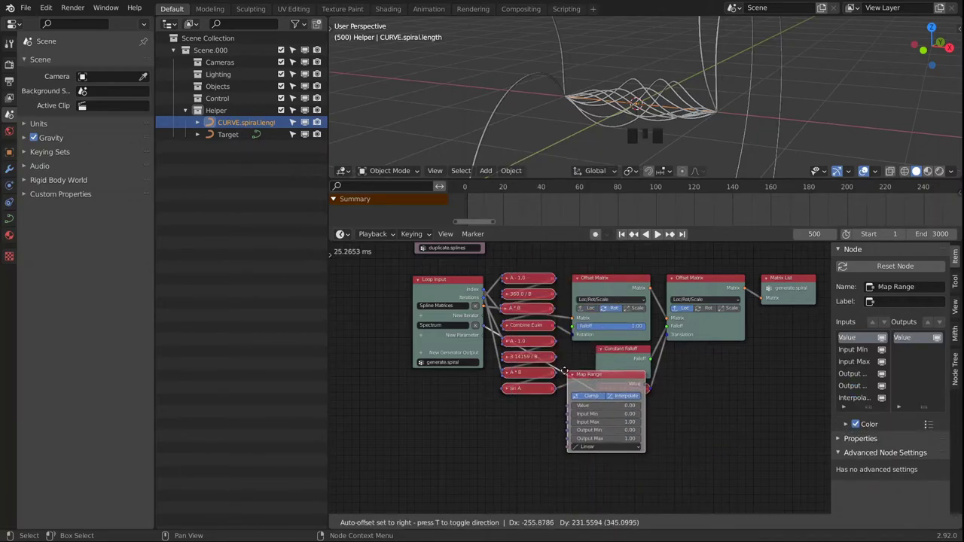
{"action": "left_click_drag", "start_coordinate": [558, 417], "coordinate": [540, 409]}
{"action": "left_click_drag", "start_coordinate": [712, 390], "coordinate": [652, 387]}
{"action": "middle_click_drag", "start_coordinate": [706, 383], "coordinate": [625, 403]}
{"action": "left_click_drag", "start_coordinate": [702, 318], "coordinate": [624, 318]}
{"action": "left_click_drag", "start_coordinate": [779, 300], "coordinate": [700, 300]}
Reposition the Map Range node further left and drag its Input Max to 1.57.
{"action": "middle_click_drag", "start_coordinate": [541, 406], "coordinate": [633, 346]}
{"action": "left_click_drag", "start_coordinate": [640, 354], "coordinate": [632, 354]}
{"action": "left_click_drag", "start_coordinate": [563, 377], "coordinate": [547, 377]}
{"action": "scroll", "coordinate": [559, 410], "scroll_direction": "up", "scroll_amount": 3}
{"action": "middle_click_drag", "start_coordinate": [558, 414], "coordinate": [558, 402]}
{"action": "left_click_drag", "start_coordinate": [558, 402], "coordinate": [601, 402]}
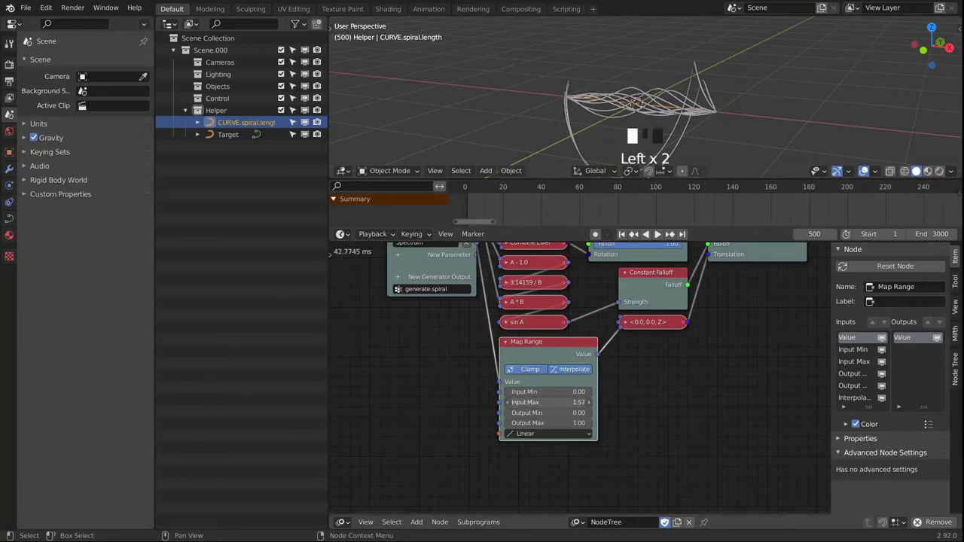
Try Elastic interpolation on Map Range, then revert it to Linear.
{"action": "left_click", "coordinate": [550, 435]}
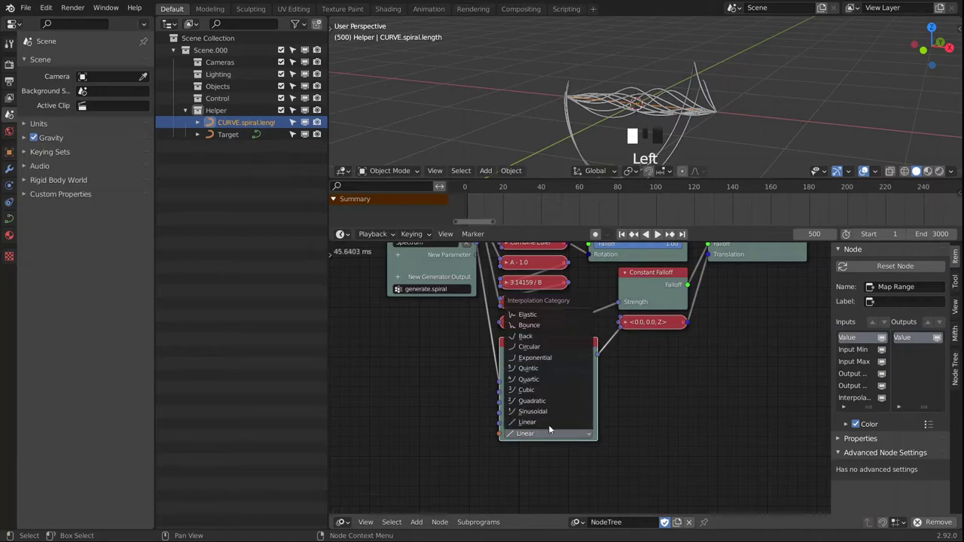
{"action": "left_click", "coordinate": [534, 316]}
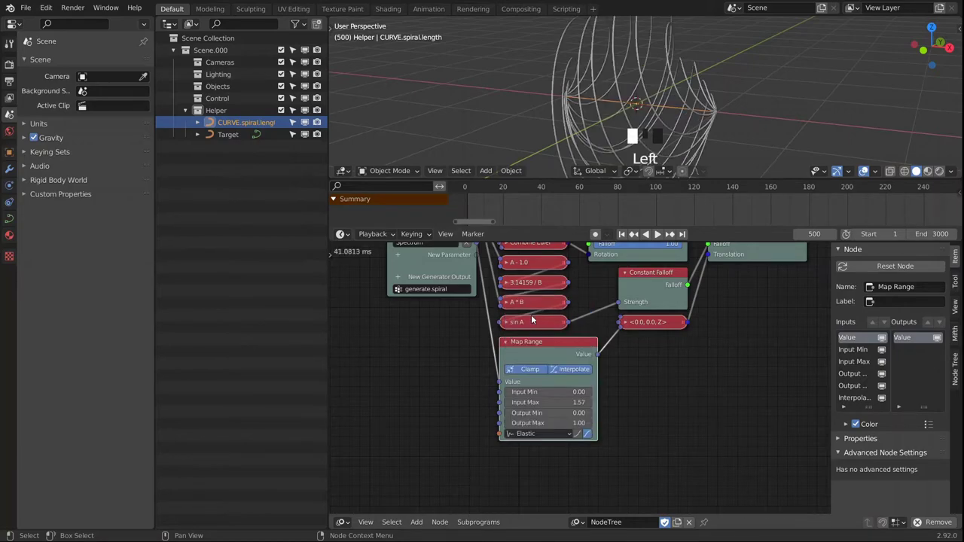
{"action": "left_click", "coordinate": [540, 439]}
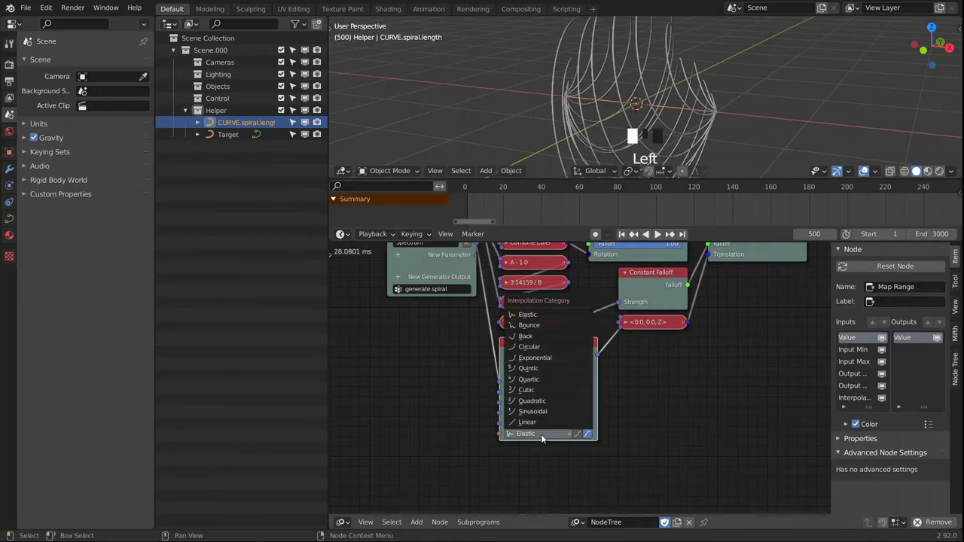
{"action": "left_click", "coordinate": [535, 429]}
Tune Map Range to Input Max 0.61 and Output Max 0.97.
{"action": "middle_click_drag", "start_coordinate": [729, 141], "coordinate": [667, 94], "text": "alt"}
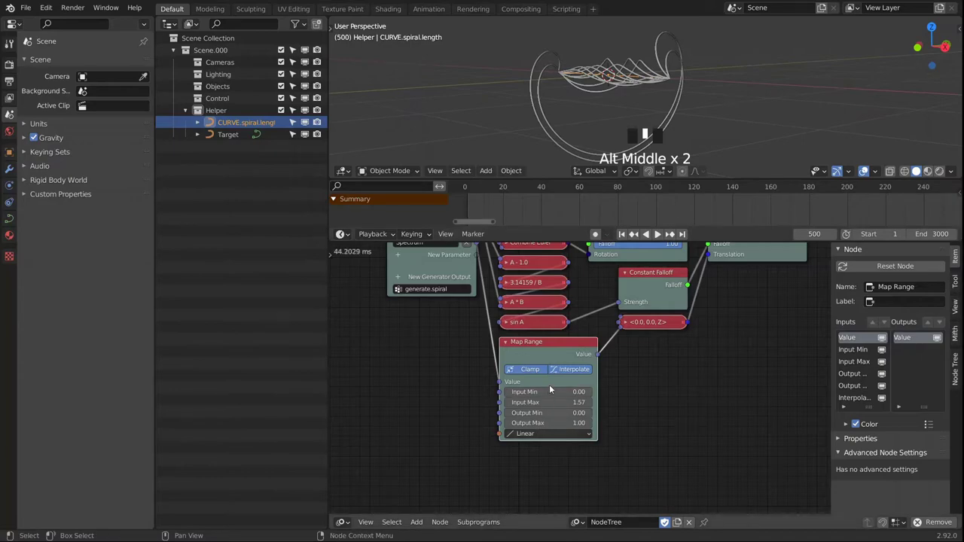
{"action": "middle_click_drag", "start_coordinate": [641, 391], "coordinate": [604, 405]}
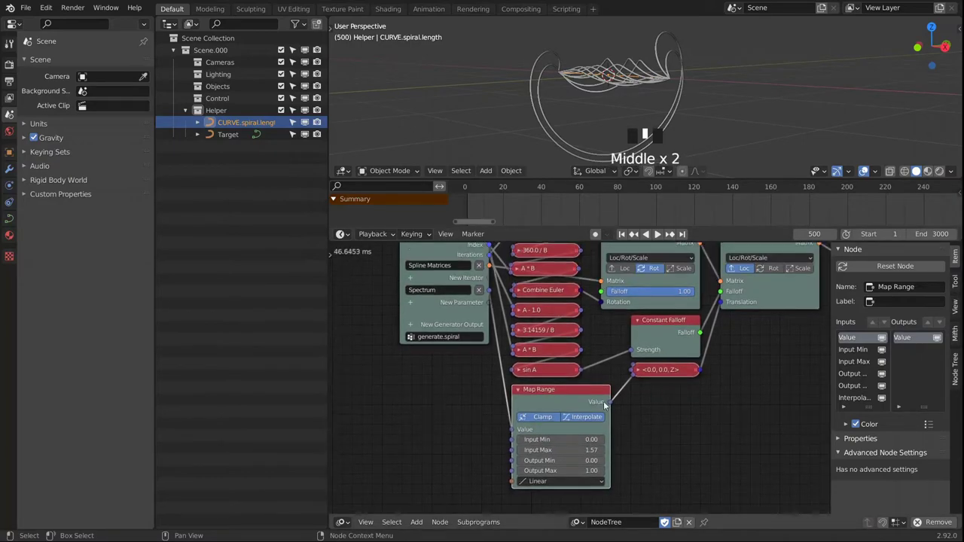
{"action": "left_click", "coordinate": [561, 450]}
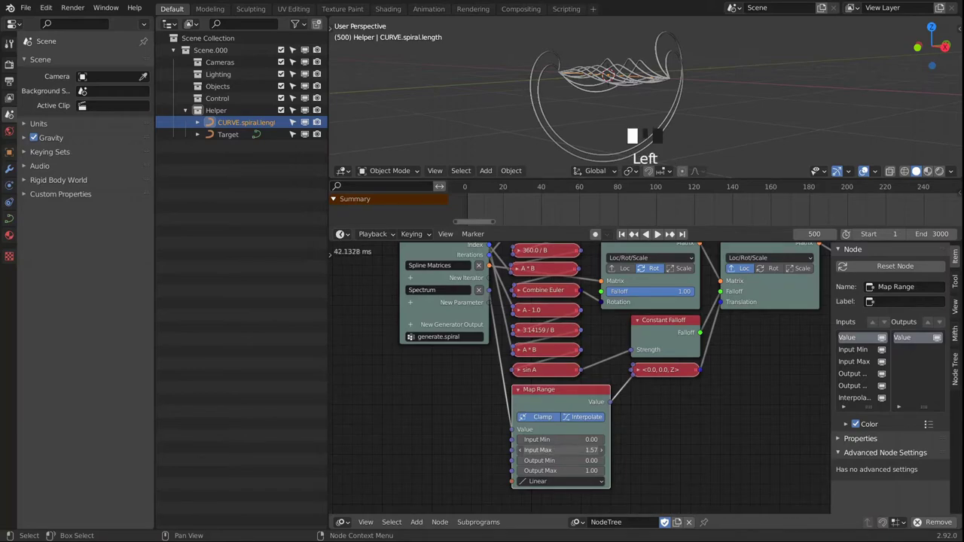
{"action": "left_click", "coordinate": [636, 465]}
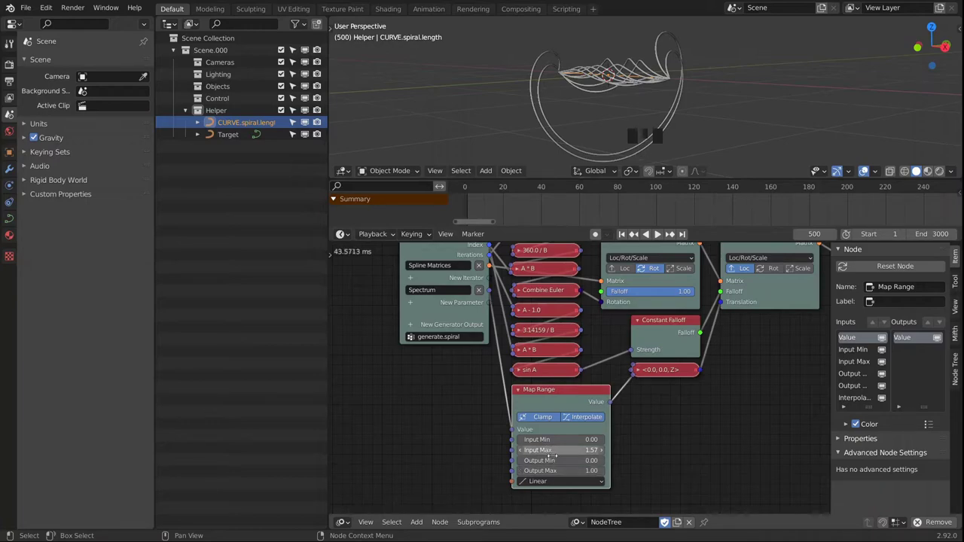
{"action": "left_click_drag", "start_coordinate": [561, 471], "coordinate": [554, 450]}
Delete the Curve Object Output node and select the Target object in the Outliner.
{"action": "key", "text": "Home"}
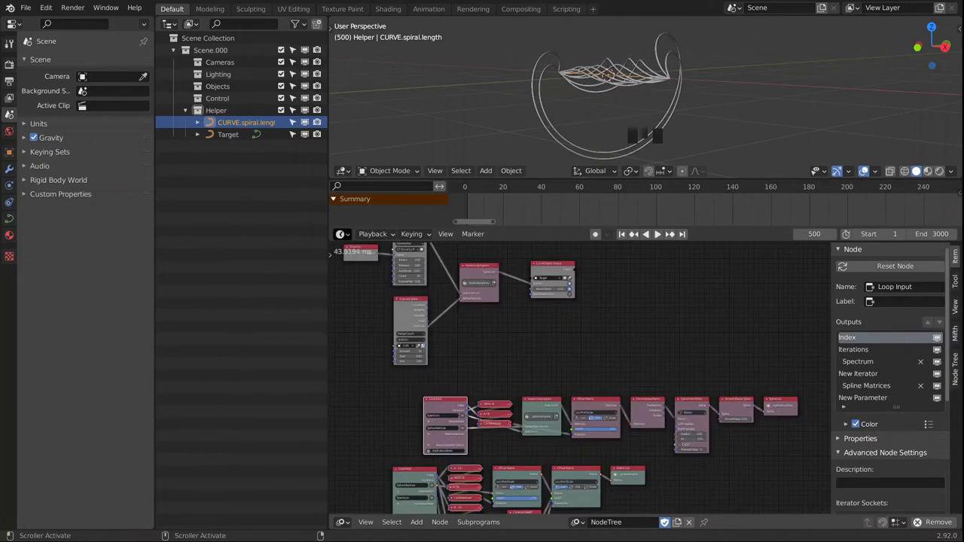
{"action": "middle_click_drag", "start_coordinate": [658, 335], "coordinate": [581, 360]}
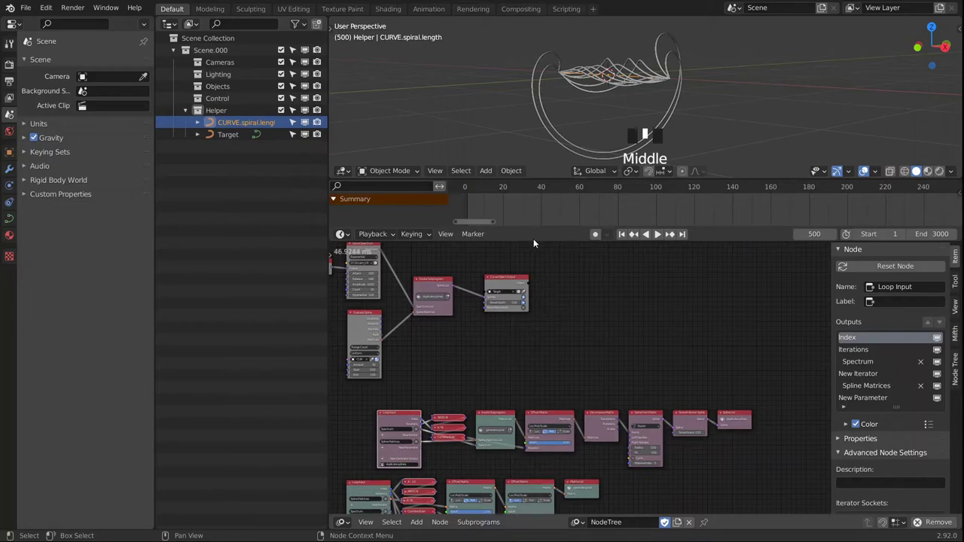
{"action": "left_click", "coordinate": [503, 288]}
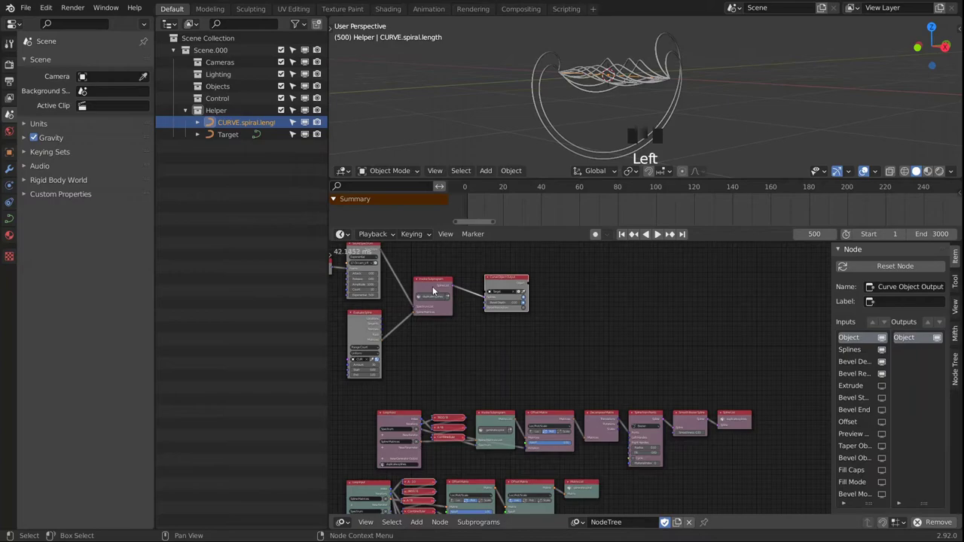
{"action": "left_click", "coordinate": [433, 290]}
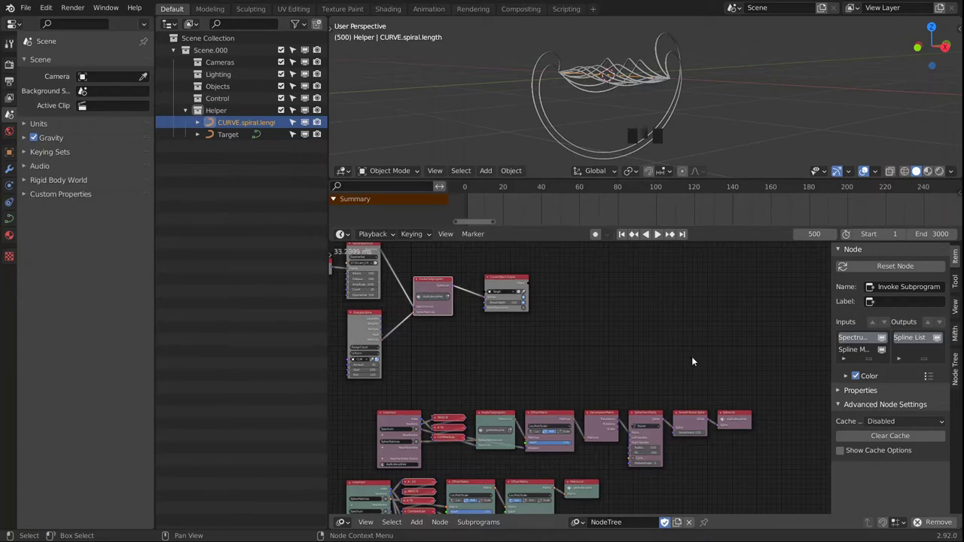
{"action": "left_click", "coordinate": [503, 291]}
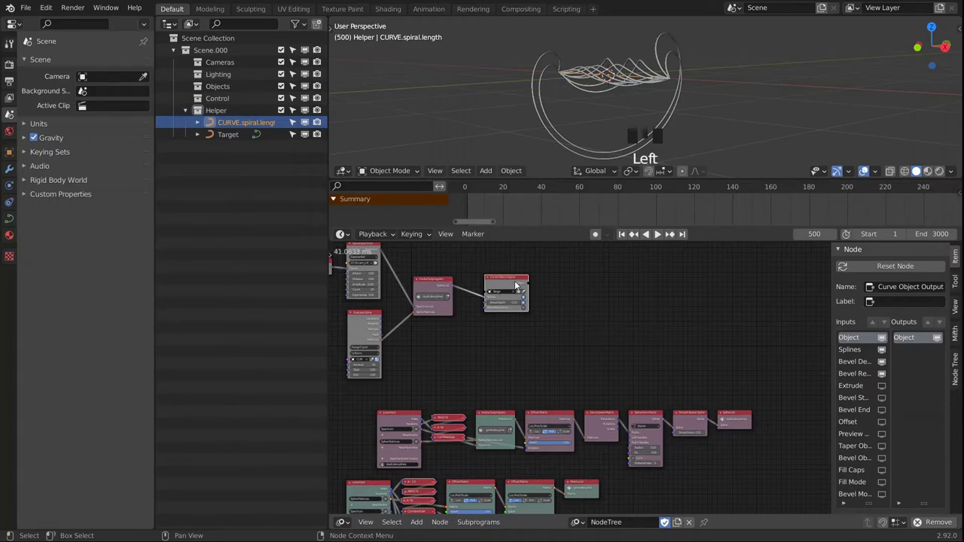
{"action": "key", "text": "x"}
{"action": "left_click", "coordinate": [229, 134]}
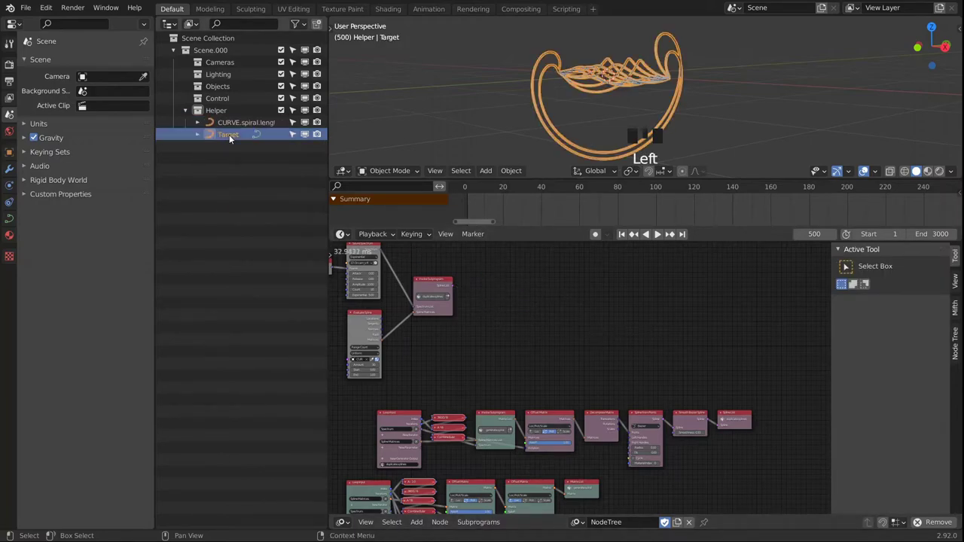
Delete the Target object and add a Mesh from Spline node to the tree.
{"action": "key", "text": "x"}
{"action": "middle_click_drag", "start_coordinate": [507, 300], "coordinate": [487, 301]}
{"action": "scroll", "coordinate": [510, 324], "scroll_direction": "up", "scroll_amount": 3}
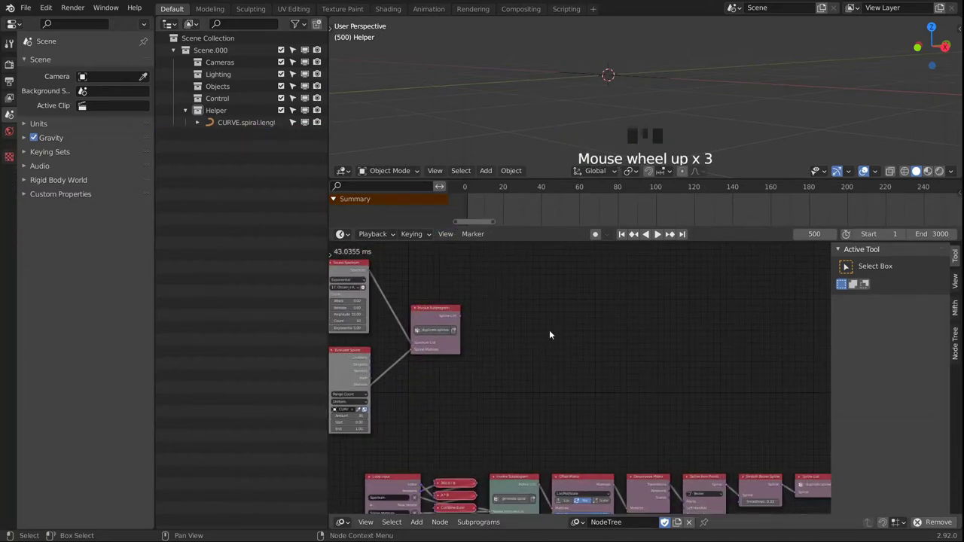
{"action": "key", "text": "shift+a"}
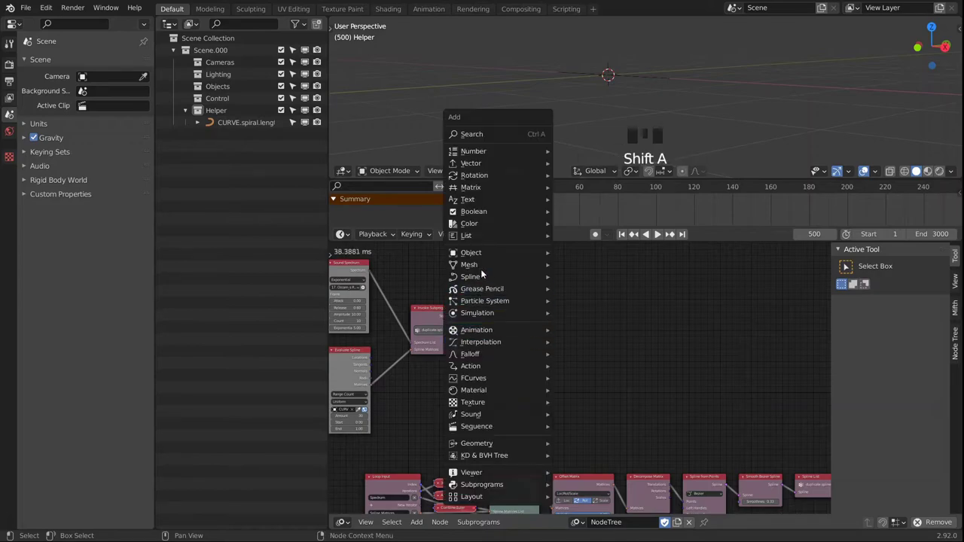
{"action": "mouse_move", "coordinate": [483, 273]}
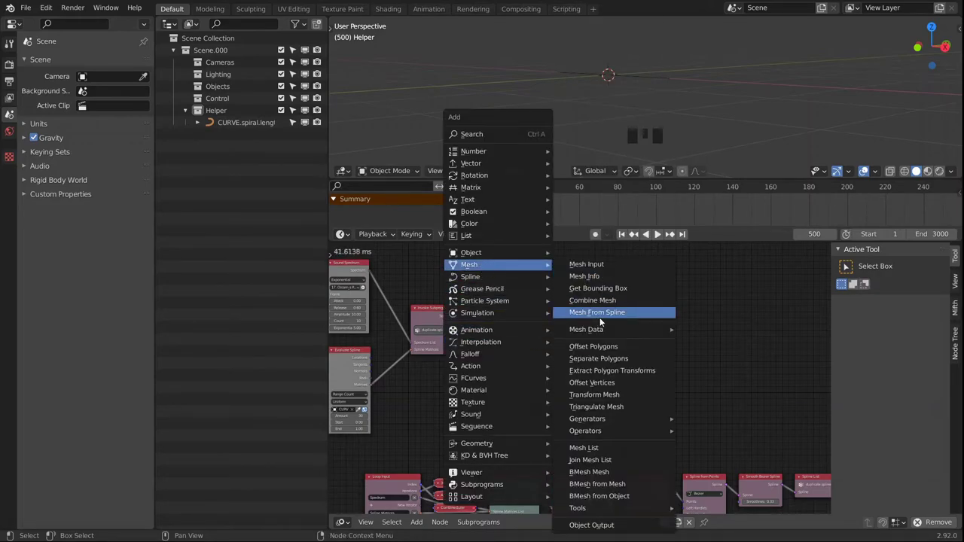
{"action": "left_click", "coordinate": [604, 314]}
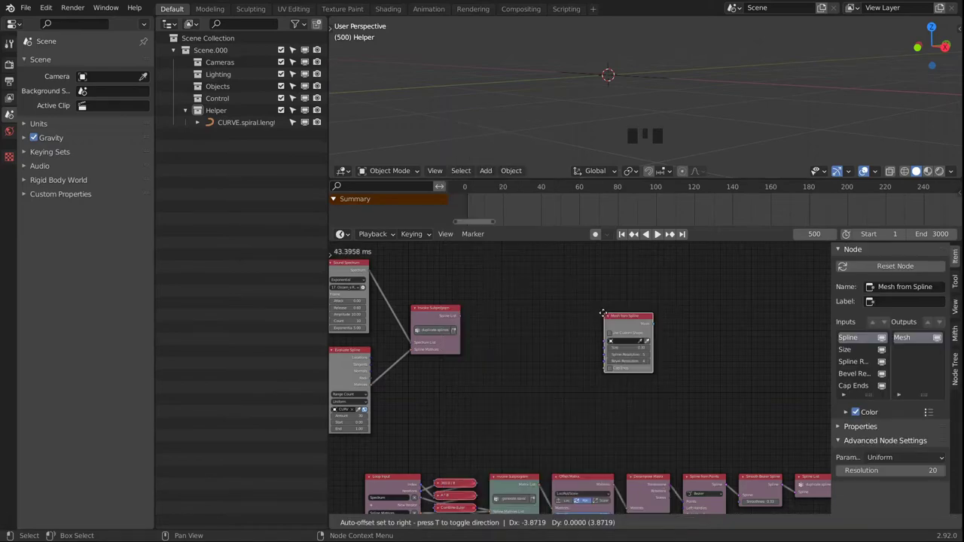
{"action": "left_click", "coordinate": [518, 305]}
Link the Spline List output into Mesh from Spline and place it right of Invoke Subprogram.
{"action": "scroll", "coordinate": [487, 340], "scroll_direction": "up", "scroll_amount": 7}
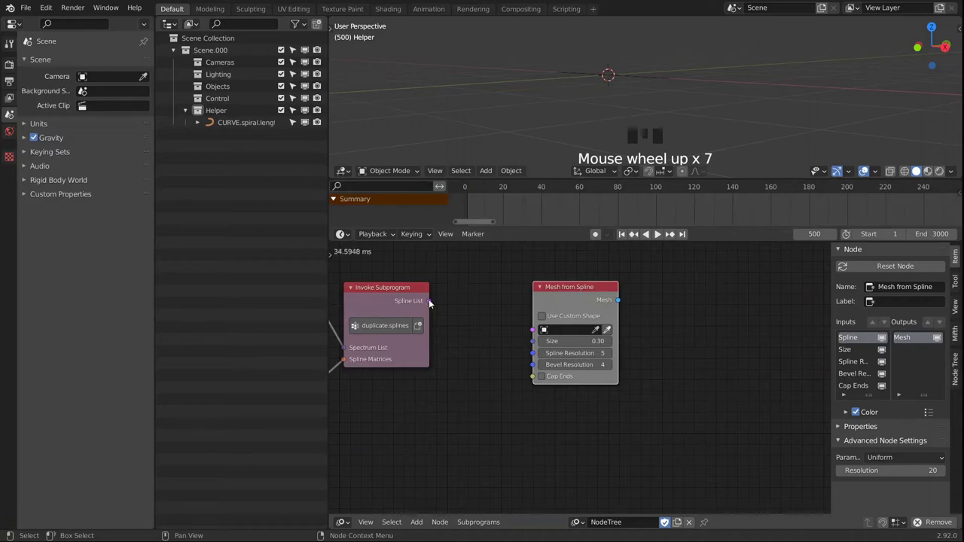
{"action": "left_click", "coordinate": [430, 302]}
{"action": "left_click_drag", "start_coordinate": [430, 301], "coordinate": [499, 324]}
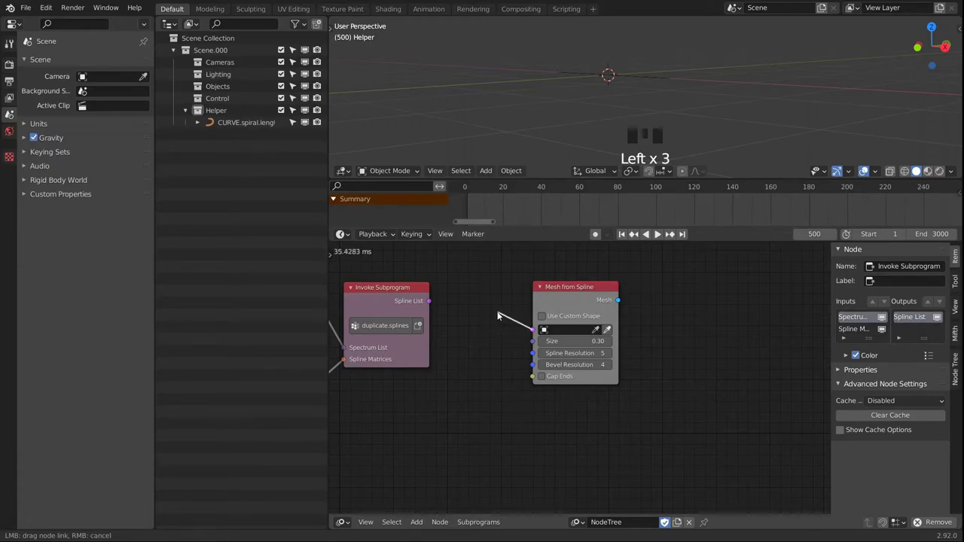
{"action": "left_click_drag", "start_coordinate": [502, 326], "coordinate": [581, 309]}
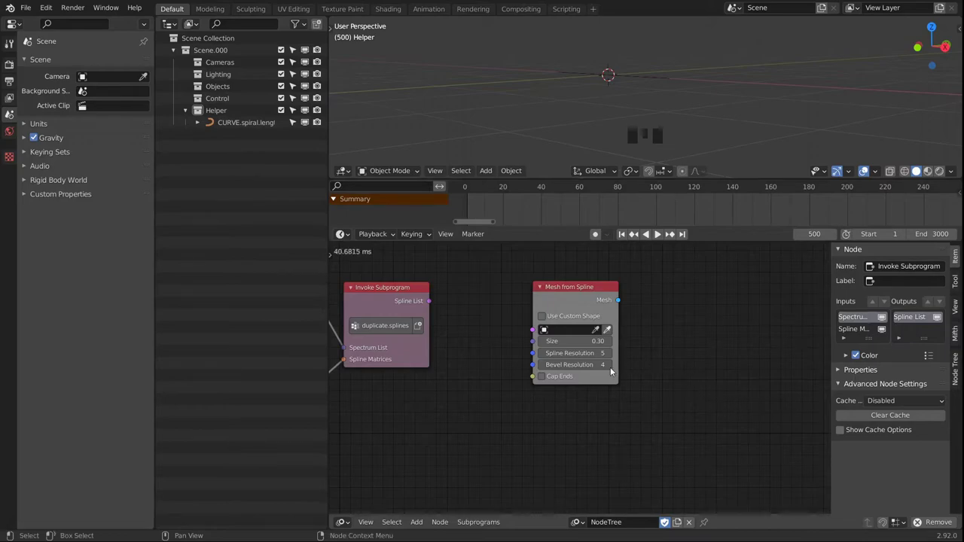
{"action": "left_click_drag", "start_coordinate": [580, 304], "coordinate": [721, 326]}
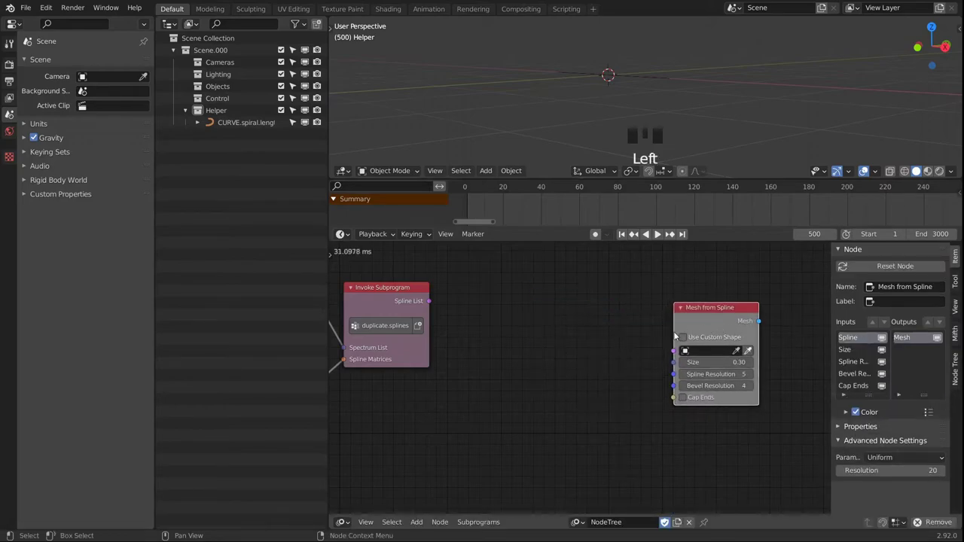
Create a new loop subprogram and place its Loop Input node below the other nodes.
{"action": "left_click", "coordinate": [478, 522]}
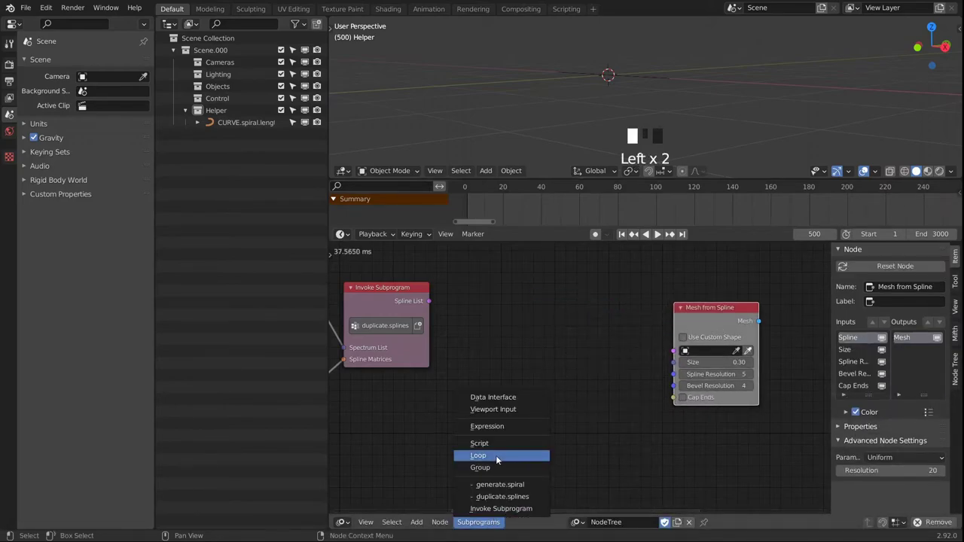
{"action": "left_click", "coordinate": [499, 457]}
{"action": "left_click", "coordinate": [476, 292]}
{"action": "left_click_drag", "start_coordinate": [511, 347], "coordinate": [502, 459]}
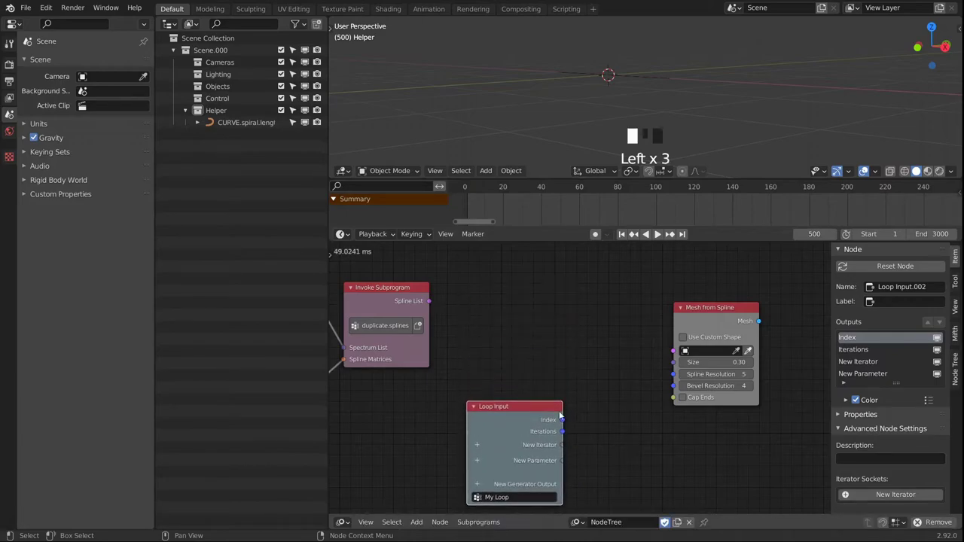
Stop the node tree executing constantly and move Mesh from Spline beside Loop Input.
{"action": "left_click", "coordinate": [956, 370]}
{"action": "left_click", "coordinate": [841, 266]}
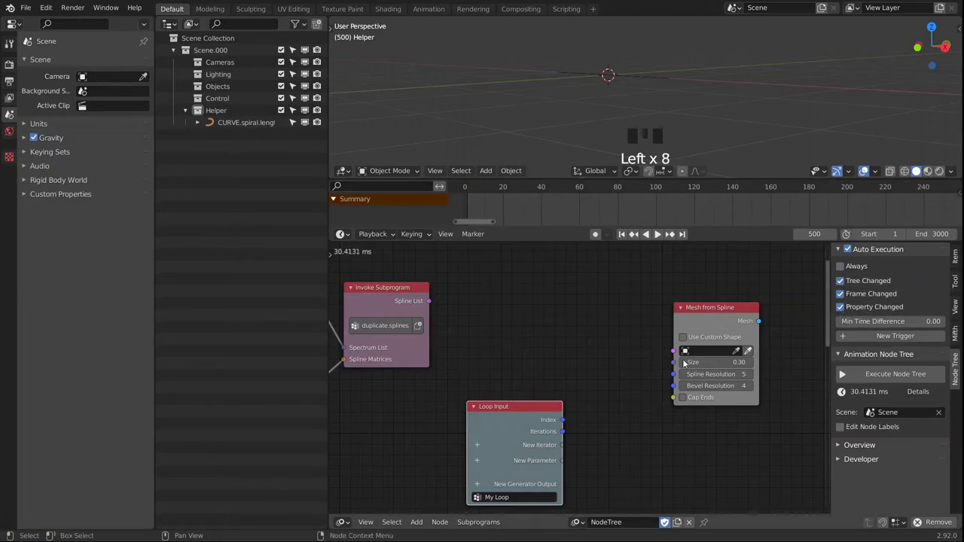
{"action": "middle_click_drag", "start_coordinate": [551, 331], "coordinate": [557, 320]}
{"action": "left_click_drag", "start_coordinate": [716, 302], "coordinate": [676, 398]}
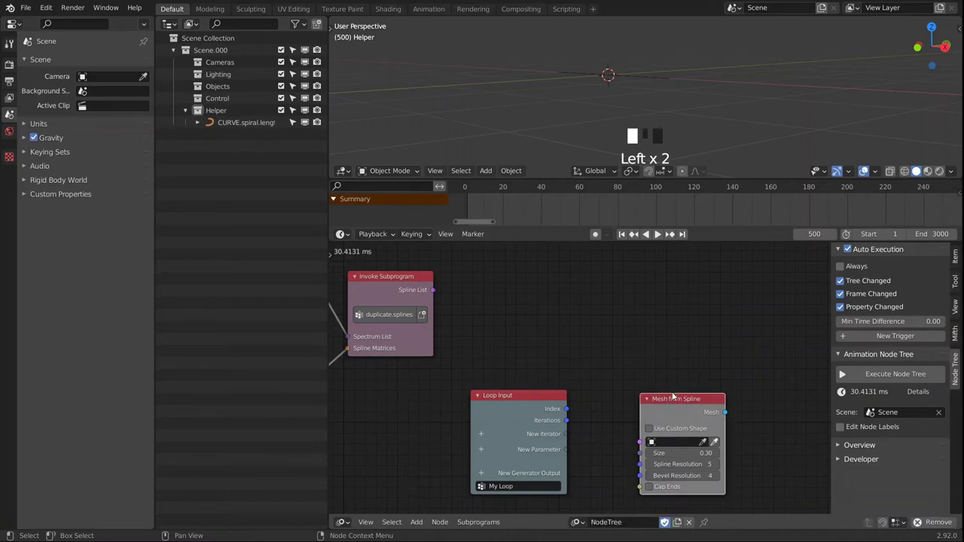
{"action": "middle_click_drag", "start_coordinate": [637, 375], "coordinate": [633, 345]}
{"action": "left_click", "coordinate": [674, 366]}
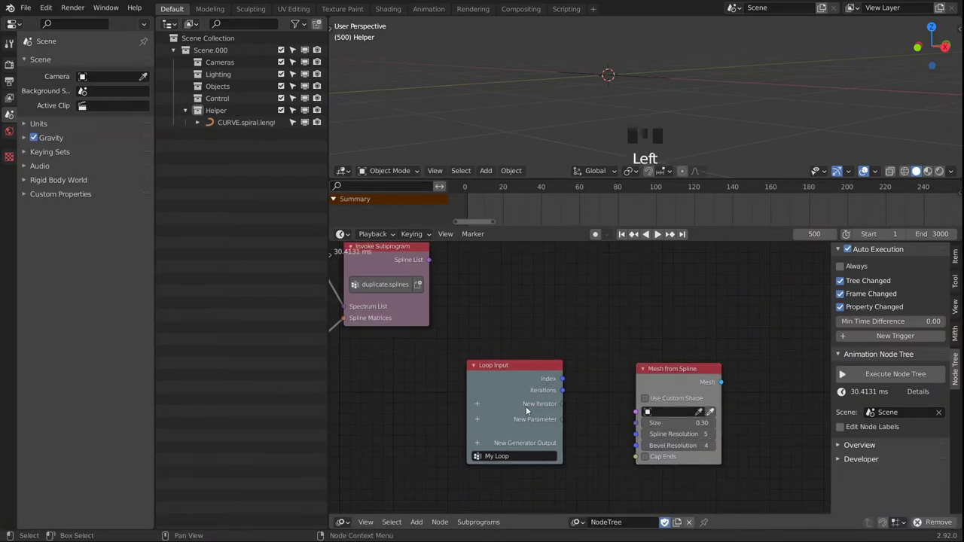
Add a Spline List iterator to the loop and feed each spline into Mesh from Spline.
{"action": "left_click", "coordinate": [485, 406]}
{"action": "type", "text": "spl"}
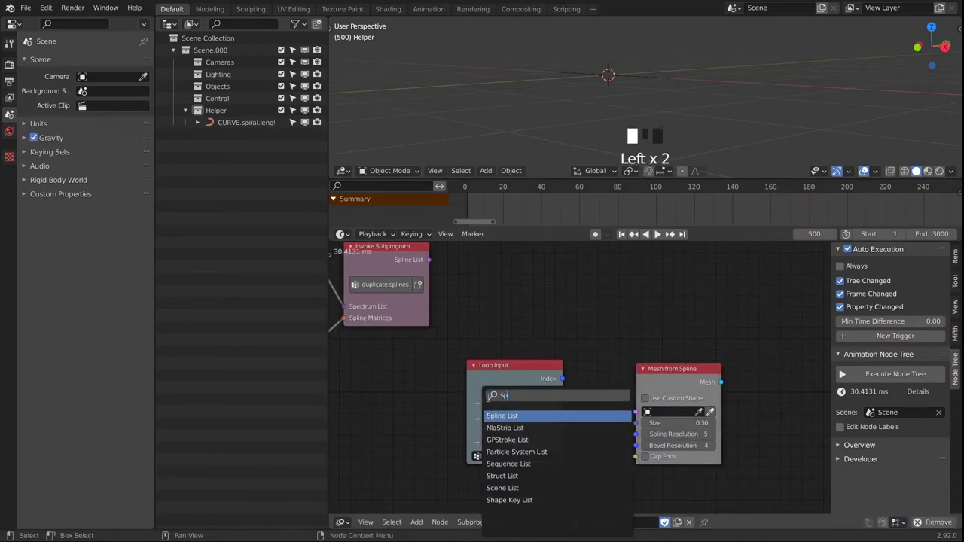
{"action": "key", "text": "Return"}
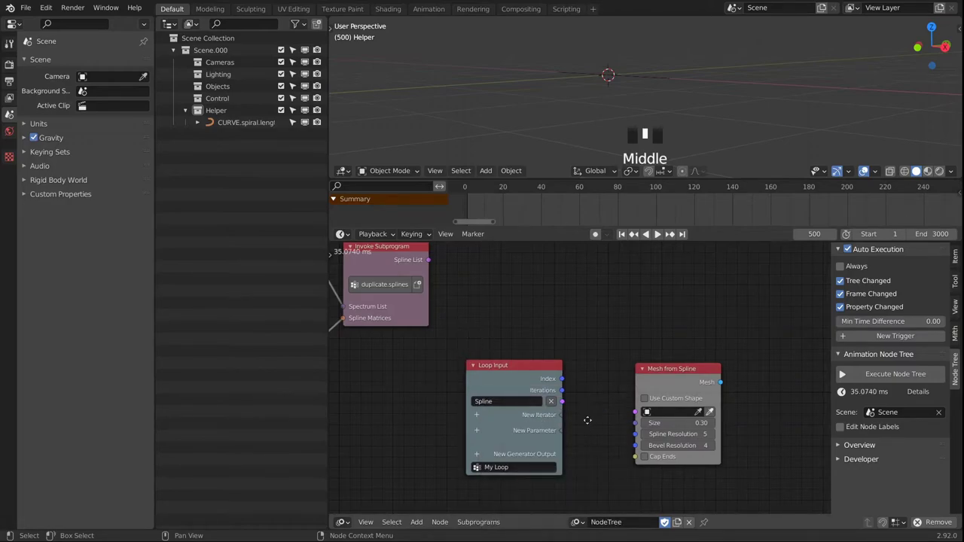
{"action": "middle_click_drag", "start_coordinate": [588, 419], "coordinate": [559, 390]}
{"action": "left_click_drag", "start_coordinate": [533, 372], "coordinate": [623, 351]}
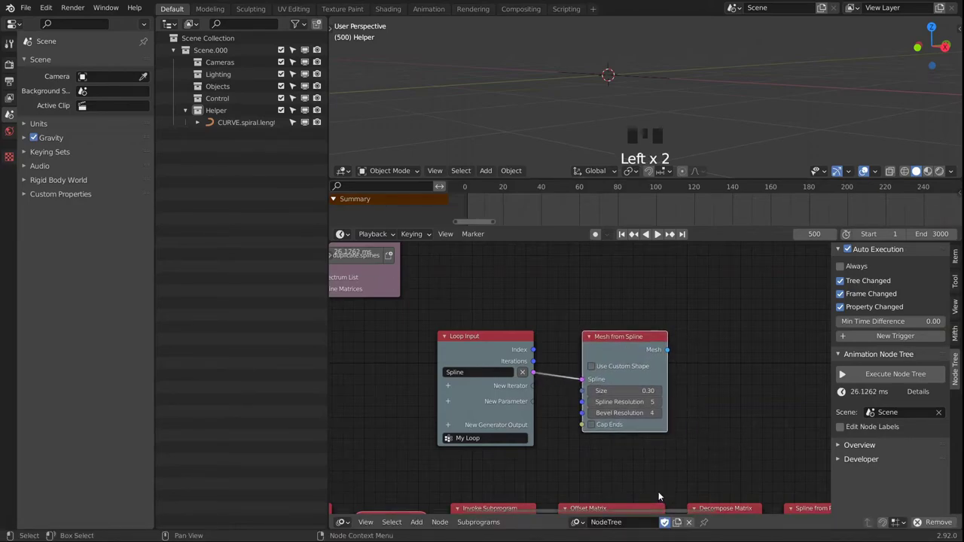
{"action": "left_click_drag", "start_coordinate": [621, 390], "coordinate": [644, 390]}
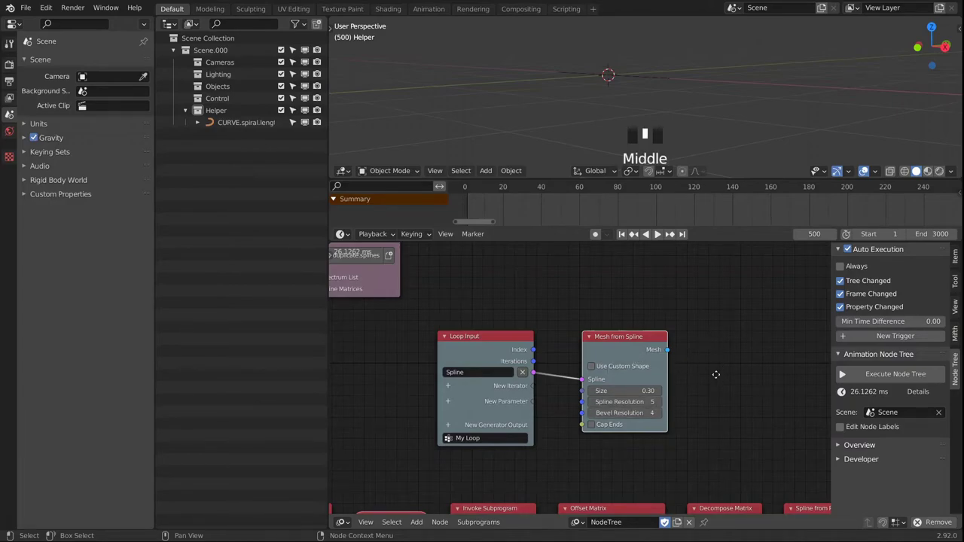
{"action": "middle_click_drag", "start_coordinate": [716, 375], "coordinate": [653, 383]}
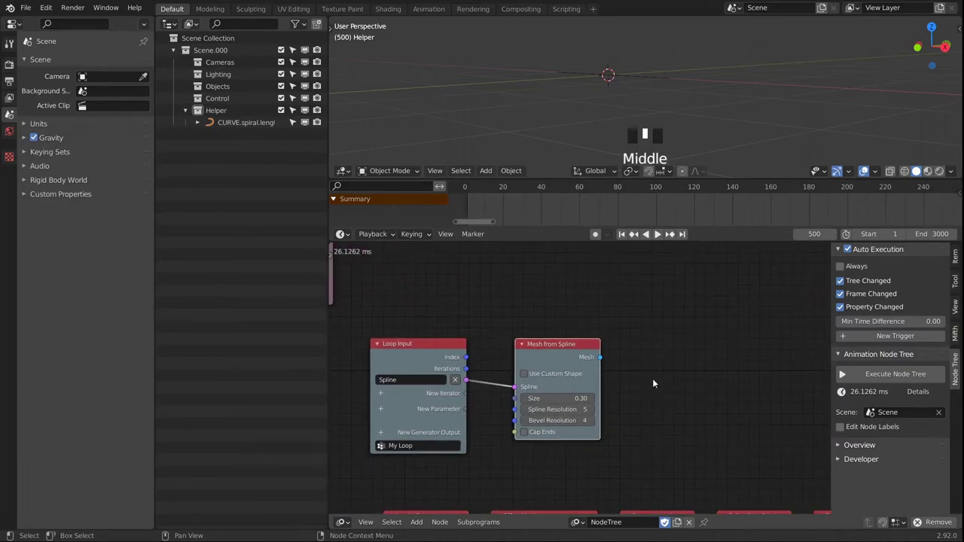
Add a Mesh List generator output and send each generated mesh into it.
{"action": "left_click", "coordinate": [381, 434]}
{"action": "type", "text": "mes"}
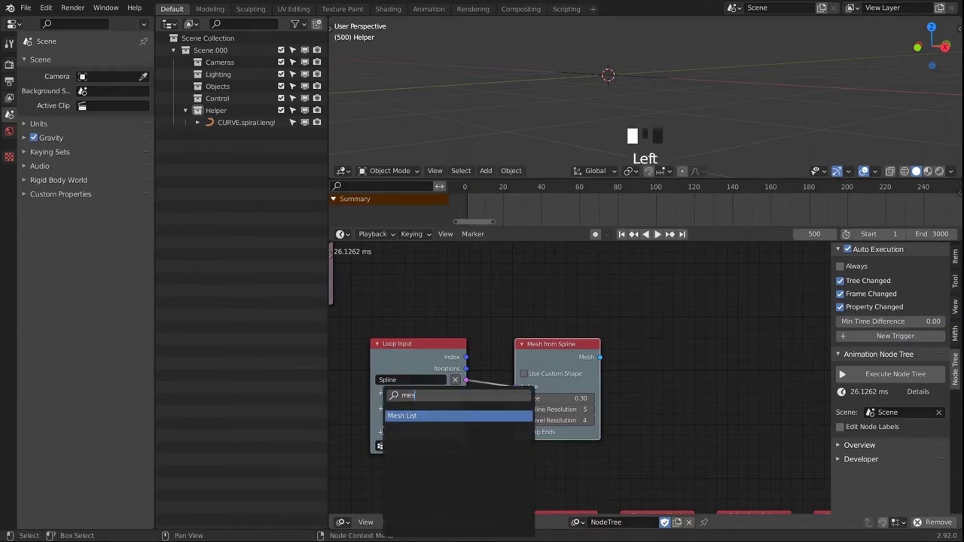
{"action": "key", "text": "Return"}
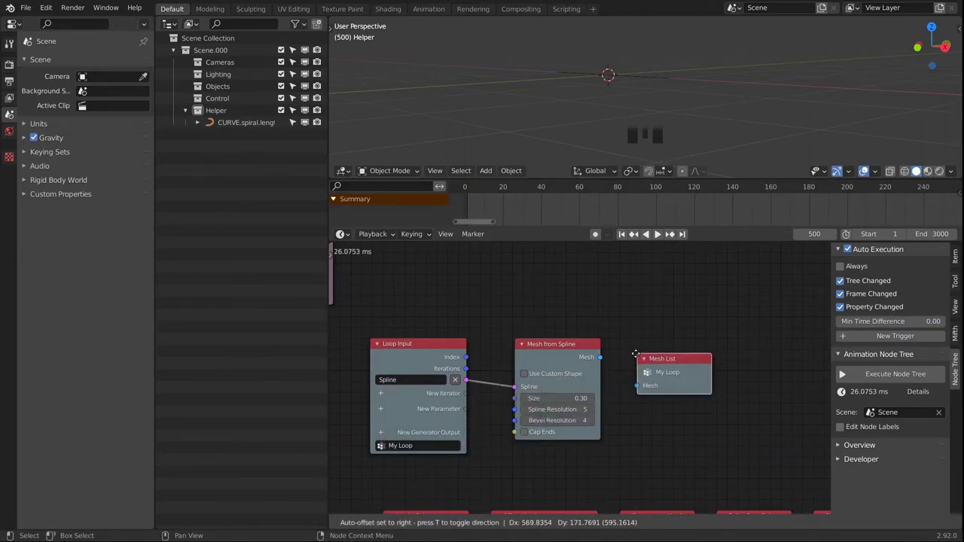
{"action": "left_click", "coordinate": [640, 354]}
{"action": "left_click_drag", "start_coordinate": [599, 357], "coordinate": [677, 348]}
{"action": "middle_click_drag", "start_coordinate": [400, 258], "coordinate": [509, 337]}
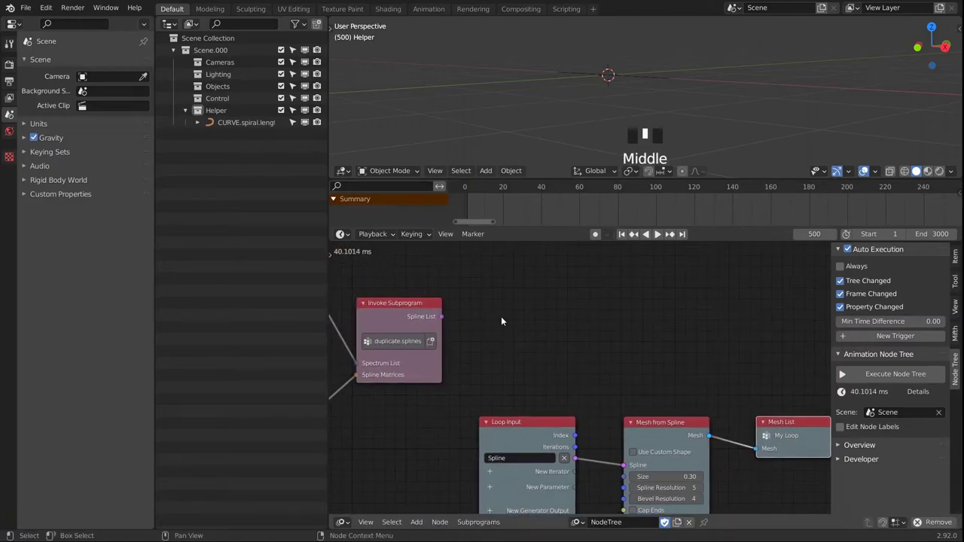
Add an Invoke My Loop node fed by the duplicated spline list.
{"action": "left_click", "coordinate": [478, 522]}
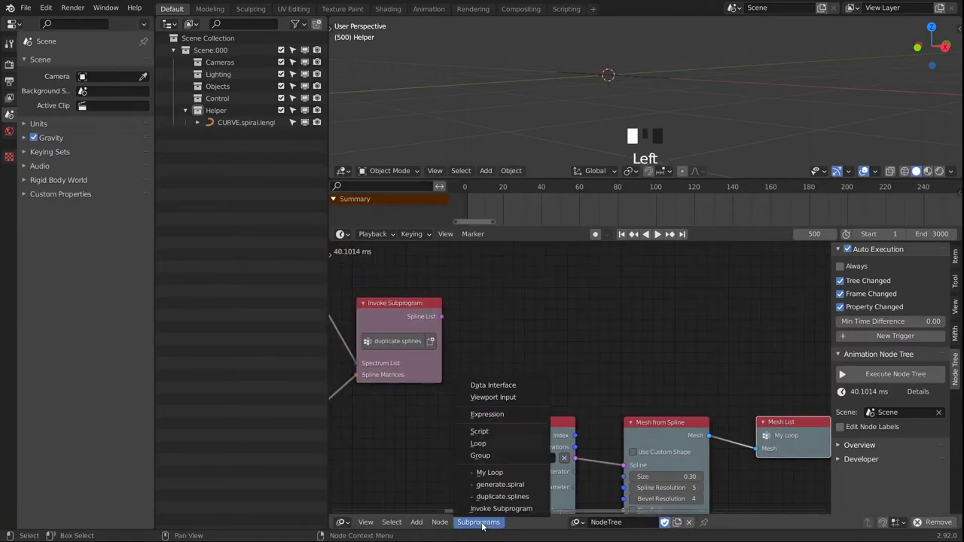
{"action": "left_click", "coordinate": [495, 473]}
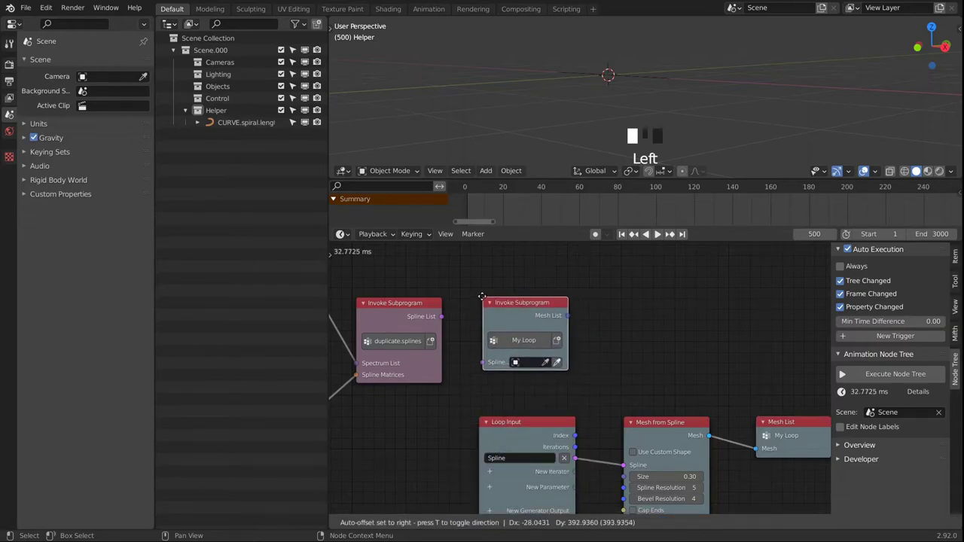
{"action": "left_click", "coordinate": [505, 309]}
{"action": "left_click_drag", "start_coordinate": [442, 316], "coordinate": [471, 363]}
{"action": "middle_click_drag", "start_coordinate": [616, 338], "coordinate": [544, 322]}
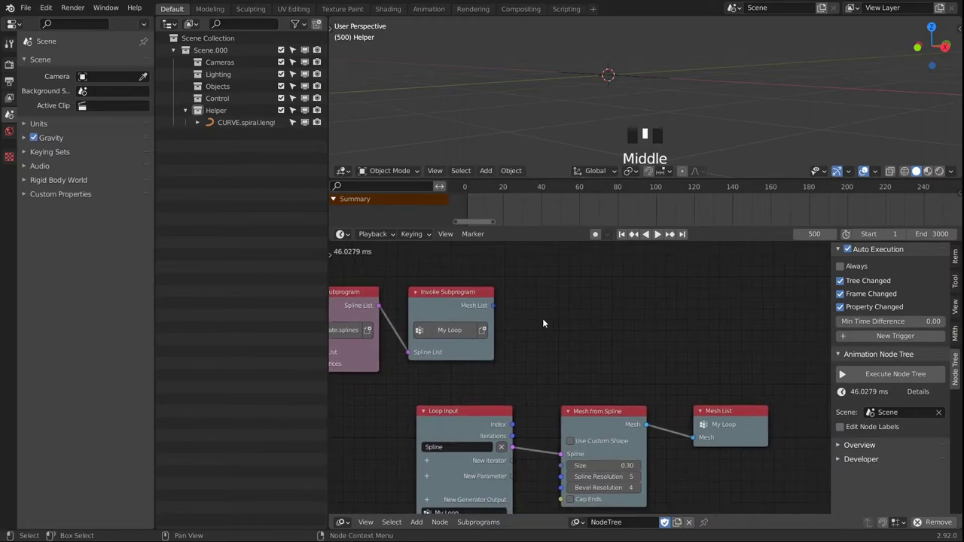
Join My Loop's meshes into a Mesh Object Output targeting a new Target object.
{"action": "key", "text": "shift+a"}
{"action": "mouse_move", "coordinate": [544, 294]}
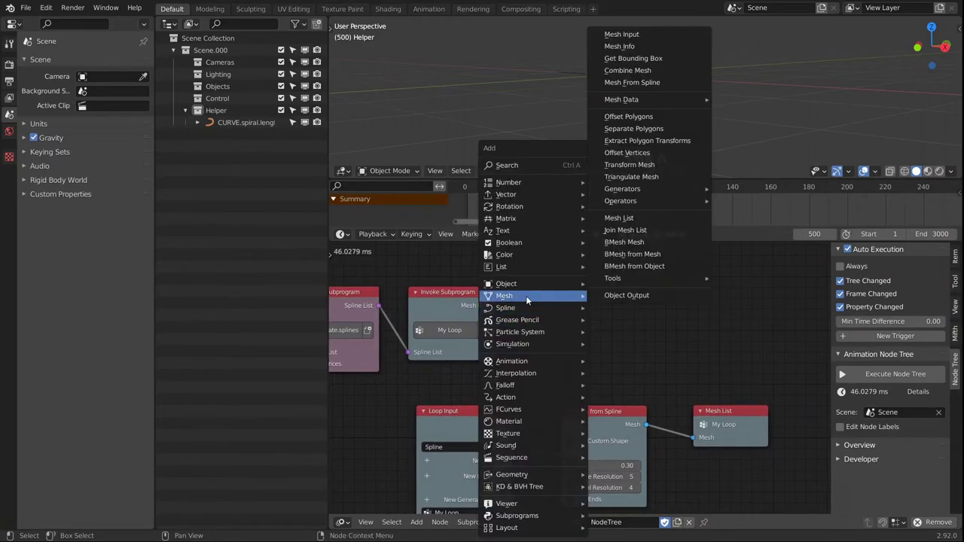
{"action": "left_click", "coordinate": [613, 295]}
{"action": "left_click", "coordinate": [563, 291]}
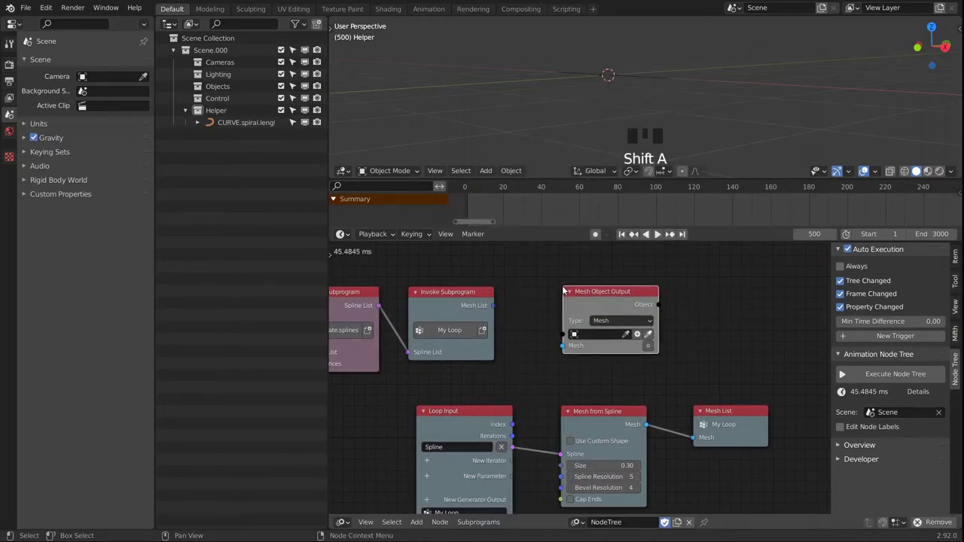
{"action": "left_click_drag", "start_coordinate": [495, 305], "coordinate": [562, 346]}
{"action": "left_click_drag", "start_coordinate": [597, 301], "coordinate": [681, 314]}
{"action": "left_click", "coordinate": [646, 306]}
{"action": "middle_click_drag", "start_coordinate": [695, 341], "coordinate": [642, 303]}
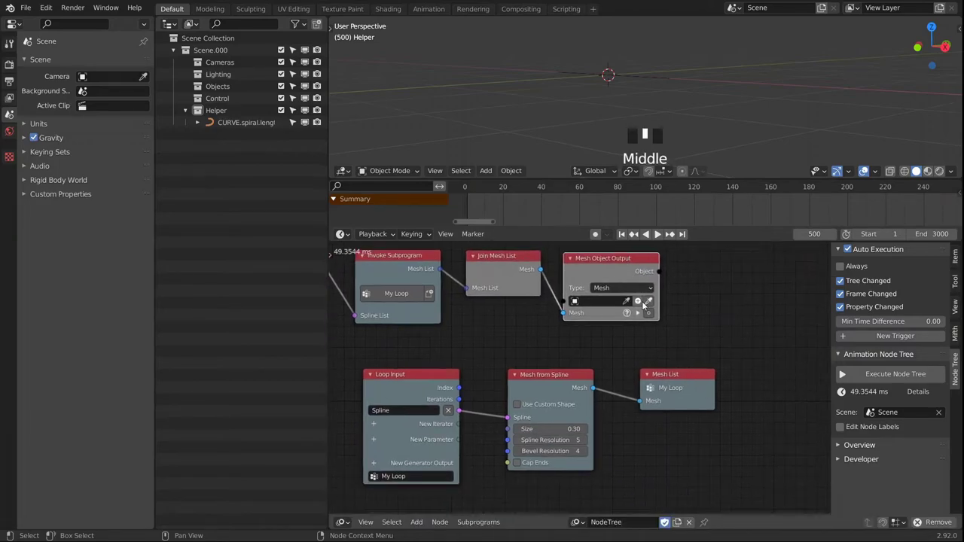
{"action": "left_click", "coordinate": [638, 301]}
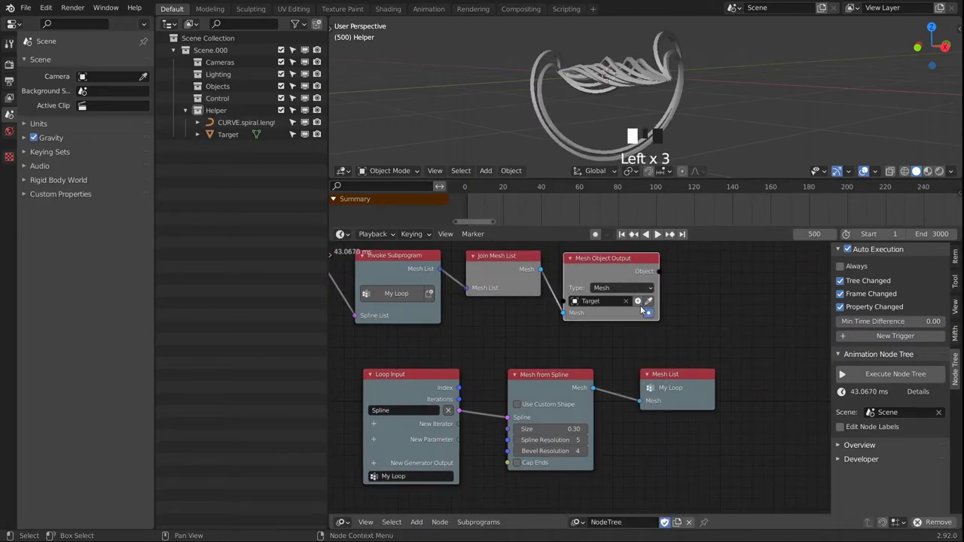
{"action": "middle_click_drag", "start_coordinate": [655, 112], "coordinate": [567, 85]}
{"action": "scroll", "coordinate": [670, 109], "scroll_direction": "up", "scroll_amount": 2}
{"action": "scroll", "coordinate": [681, 110], "scroll_direction": "up", "scroll_amount": 2}
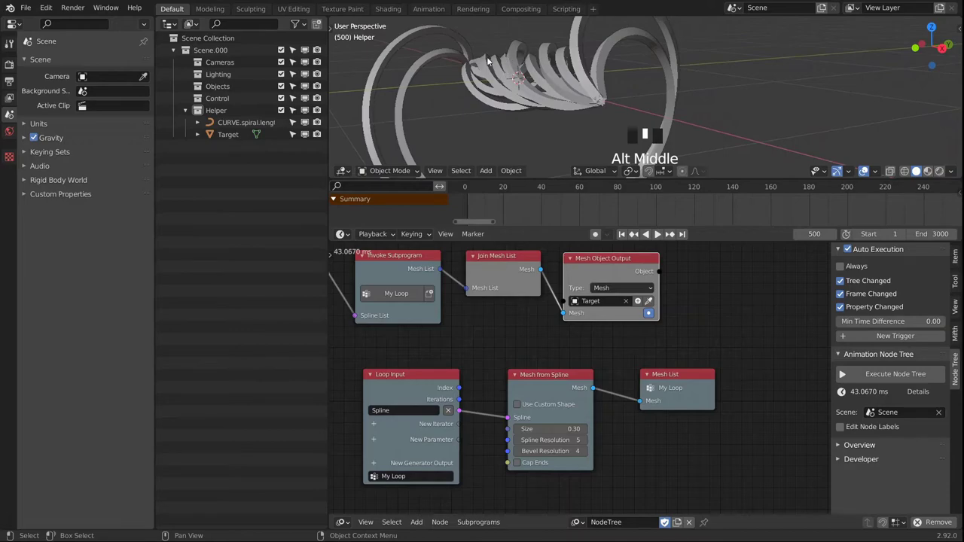
{"action": "middle_click_drag", "start_coordinate": [421, 80], "coordinate": [655, 75], "text": "alt"}
{"action": "middle_click_drag", "start_coordinate": [662, 356], "coordinate": [656, 316]}
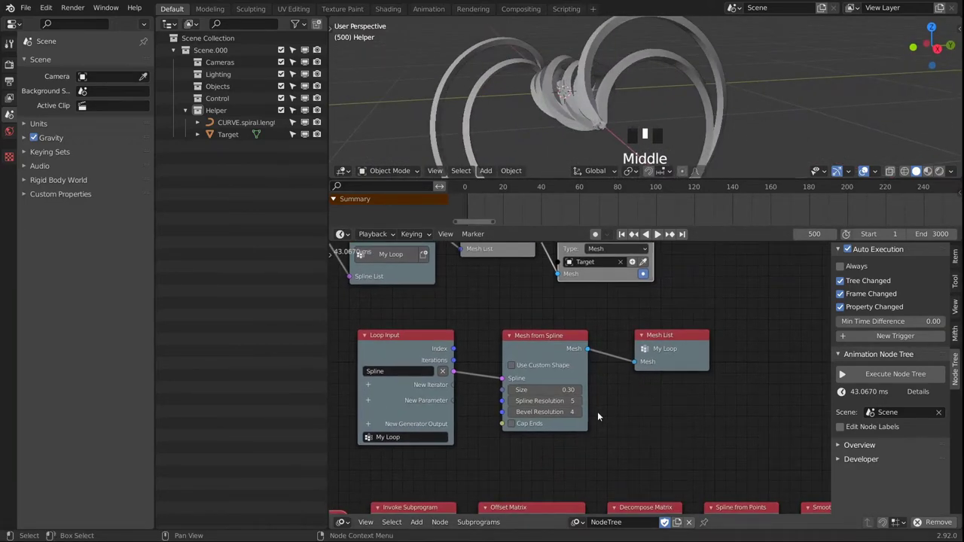
{"action": "left_click", "coordinate": [539, 411]}
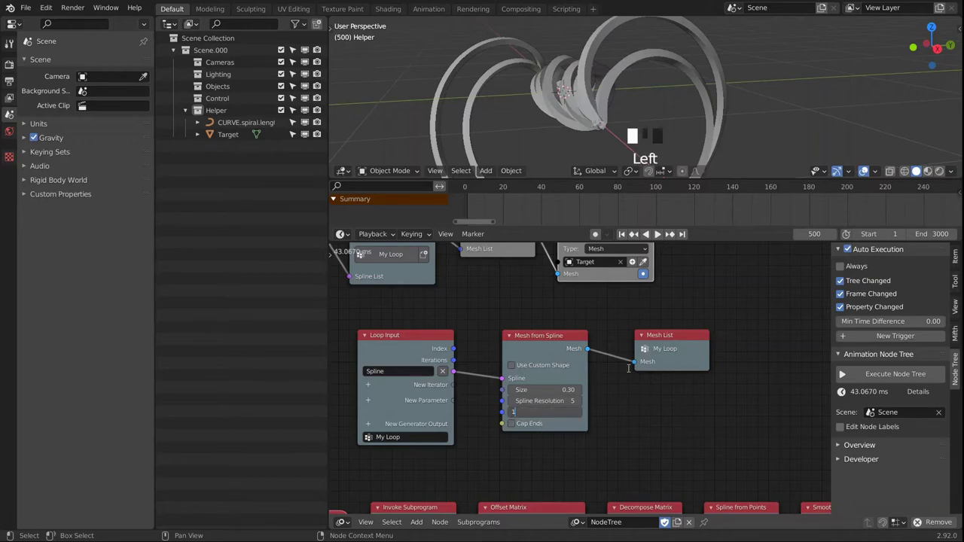
{"action": "key", "text": "Return"}
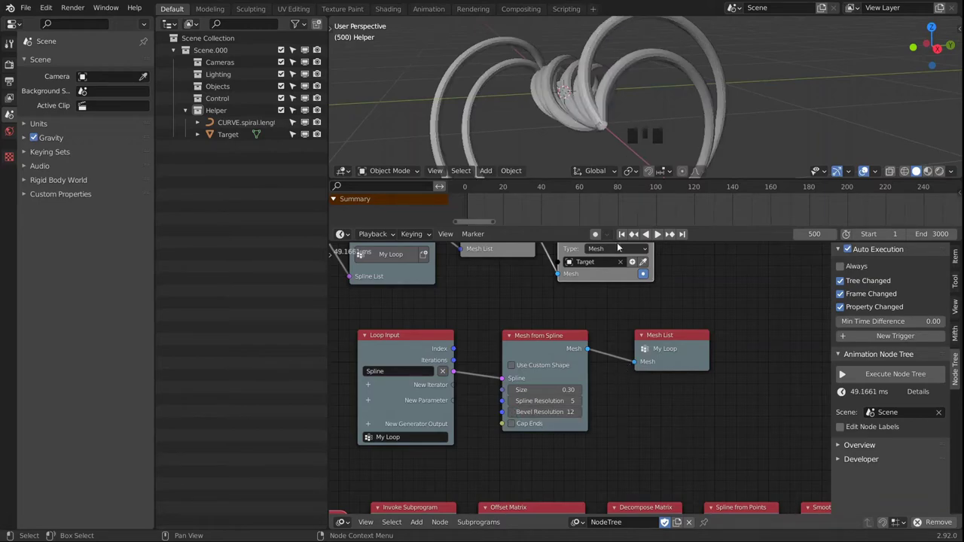
{"action": "middle_click_drag", "start_coordinate": [645, 89], "coordinate": [674, 96], "text": "alt"}
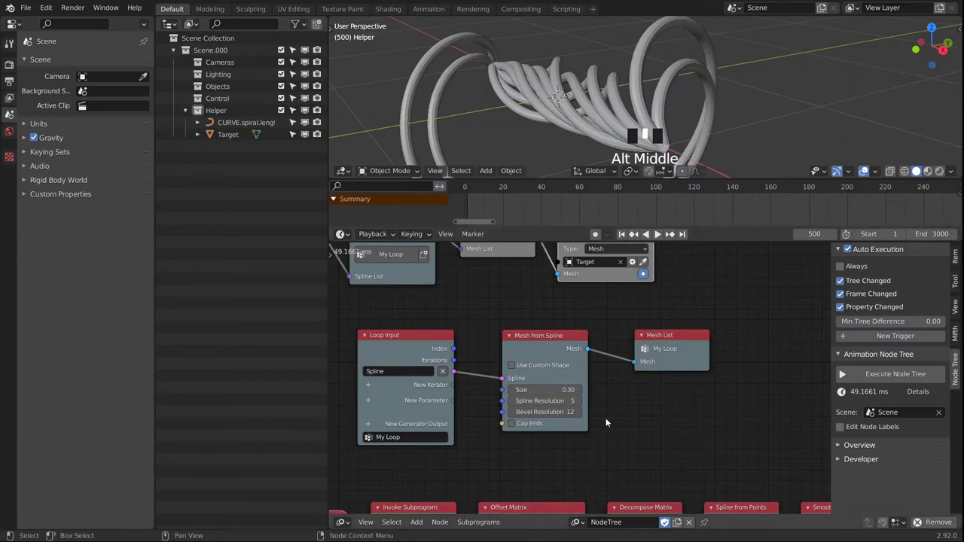
{"action": "middle_click_drag", "start_coordinate": [557, 377], "coordinate": [574, 370]}
{"action": "left_click", "coordinate": [579, 384]}
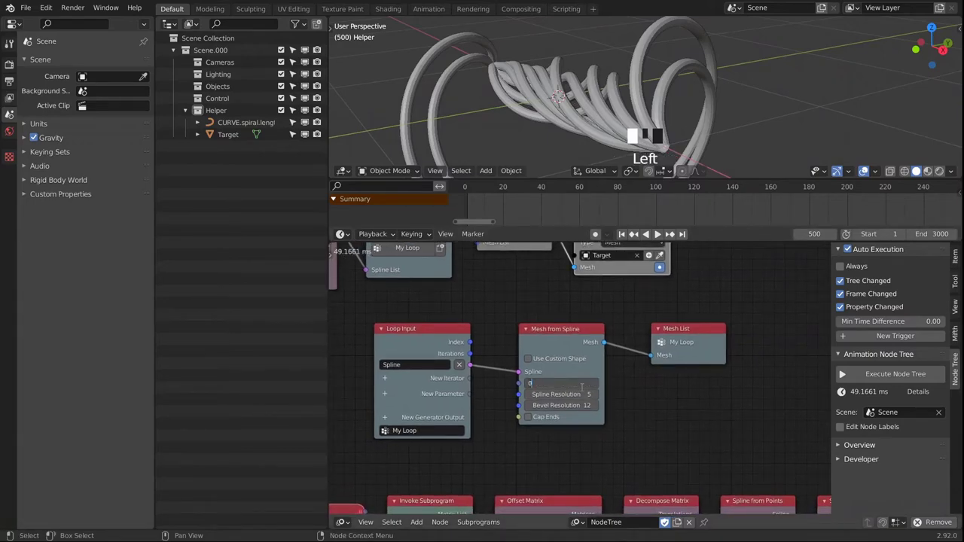
{"action": "type", "text": "0.1"}
{"action": "key", "text": "Return"}
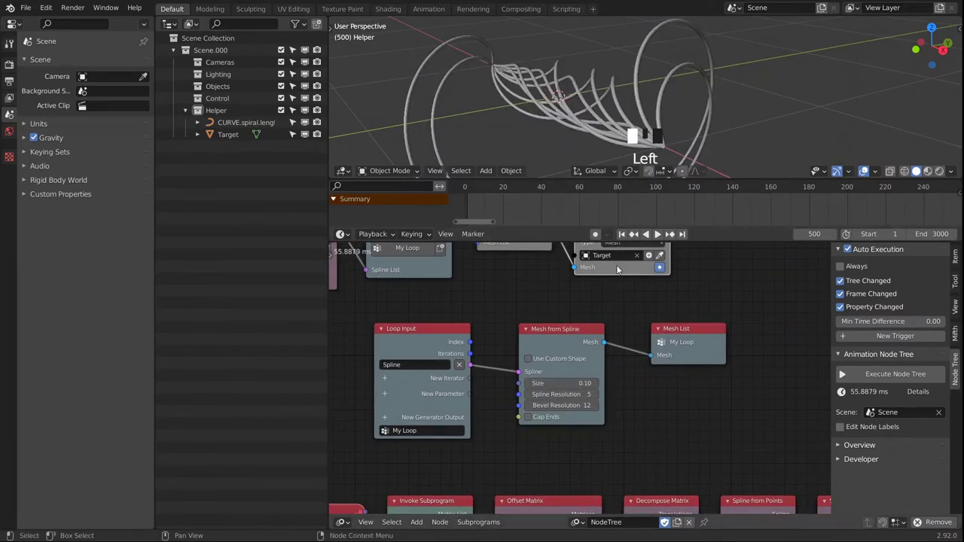
{"action": "middle_click_drag", "start_coordinate": [654, 93], "coordinate": [667, 104], "text": "alt"}
{"action": "scroll", "coordinate": [667, 104], "scroll_direction": "up", "scroll_amount": 2}
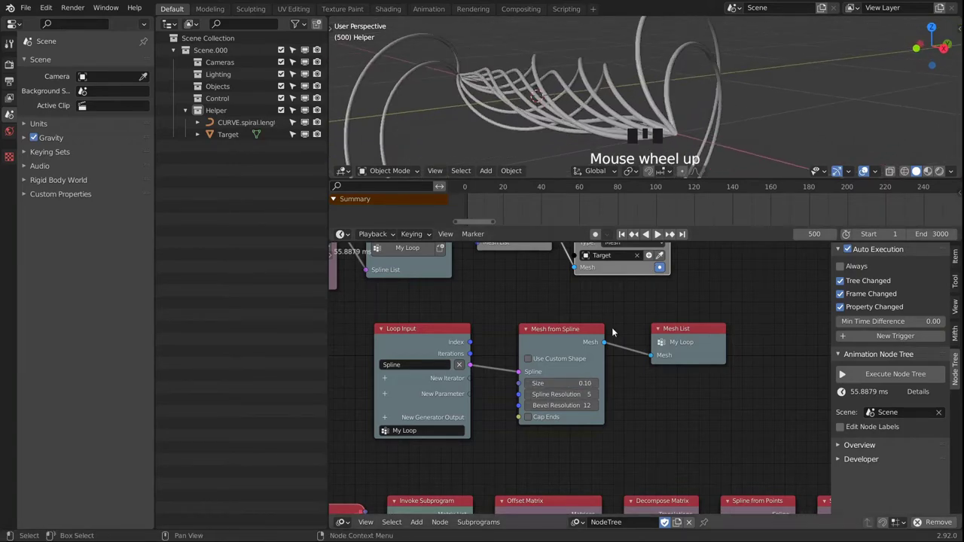
{"action": "middle_click_drag", "start_coordinate": [669, 378], "coordinate": [563, 473]}
{"action": "scroll", "coordinate": [678, 76], "scroll_direction": "up", "scroll_amount": 4}
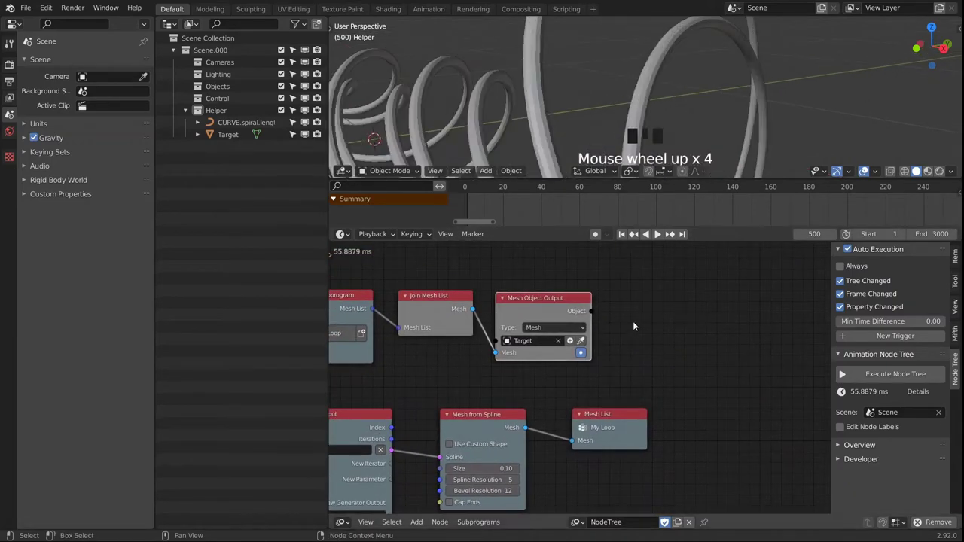
{"action": "middle_click_drag", "start_coordinate": [642, 328], "coordinate": [616, 338]}
{"action": "key", "text": "shift+a"}
Add a Shade Object Smooth node fed by the output object, with Smooth turned on.
{"action": "mouse_move", "coordinate": [569, 303]}
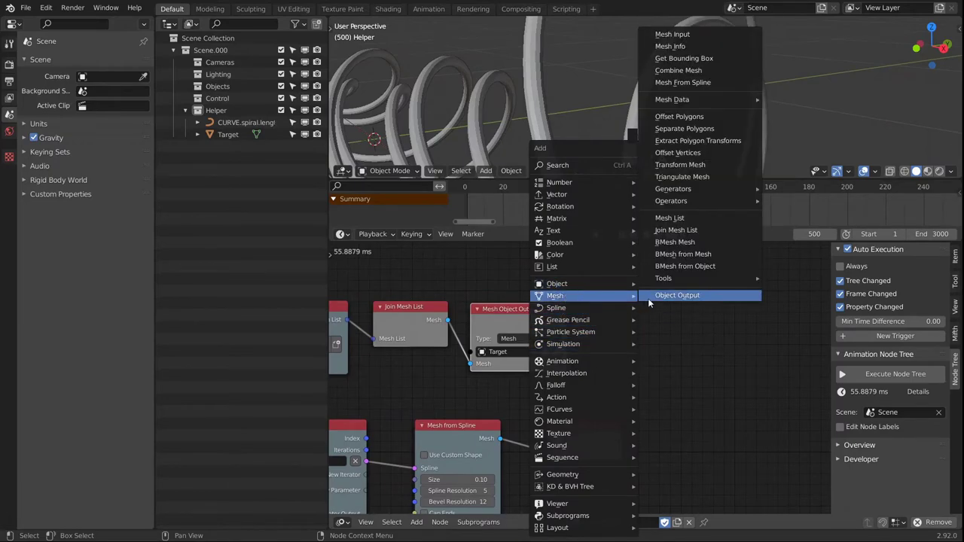
{"action": "mouse_move", "coordinate": [678, 279]}
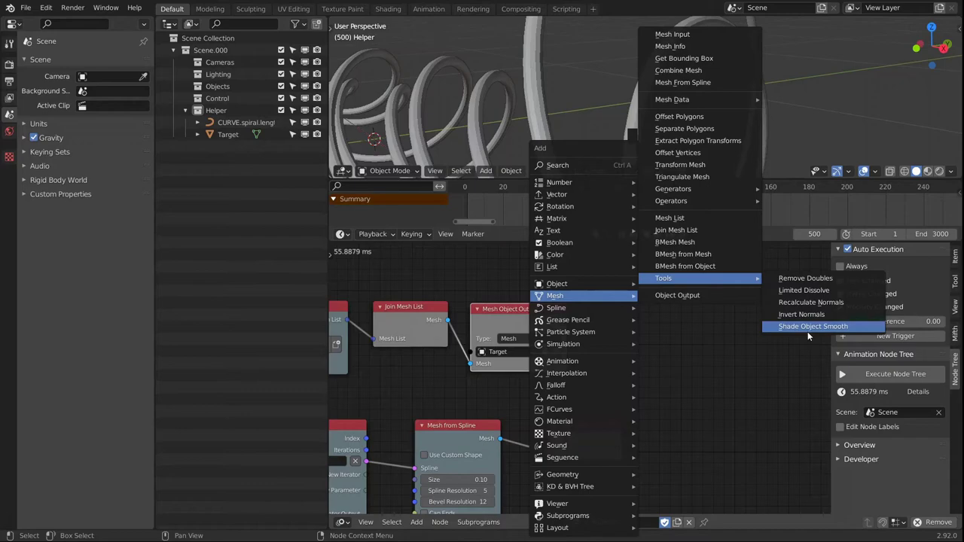
{"action": "left_click", "coordinate": [807, 330]}
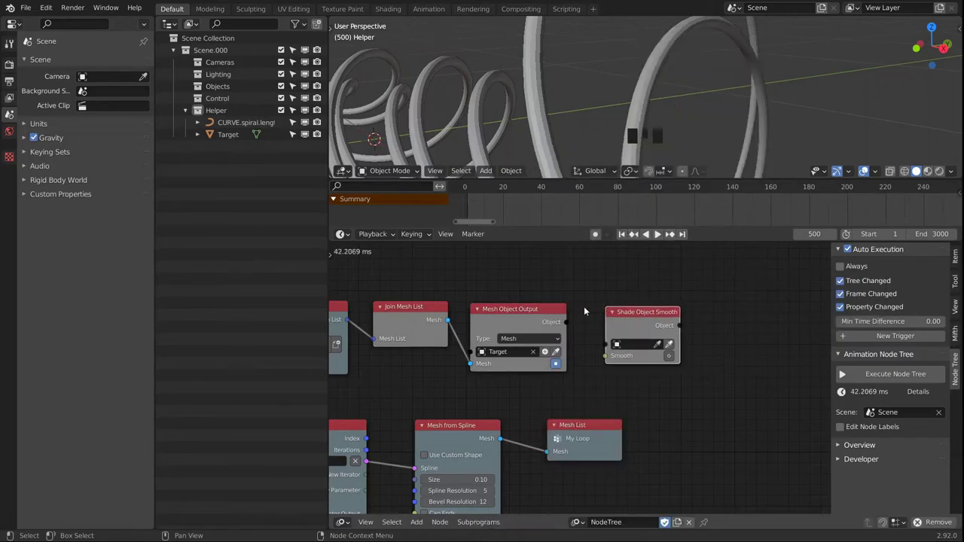
{"action": "left_click_drag", "start_coordinate": [564, 323], "coordinate": [607, 344]}
{"action": "left_click", "coordinate": [627, 357]}
{"action": "left_click", "coordinate": [615, 357]}
{"action": "left_click", "coordinate": [615, 357]}
{"action": "left_click", "coordinate": [615, 357]}
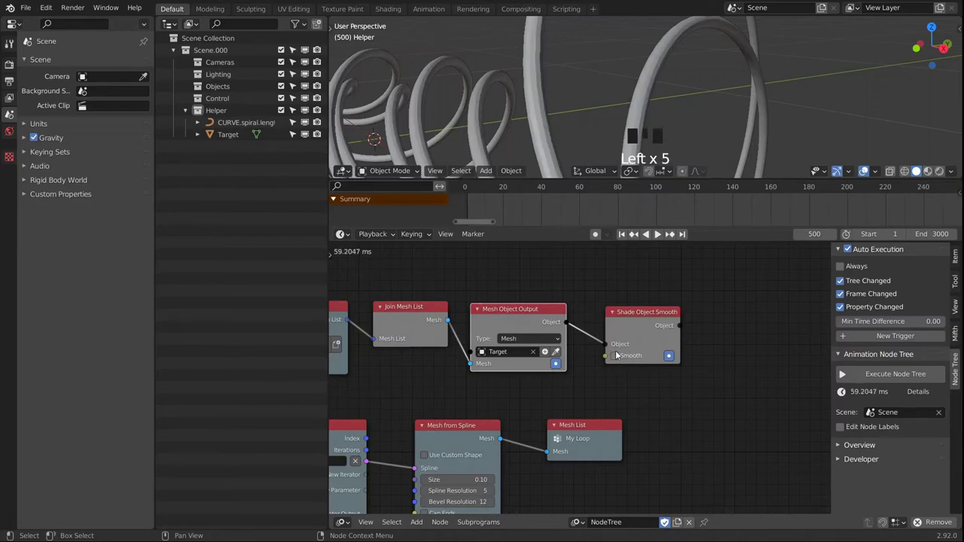
{"action": "left_click", "coordinate": [615, 357]}
Bring the loop's bottom row into view and move the Mesh List node right.
{"action": "middle_click_drag", "start_coordinate": [666, 413], "coordinate": [669, 339]}
{"action": "scroll", "coordinate": [655, 342], "scroll_direction": "down", "scroll_amount": 2}
{"action": "scroll", "coordinate": [670, 339], "scroll_direction": "down", "scroll_amount": 2}
{"action": "middle_click_drag", "start_coordinate": [670, 437], "coordinate": [607, 397]}
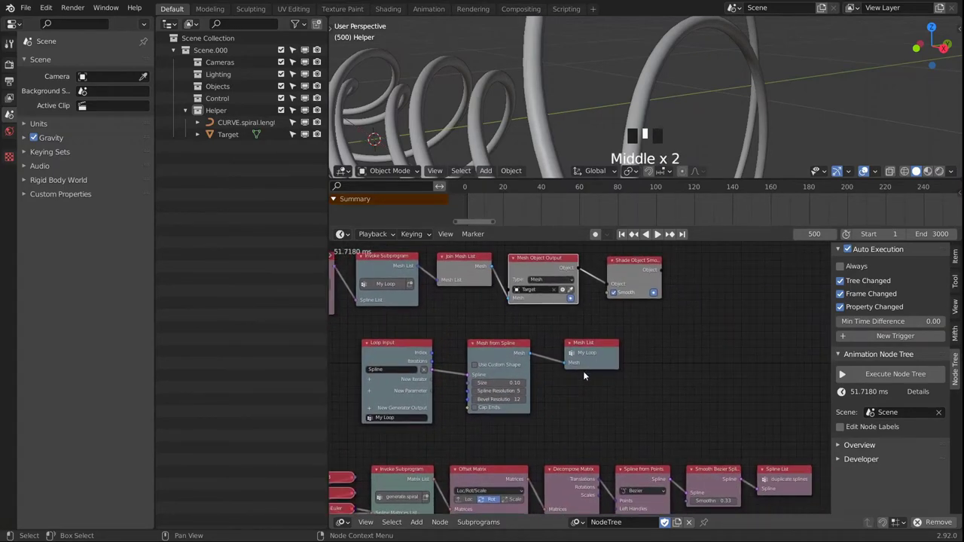
{"action": "left_click_drag", "start_coordinate": [596, 366], "coordinate": [680, 363]}
Drop an Insert Vertex Color Layer node named AN-Col onto the Mesh from Spline to Mesh List link.
{"action": "key", "text": "shift+a"}
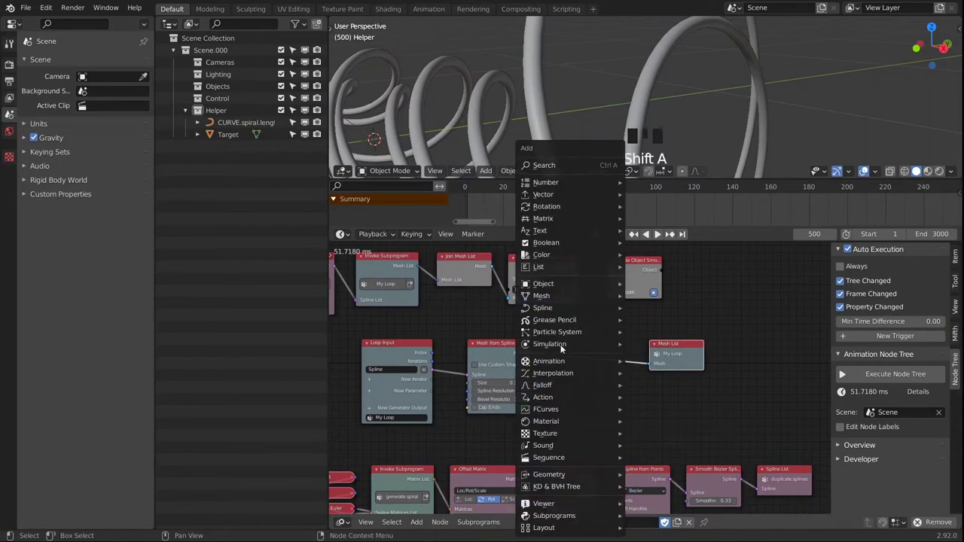
{"action": "mouse_move", "coordinate": [549, 299]}
{"action": "mouse_move", "coordinate": [677, 103]}
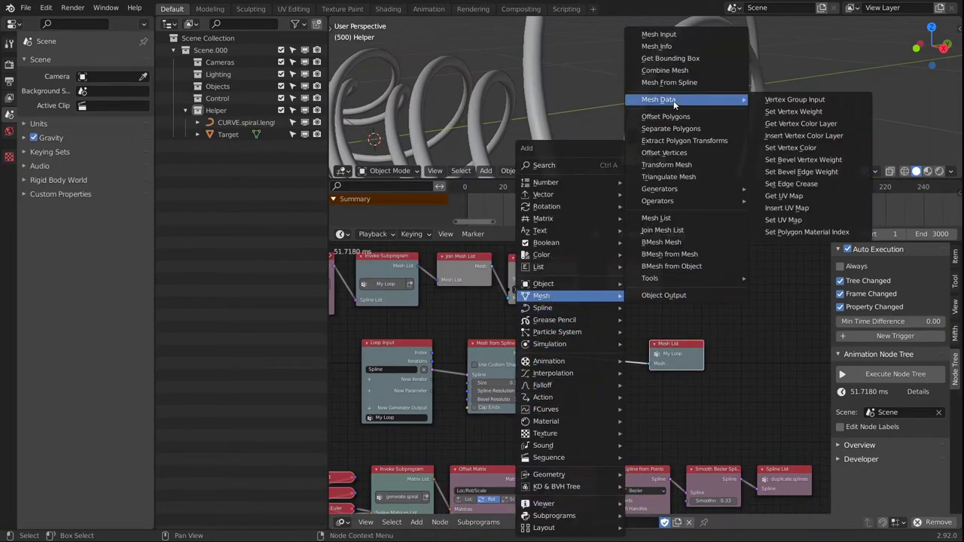
{"action": "left_click", "coordinate": [819, 143]}
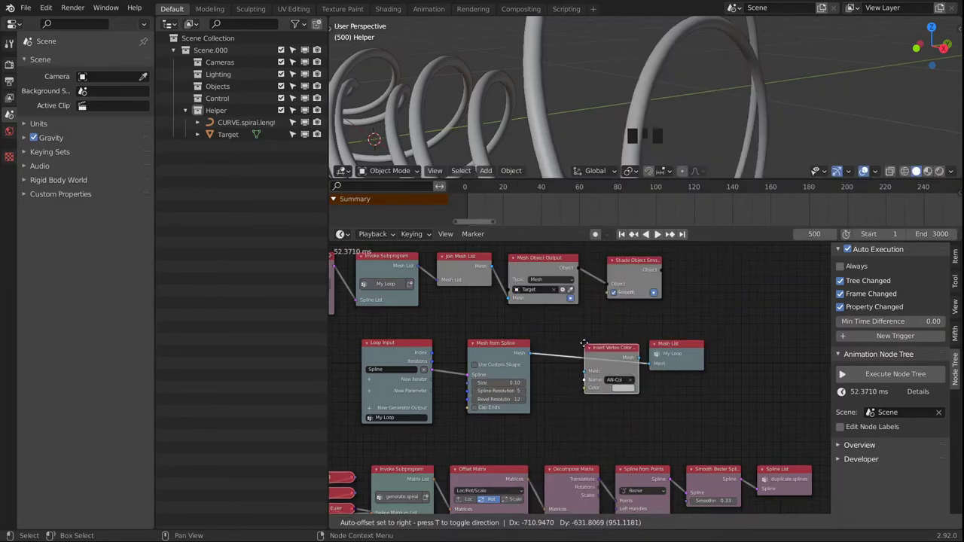
{"action": "left_click", "coordinate": [616, 349]}
{"action": "left_click_drag", "start_coordinate": [618, 350], "coordinate": [615, 348]}
Set the vertex colour layer's colour to white at full brightness.
{"action": "left_click", "coordinate": [603, 393]}
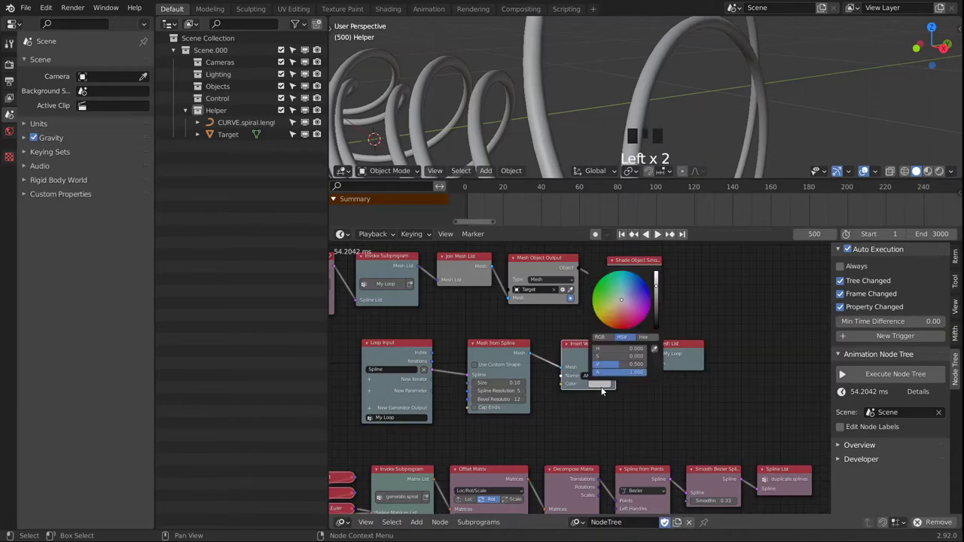
{"action": "left_click", "coordinate": [652, 298]}
{"action": "left_click_drag", "start_coordinate": [654, 295], "coordinate": [654, 277]}
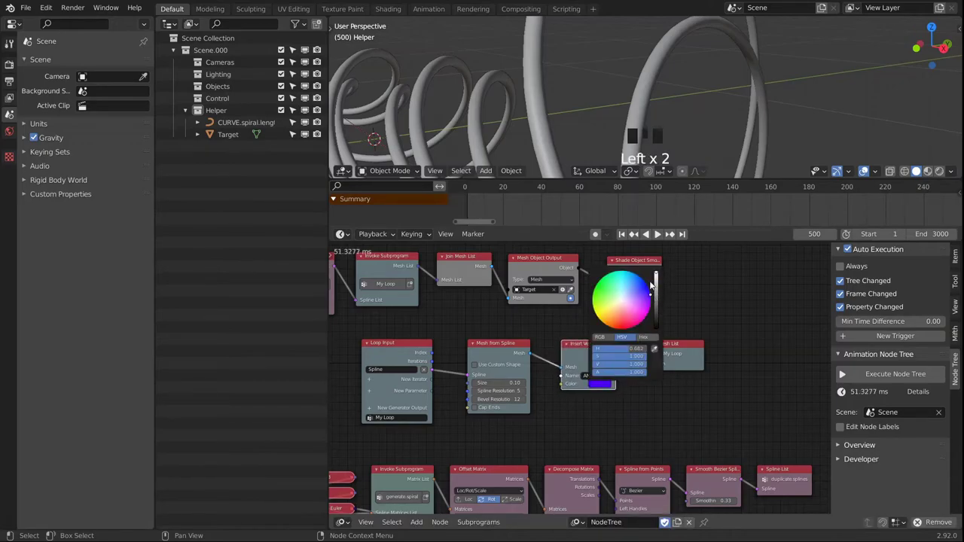
{"action": "left_click_drag", "start_coordinate": [619, 356], "coordinate": [595, 356]}
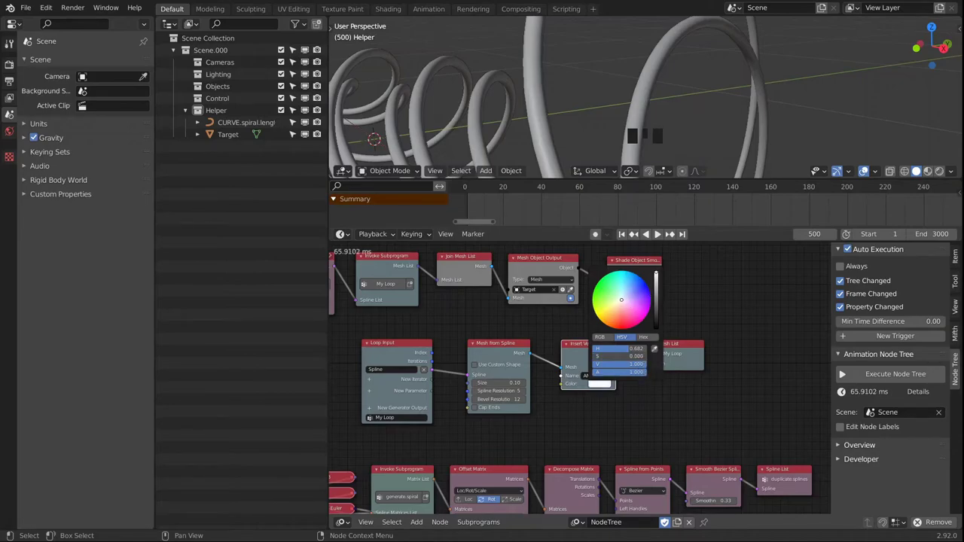
{"action": "middle_click_drag", "start_coordinate": [690, 391], "coordinate": [709, 342]}
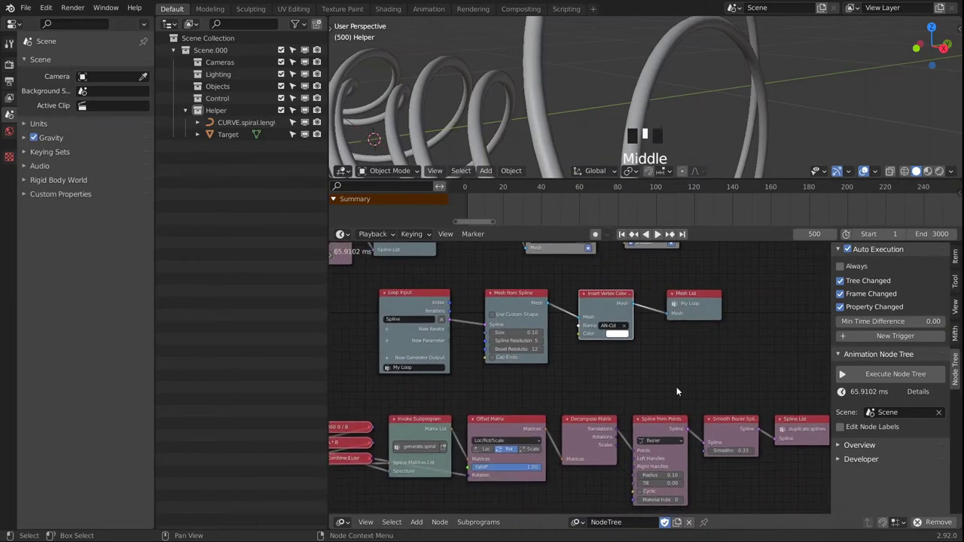
In the Shader Editor, give Target a new material named MAT.visualizer.
{"action": "left_click", "coordinate": [343, 522]}
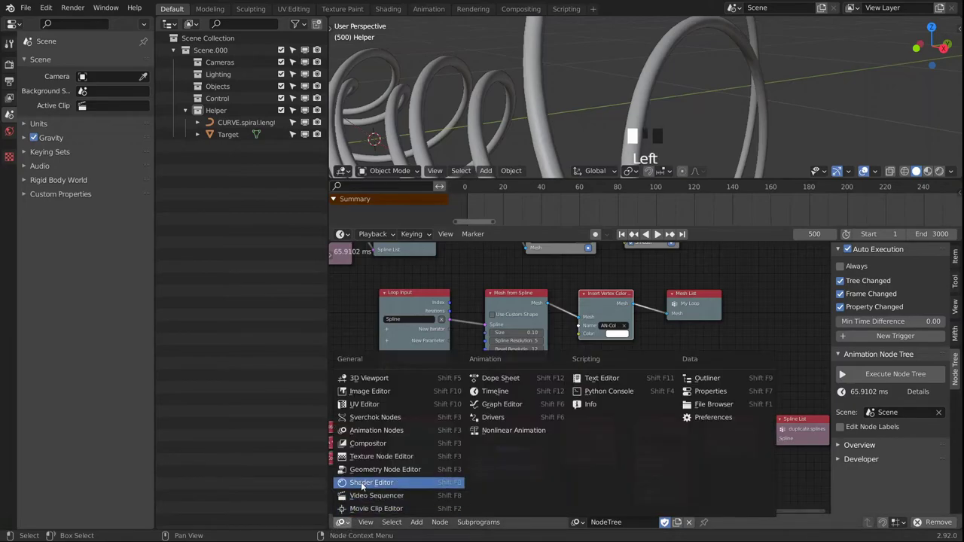
{"action": "left_click", "coordinate": [363, 486]}
{"action": "left_click", "coordinate": [652, 80]}
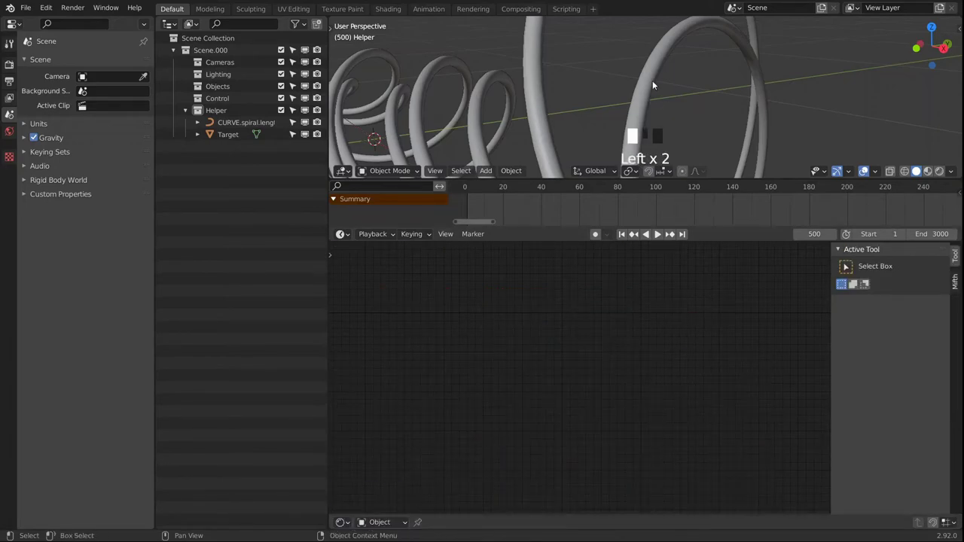
{"action": "left_click", "coordinate": [671, 522]}
{"action": "left_click", "coordinate": [692, 520]}
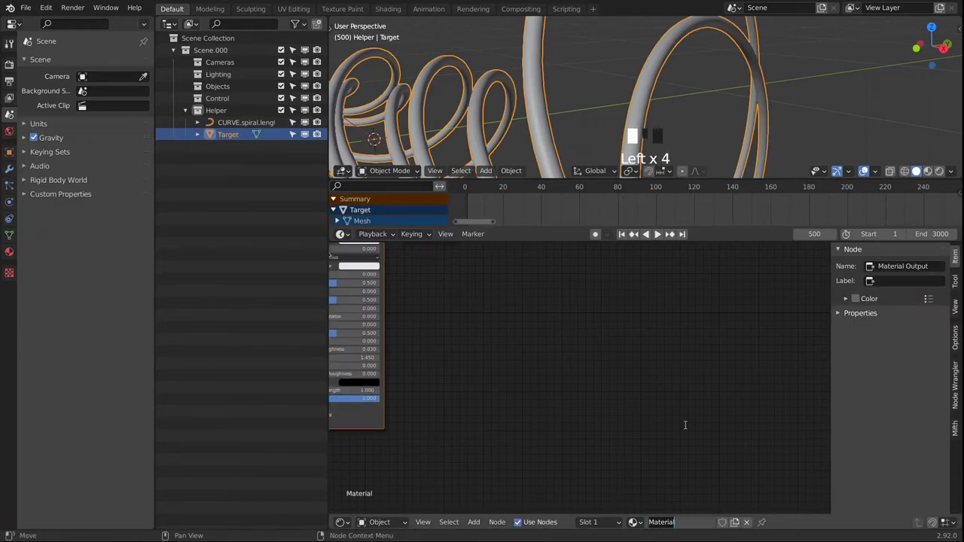
{"action": "type", "text": "MAT.visual"}
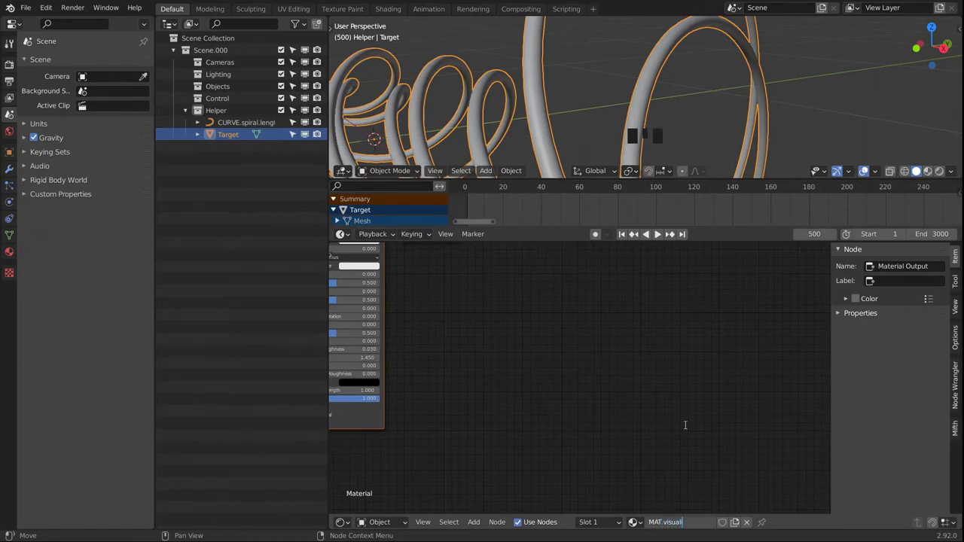
{"action": "type", "text": "izer"}
{"action": "key", "text": "Return"}
Replace the Principled BSDF with an Emission shader connected to Material Output's Surface.
{"action": "middle_click_drag", "start_coordinate": [437, 320], "coordinate": [604, 372]}
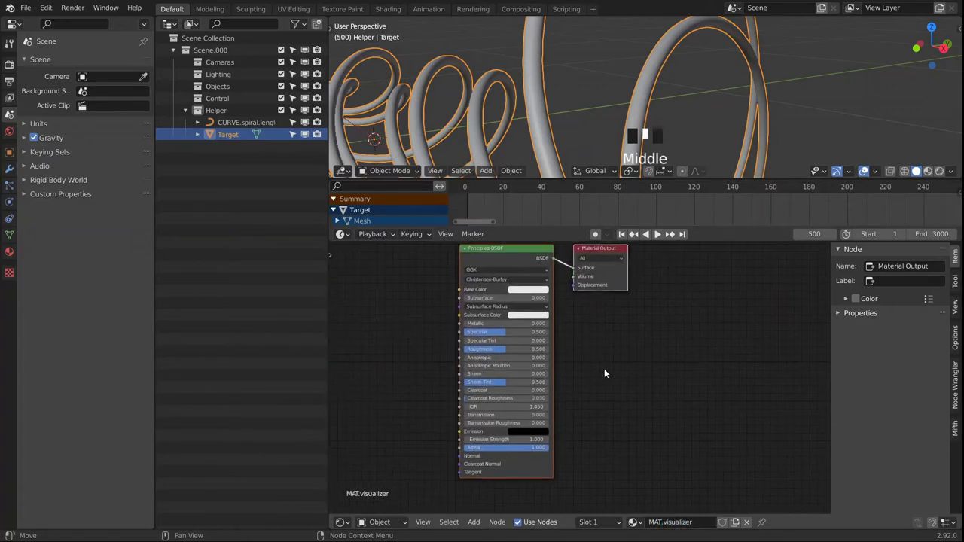
{"action": "left_click", "coordinate": [514, 259]}
{"action": "key", "text": "x"}
{"action": "middle_click_drag", "start_coordinate": [518, 299], "coordinate": [525, 344]}
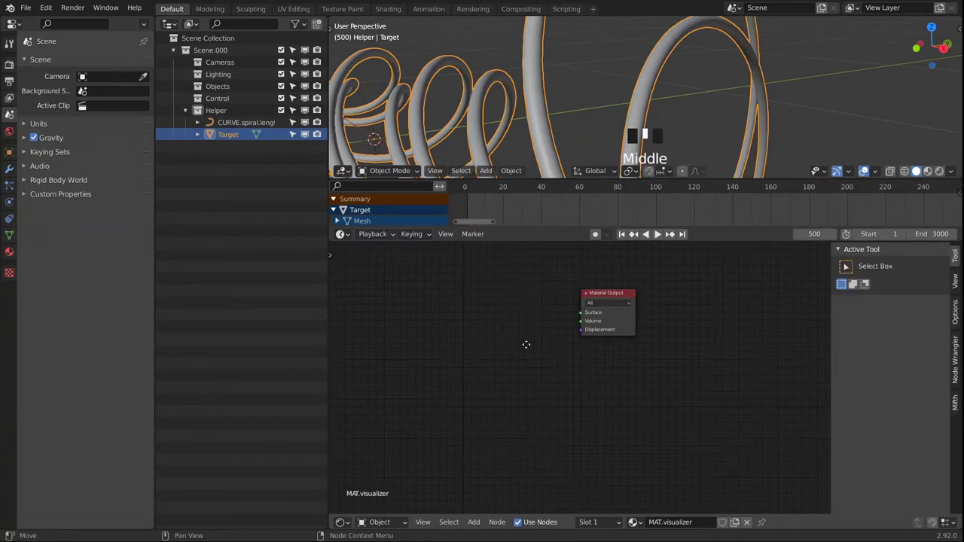
{"action": "key", "text": "shift+a"}
{"action": "mouse_move", "coordinate": [463, 382]}
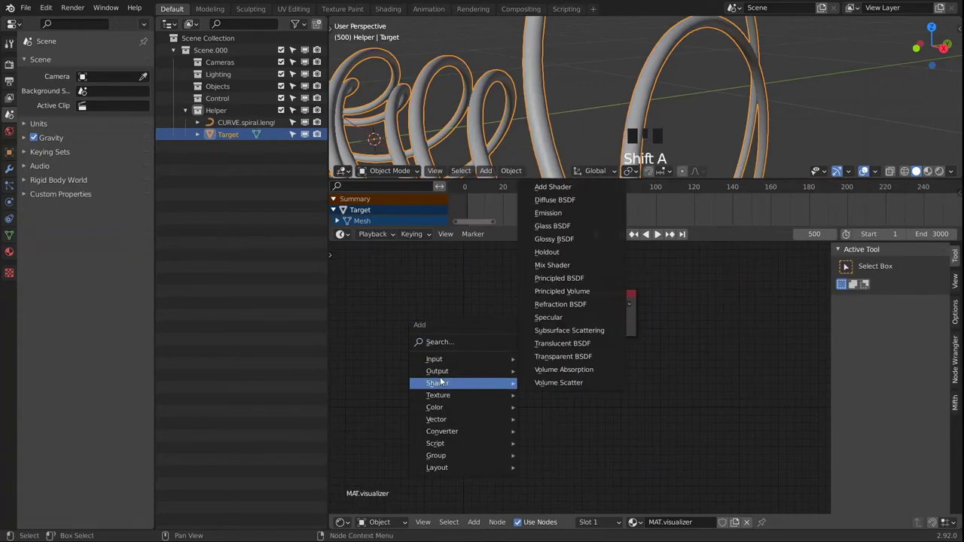
{"action": "left_click", "coordinate": [581, 214]}
{"action": "left_click", "coordinate": [496, 296]}
{"action": "right_click_drag", "start_coordinate": [535, 305], "coordinate": [599, 309], "text": "alt"}
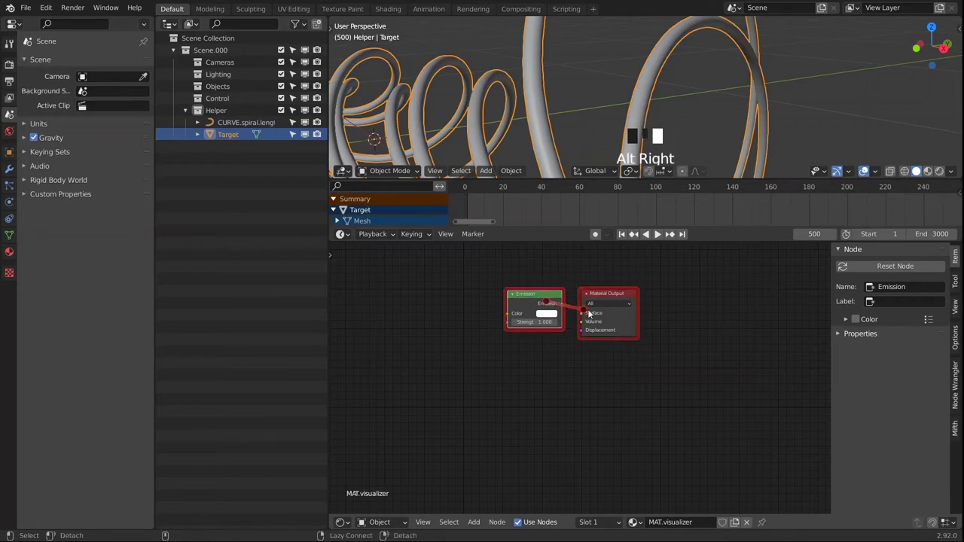
{"action": "left_click_drag", "start_coordinate": [535, 295], "coordinate": [520, 300]}
{"action": "middle_click_drag", "start_coordinate": [459, 328], "coordinate": [530, 359]}
Preview the tubes in the viewport with material preview shading.
{"action": "scroll", "coordinate": [531, 354], "scroll_direction": "up", "scroll_amount": 1}
{"action": "mouse_move", "coordinate": [524, 143]}
{"action": "middle_mouse_down"}
{"action": "mouse_move", "coordinate": [543, 94]}
{"action": "mouse_move", "coordinate": [538, 101]}
{"action": "middle_mouse_up"}
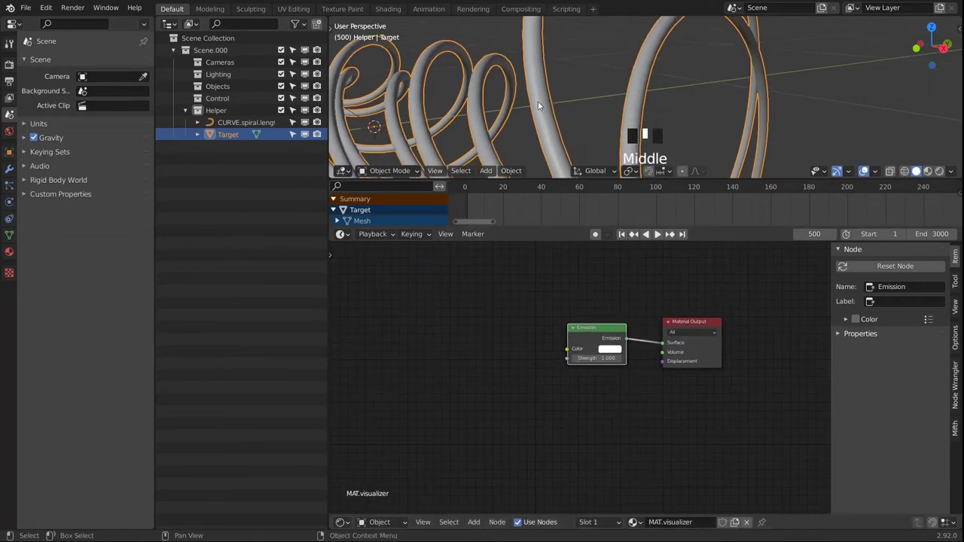
{"action": "key", "text": "z"}
{"action": "left_click", "coordinate": [491, 56]}
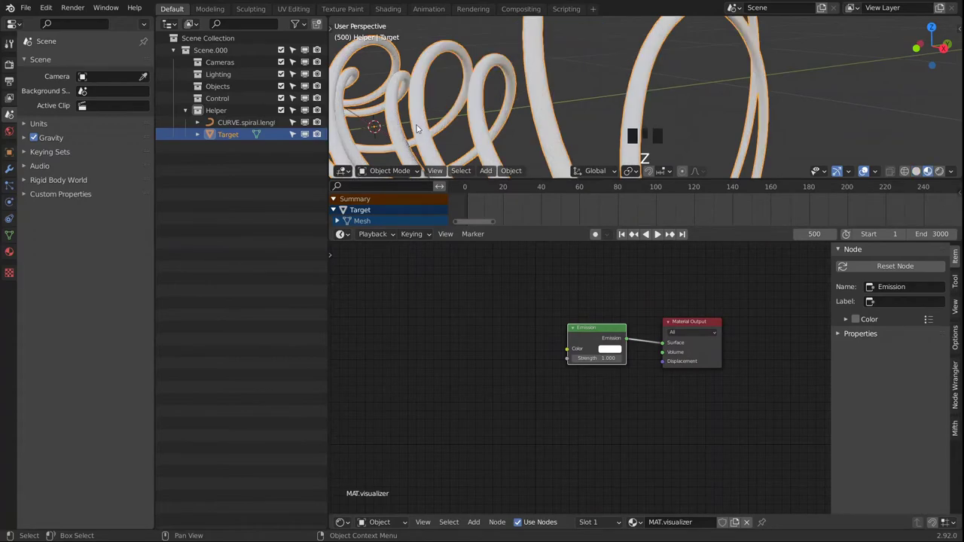
{"action": "scroll", "coordinate": [514, 351], "scroll_direction": "up", "scroll_amount": 2}
{"action": "middle_click_drag", "start_coordinate": [514, 351], "coordinate": [521, 360]}
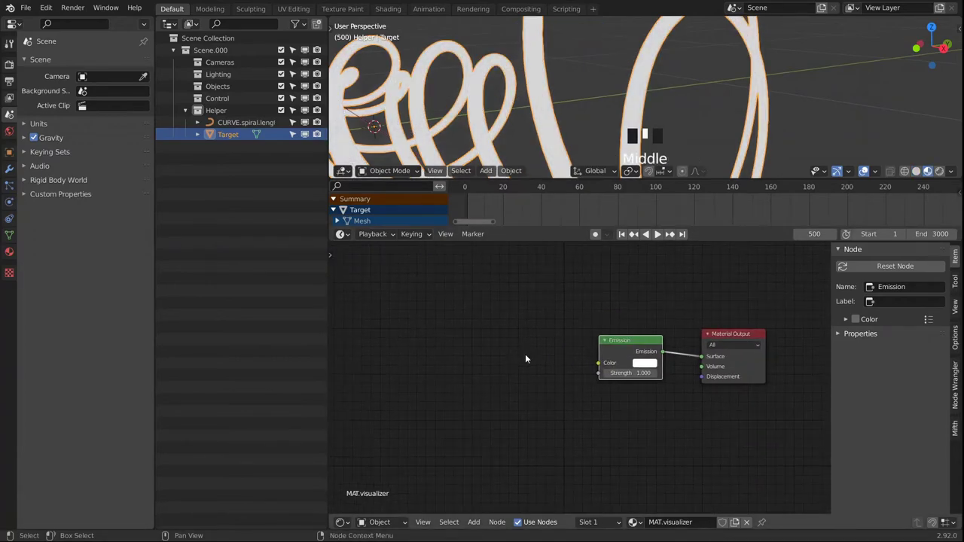
Add a Vertex Color node reading the AN-Col colour layer.
{"action": "key", "text": "shift+a"}
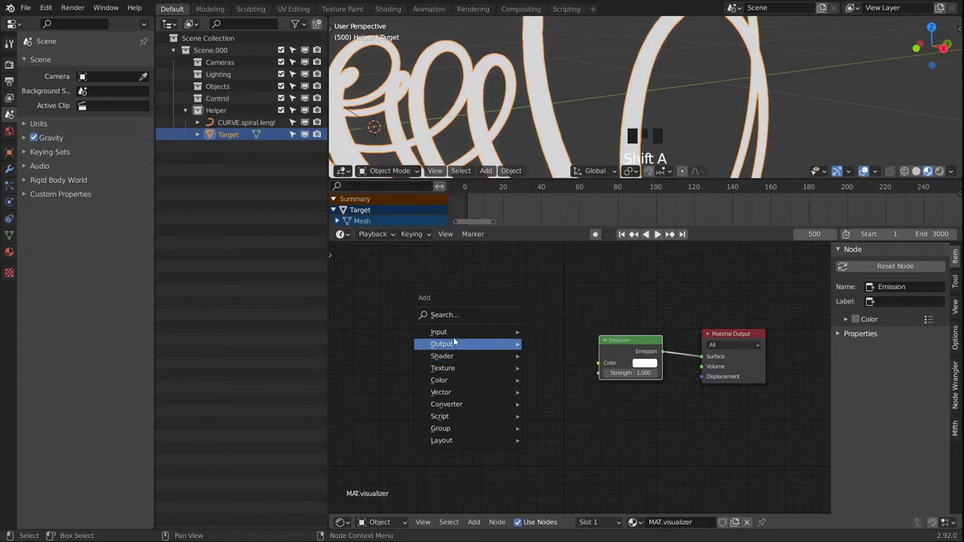
{"action": "mouse_move", "coordinate": [453, 333]}
{"action": "left_click", "coordinate": [557, 304]}
{"action": "left_click", "coordinate": [424, 341]}
{"action": "left_click_drag", "start_coordinate": [451, 347], "coordinate": [448, 340]}
{"action": "left_click", "coordinate": [452, 371]}
{"action": "left_click", "coordinate": [442, 389]}
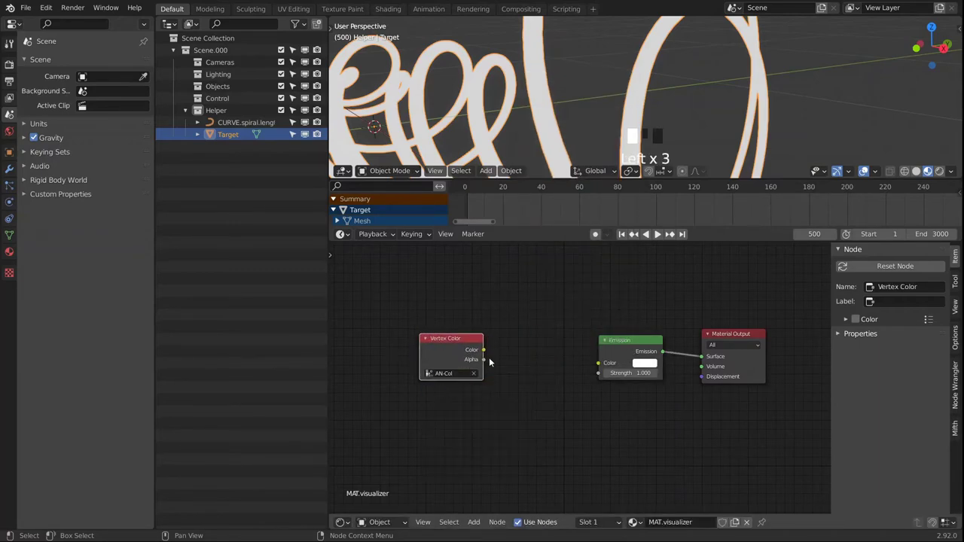
Add a Separate RGB node after Vertex Color and feed its R channel into Emission colour.
{"action": "key", "text": "shift+a"}
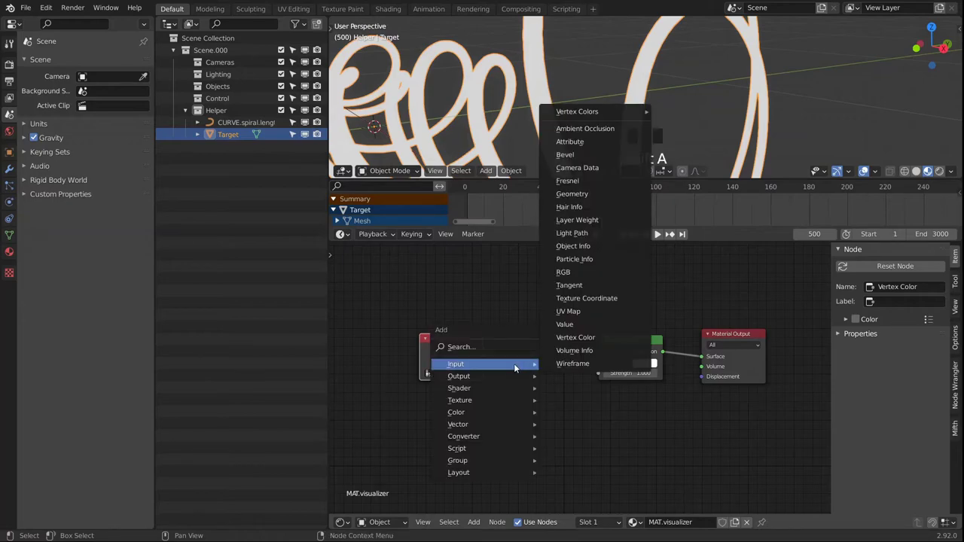
{"action": "mouse_move", "coordinate": [489, 437]}
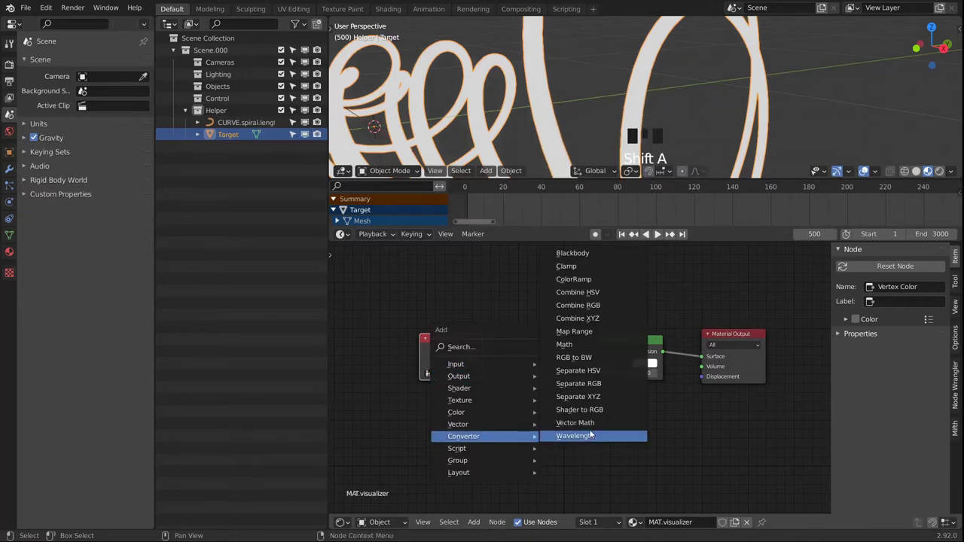
{"action": "left_click", "coordinate": [579, 384]}
{"action": "left_click", "coordinate": [540, 367]}
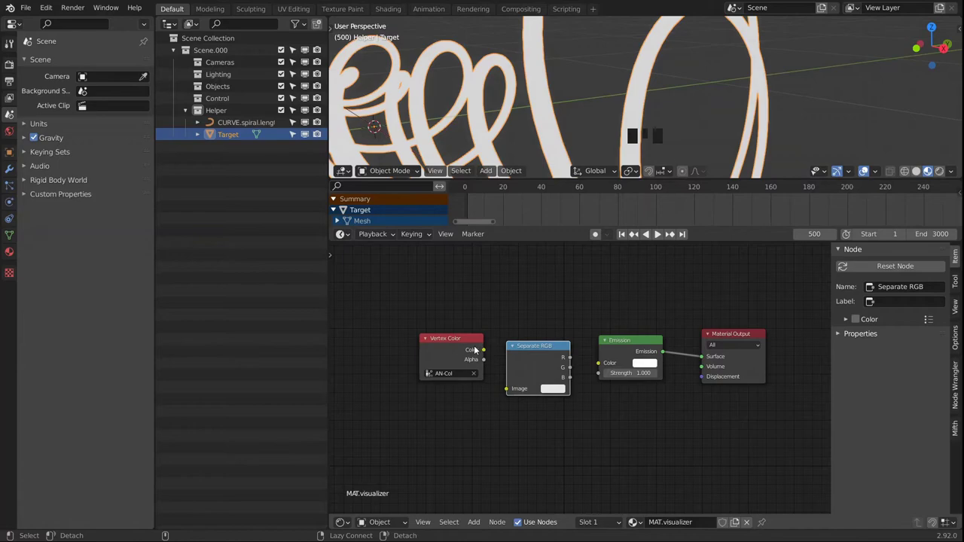
{"action": "left_click_drag", "start_coordinate": [570, 358], "coordinate": [602, 362]}
{"action": "left_click_drag", "start_coordinate": [546, 351], "coordinate": [547, 347]}
{"action": "scroll", "coordinate": [602, 90], "scroll_direction": "down", "scroll_amount": 3}
{"action": "mouse_move", "coordinate": [595, 87]}
{"action": "middle_mouse_down"}
{"action": "mouse_move", "coordinate": [605, 71]}
{"action": "mouse_move", "coordinate": [609, 82]}
{"action": "middle_mouse_up"}
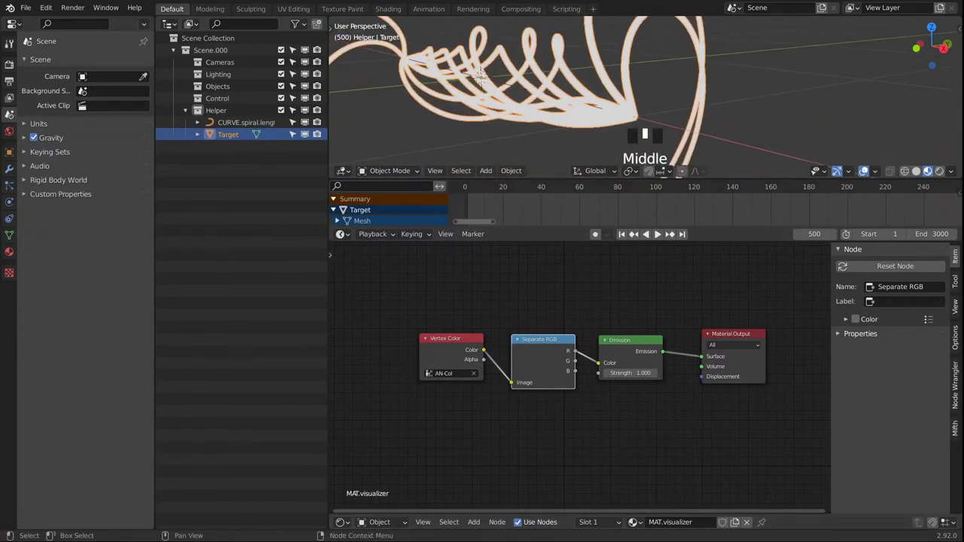
{"action": "left_click", "coordinate": [341, 522]}
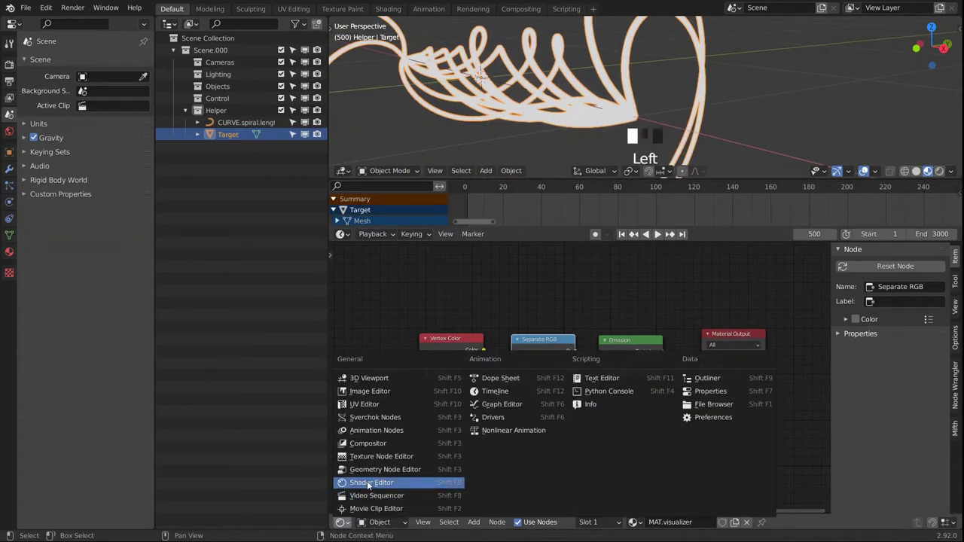
Switch the editor to the Animation Nodes tree and rename the loop to spline.to.mesh.
{"action": "left_click", "coordinate": [374, 430]}
{"action": "middle_click_drag", "start_coordinate": [625, 336], "coordinate": [664, 359]}
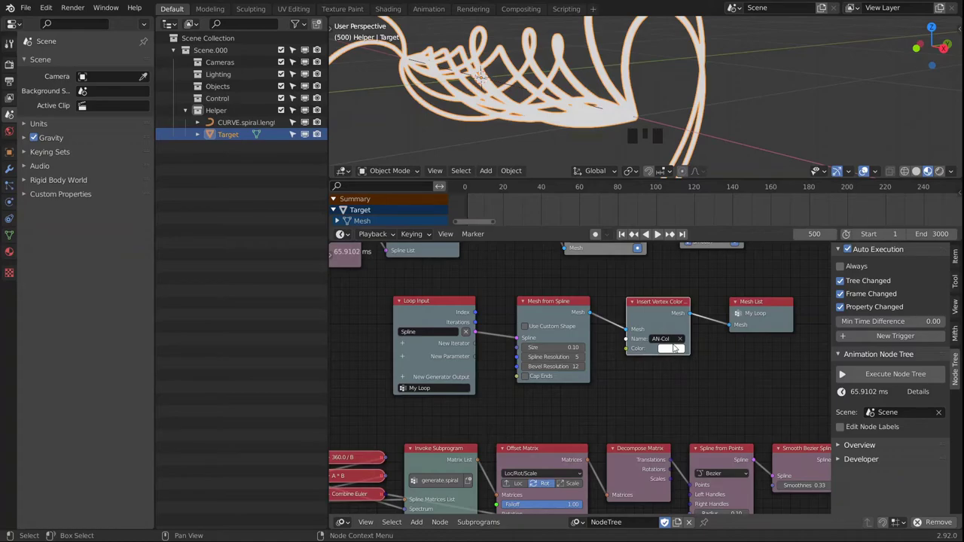
{"action": "middle_click_drag", "start_coordinate": [616, 399], "coordinate": [671, 399]}
{"action": "middle_click_drag", "start_coordinate": [422, 316], "coordinate": [494, 409]}
{"action": "middle_click_drag", "start_coordinate": [409, 396], "coordinate": [513, 432]}
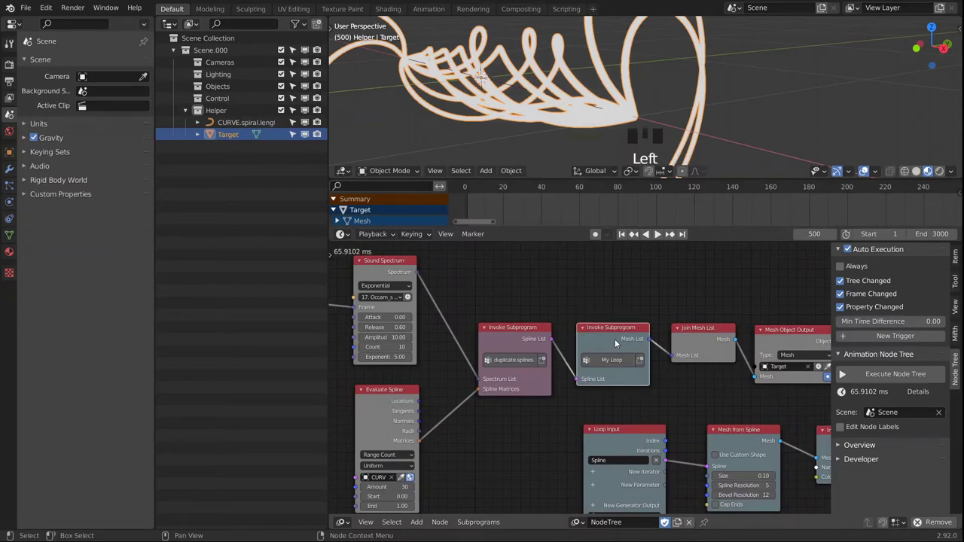
{"action": "middle_click_drag", "start_coordinate": [613, 427], "coordinate": [590, 374]}
{"action": "scroll", "coordinate": [589, 374], "scroll_direction": "up", "scroll_amount": 1}
{"action": "left_click", "coordinate": [664, 415]}
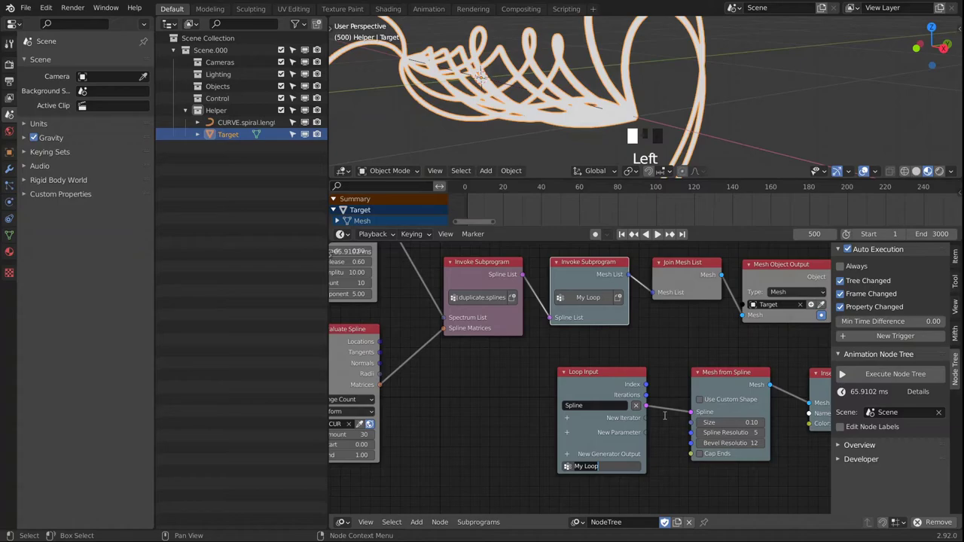
{"action": "type", "text": "mesh"}
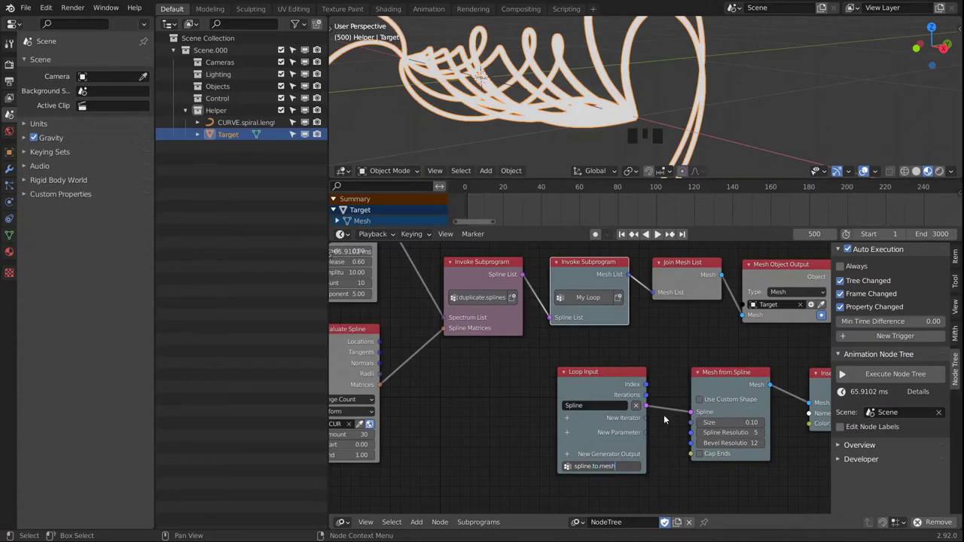
{"action": "key", "text": "Return"}
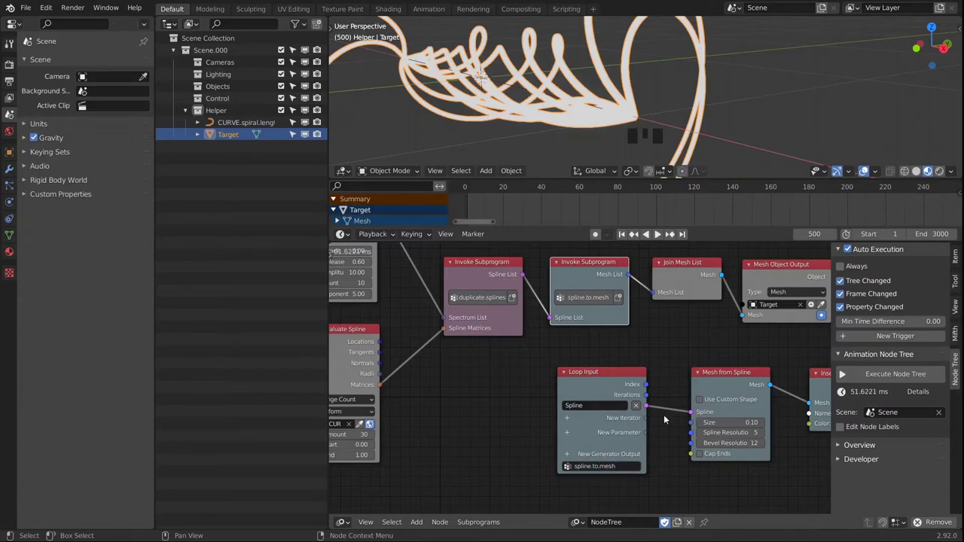
Add a Float List parameter named Spectrum to the loop.
{"action": "middle_click_drag", "start_coordinate": [584, 274], "coordinate": [595, 290]}
{"action": "left_click", "coordinate": [456, 389]}
{"action": "middle_click_drag", "start_coordinate": [456, 389], "coordinate": [514, 378]}
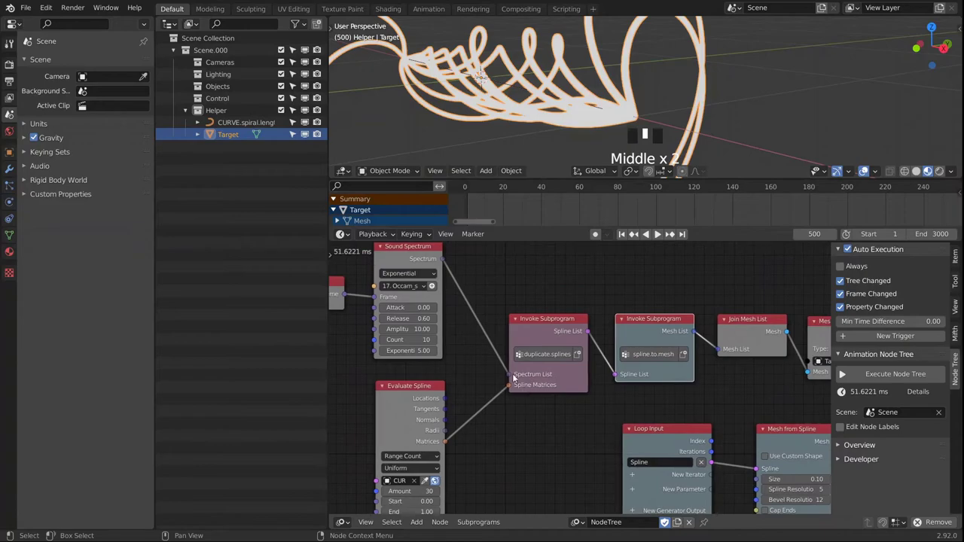
{"action": "left_click", "coordinate": [419, 258]}
{"action": "middle_click_drag", "start_coordinate": [609, 397], "coordinate": [589, 393]}
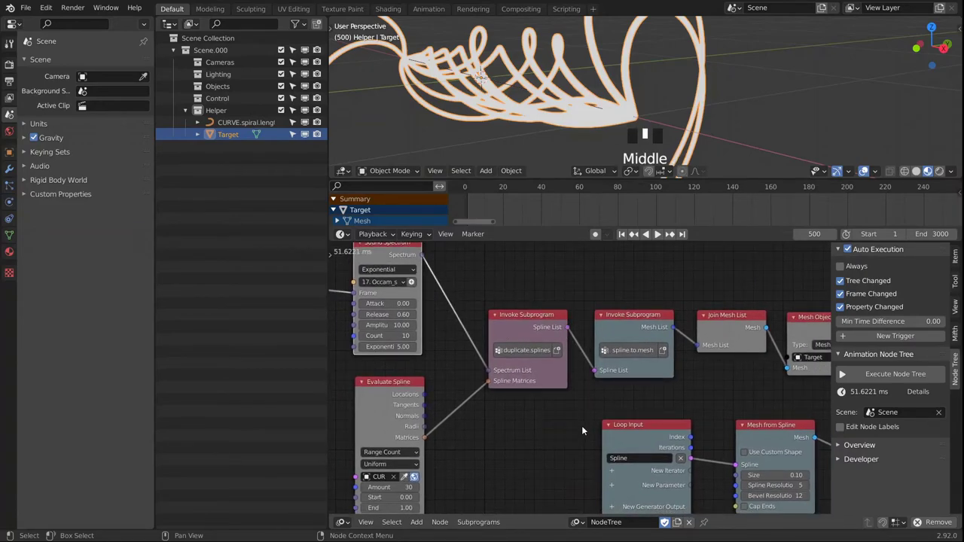
{"action": "left_click", "coordinate": [624, 314]}
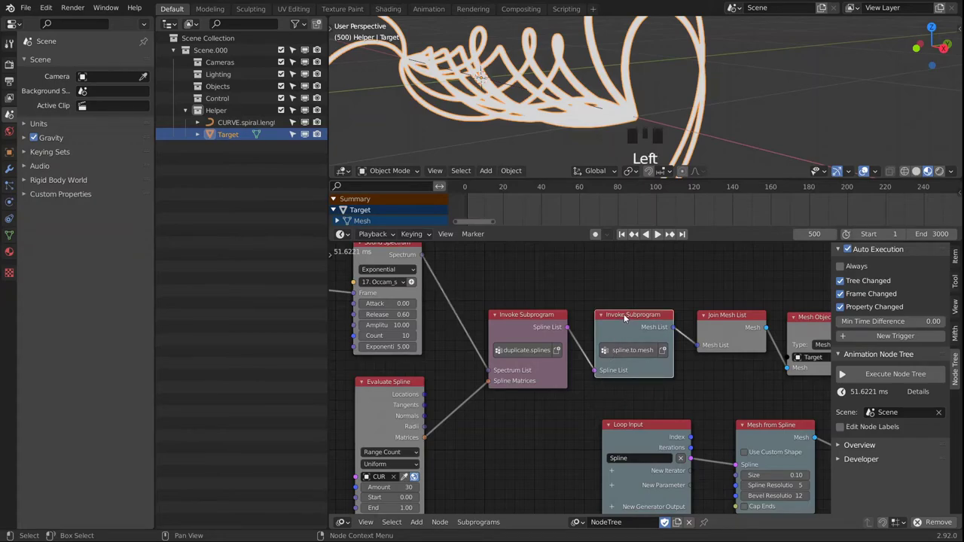
{"action": "left_click", "coordinate": [612, 478]}
{"action": "left_click", "coordinate": [615, 473]}
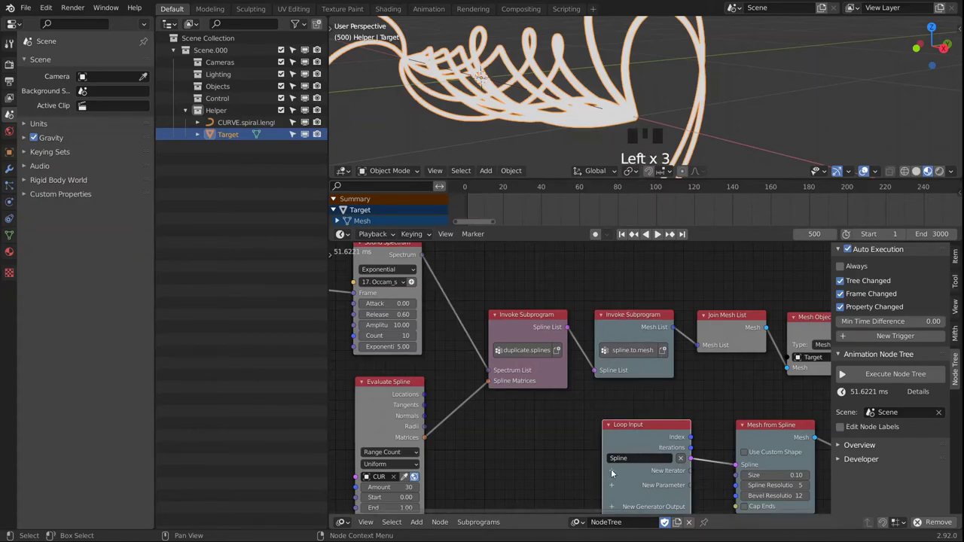
{"action": "left_click", "coordinate": [614, 473]}
{"action": "type", "text": "flo"}
{"action": "key", "text": "Return"}
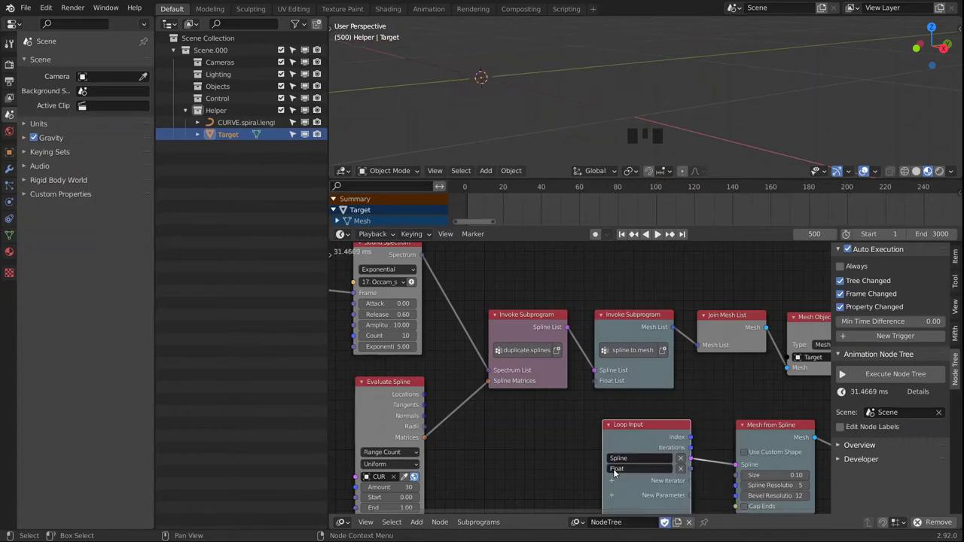
{"action": "left_click", "coordinate": [656, 460]}
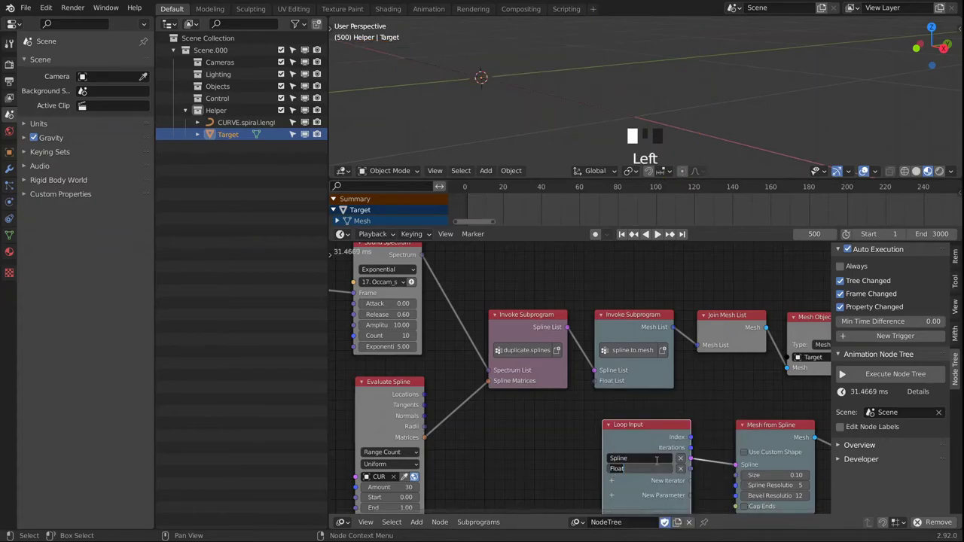
{"action": "type", "text": "Spectrum"}
{"action": "key", "text": "Return"}
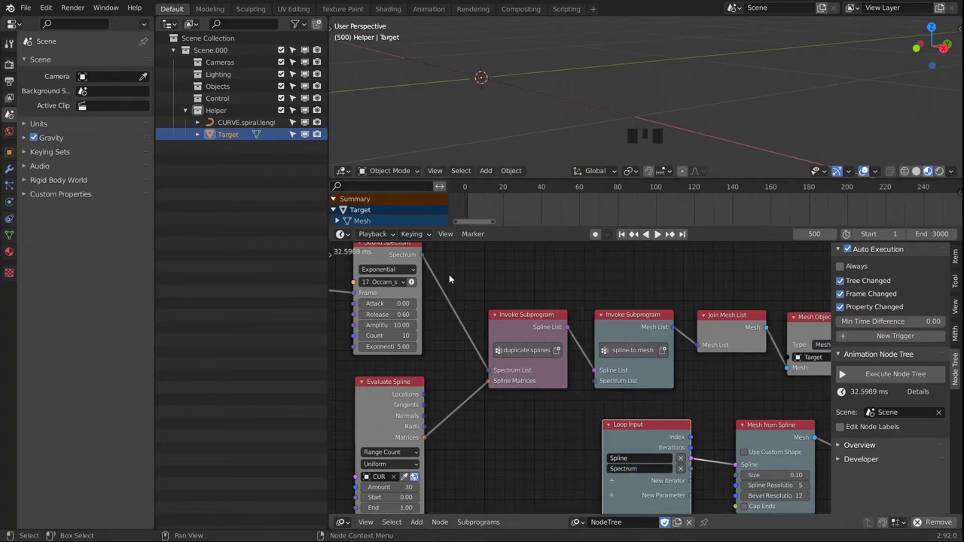
Connect the Sound Spectrum output to the loop's Spectrum List input.
{"action": "left_click_drag", "start_coordinate": [429, 260], "coordinate": [595, 380]}
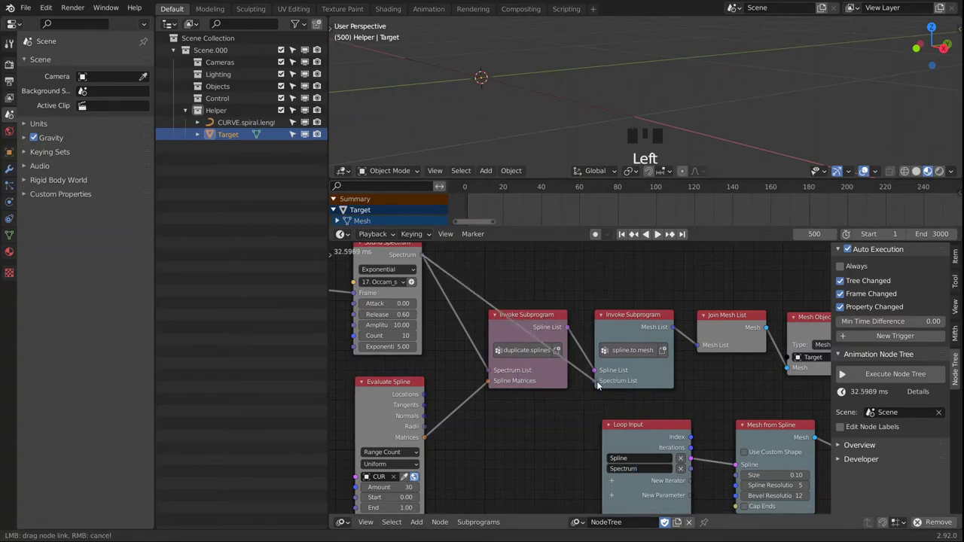
{"action": "middle_click_drag", "start_coordinate": [673, 423], "coordinate": [575, 397]}
{"action": "middle_click_drag", "start_coordinate": [737, 497], "coordinate": [630, 404]}
Add a Combine Color node and feed it into Insert Vertex Color's Color input.
{"action": "key", "text": "shift+a"}
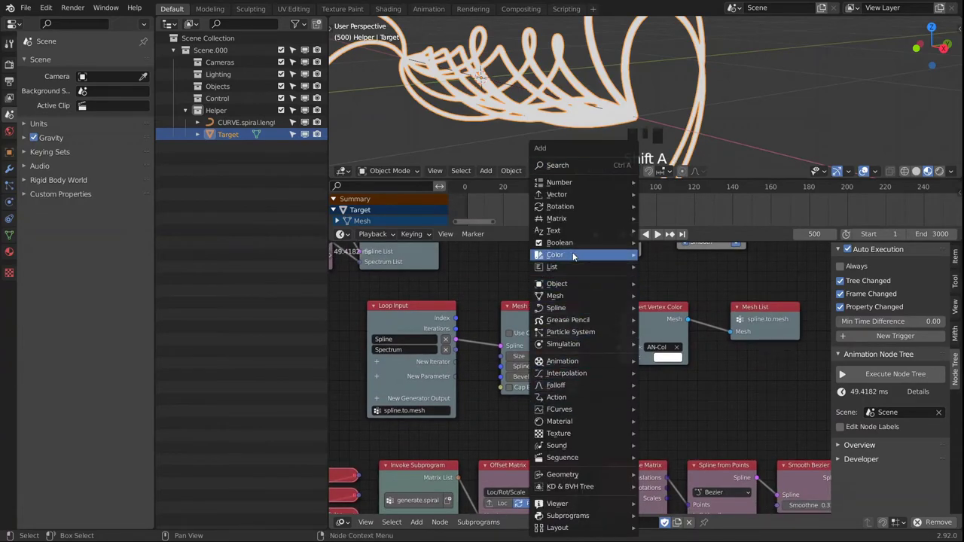
{"action": "mouse_move", "coordinate": [595, 255]}
{"action": "left_click", "coordinate": [678, 265]}
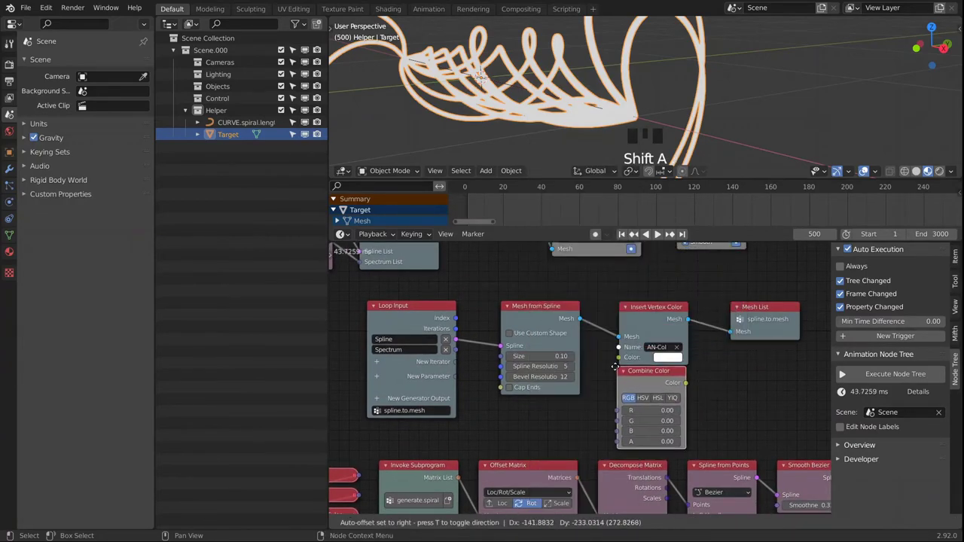
{"action": "left_click", "coordinate": [603, 372]}
{"action": "middle_click_drag", "start_coordinate": [575, 302], "coordinate": [499, 318]}
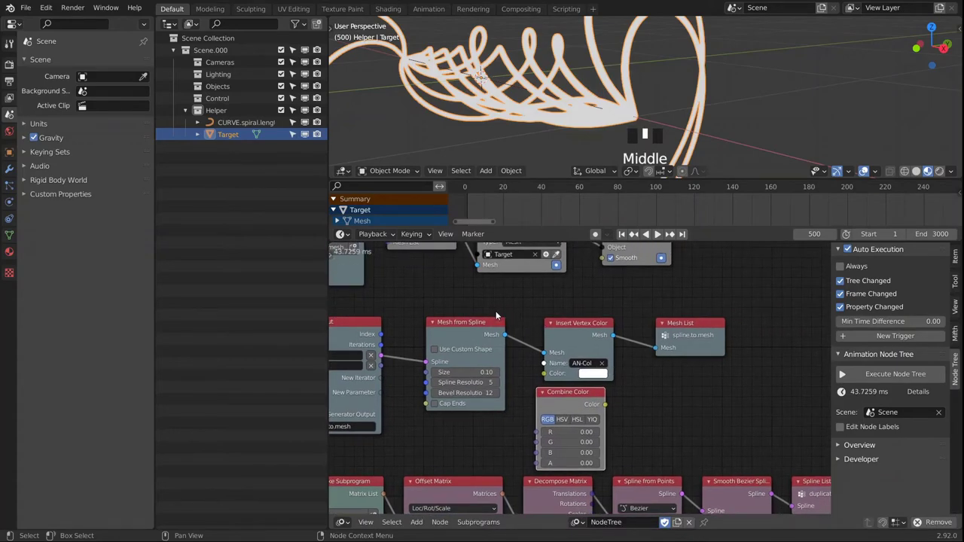
{"action": "left_click", "coordinate": [570, 320]}
{"action": "left_click_drag", "start_coordinate": [570, 320], "coordinate": [686, 315]}
{"action": "left_click_drag", "start_coordinate": [593, 391], "coordinate": [662, 368]}
{"action": "left_click", "coordinate": [606, 370]}
{"action": "left_click", "coordinate": [668, 368]}
{"action": "left_click_drag", "start_coordinate": [595, 372], "coordinate": [612, 363]}
{"action": "middle_click_drag", "start_coordinate": [472, 432], "coordinate": [564, 409]}
{"action": "left_click_drag", "start_coordinate": [546, 309], "coordinate": [556, 278]}
Add an Interpolation Map Range node, deleting a mistakenly added Evaluate Interpolation node.
{"action": "key", "text": "shift+a"}
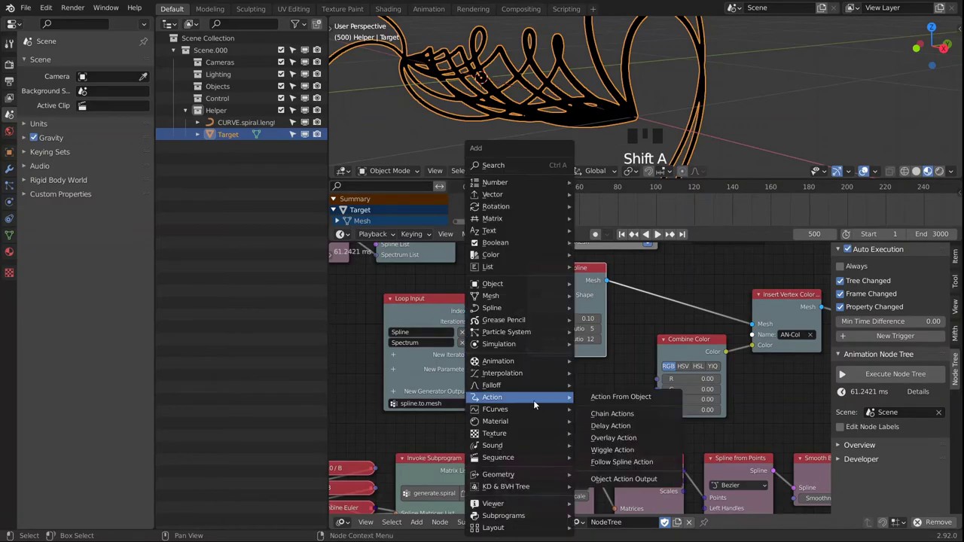
{"action": "mouse_move", "coordinate": [518, 384]}
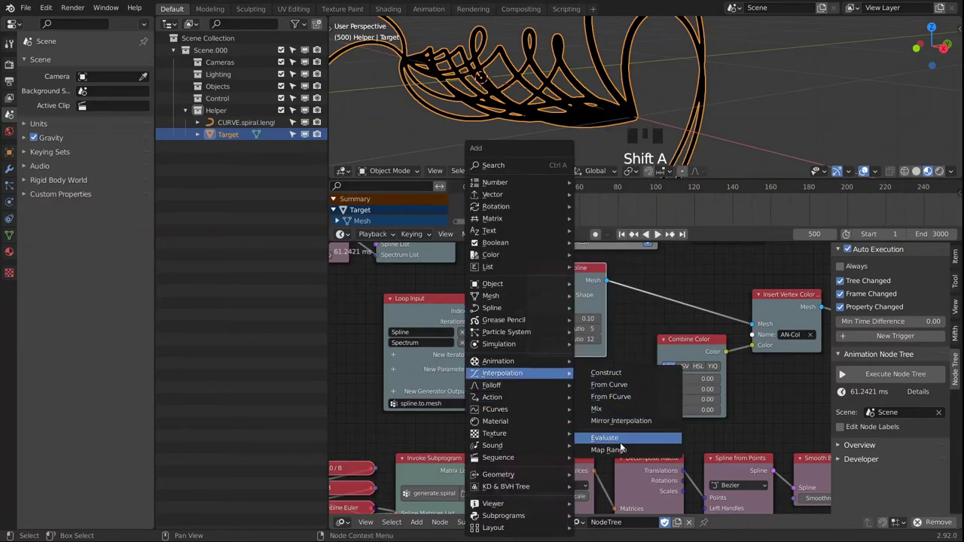
{"action": "left_click", "coordinate": [617, 436]}
{"action": "left_click", "coordinate": [578, 400]}
{"action": "key", "text": "x"}
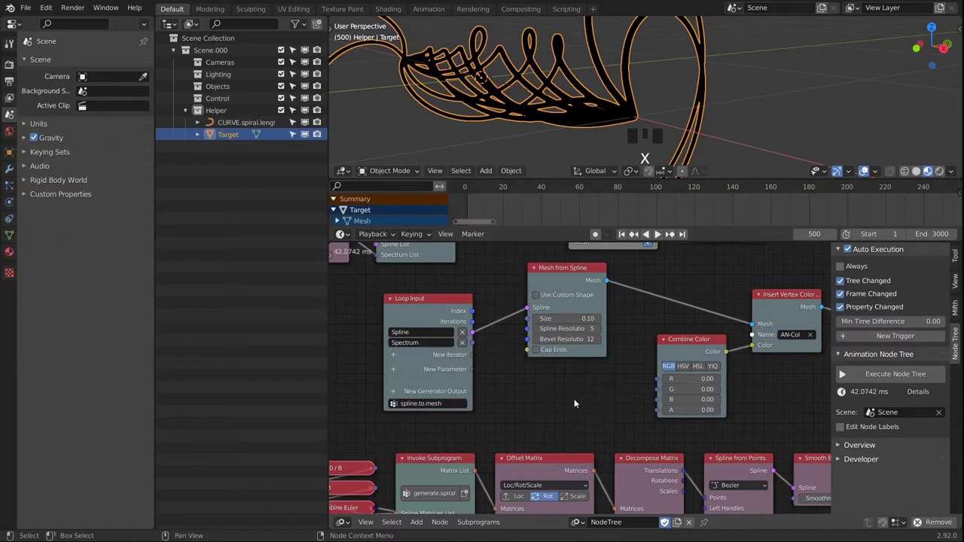
{"action": "key", "text": "shift+a"}
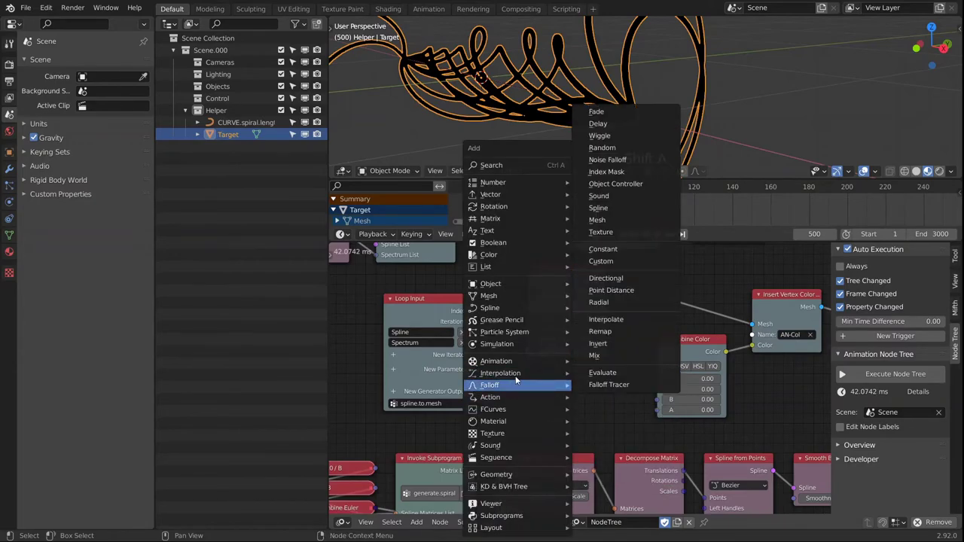
{"action": "mouse_move", "coordinate": [517, 375]}
{"action": "left_click", "coordinate": [603, 450]}
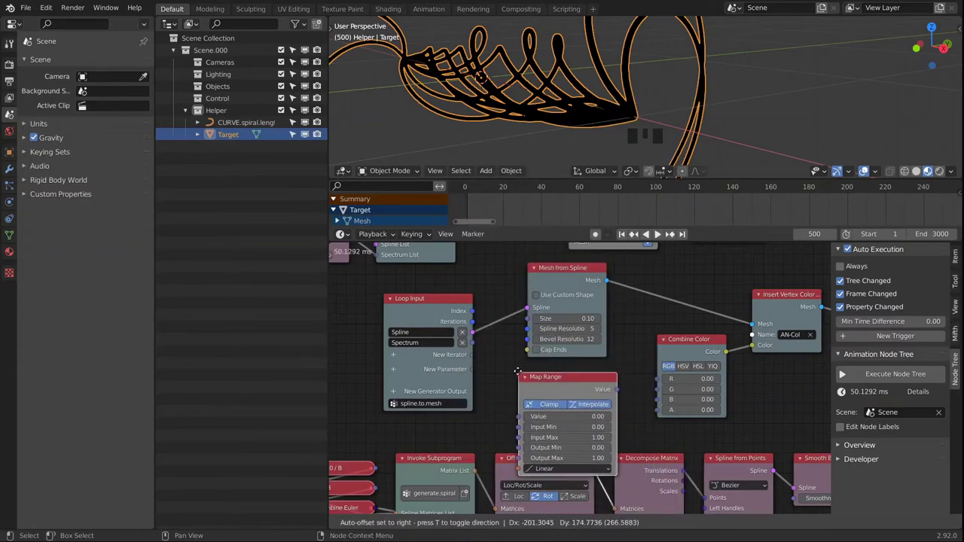
Route Spectrum through Map Range into Combine Color's R, with Input Max 1.48.
{"action": "left_click_drag", "start_coordinate": [472, 343], "coordinate": [519, 407]}
{"action": "left_click_drag", "start_coordinate": [619, 379], "coordinate": [659, 379]}
{"action": "middle_click_drag", "start_coordinate": [630, 407], "coordinate": [641, 397]}
{"action": "left_click_drag", "start_coordinate": [595, 418], "coordinate": [615, 418]}
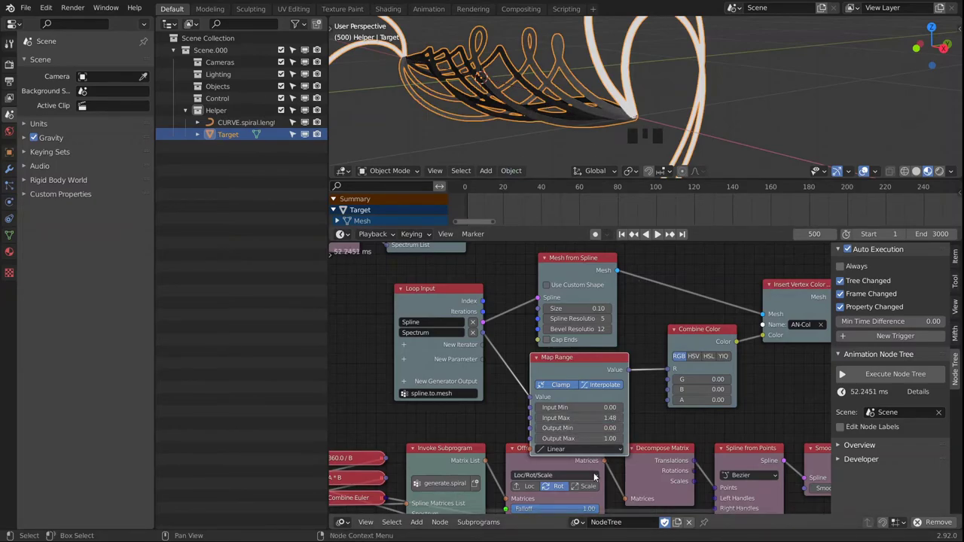
Box-select the middle node group and move it below the rest of the tree.
{"action": "middle_click_drag", "start_coordinate": [635, 414], "coordinate": [600, 429]}
{"action": "scroll", "coordinate": [599, 429], "scroll_direction": "down", "scroll_amount": 2}
{"action": "middle_click_drag", "start_coordinate": [644, 388], "coordinate": [405, 389]}
{"action": "left_click_drag", "start_coordinate": [367, 345], "coordinate": [701, 447]}
{"action": "scroll", "coordinate": [655, 446], "scroll_direction": "down", "scroll_amount": 7}
{"action": "middle_click_drag", "start_coordinate": [657, 427], "coordinate": [616, 356]}
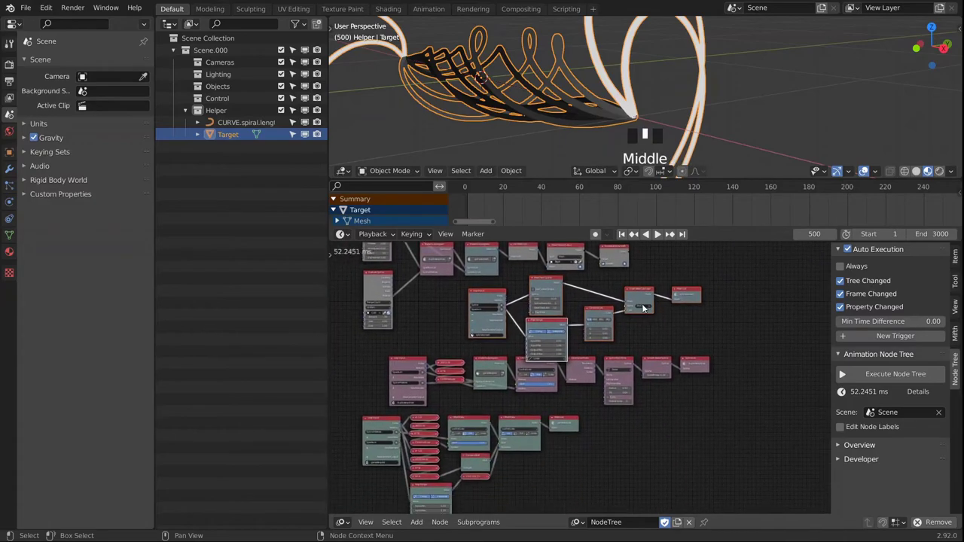
{"action": "scroll", "coordinate": [614, 357], "scroll_direction": "down", "scroll_amount": 3}
{"action": "left_click_drag", "start_coordinate": [512, 301], "coordinate": [547, 484]}
{"action": "middle_click_drag", "start_coordinate": [547, 485], "coordinate": [638, 302]}
{"action": "left_click_drag", "start_coordinate": [639, 302], "coordinate": [650, 329]}
{"action": "middle_click_drag", "start_coordinate": [651, 329], "coordinate": [610, 354]}
{"action": "scroll", "coordinate": [581, 379], "scroll_direction": "up", "scroll_amount": 4}
{"action": "middle_click_drag", "start_coordinate": [589, 390], "coordinate": [644, 412]}
{"action": "scroll", "coordinate": [595, 354], "scroll_direction": "up", "scroll_amount": 2}
{"action": "scroll", "coordinate": [642, 407], "scroll_direction": "up", "scroll_amount": 2}
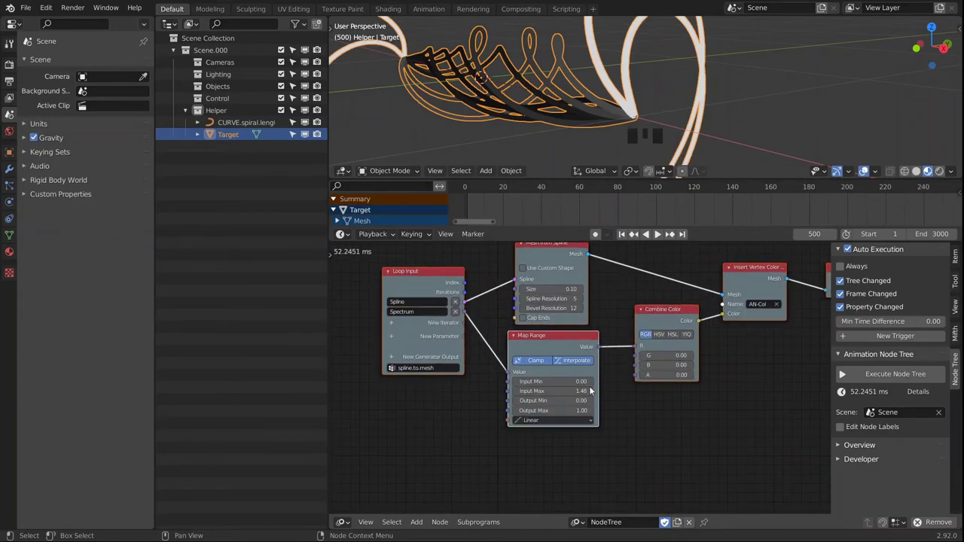
Deselect all nodes and move the Loop Input node up and to the left.
{"action": "middle_click_drag", "start_coordinate": [467, 370], "coordinate": [553, 390]}
{"action": "mouse_move", "coordinate": [514, 304]}
{"action": "left_mouse_down"}
{"action": "mouse_move", "coordinate": [486, 300]}
{"action": "mouse_move", "coordinate": [507, 311]}
{"action": "left_mouse_up"}
{"action": "left_click", "coordinate": [497, 295]}
{"action": "left_click", "coordinate": [488, 295]}
{"action": "left_click", "coordinate": [532, 276]}
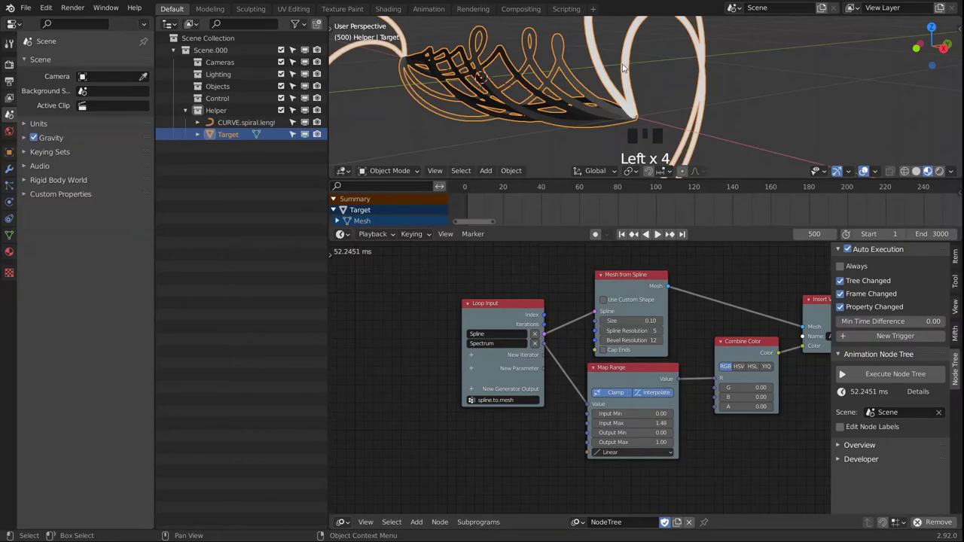
{"action": "left_click", "coordinate": [513, 310]}
{"action": "left_click_drag", "start_coordinate": [513, 310], "coordinate": [453, 289]}
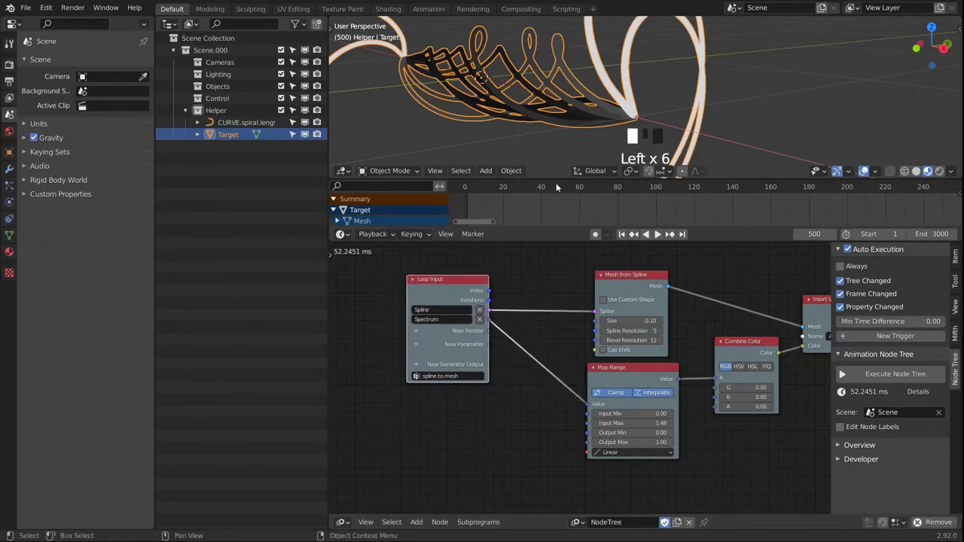
Add a Divide Math node with A set to 1 and the loop's Iterations in B.
{"action": "key", "text": "shift+a"}
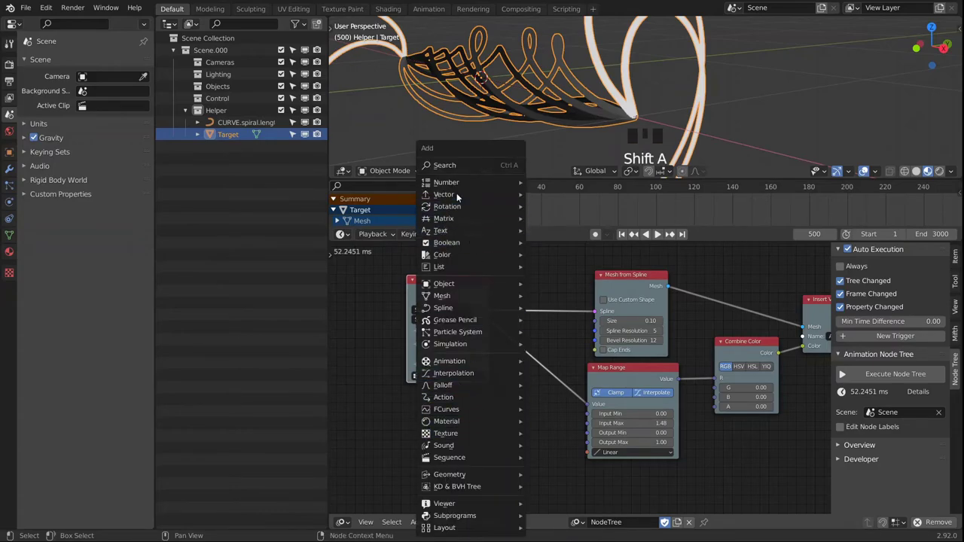
{"action": "mouse_move", "coordinate": [482, 182]}
{"action": "left_click", "coordinate": [593, 337]}
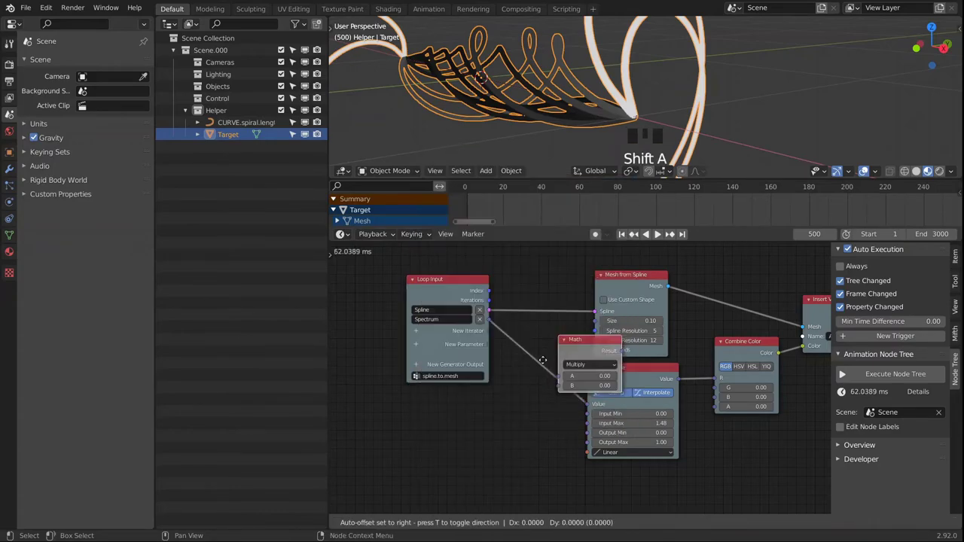
{"action": "left_click", "coordinate": [522, 437]}
{"action": "left_click", "coordinate": [502, 469]}
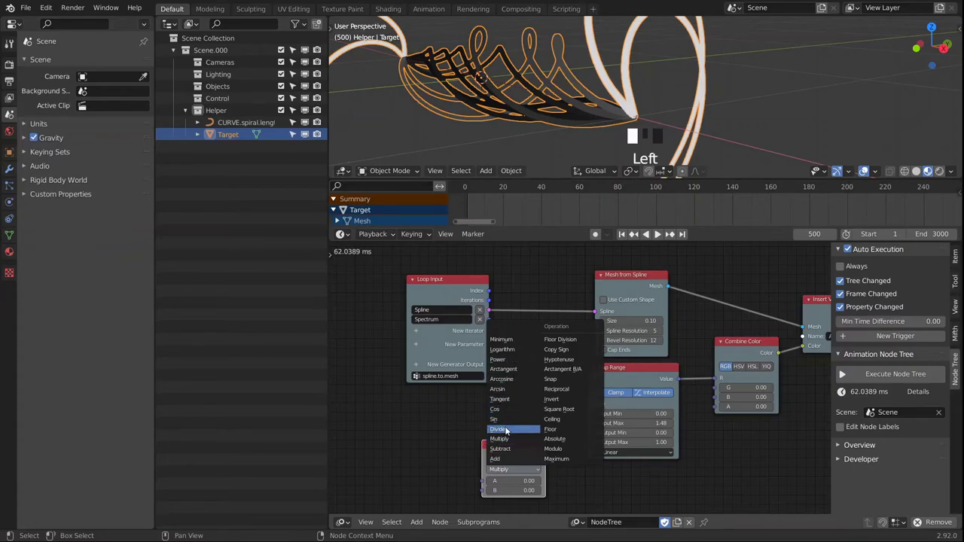
{"action": "left_click", "coordinate": [504, 428]}
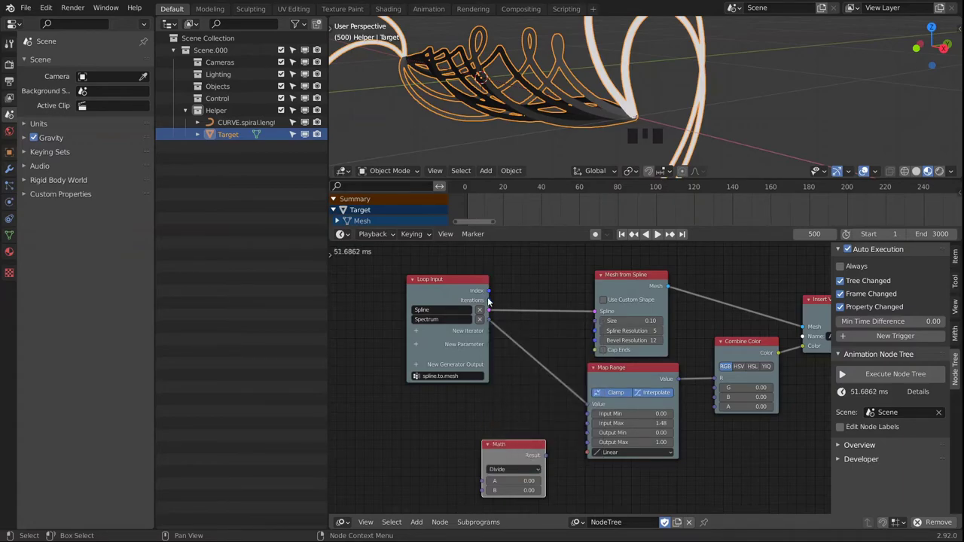
{"action": "left_click", "coordinate": [511, 480]}
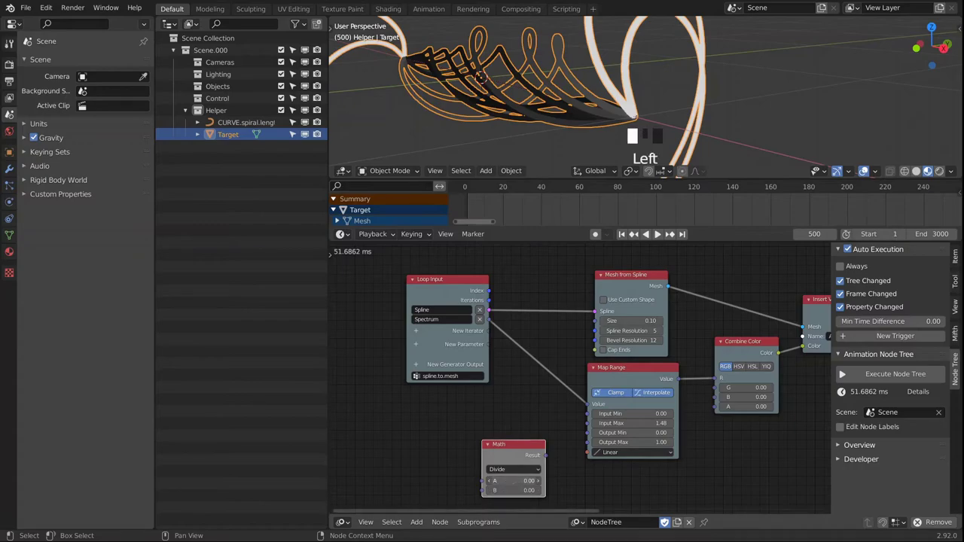
{"action": "type", "text": "1"}
{"action": "left_click", "coordinate": [547, 487]}
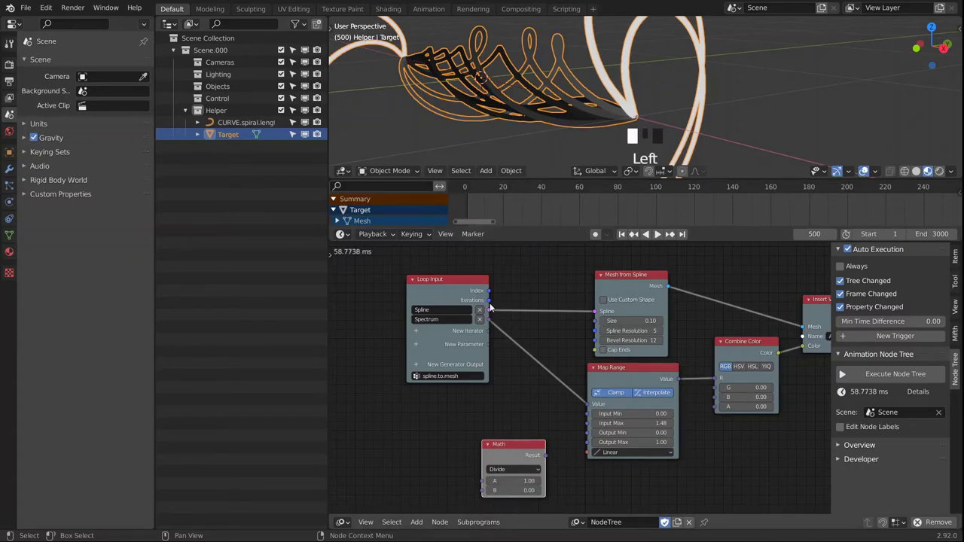
{"action": "left_click_drag", "start_coordinate": [489, 308], "coordinate": [482, 490]}
{"action": "left_click", "coordinate": [509, 444]}
Duplicate it as a Multiply node taking the Divide result and the loop Index.
{"action": "middle_click_drag", "start_coordinate": [527, 472], "coordinate": [528, 385]}
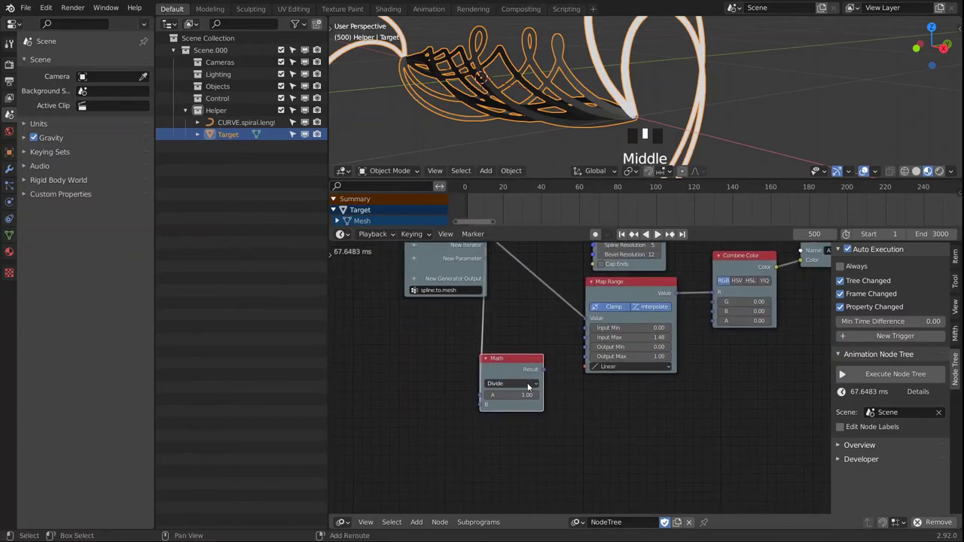
{"action": "key", "text": "shift+d"}
{"action": "left_click", "coordinate": [500, 466]}
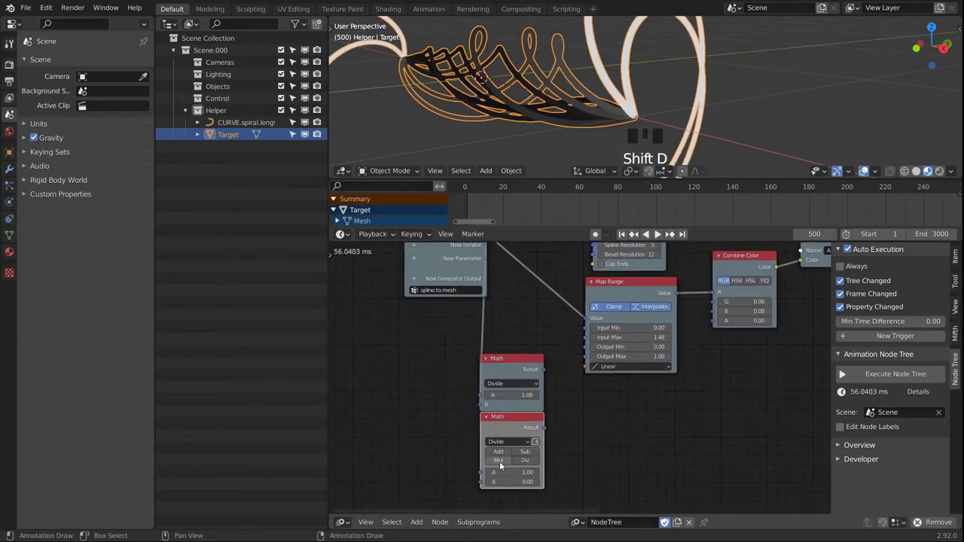
{"action": "left_click", "coordinate": [498, 460]}
{"action": "left_click_drag", "start_coordinate": [543, 369], "coordinate": [490, 453]}
{"action": "middle_click_drag", "start_coordinate": [490, 453], "coordinate": [500, 480]}
{"action": "scroll", "coordinate": [503, 331], "scroll_direction": "down", "scroll_amount": 2}
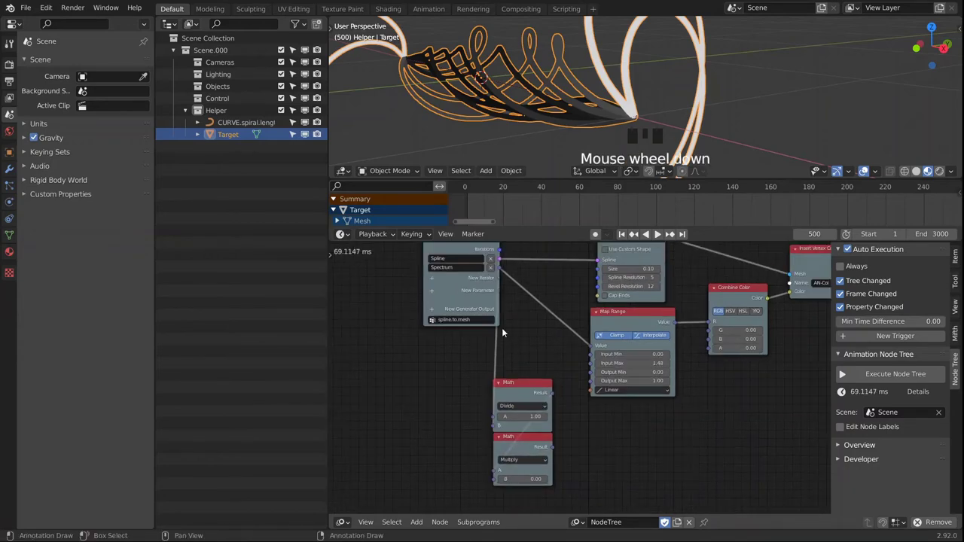
{"action": "left_click_drag", "start_coordinate": [499, 249], "coordinate": [497, 467]}
{"action": "scroll", "coordinate": [556, 462], "scroll_direction": "up", "scroll_amount": 2}
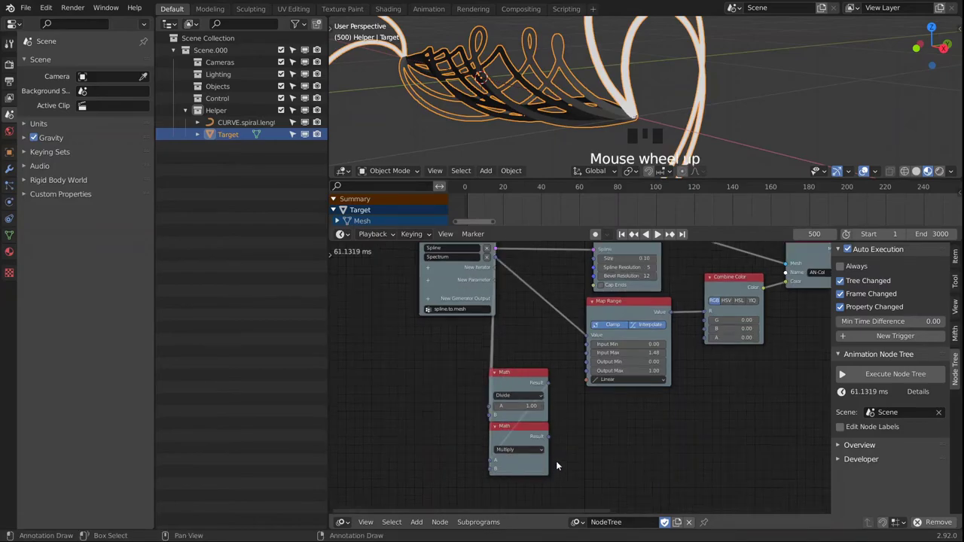
{"action": "middle_click_drag", "start_coordinate": [573, 442], "coordinate": [573, 460]}
Add a Float List generator output to the loop, fed by the Multiply result.
{"action": "left_click", "coordinate": [420, 303]}
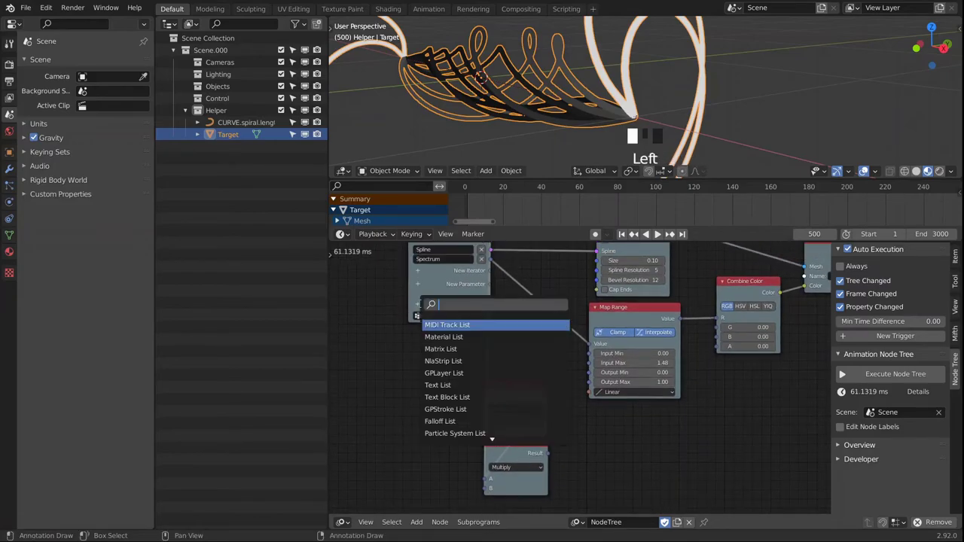
{"action": "type", "text": "float"}
{"action": "key", "text": "Return"}
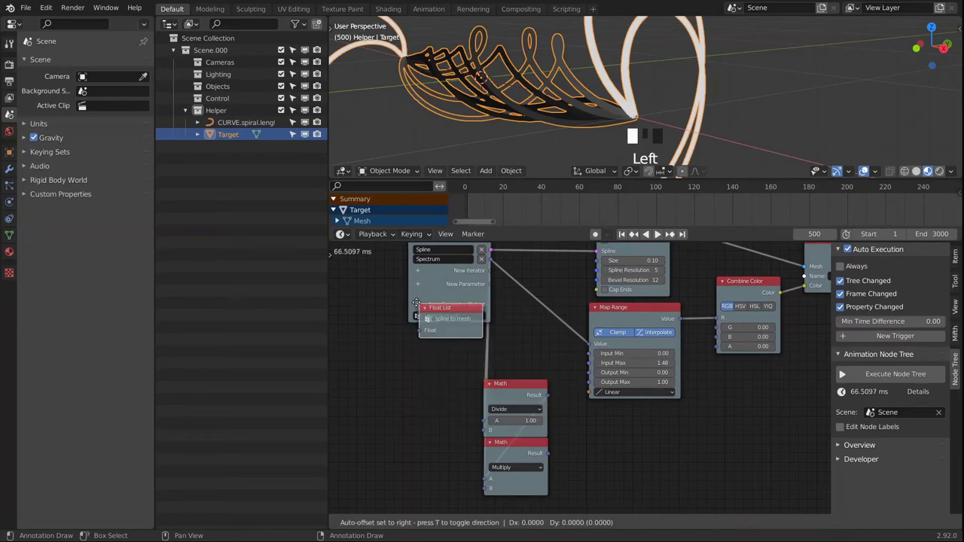
{"action": "left_click", "coordinate": [596, 443]}
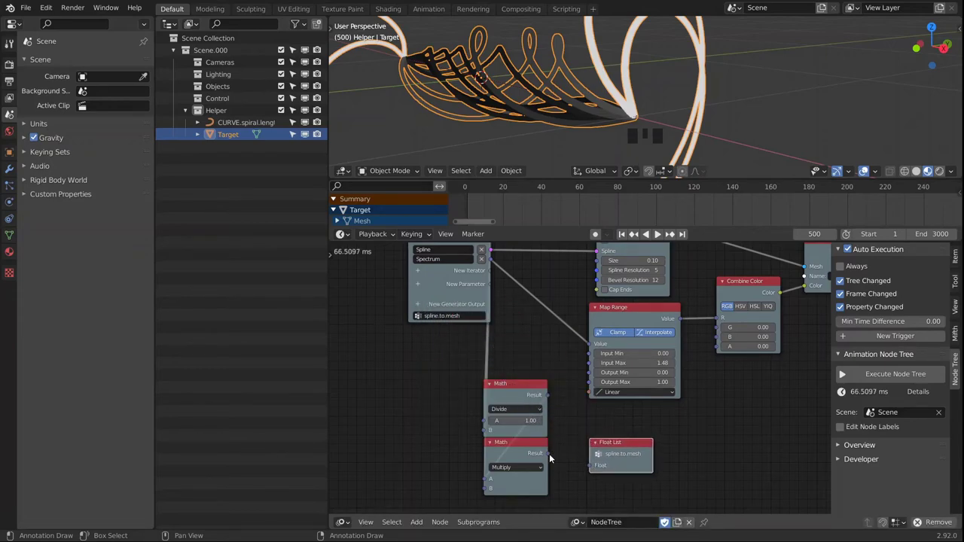
{"action": "left_click_drag", "start_coordinate": [548, 454], "coordinate": [606, 470]}
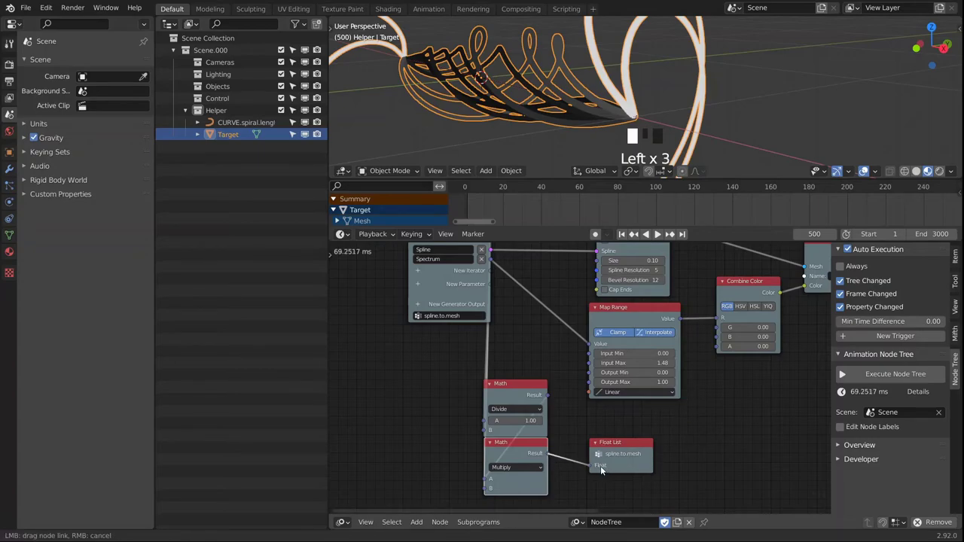
Attach a new node to the spline.to.mesh subprogram's Float List output.
{"action": "scroll", "coordinate": [619, 312], "scroll_direction": "down", "scroll_amount": 5}
{"action": "middle_click_drag", "start_coordinate": [619, 312], "coordinate": [581, 379]}
{"action": "scroll", "coordinate": [647, 341], "scroll_direction": "up", "scroll_amount": 8}
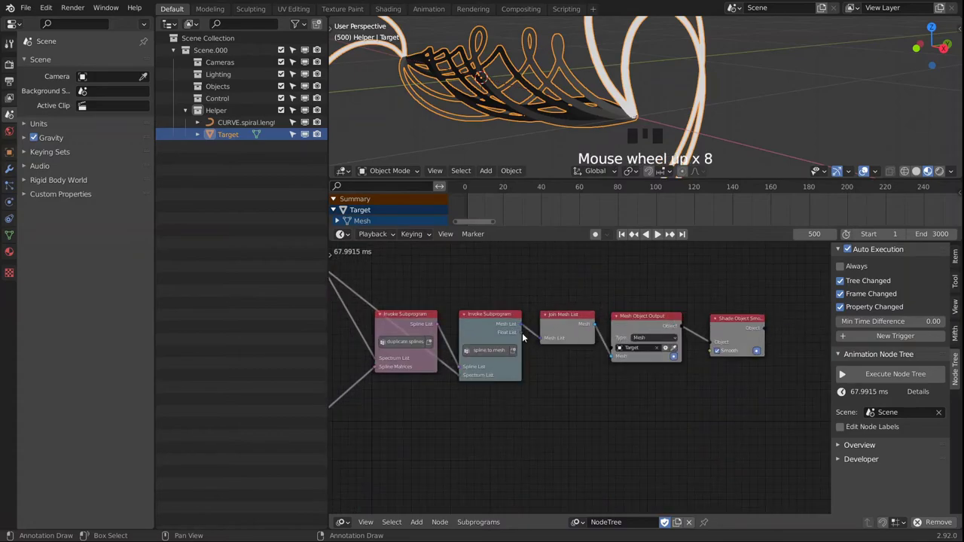
{"action": "left_click", "coordinate": [496, 328]}
{"action": "key", "text": "w"}
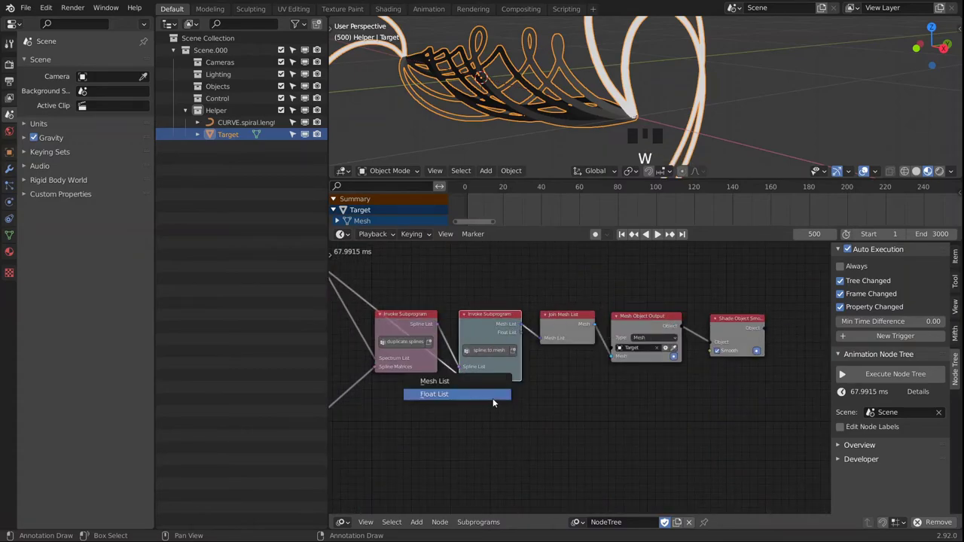
{"action": "left_click", "coordinate": [486, 394]}
Place the Float List node below the subprogram and view its ten Viewer values, 0.0–0.9.
{"action": "left_click", "coordinate": [594, 429]}
{"action": "scroll", "coordinate": [594, 429], "scroll_direction": "down", "scroll_amount": 5}
{"action": "middle_click_drag", "start_coordinate": [585, 390], "coordinate": [608, 284]}
{"action": "left_click_drag", "start_coordinate": [617, 261], "coordinate": [585, 452]}
{"action": "middle_click_drag", "start_coordinate": [585, 452], "coordinate": [628, 334]}
{"action": "left_click_drag", "start_coordinate": [639, 301], "coordinate": [615, 477]}
{"action": "scroll", "coordinate": [614, 478], "scroll_direction": "up", "scroll_amount": 2}
{"action": "middle_click_drag", "start_coordinate": [628, 460], "coordinate": [651, 346]}
{"action": "scroll", "coordinate": [655, 358], "scroll_direction": "up", "scroll_amount": 5}
{"action": "left_click_drag", "start_coordinate": [658, 365], "coordinate": [633, 367]}
{"action": "mouse_move", "coordinate": [608, 414]}
{"action": "middle_mouse_down"}
{"action": "mouse_move", "coordinate": [604, 424]}
{"action": "mouse_move", "coordinate": [606, 417]}
{"action": "middle_mouse_up"}
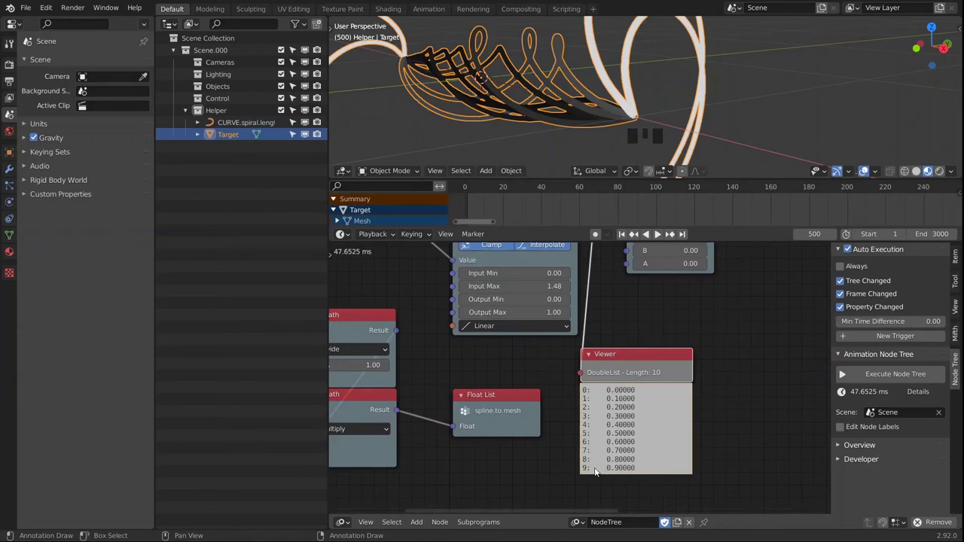
Bring the loop's Math nodes into view and select the Divide Math node.
{"action": "middle_click_drag", "start_coordinate": [473, 450], "coordinate": [616, 450]}
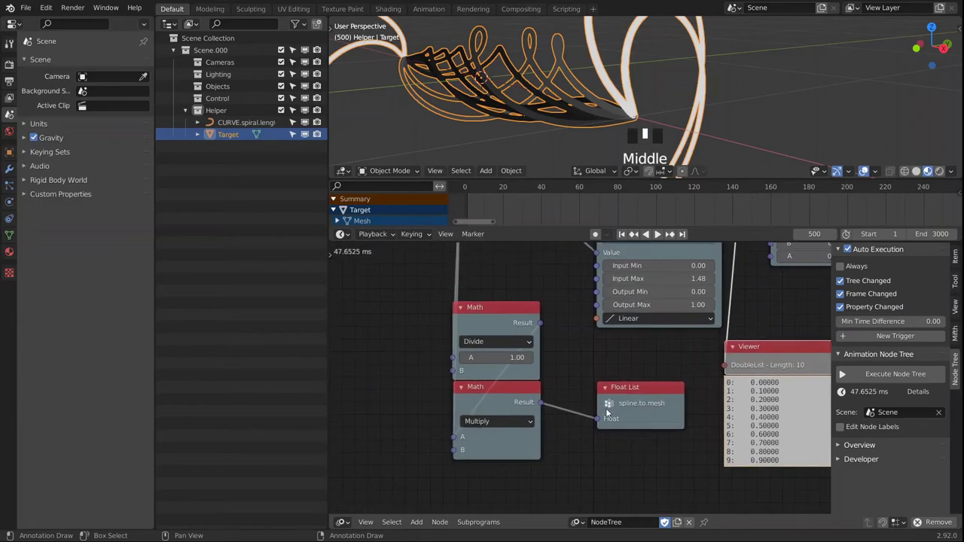
{"action": "scroll", "coordinate": [593, 326], "scroll_direction": "down", "scroll_amount": 4}
{"action": "middle_click_drag", "start_coordinate": [594, 325], "coordinate": [570, 359]}
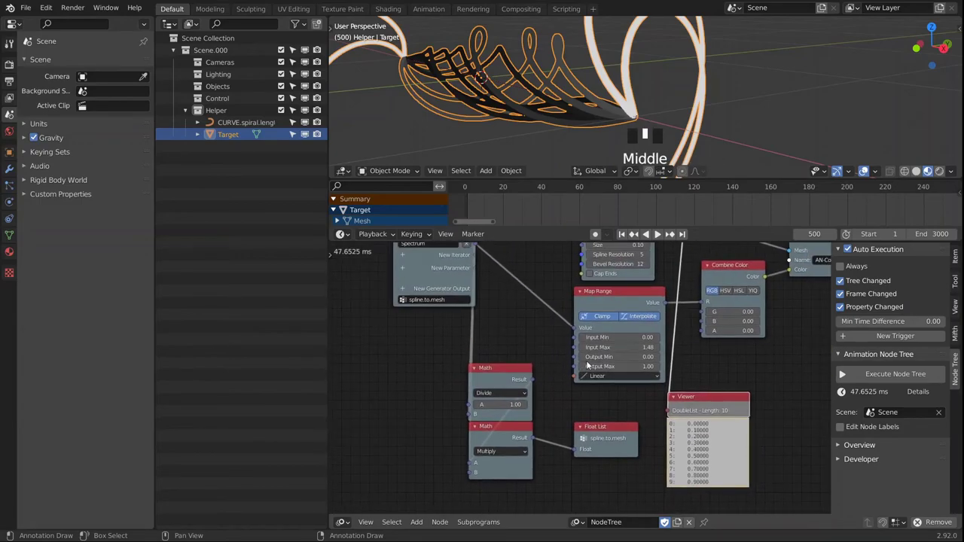
{"action": "middle_click_drag", "start_coordinate": [512, 353], "coordinate": [575, 356]}
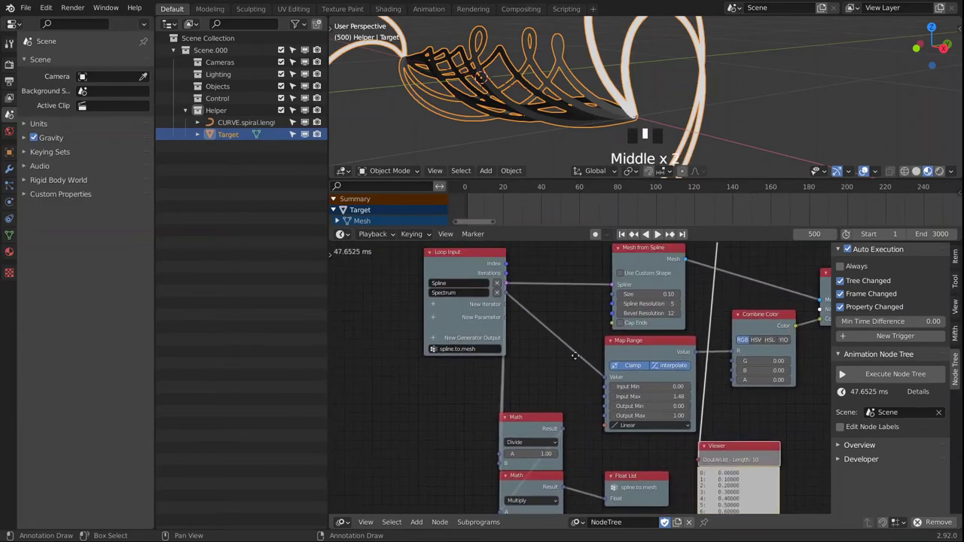
{"action": "left_click", "coordinate": [533, 428]}
Duplicate a Math node as Subtract (Iterations − 1) and feed it into the Divide node's B.
{"action": "key", "text": "shift+d"}
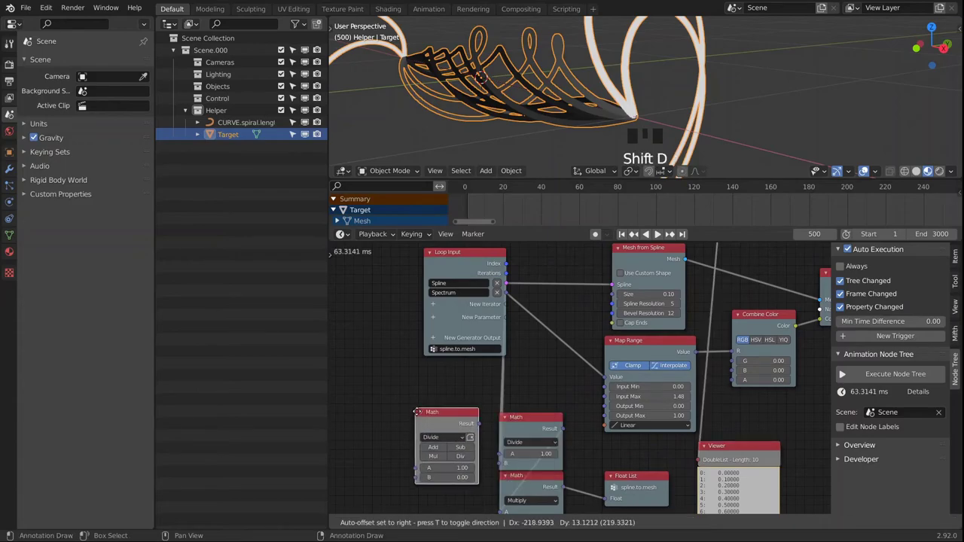
{"action": "left_click", "coordinate": [460, 442]}
{"action": "left_click_drag", "start_coordinate": [506, 275], "coordinate": [419, 444]}
{"action": "left_click", "coordinate": [447, 454]}
{"action": "type", "text": "1"}
{"action": "key", "text": "Return"}
{"action": "middle_click_drag", "start_coordinate": [479, 417], "coordinate": [492, 371]}
{"action": "scroll", "coordinate": [491, 370], "scroll_direction": "up", "scroll_amount": 3}
{"action": "left_click_drag", "start_coordinate": [488, 356], "coordinate": [519, 412]}
{"action": "middle_click_drag", "start_coordinate": [570, 275], "coordinate": [471, 312]}
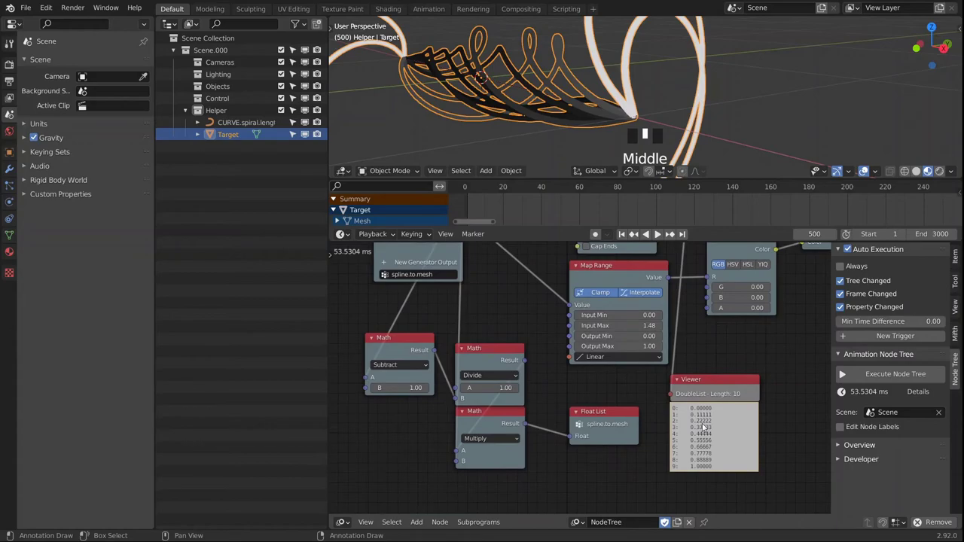
Link the Multiply result into Combine Color's G channel.
{"action": "middle_click_drag", "start_coordinate": [715, 473], "coordinate": [636, 435]}
{"action": "scroll", "coordinate": [652, 370], "scroll_direction": "up", "scroll_amount": 1}
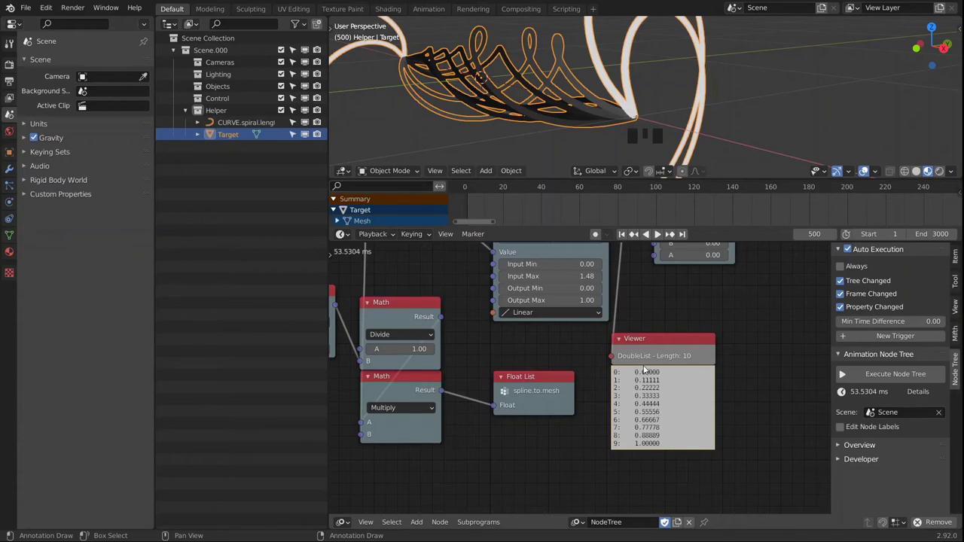
{"action": "middle_click_drag", "start_coordinate": [662, 366], "coordinate": [647, 419]}
{"action": "scroll", "coordinate": [560, 408], "scroll_direction": "down", "scroll_amount": 3}
{"action": "middle_click_drag", "start_coordinate": [561, 409], "coordinate": [446, 480]}
{"action": "left_click_drag", "start_coordinate": [445, 483], "coordinate": [619, 350]}
Delete the Viewer and Float List nodes, then collapse the Math nodes and place them before Map Range.
{"action": "left_click", "coordinate": [622, 437]}
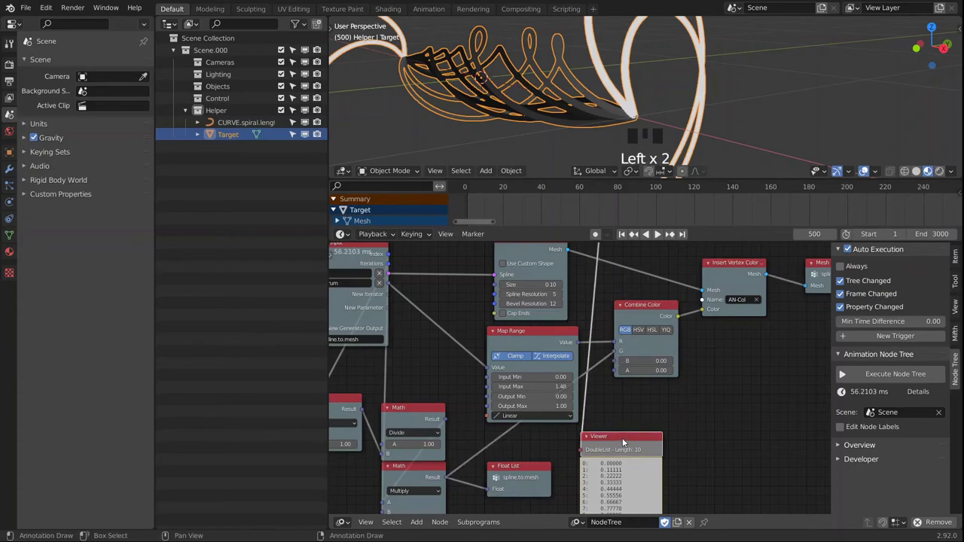
{"action": "key", "text": "x"}
{"action": "left_click", "coordinate": [512, 364]}
{"action": "left_click", "coordinate": [512, 421]}
{"action": "left_click", "coordinate": [431, 353]}
{"action": "left_click_drag", "start_coordinate": [527, 350], "coordinate": [547, 375]}
{"action": "scroll", "coordinate": [547, 375], "scroll_direction": "down", "scroll_amount": 2}
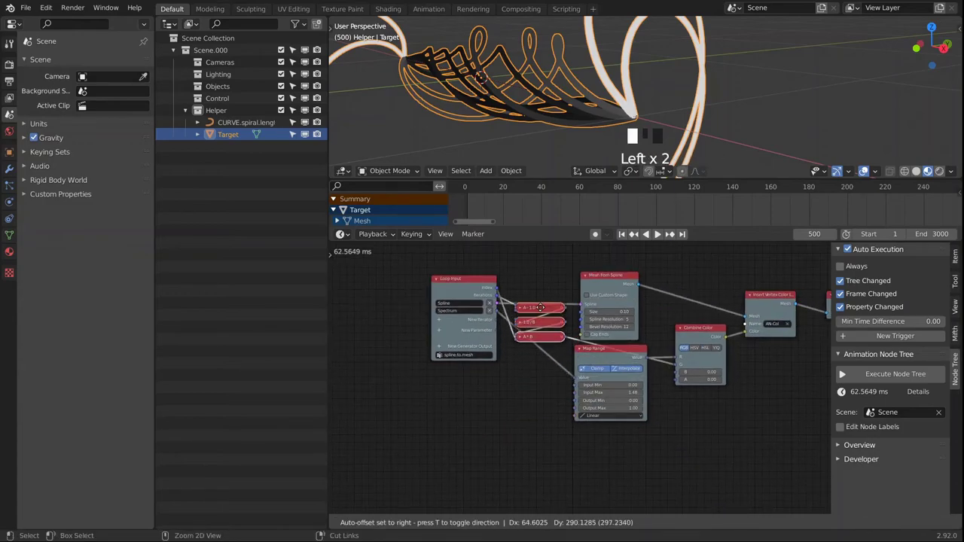
{"action": "left_click", "coordinate": [607, 279]}
Pan back to the main node tree and switch the lower area to another editor type.
{"action": "scroll", "coordinate": [671, 373], "scroll_direction": "down", "scroll_amount": 5}
{"action": "left_click", "coordinate": [486, 390]}
{"action": "middle_click_drag", "start_coordinate": [485, 391], "coordinate": [640, 389]}
{"action": "scroll", "coordinate": [645, 318], "scroll_direction": "up", "scroll_amount": 13}
{"action": "scroll", "coordinate": [613, 380], "scroll_direction": "down", "scroll_amount": 1}
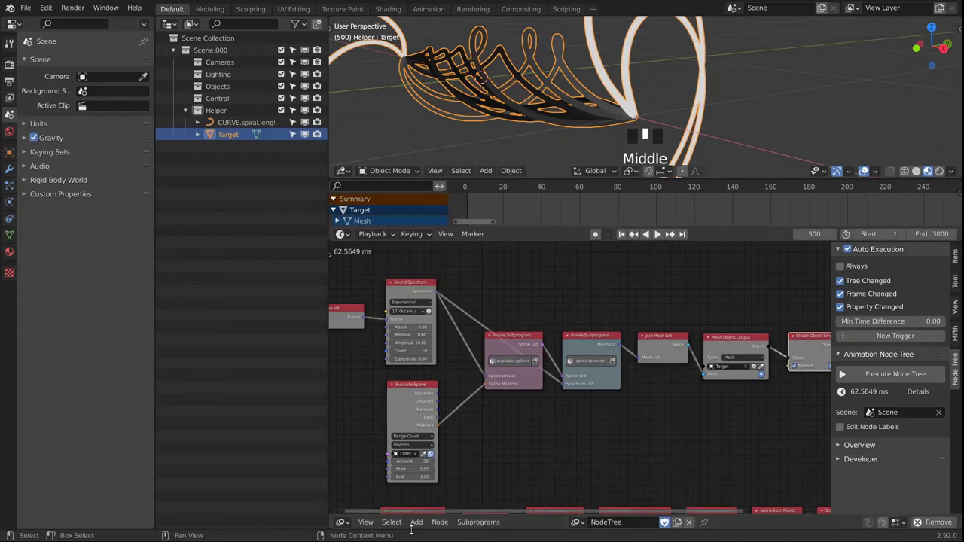
{"action": "left_click", "coordinate": [342, 522]}
Show the MAT.visualizer shader nodes and spread out Vertex Color, Separate RGB and Emission.
{"action": "left_click", "coordinate": [376, 483]}
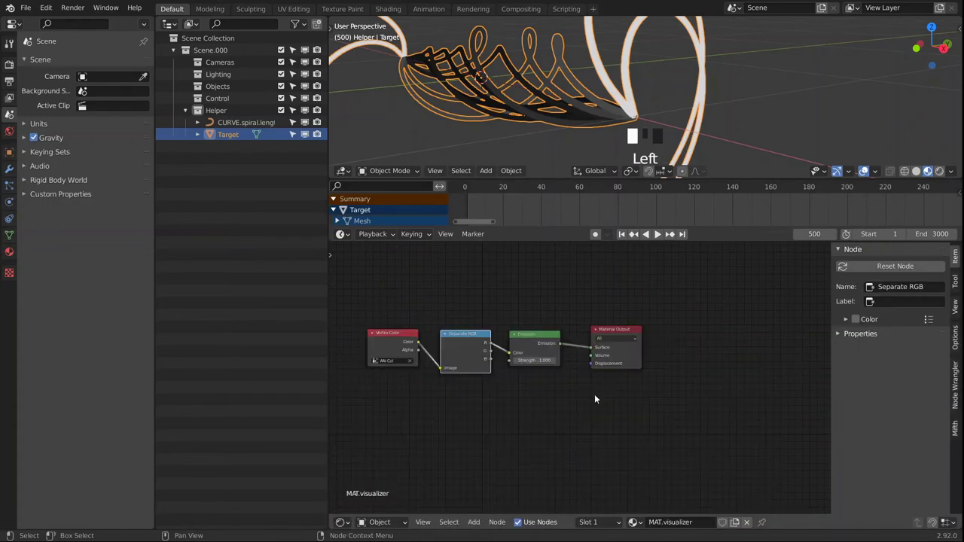
{"action": "scroll", "coordinate": [595, 418], "scroll_direction": "up", "scroll_amount": 4}
{"action": "middle_click_drag", "start_coordinate": [633, 377], "coordinate": [644, 370]}
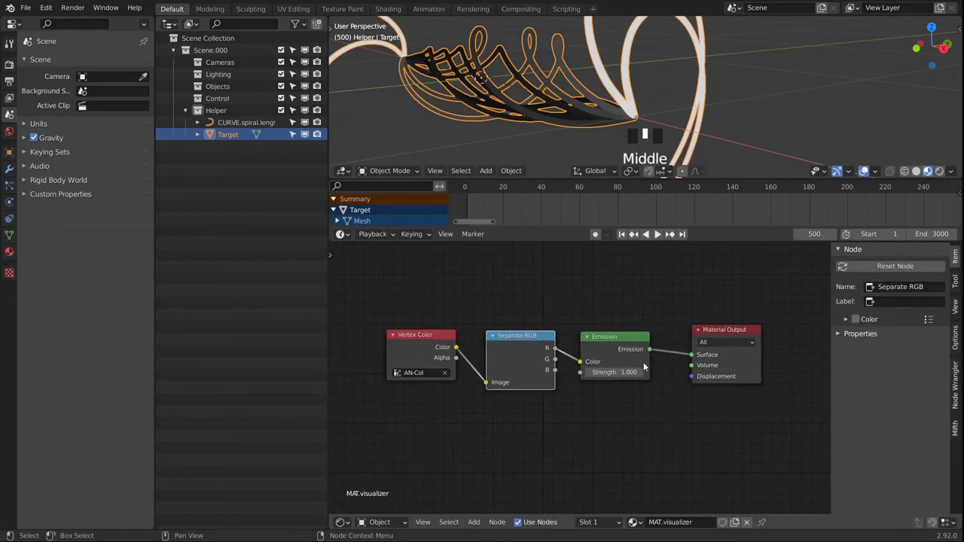
{"action": "left_click_drag", "start_coordinate": [620, 336], "coordinate": [643, 329]}
{"action": "left_click_drag", "start_coordinate": [416, 366], "coordinate": [374, 360]}
{"action": "left_click_drag", "start_coordinate": [534, 354], "coordinate": [483, 346]}
Insert a ColorRamp between Separate RGB and Emission.
{"action": "key", "text": "shift+a"}
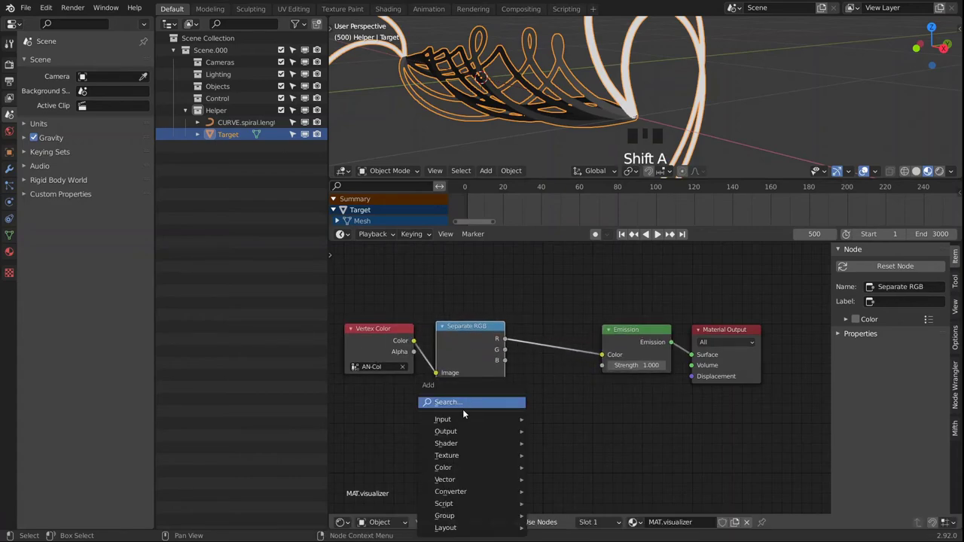
{"action": "mouse_move", "coordinate": [467, 491]}
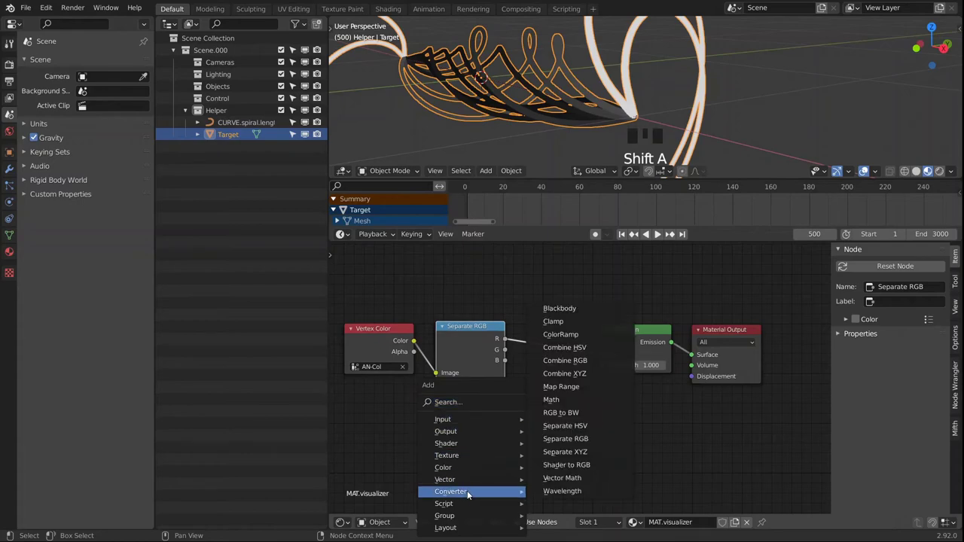
{"action": "left_click", "coordinate": [570, 335]}
{"action": "left_click", "coordinate": [531, 358]}
{"action": "middle_click_drag", "start_coordinate": [675, 434], "coordinate": [595, 445]}
Add a Math node set to Multiply for the emission Strength.
{"action": "key", "text": "shift+a"}
{"action": "left_click", "coordinate": [597, 385]}
{"action": "left_click", "coordinate": [597, 385]}
{"action": "left_click", "coordinate": [631, 412]}
{"action": "left_click", "coordinate": [332, 313]}
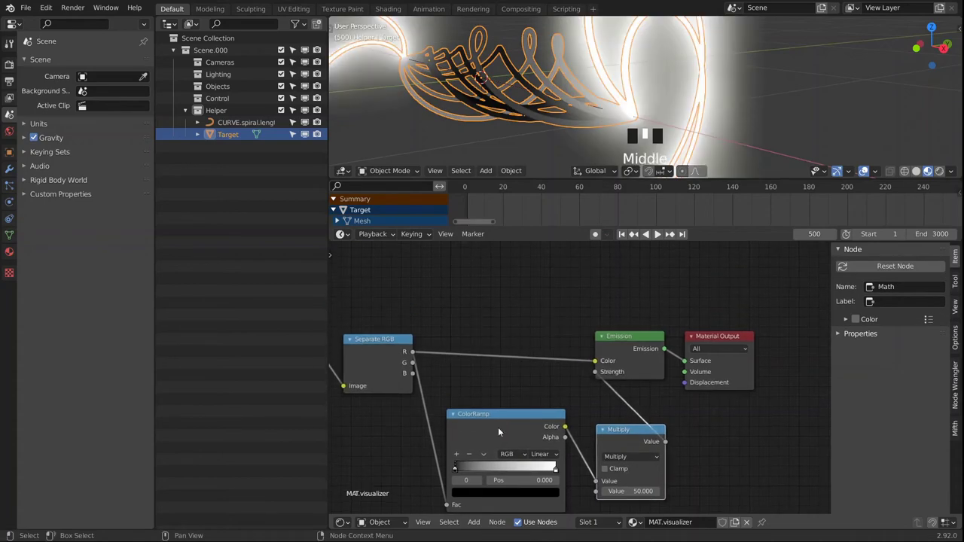
Duplicate the ColorRamp and give the top ramp red and orange stops.
{"action": "key", "text": "shift+d"}
{"action": "left_click", "coordinate": [503, 313]}
{"action": "left_click", "coordinate": [511, 373]}
{"action": "left_click", "coordinate": [531, 262]}
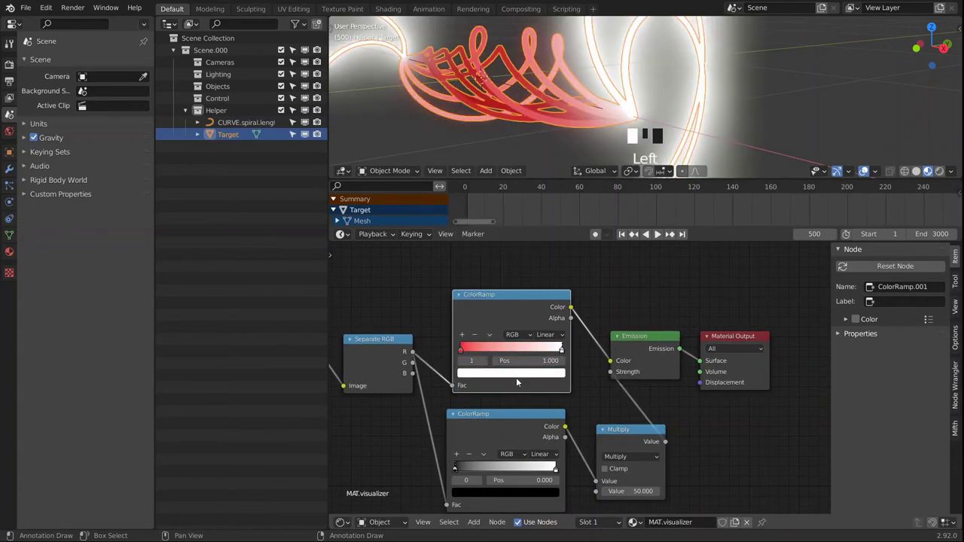
{"action": "left_click", "coordinate": [511, 373]}
{"action": "middle_click_drag", "start_coordinate": [640, 428], "coordinate": [657, 417]}
{"action": "left_click", "coordinate": [484, 341]}
{"action": "middle_click_drag", "start_coordinate": [712, 394], "coordinate": [718, 373]}
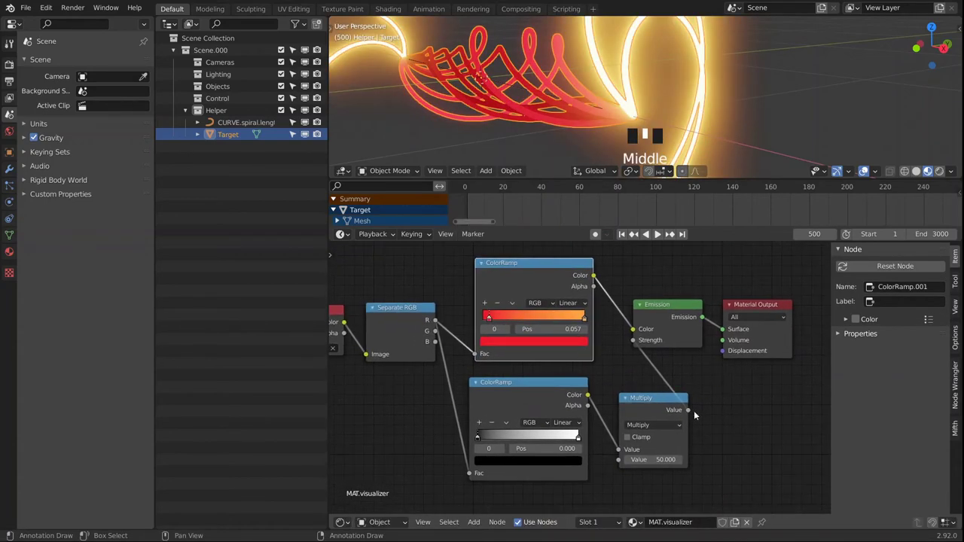
Set the bottom ramp stop to 0.321 and the Multiply value to 20 to dim the glow.
{"action": "left_click_drag", "start_coordinate": [578, 437], "coordinate": [492, 437]}
{"action": "left_click_drag", "start_coordinate": [665, 459], "coordinate": [640, 460]}
{"action": "scroll", "coordinate": [573, 85], "scroll_direction": "up", "scroll_amount": 2}
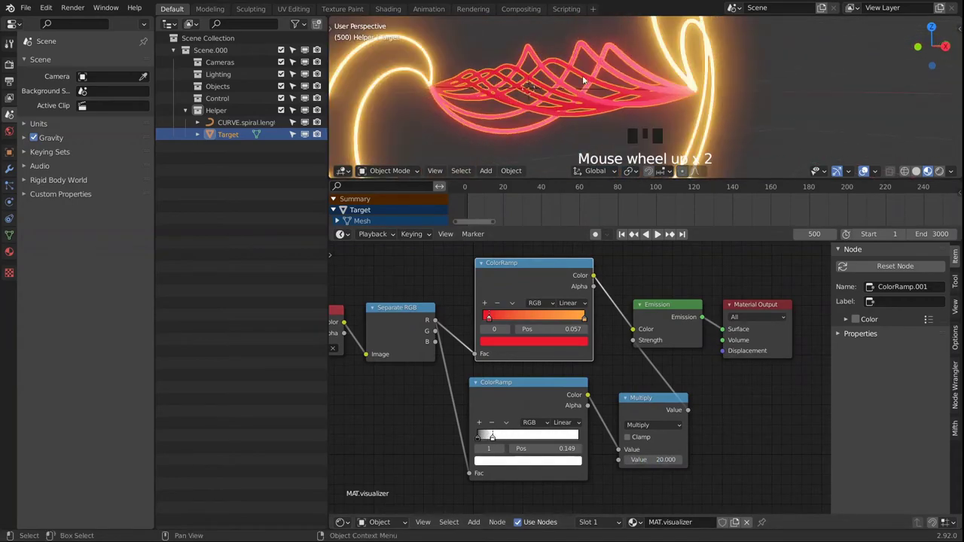
{"action": "scroll", "coordinate": [572, 85], "scroll_direction": "up", "scroll_amount": 1}
{"action": "key", "text": "ctrl+z"}
{"action": "middle_click_drag", "start_coordinate": [492, 437], "coordinate": [496, 402]}
{"action": "mouse_move", "coordinate": [496, 402]}
{"action": "left_mouse_down"}
{"action": "mouse_move", "coordinate": [514, 402]}
{"action": "mouse_move", "coordinate": [480, 404]}
{"action": "left_mouse_up"}
{"action": "middle_click_drag", "start_coordinate": [542, 105], "coordinate": [482, 98]}
{"action": "left_click", "coordinate": [341, 522]}
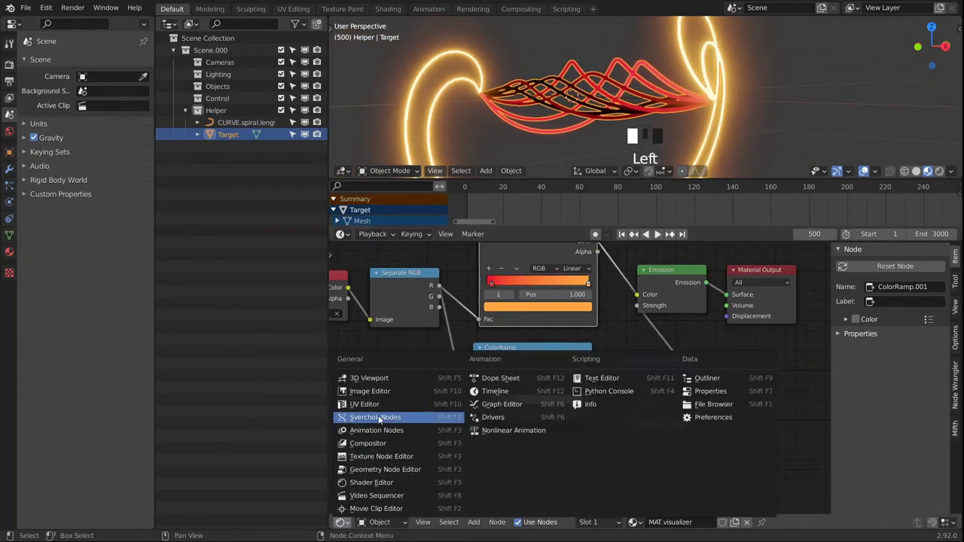
Return to the Animation Nodes tree and view the tubes through the scene camera.
{"action": "left_click", "coordinate": [376, 430]}
{"action": "middle_click_drag", "start_coordinate": [734, 462], "coordinate": [566, 446]}
{"action": "scroll", "coordinate": [565, 446], "scroll_direction": "up", "scroll_amount": 3}
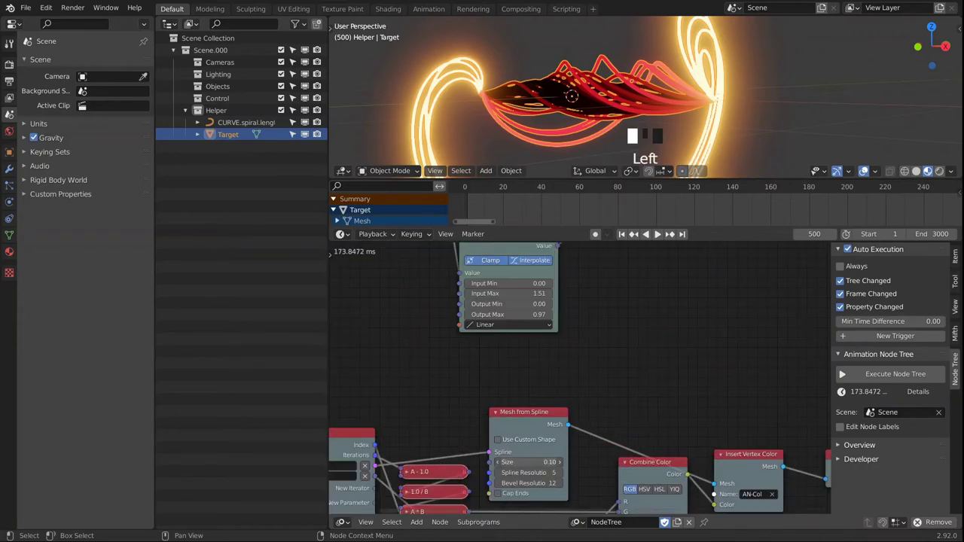
{"action": "key", "text": "KP_0"}
{"action": "middle_click_drag", "start_coordinate": [700, 128], "coordinate": [737, 202]}
{"action": "scroll", "coordinate": [670, 321], "scroll_direction": "down", "scroll_amount": 5}
{"action": "middle_click_drag", "start_coordinate": [670, 321], "coordinate": [550, 399]}
{"action": "scroll", "coordinate": [543, 397], "scroll_direction": "up", "scroll_amount": 3}
Set Map Range Input Max to 5.00 and Output Max to 1.00.
{"action": "left_click_drag", "start_coordinate": [542, 398], "coordinate": [441, 365]}
{"action": "double_click", "coordinate": [549, 423]}
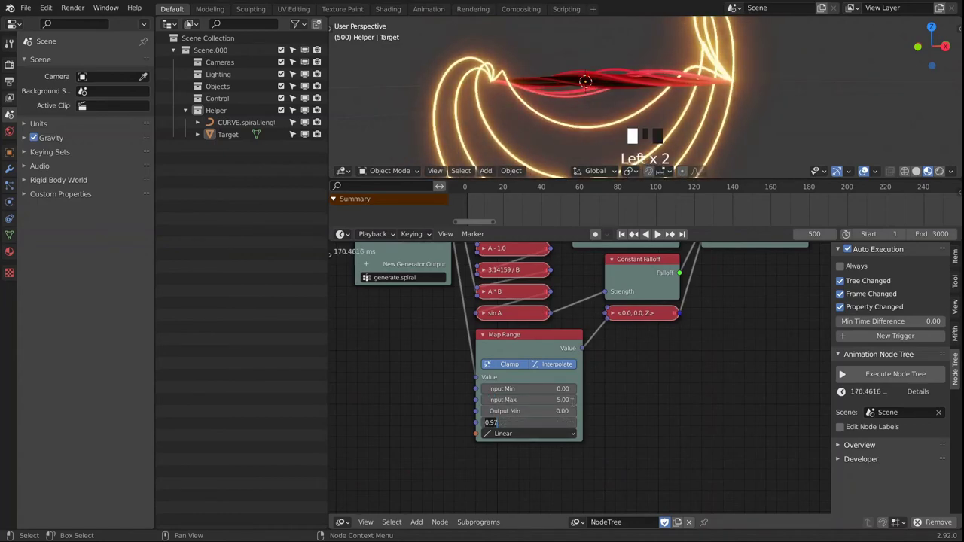
{"action": "type", "text": "1"}
{"action": "key", "text": "Return"}
Play the animation to preview, stopping at frame 702.
{"action": "key", "text": "space"}
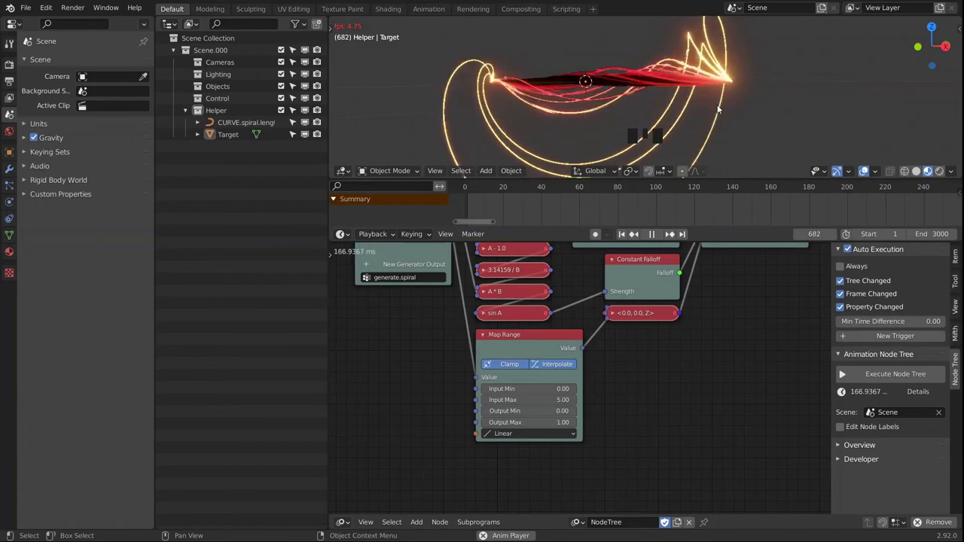
{"action": "key", "text": "space"}
{"action": "middle_click_drag", "start_coordinate": [572, 280], "coordinate": [473, 367]}
{"action": "scroll", "coordinate": [551, 344], "scroll_direction": "down", "scroll_amount": 1}
{"action": "scroll", "coordinate": [472, 367], "scroll_direction": "up", "scroll_amount": 3}
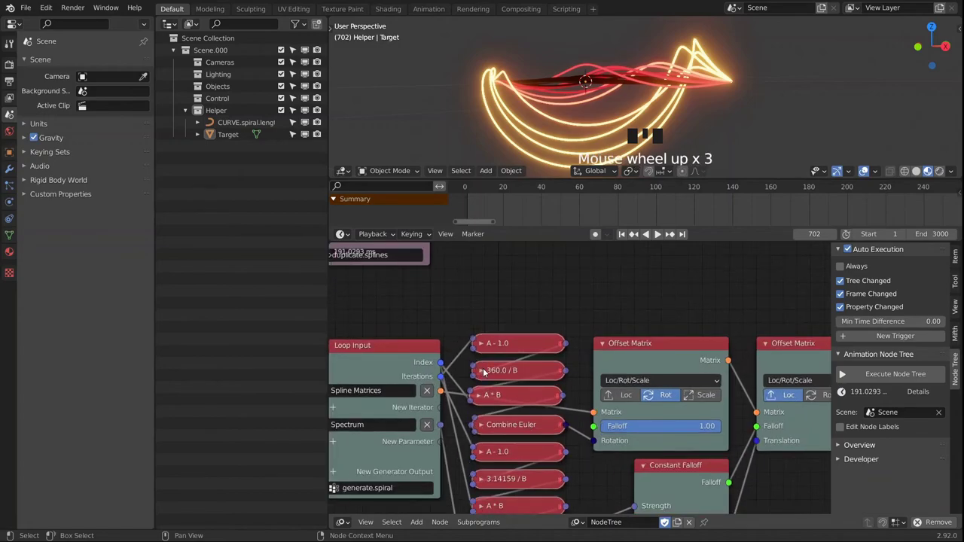
Expand the '360.0 / B' node, set A to 720, and inspect the spiral from the side.
{"action": "left_click", "coordinate": [482, 372]}
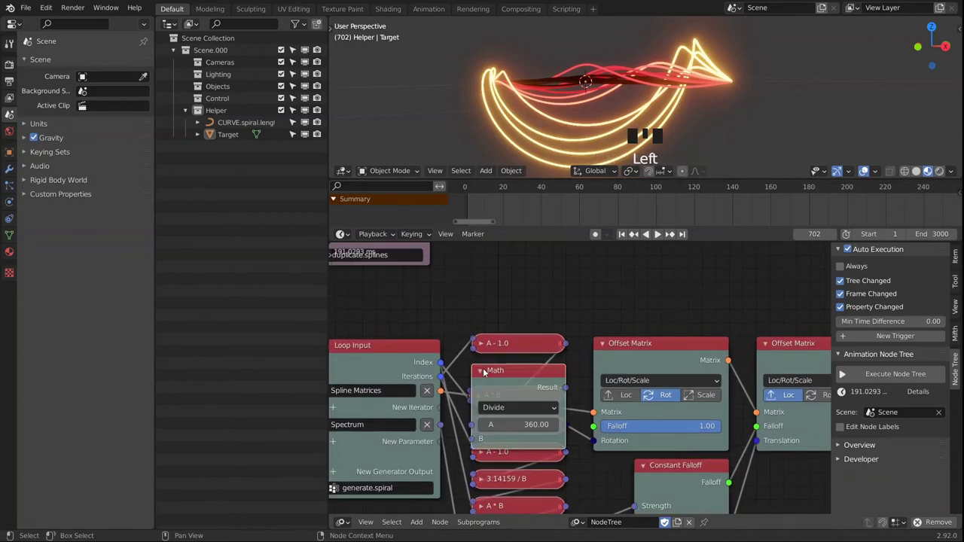
{"action": "double_click", "coordinate": [525, 424]}
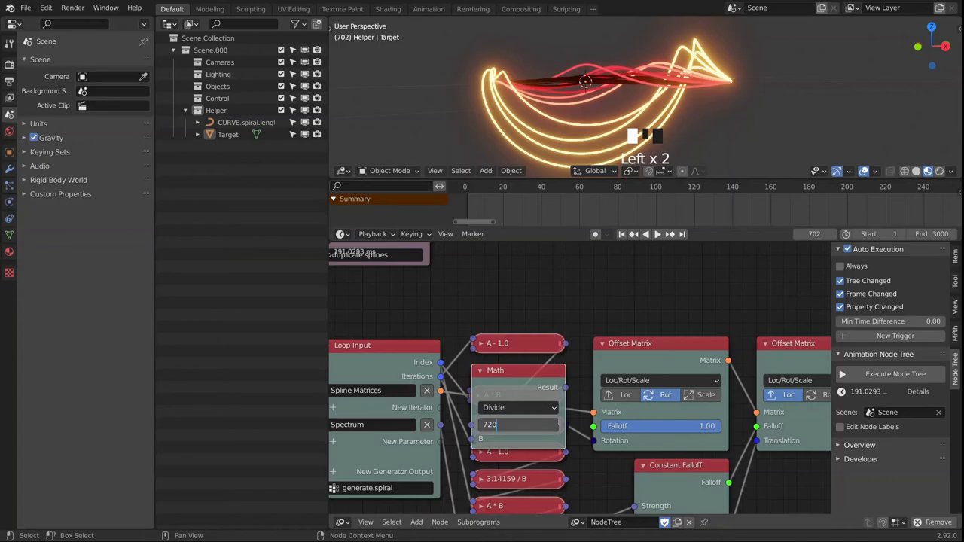
{"action": "key", "text": "Return"}
{"action": "middle_click_drag", "start_coordinate": [610, 93], "coordinate": [494, 90], "text": "alt"}
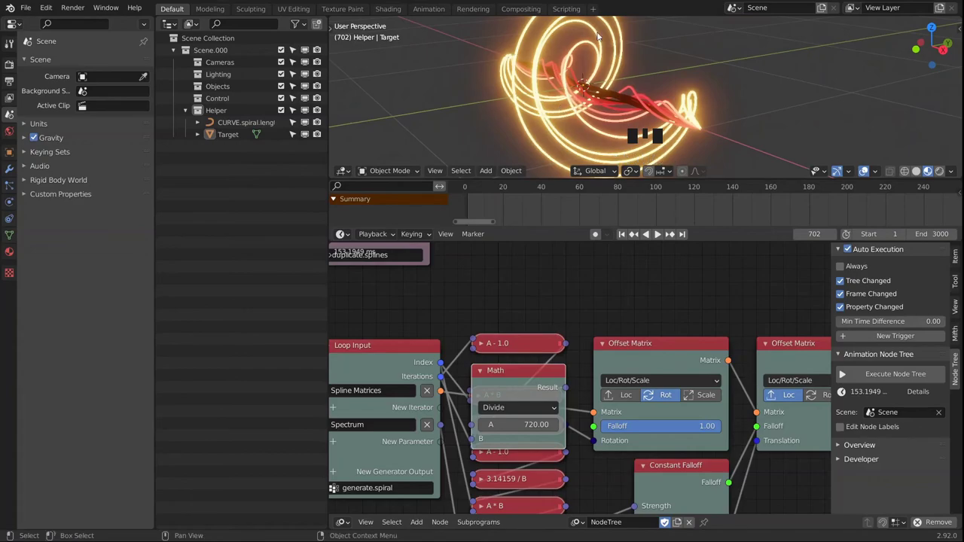
{"action": "middle_click_drag", "start_coordinate": [672, 112], "coordinate": [550, 92], "text": "alt"}
{"action": "scroll", "coordinate": [670, 87], "scroll_direction": "down", "scroll_amount": 2}
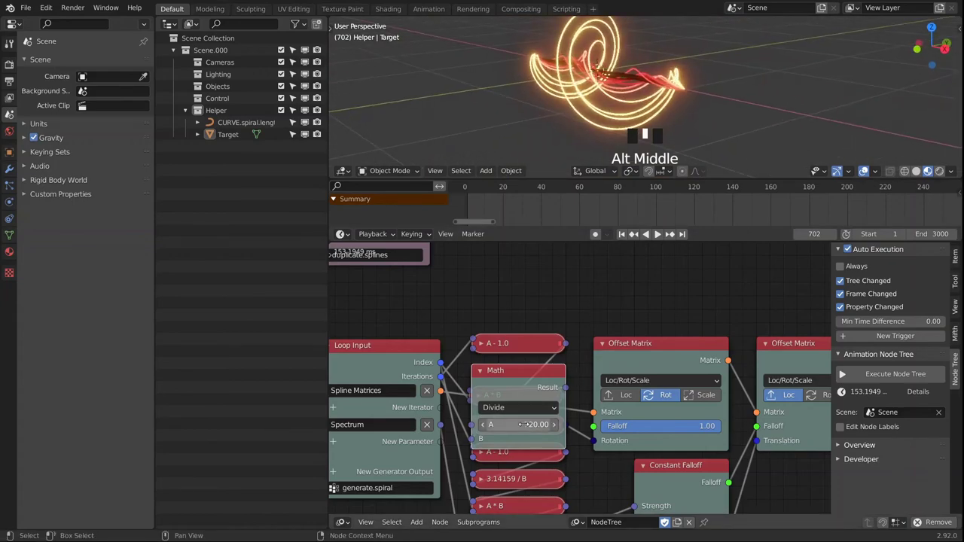
Try A = 1080, revert to 720, and collapse the Divide node.
{"action": "left_click", "coordinate": [522, 425]}
{"action": "left_click_drag", "start_coordinate": [522, 425], "coordinate": [531, 425]}
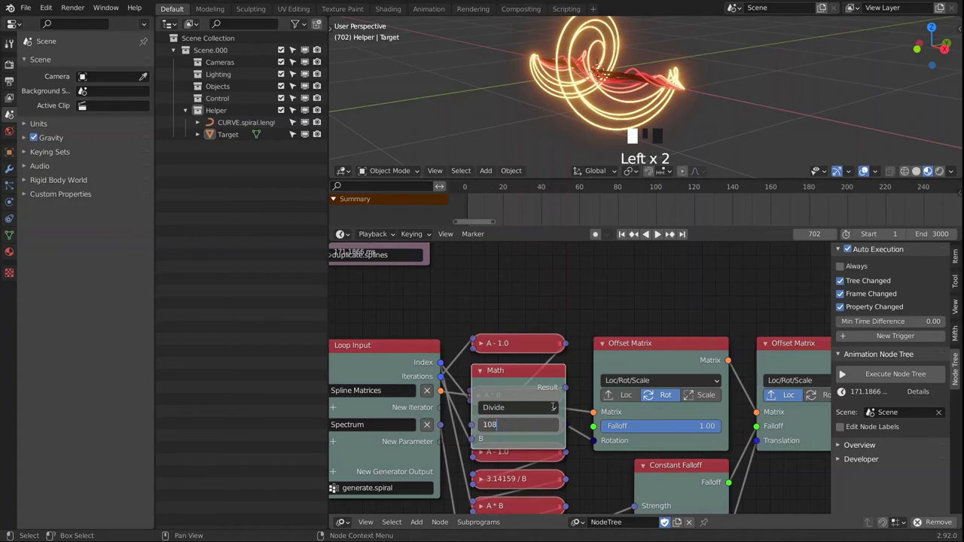
{"action": "type", "text": "1080"}
{"action": "key", "text": "Return"}
{"action": "mouse_move", "coordinate": [719, 131]}
{"action": "middle_mouse_down", "text": "alt"}
{"action": "mouse_move", "coordinate": [716, 91]}
{"action": "mouse_move", "coordinate": [717, 131]}
{"action": "middle_mouse_up", "text": "alt"}
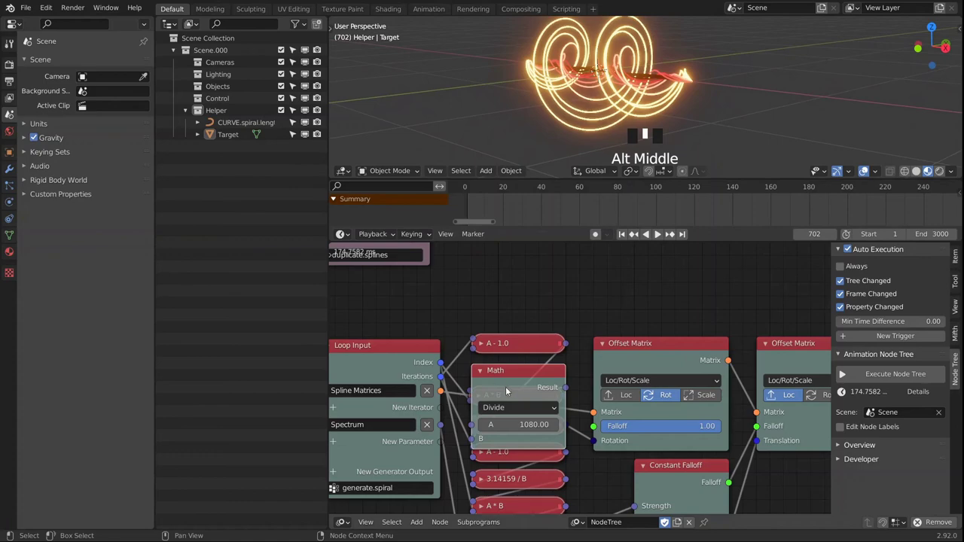
{"action": "left_click", "coordinate": [518, 425]}
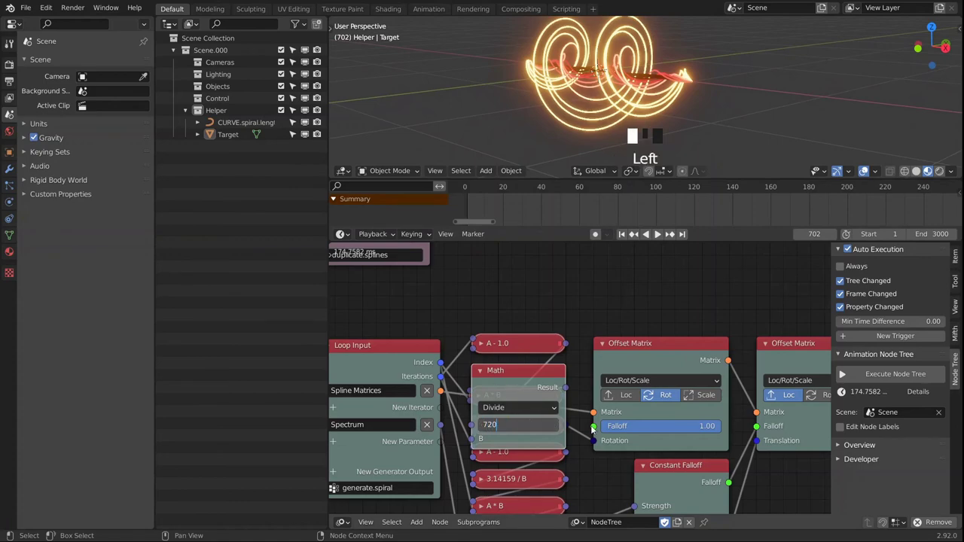
{"action": "key", "text": "Return"}
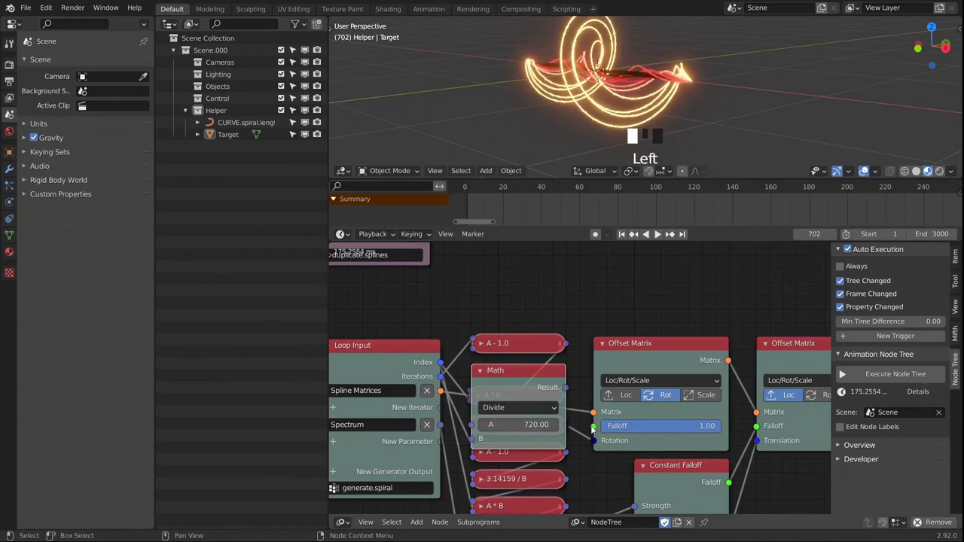
{"action": "left_click", "coordinate": [481, 372]}
{"action": "middle_click_drag", "start_coordinate": [610, 280], "coordinate": [564, 337]}
{"action": "scroll", "coordinate": [583, 357], "scroll_direction": "down", "scroll_amount": 2}
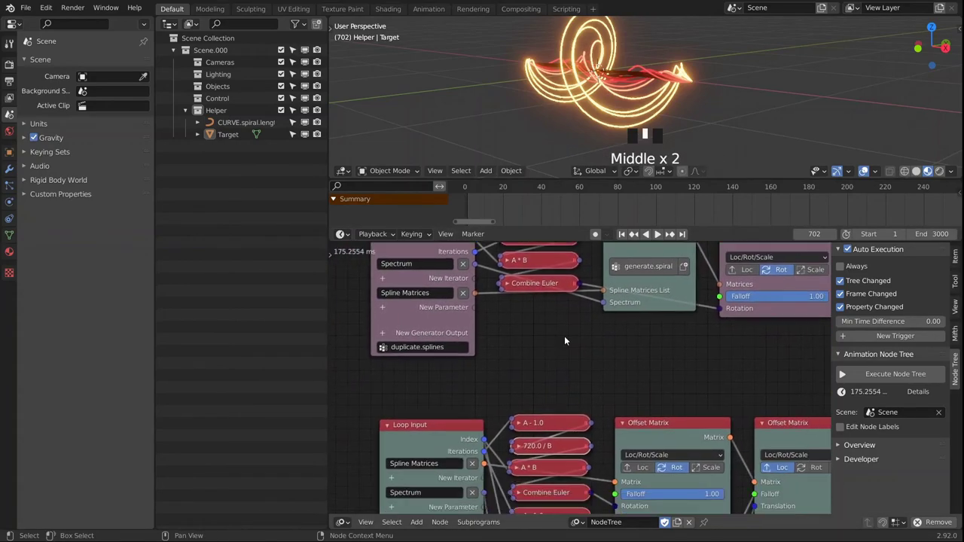
Expand the '3.14159 / B' node and enter 2*pi (6.28319) as its A value.
{"action": "middle_click_drag", "start_coordinate": [577, 441], "coordinate": [592, 351]}
{"action": "scroll", "coordinate": [610, 461], "scroll_direction": "up", "scroll_amount": 2}
{"action": "middle_click_drag", "start_coordinate": [610, 462], "coordinate": [620, 411]}
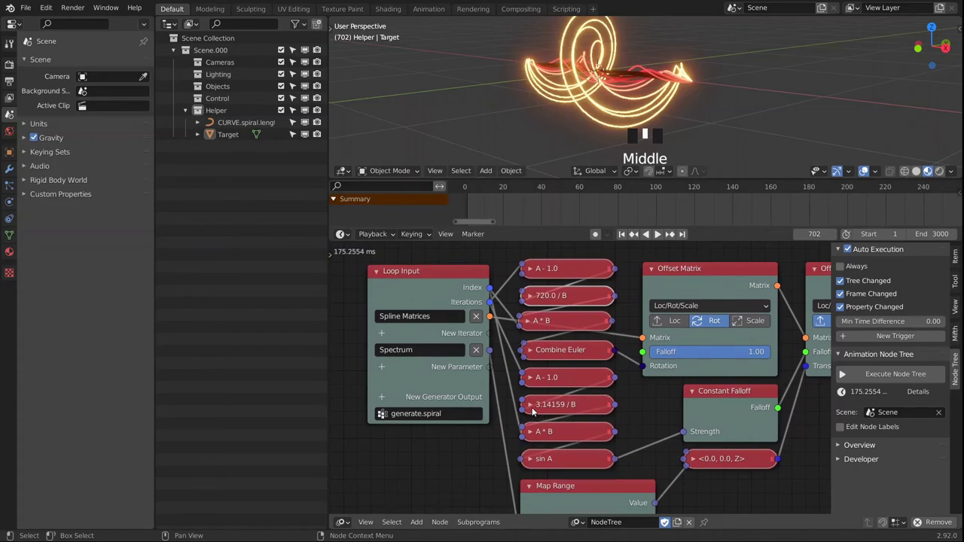
{"action": "middle_click_drag", "start_coordinate": [539, 410], "coordinate": [533, 373]}
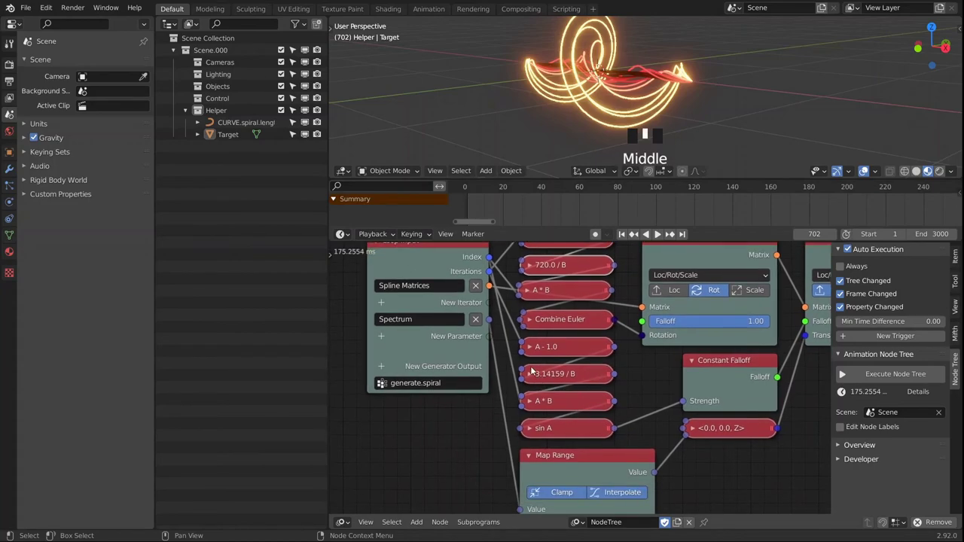
{"action": "left_click", "coordinate": [530, 374]}
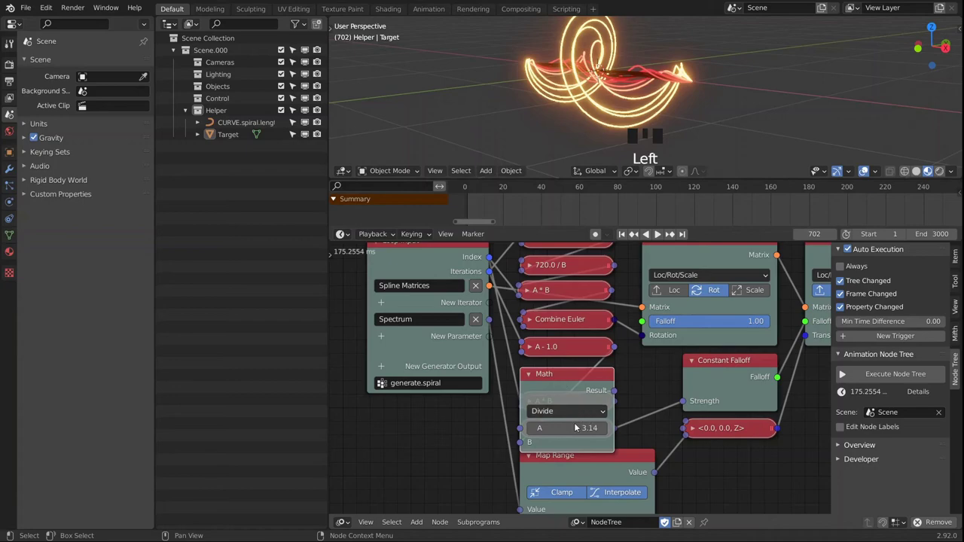
{"action": "middle_click_drag", "start_coordinate": [574, 423], "coordinate": [577, 399]}
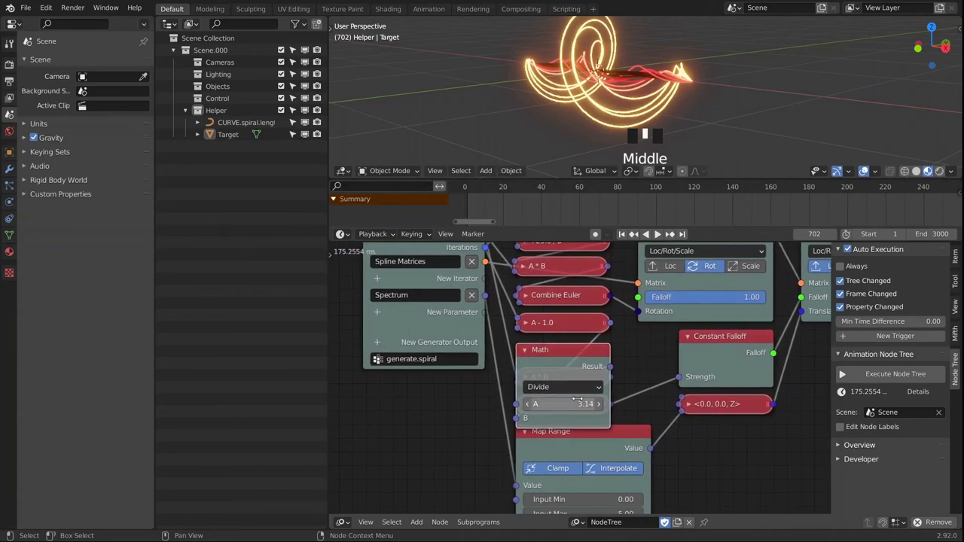
{"action": "left_click", "coordinate": [594, 405]}
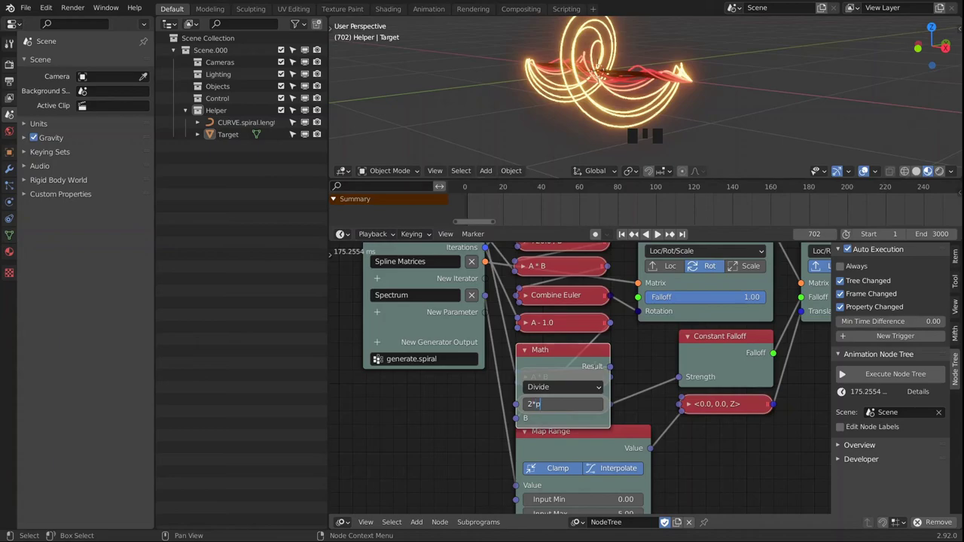
{"action": "type", "text": "2*pi"}
{"action": "key", "text": "Return"}
{"action": "middle_click_drag", "start_coordinate": [655, 87], "coordinate": [648, 113], "text": "alt"}
{"action": "left_click", "coordinate": [566, 403]}
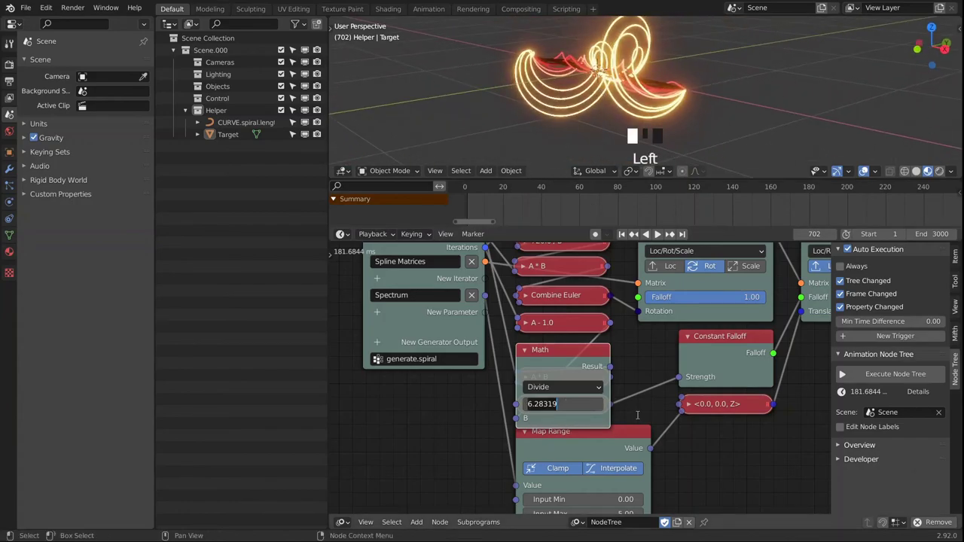